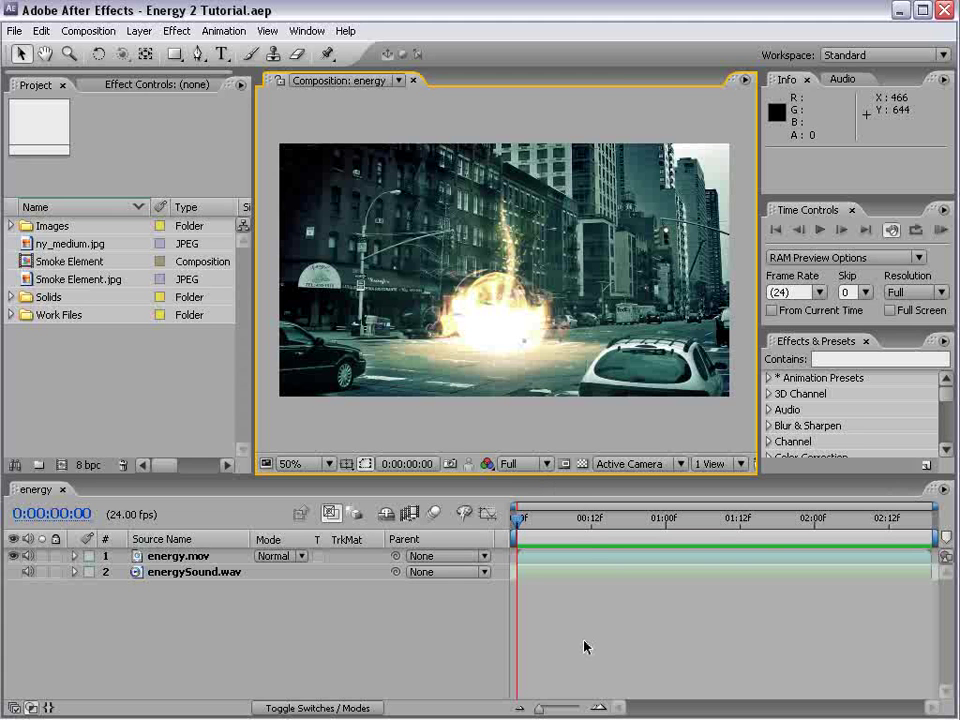
Play back the finished energy composition, then examine individual frames up to 0:00:01:19 and inspect the energy burst up close.
key("KP_0")
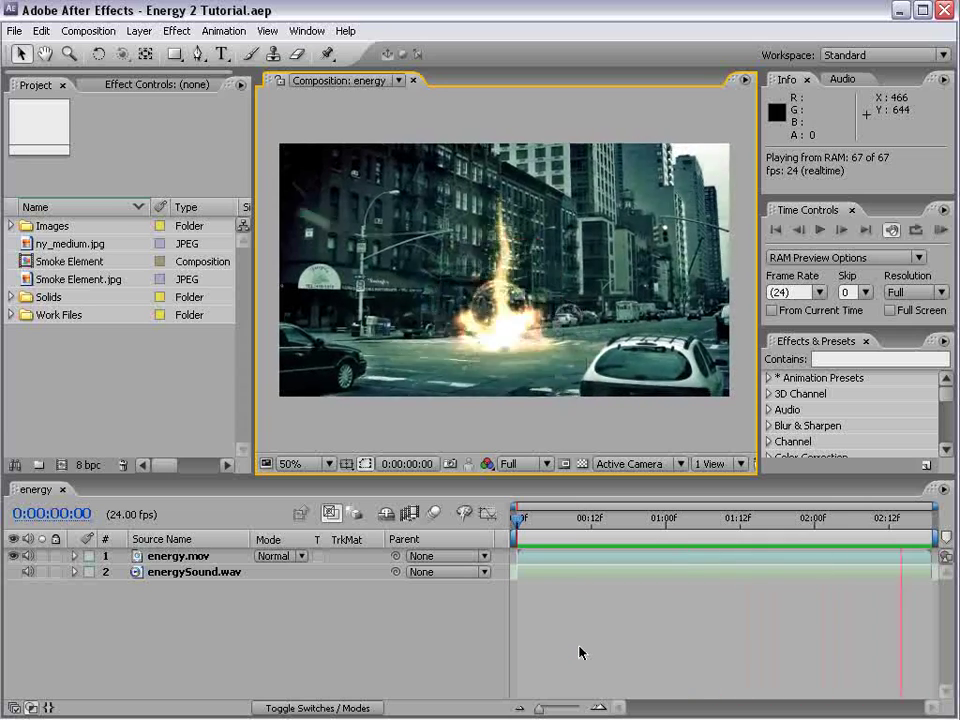
left_click_drag(537, 518, 720, 522)
left_click(712, 522)
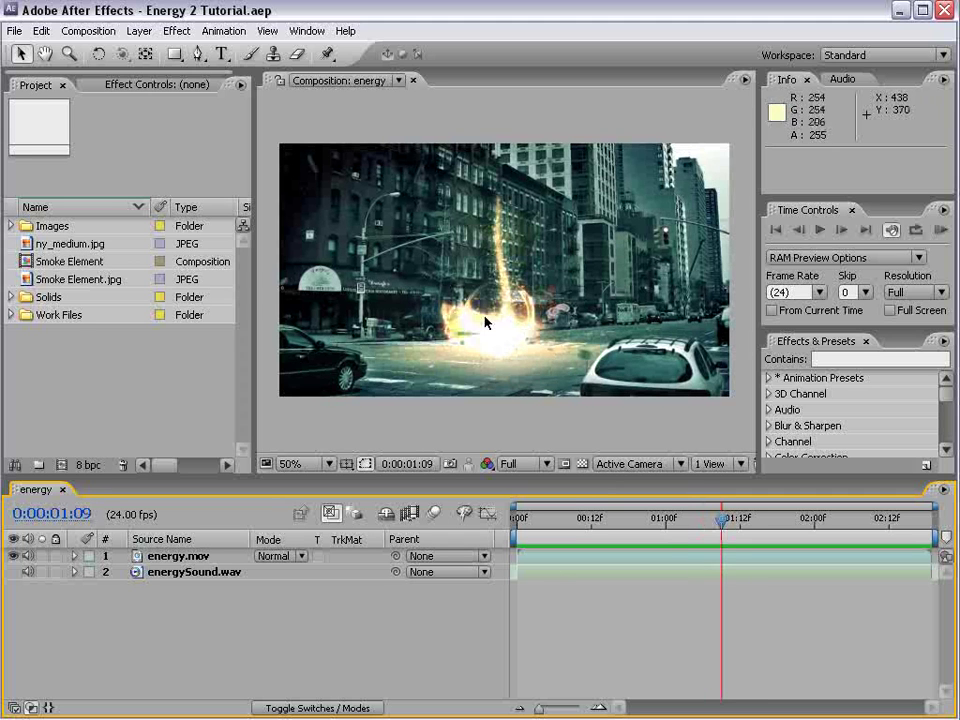
left_click(752, 522)
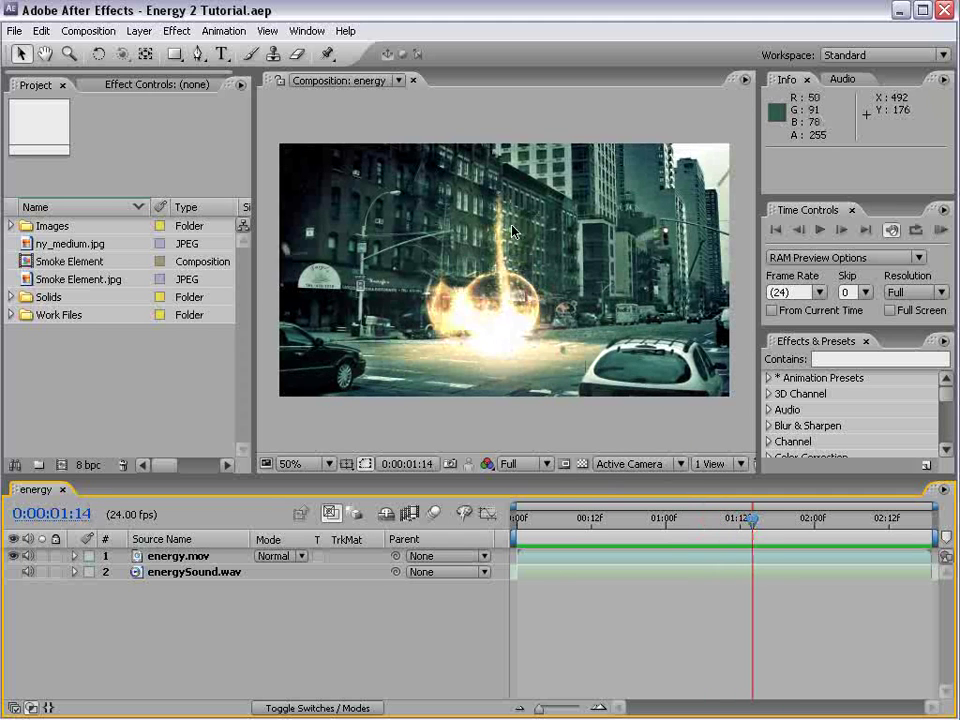
left_click(776, 522)
left_click_drag(775, 523, 783, 523)
scroll(716, 418, "up", 1)
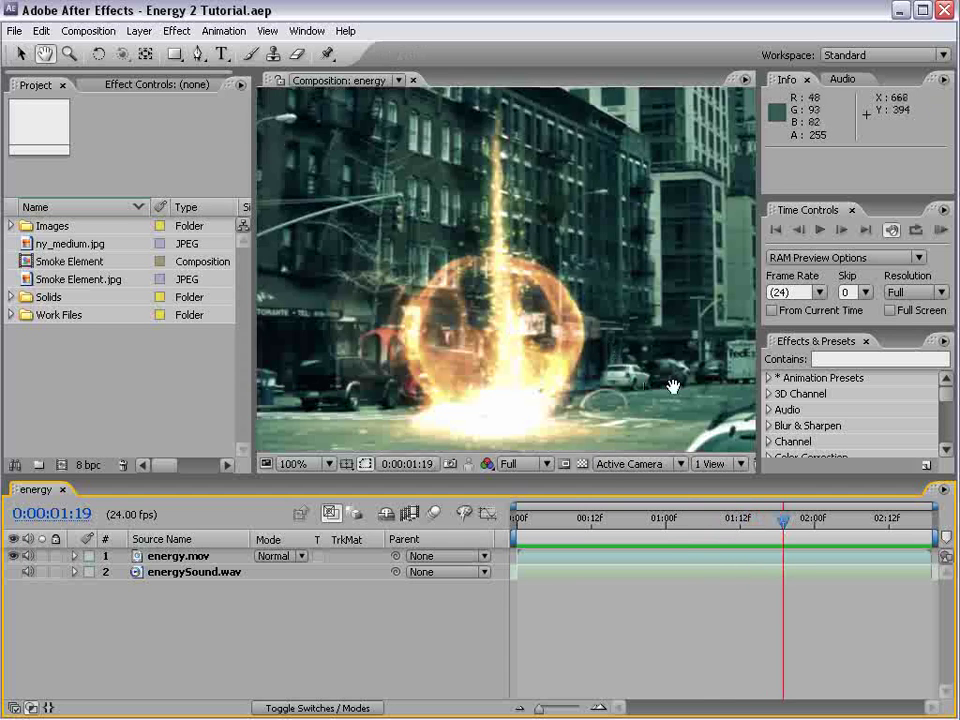
left_click_drag(709, 392, 566, 351)
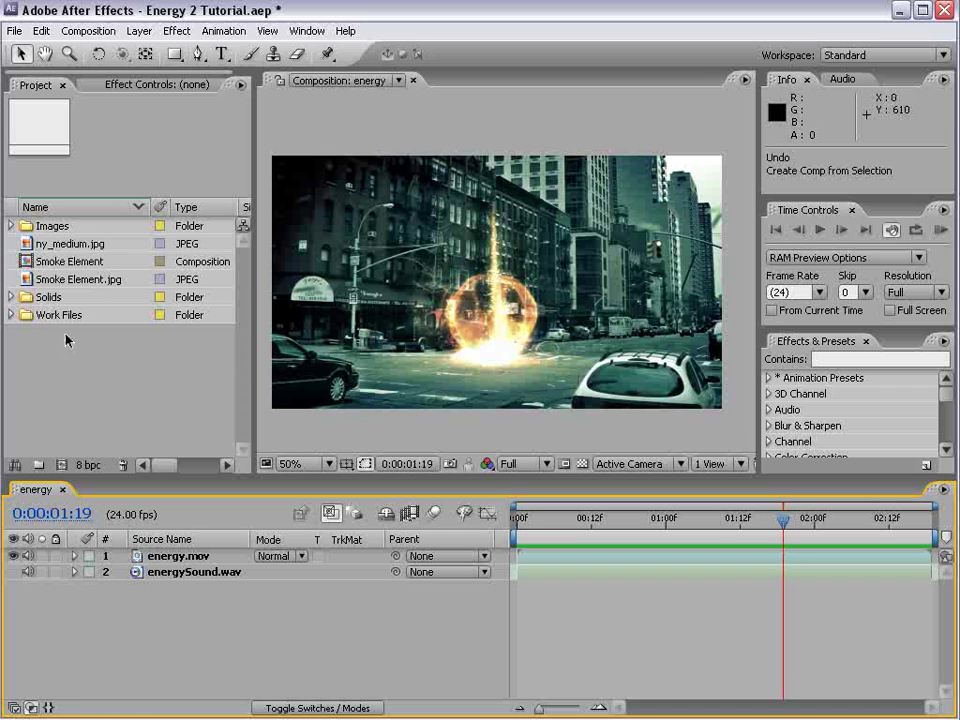
Create a new composition from the ny_medium.jpg footage item.
left_click_drag(68, 243, 62, 466)
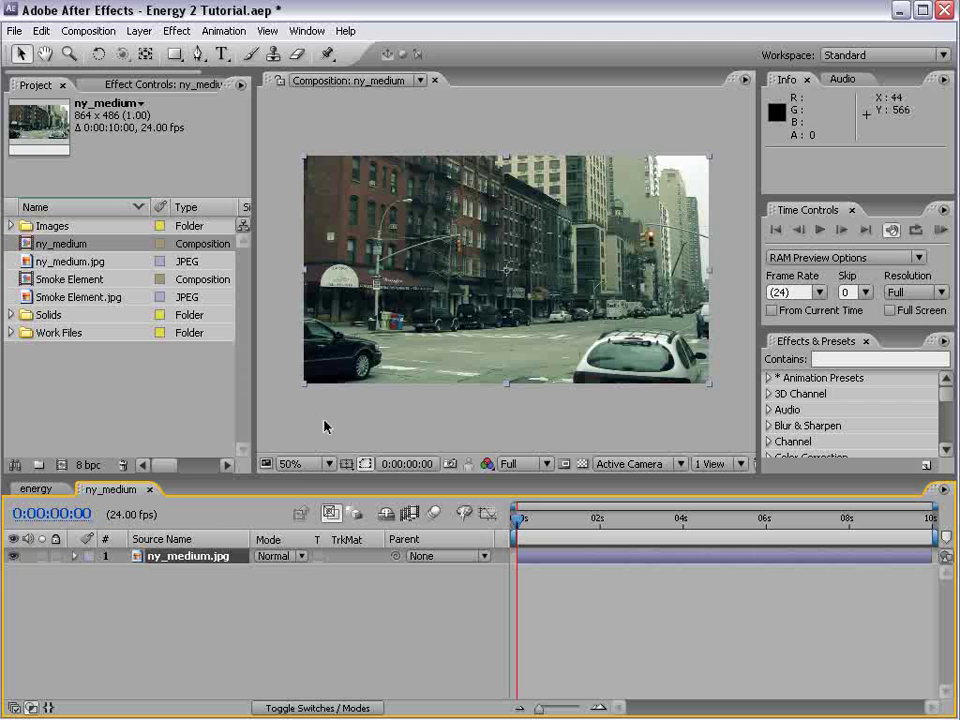
left_click(578, 642)
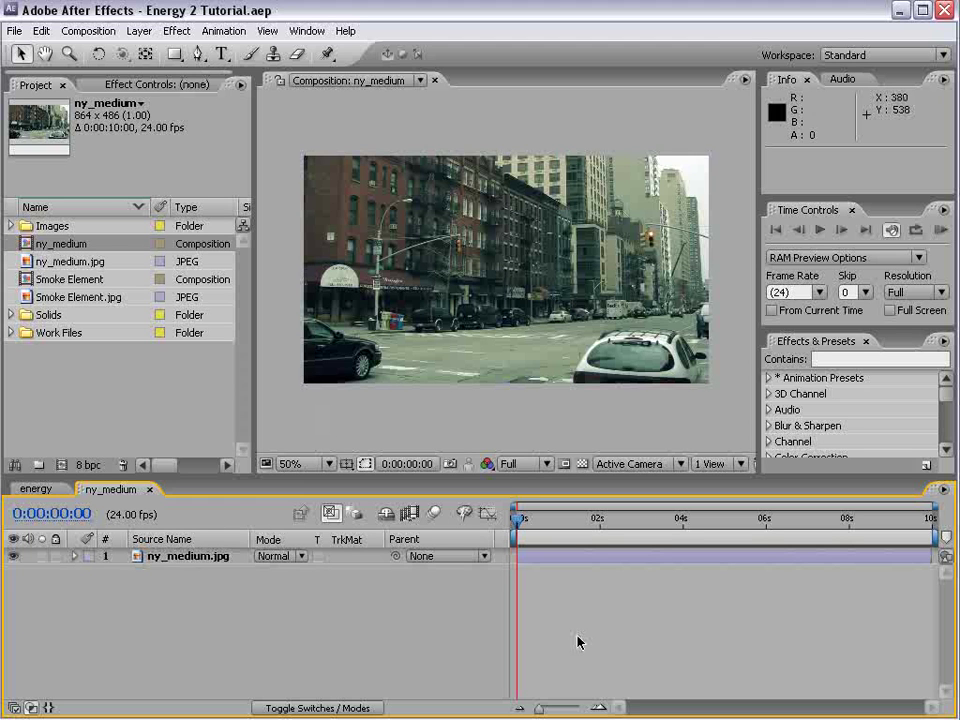
Add a new 864 x 486 solid named "Sucking particles" to the ny_medium composition.
left_click(139, 30)
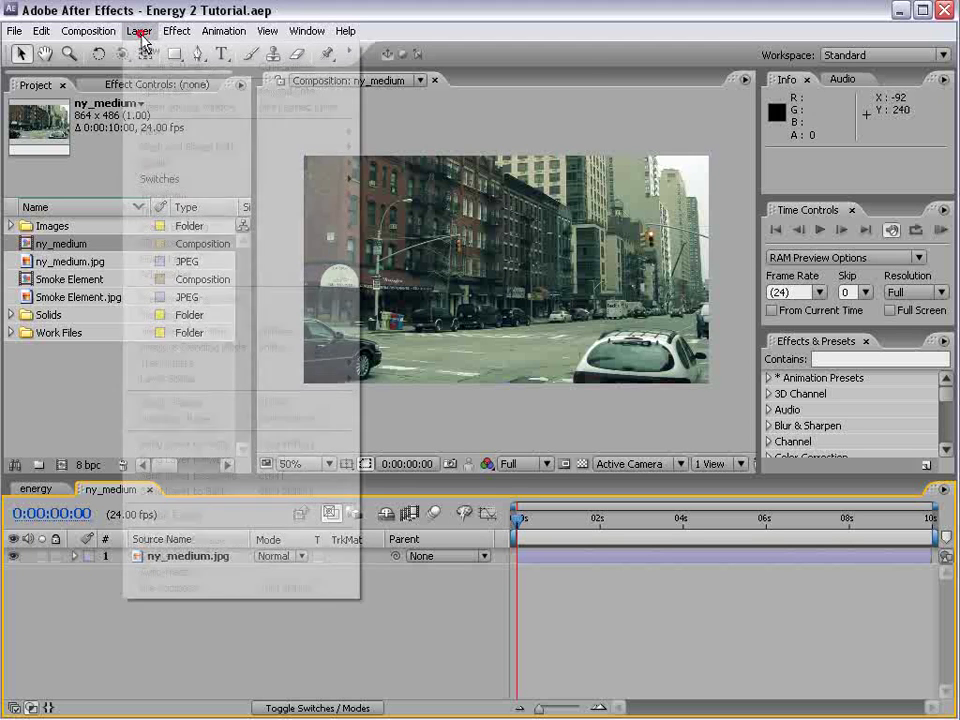
mouse_move(130, 52)
left_click(400, 70)
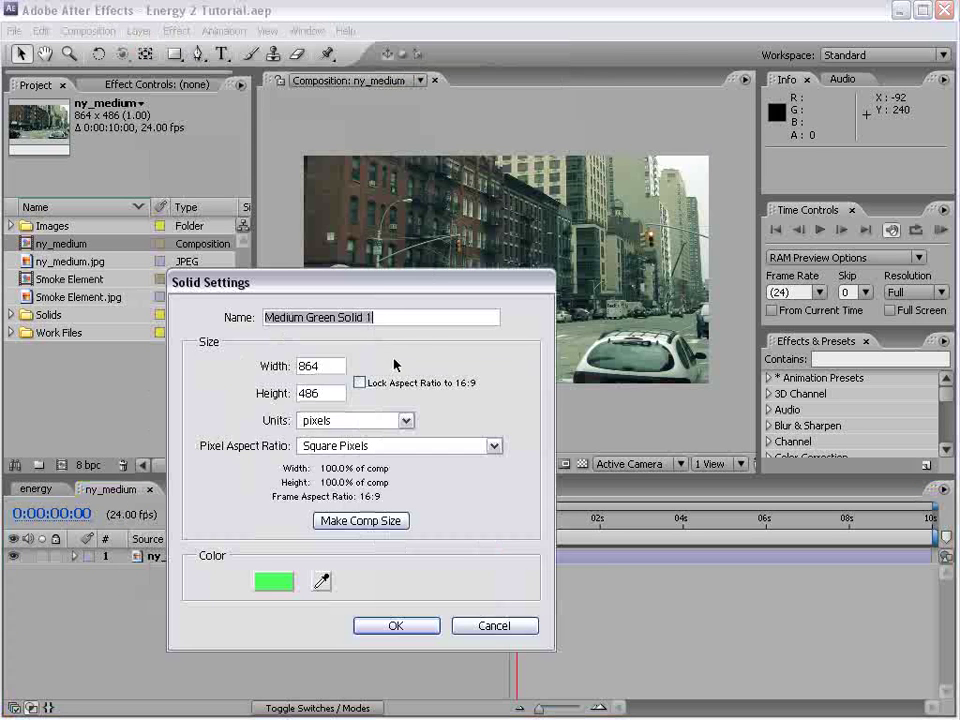
type("Sucking")
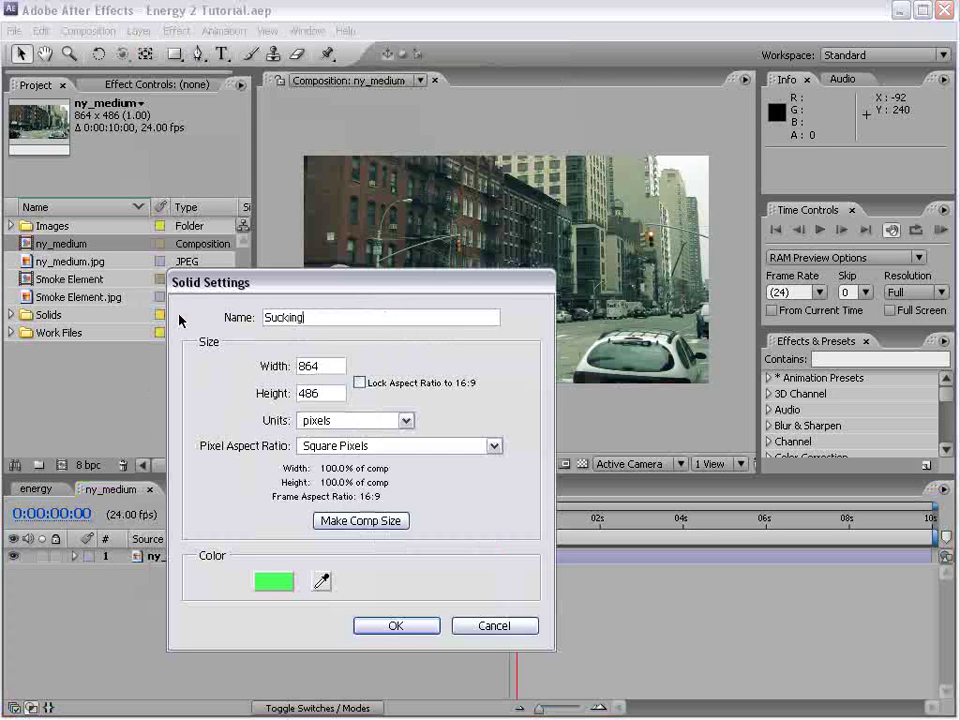
type(" particles")
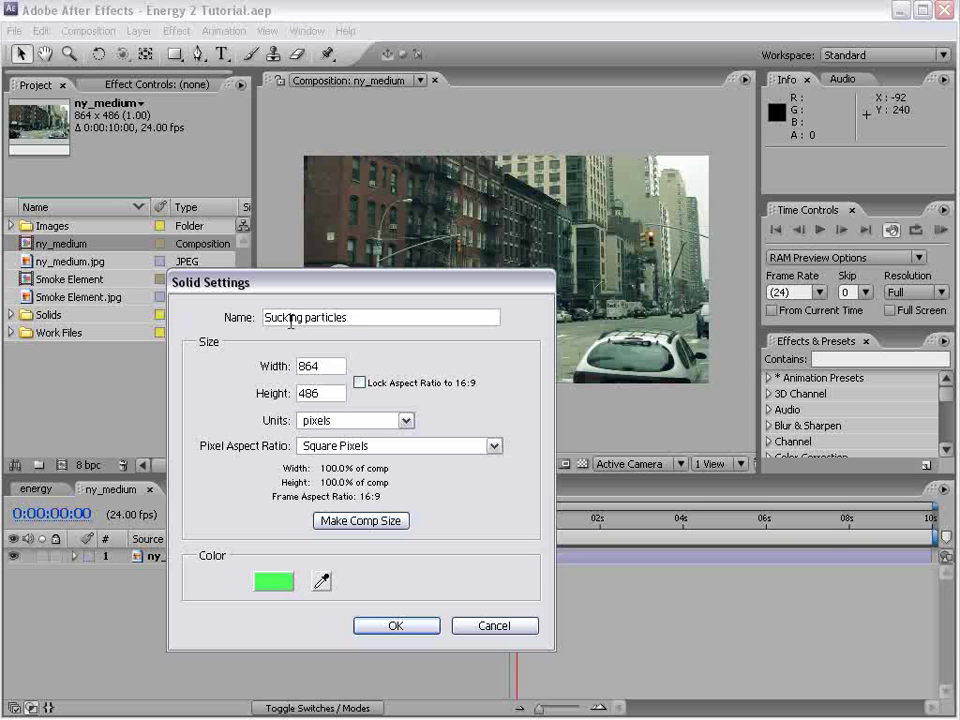
left_click_drag(348, 318, 233, 330)
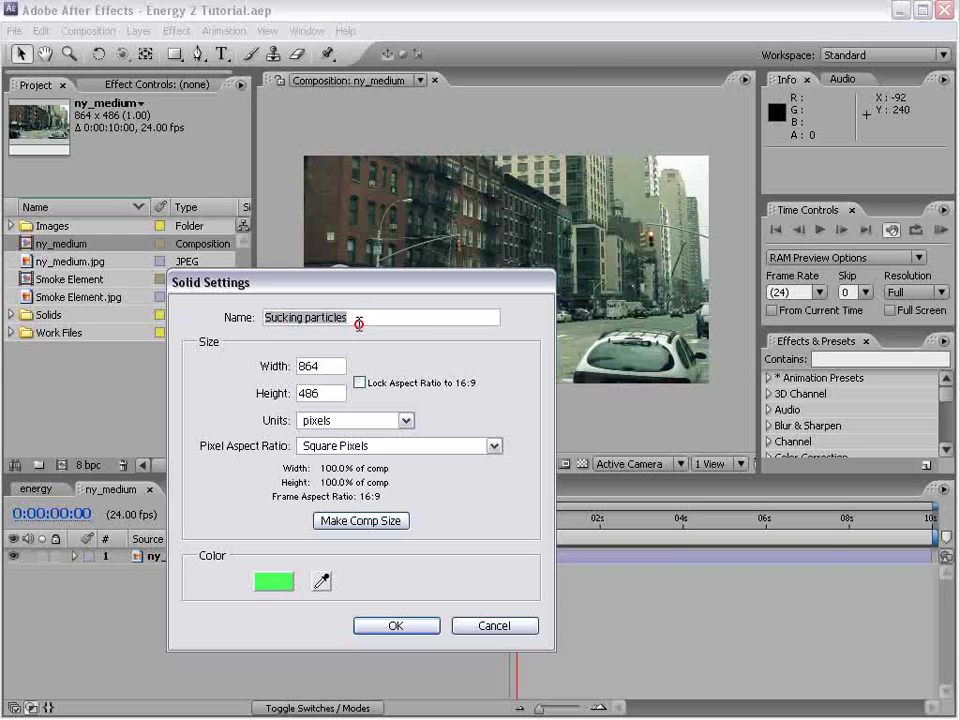
left_click(366, 317)
left_click(390, 626)
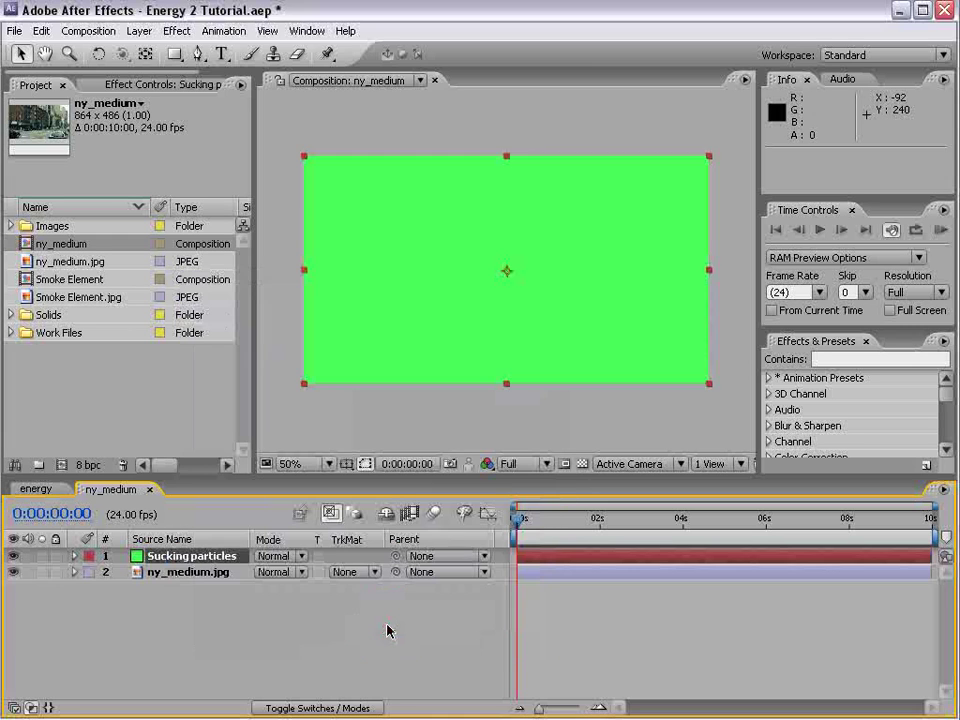
Apply the CC Particle World simulation effect to the Sucking particles solid.
left_click(188, 29)
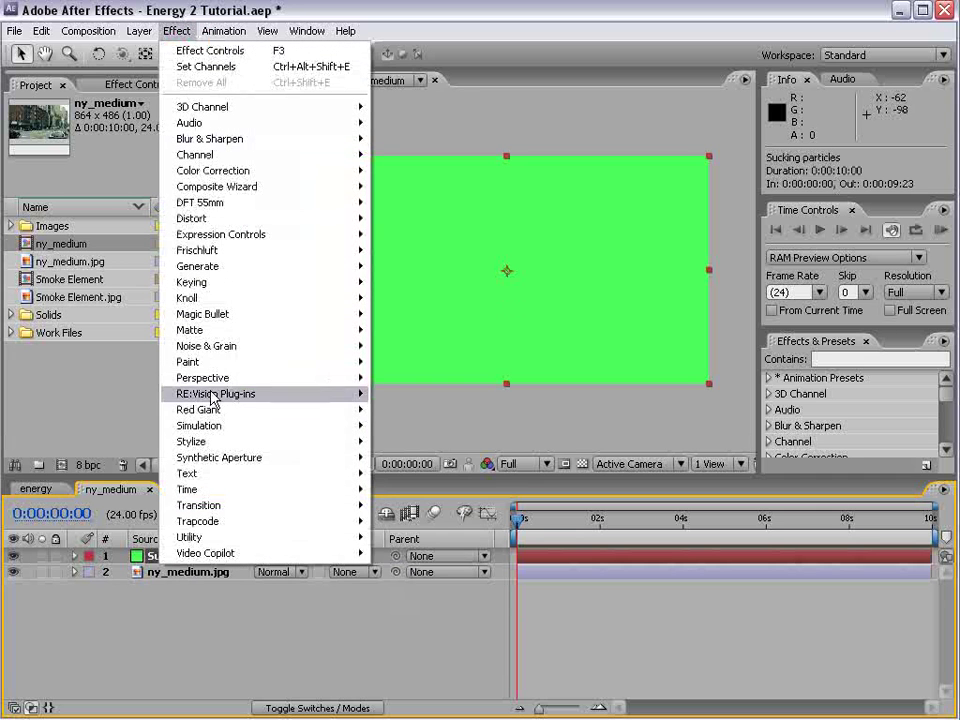
mouse_move(270, 428)
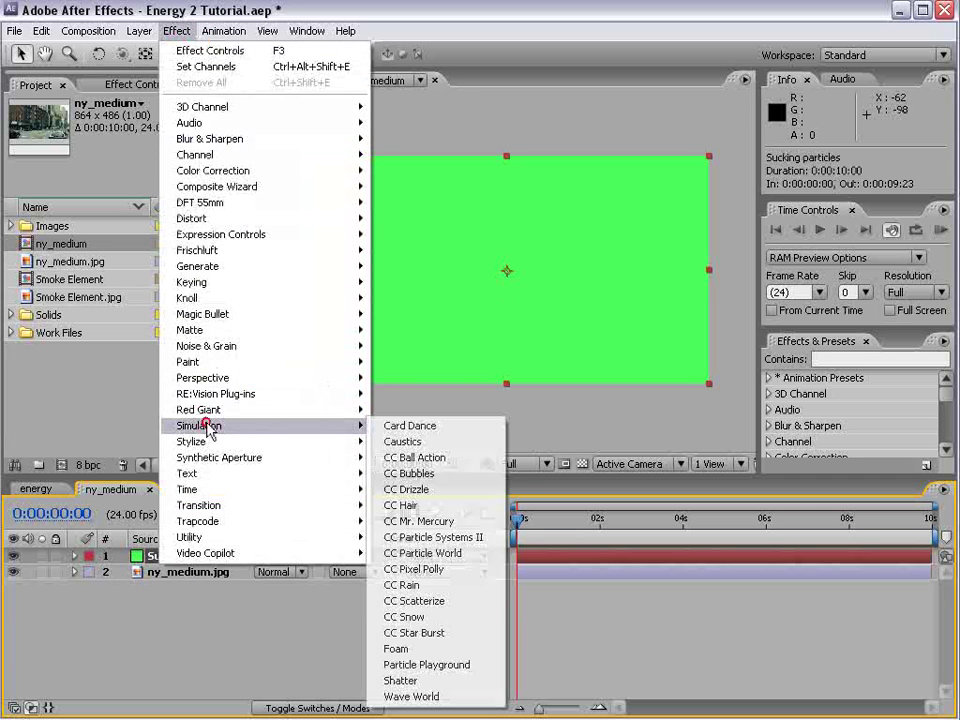
left_click(478, 554)
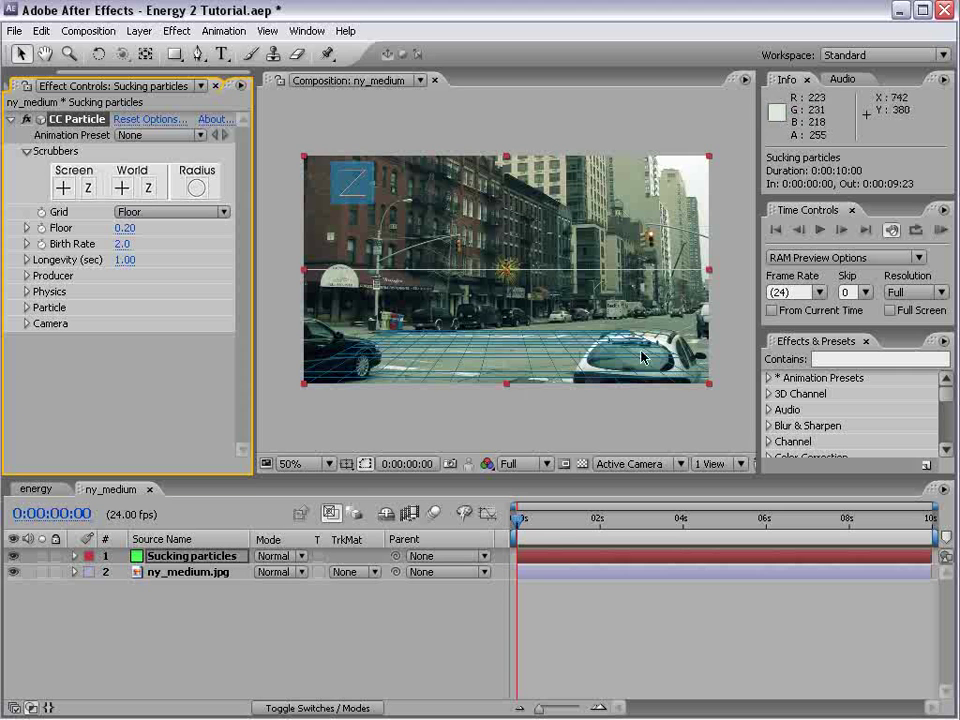
Add a new camera to the composition using the 35mm preset.
left_click(141, 31)
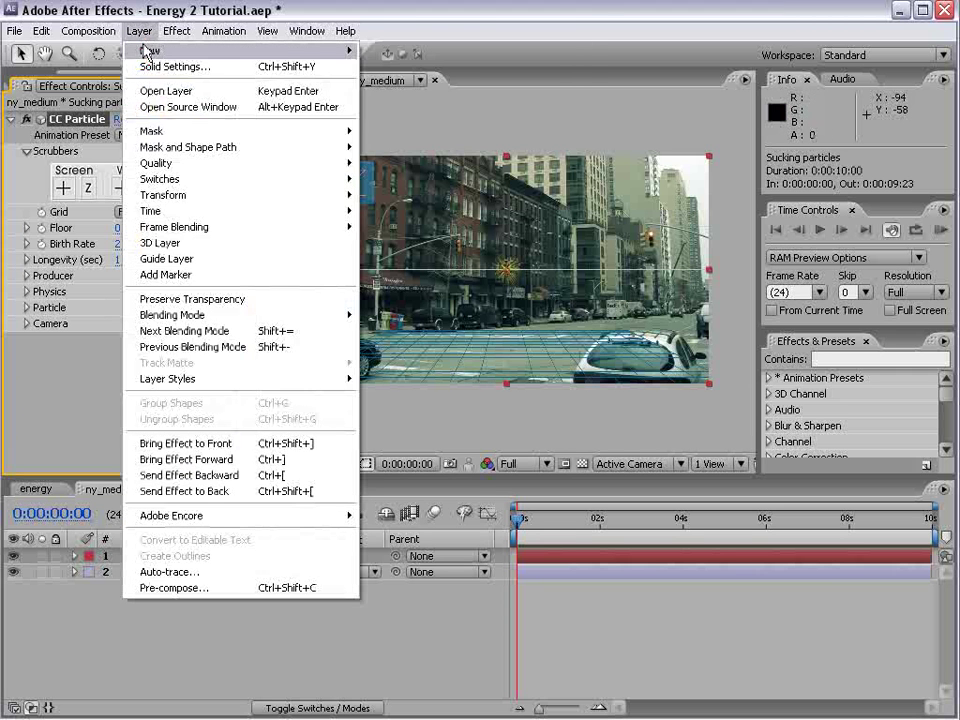
mouse_move(330, 47)
left_click(444, 97)
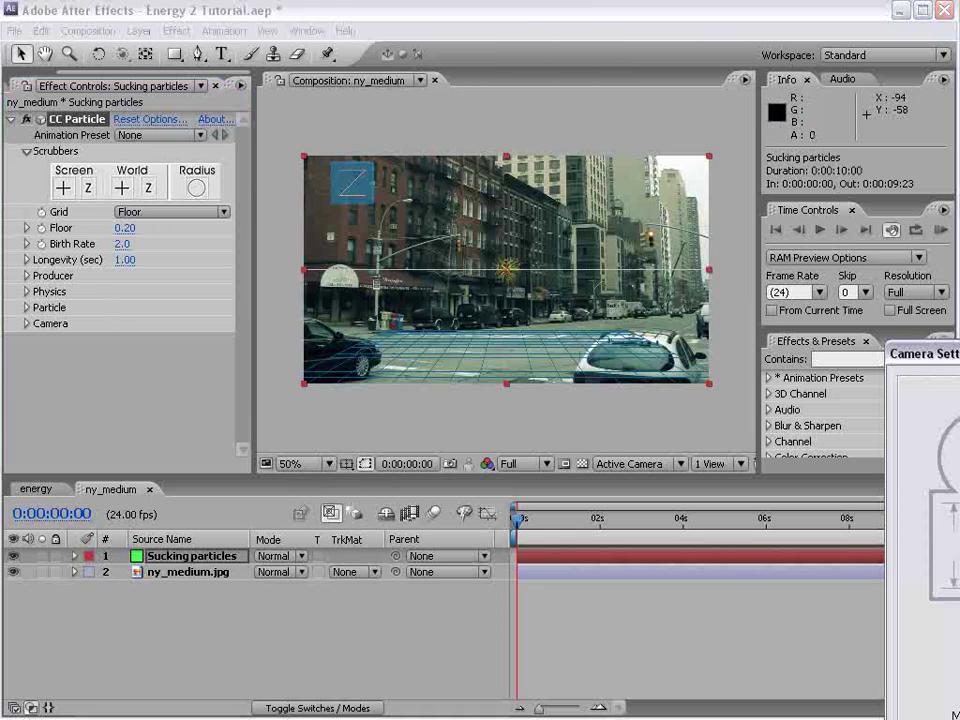
left_click(670, 265)
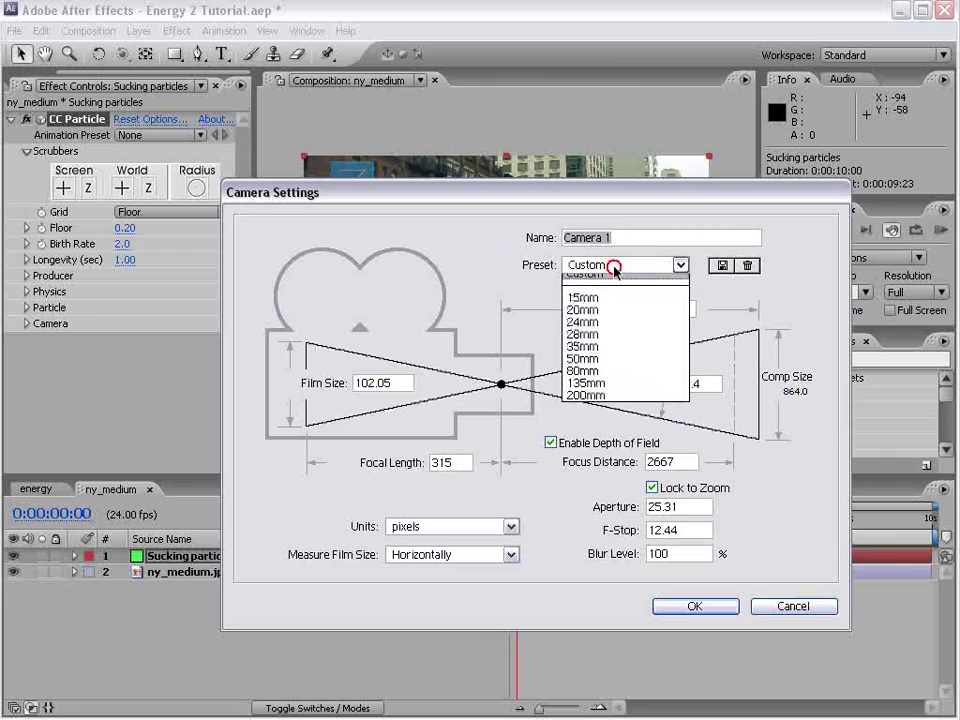
left_click(597, 355)
left_click(690, 608)
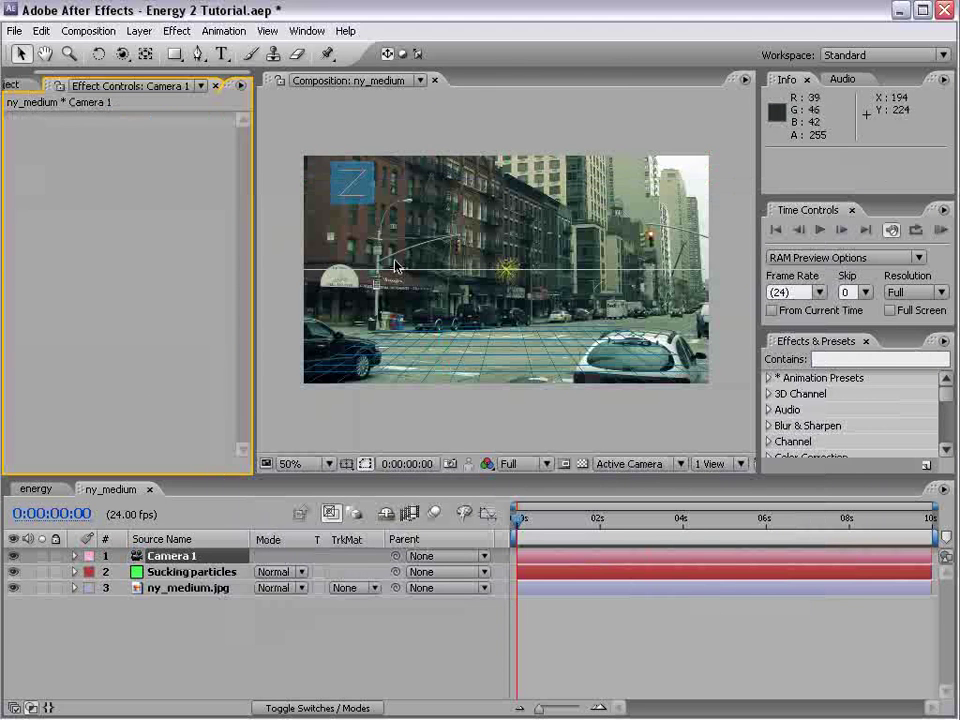
Orbit and track the camera to align the particle floor grid with the street, at a position of about 1111, 266, -863.
left_click(121, 55)
left_click_drag(498, 375, 532, 336)
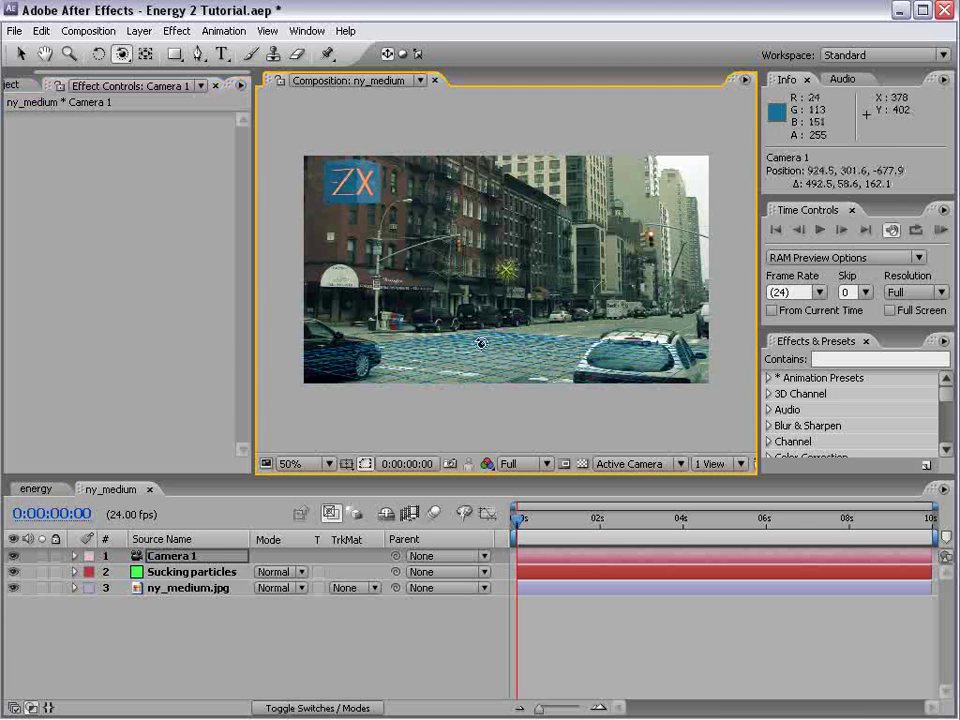
key("c")
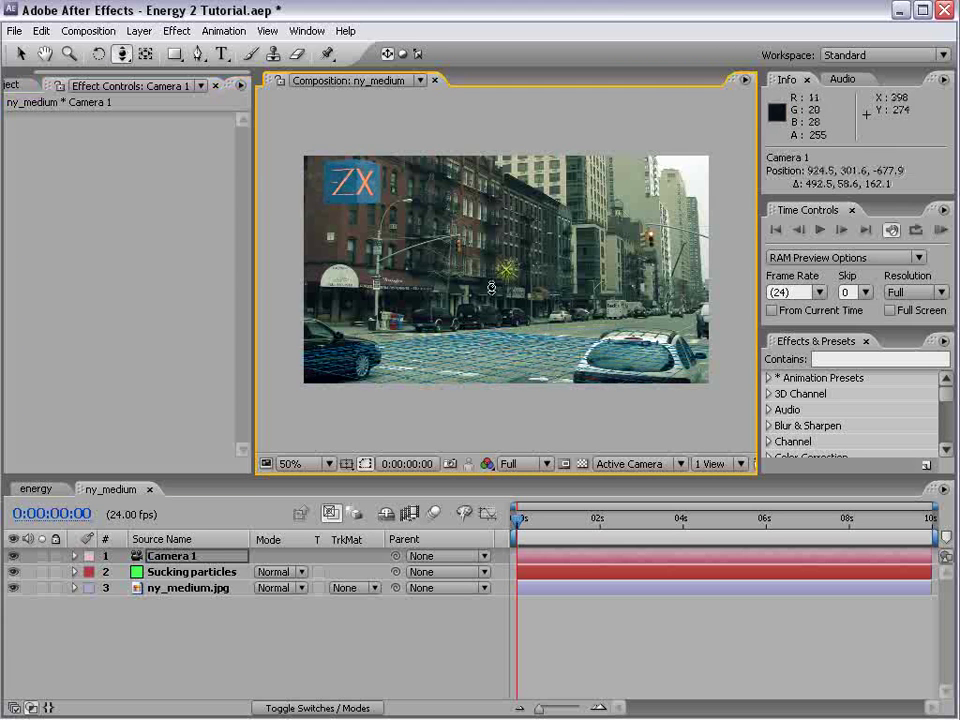
key("c")
left_click_drag(530, 300, 553, 379)
key("c")
left_click_drag(513, 282, 493, 294)
key("grave")
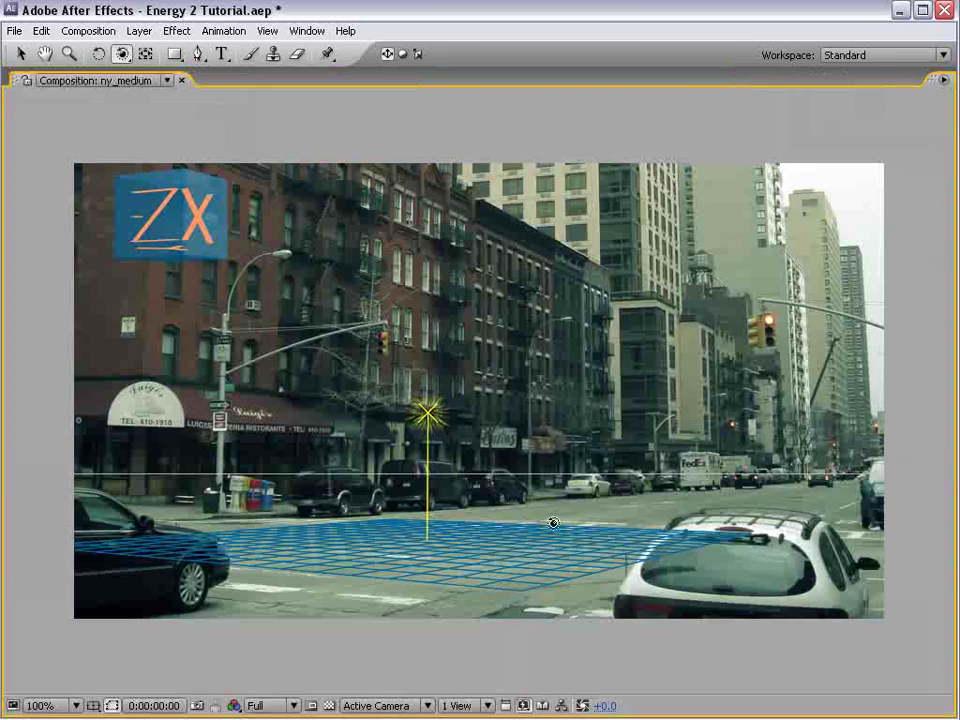
key("grave")
key("v")
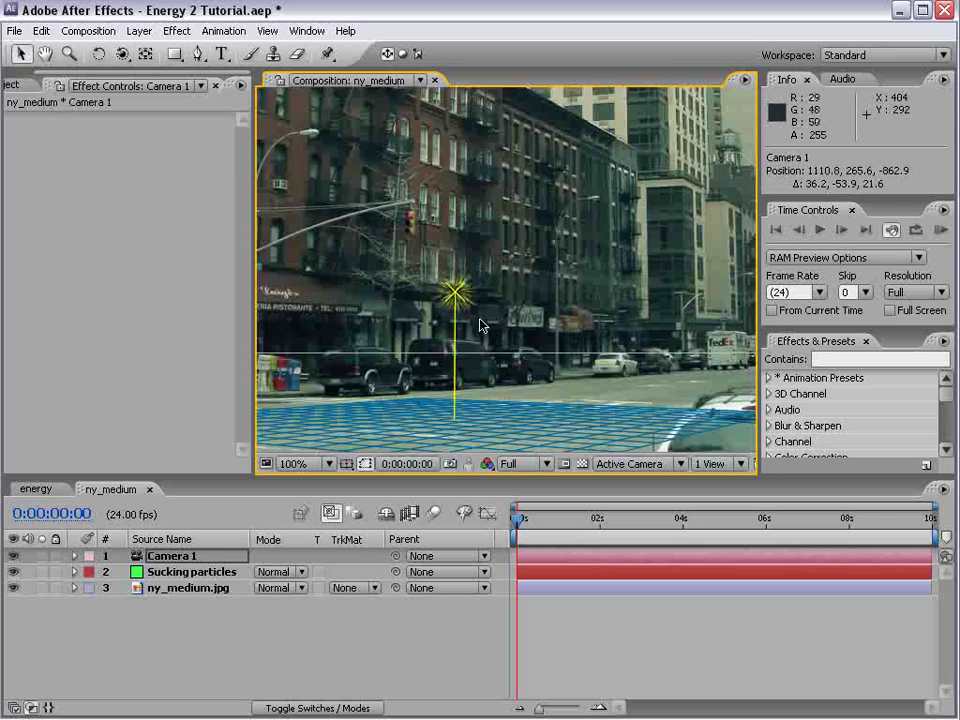
scroll(476, 332, "down", 2)
Set the Grid of the Sucking particles layer's particle effect to Off and check the opening frames.
left_click(194, 574)
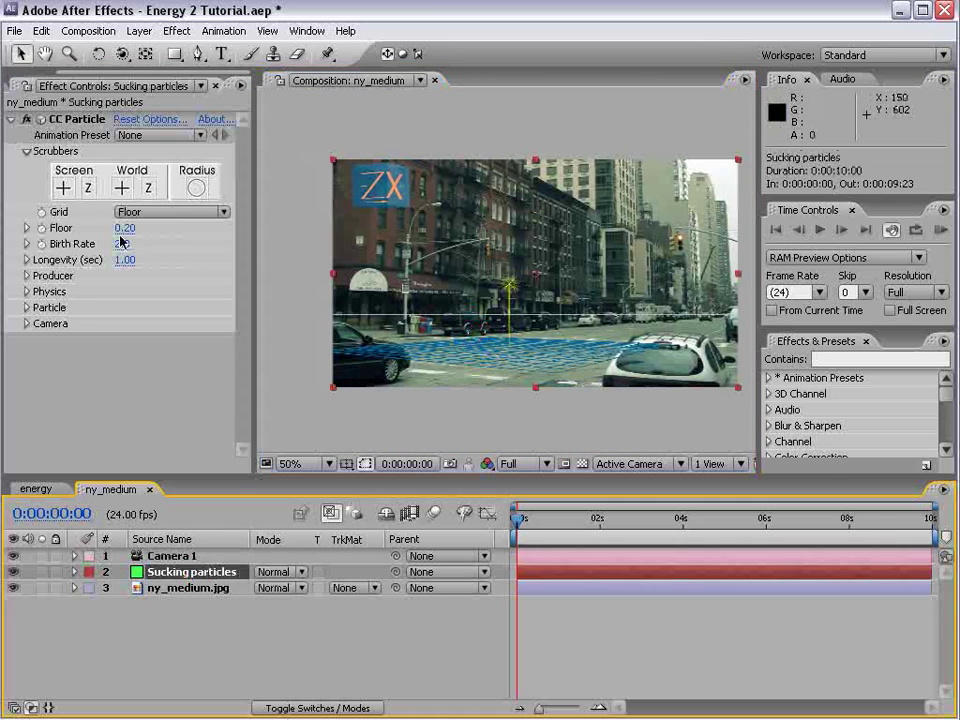
left_click(141, 212)
left_click(145, 148)
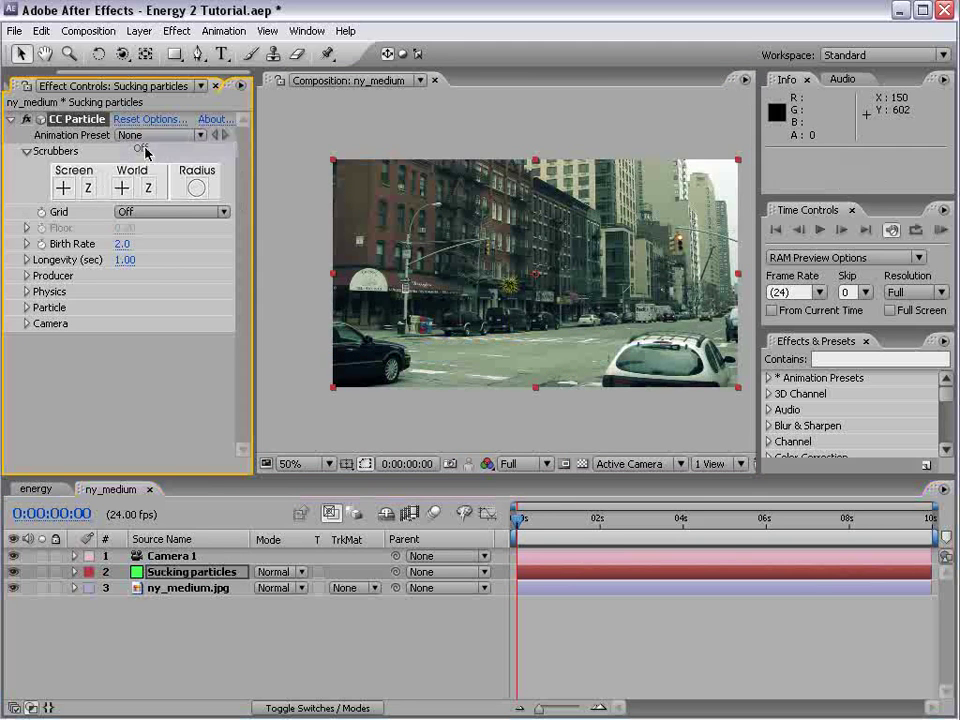
mouse_move(540, 521)
left_mouse_down()
mouse_move(578, 521)
mouse_move(527, 522)
left_mouse_up()
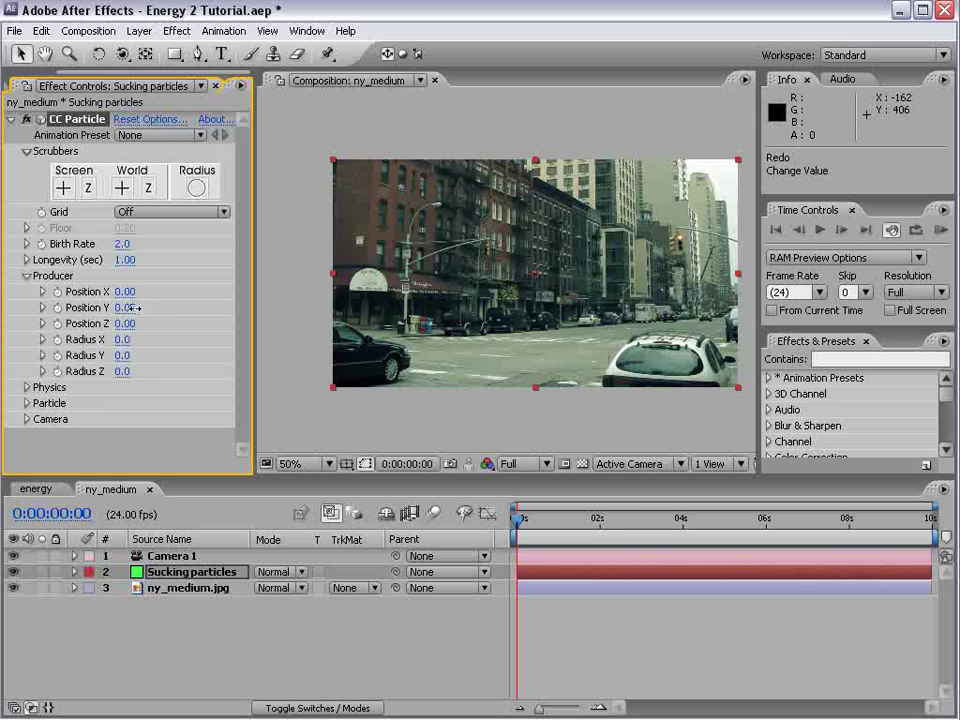
Lower the particle producer to Position Y 0.19 using Floor Grid Only as a guide, then set the Grid back to Off.
left_click(133, 212)
left_click(128, 294)
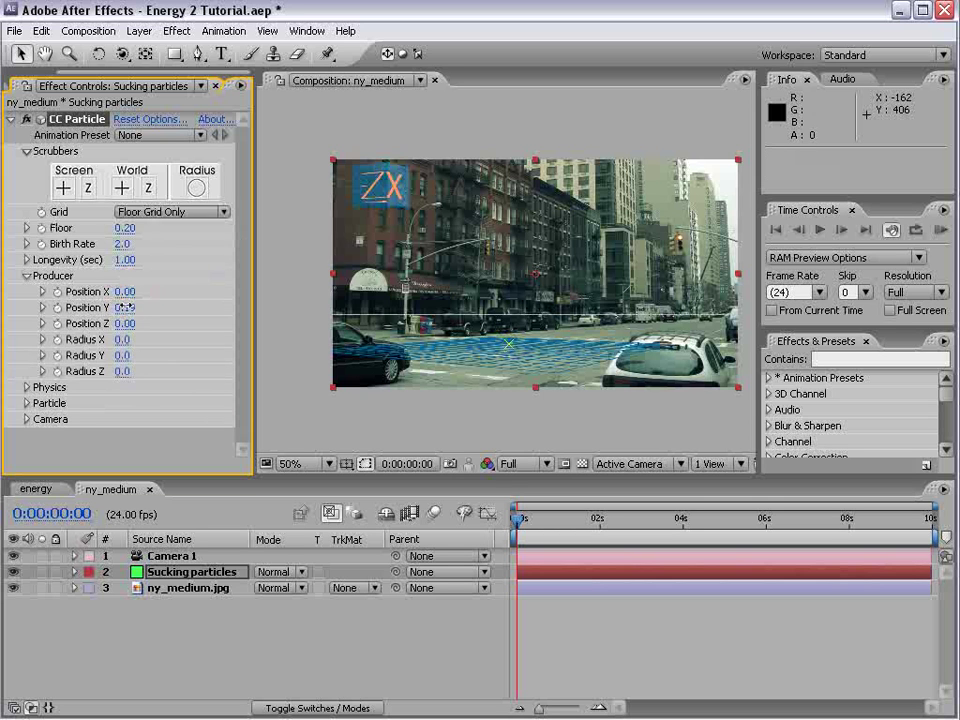
left_click(128, 207)
left_click(142, 136)
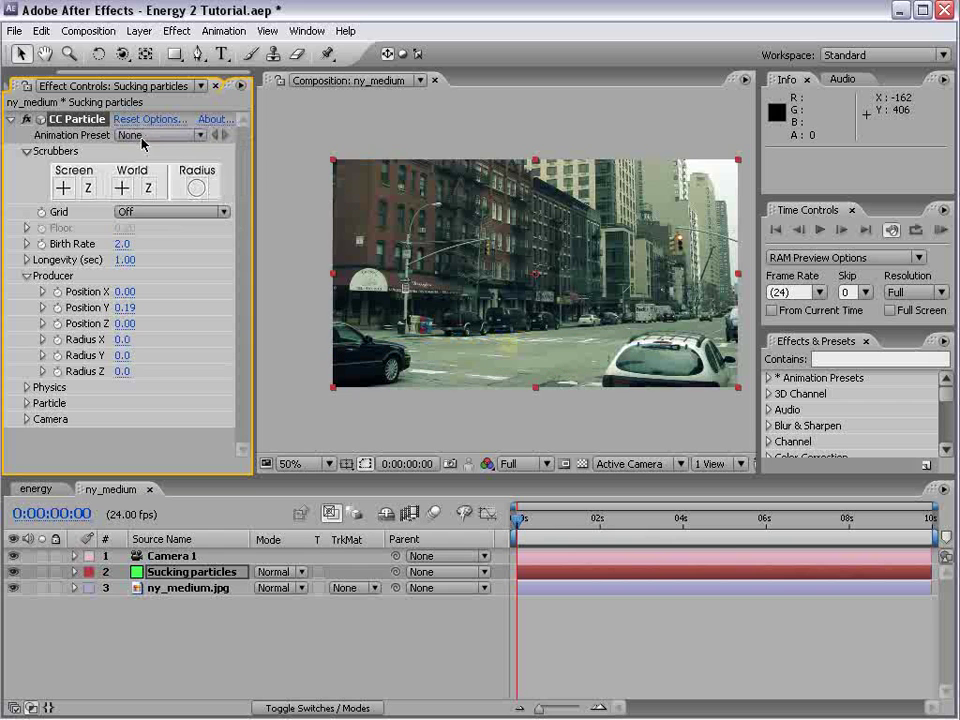
left_click_drag(520, 519, 568, 520)
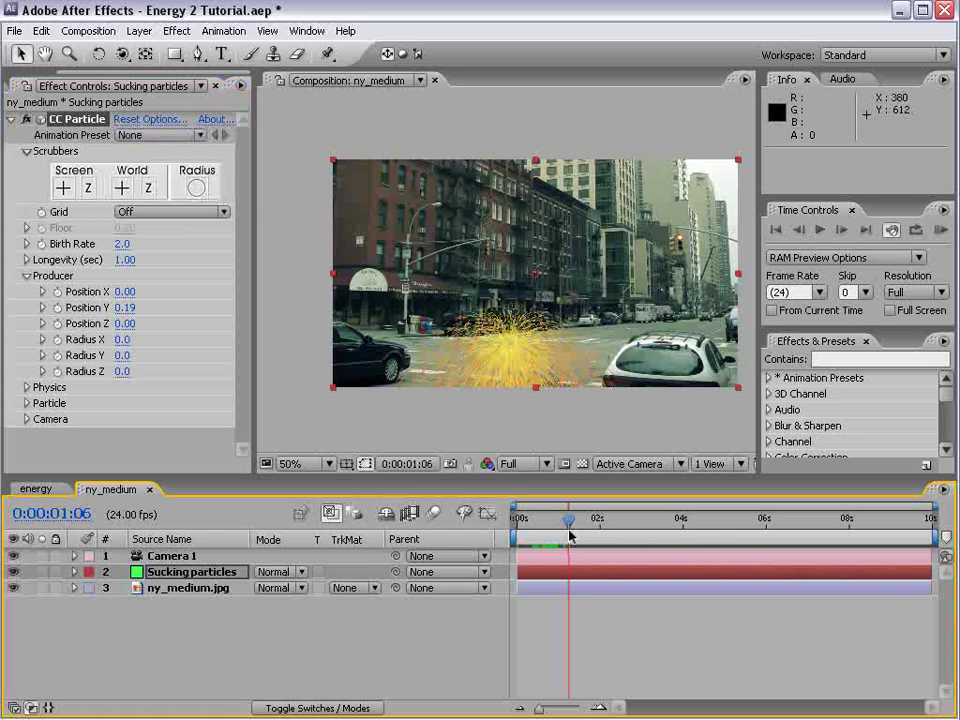
Set the floor behaviour to Ice in the particle effect's render settings.
left_click(160, 120)
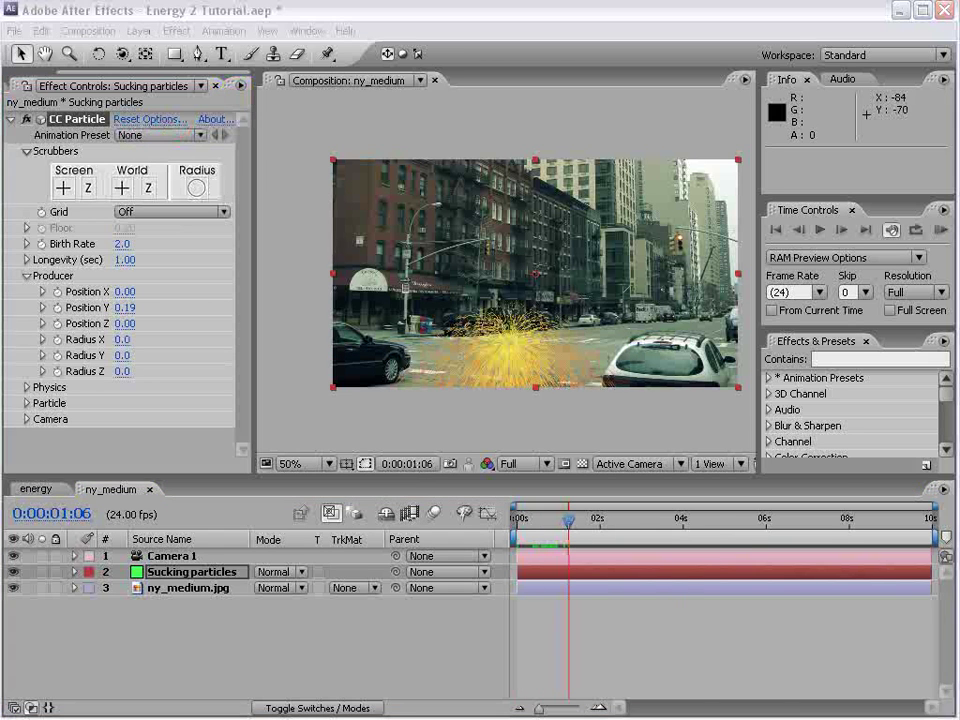
left_click(441, 394)
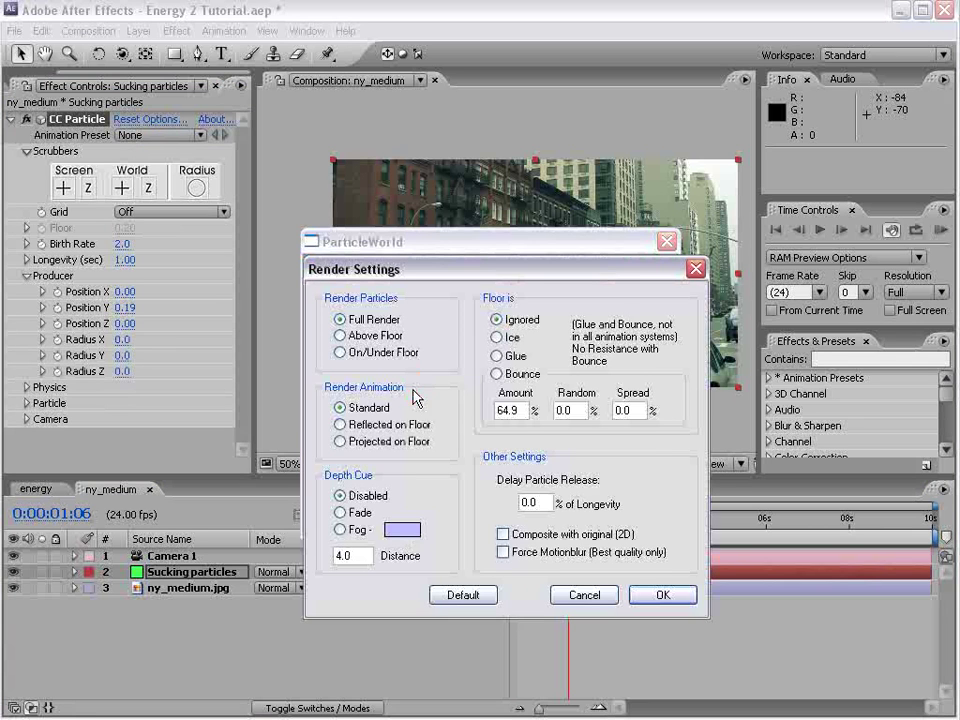
left_click(497, 340)
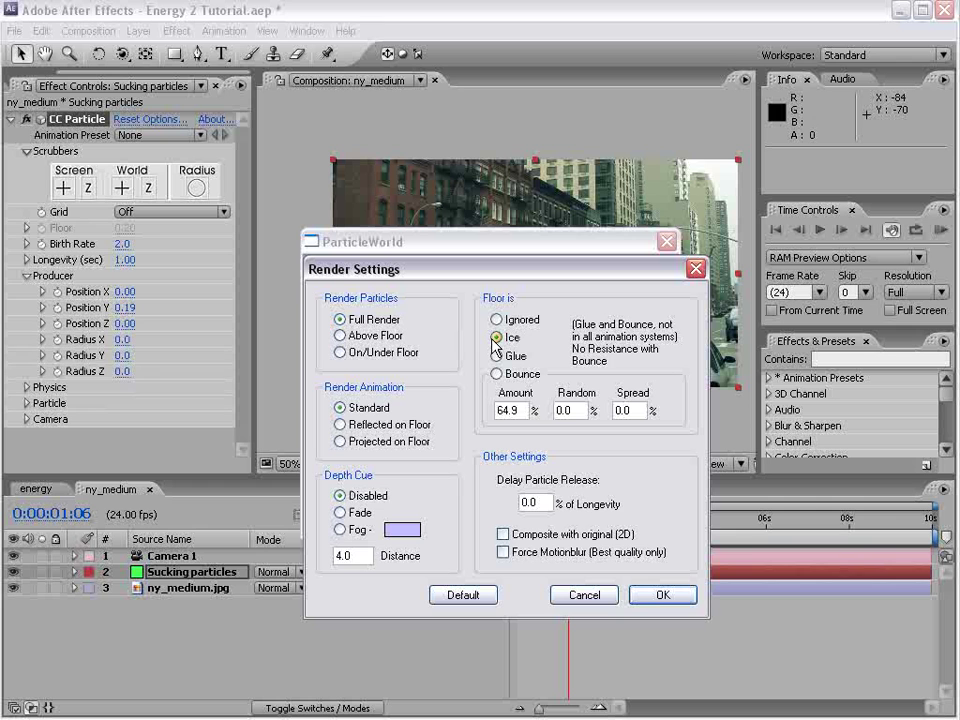
left_click(668, 597)
left_click(641, 509)
At 0:00:01:22, set the particle effect's Birth Rate to 0.6 and the producer's Position Y to 0.32.
left_click_drag(556, 541, 580, 528)
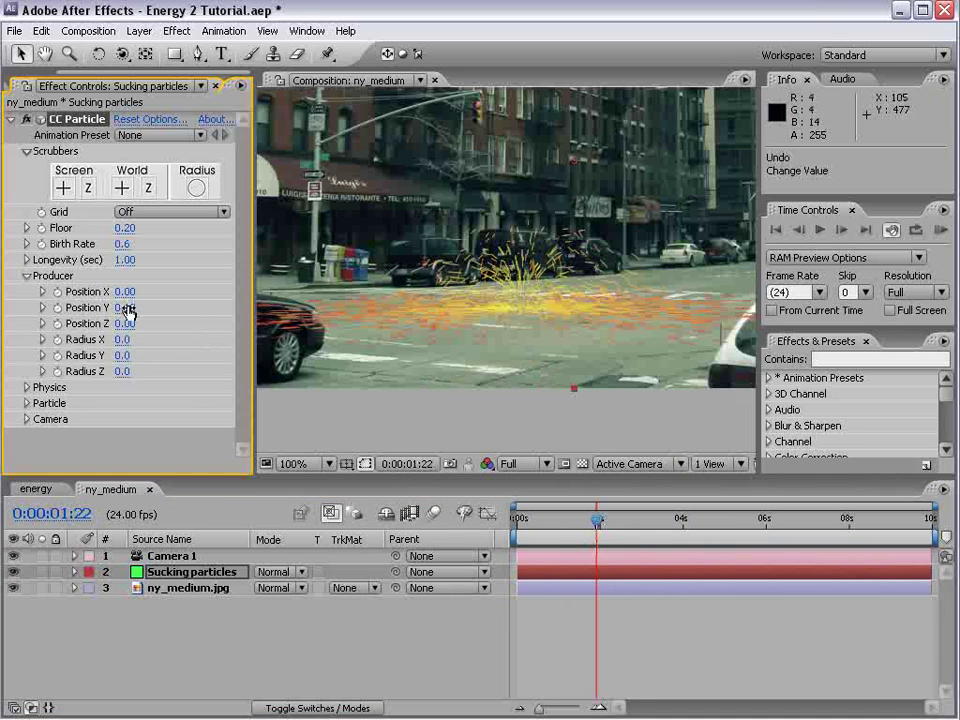
left_click_drag(128, 309, 132, 296)
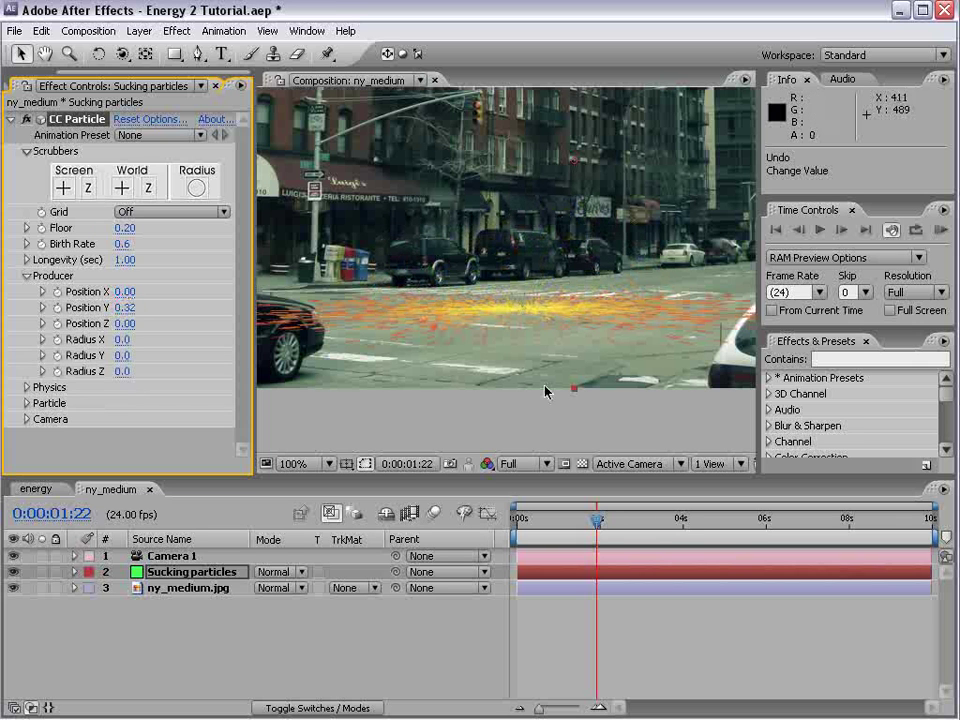
Spread the particle producer to Radius X 0.4 and Radius Z 0.5, and check other frames of the animation.
left_click_drag(601, 520, 656, 521)
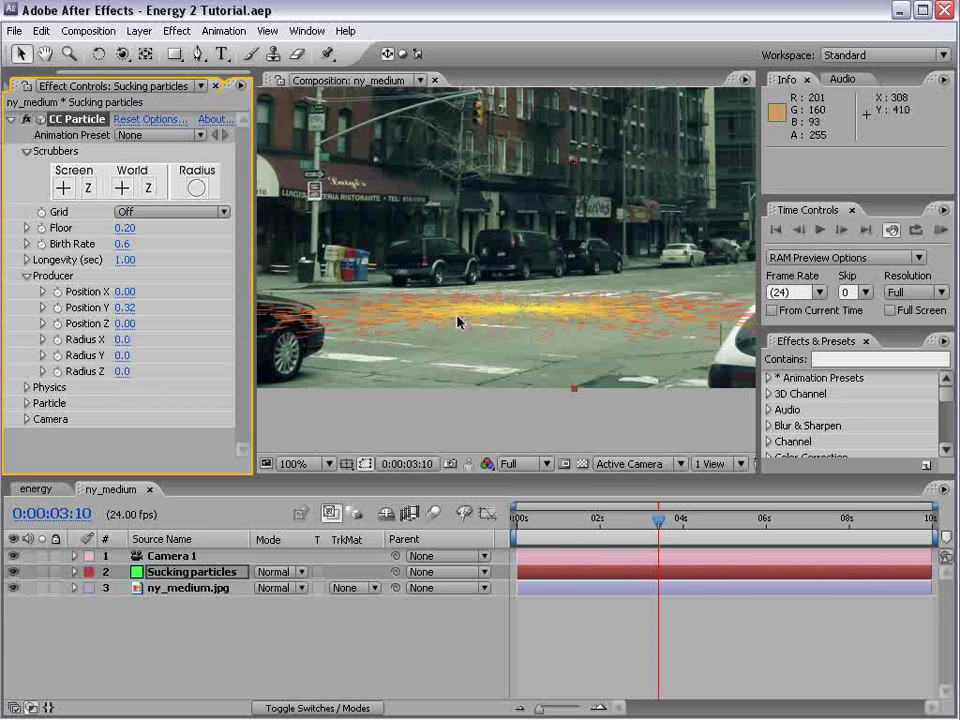
left_click_drag(120, 345, 155, 364)
key("ctrl+z")
left_click_drag(558, 508, 583, 508)
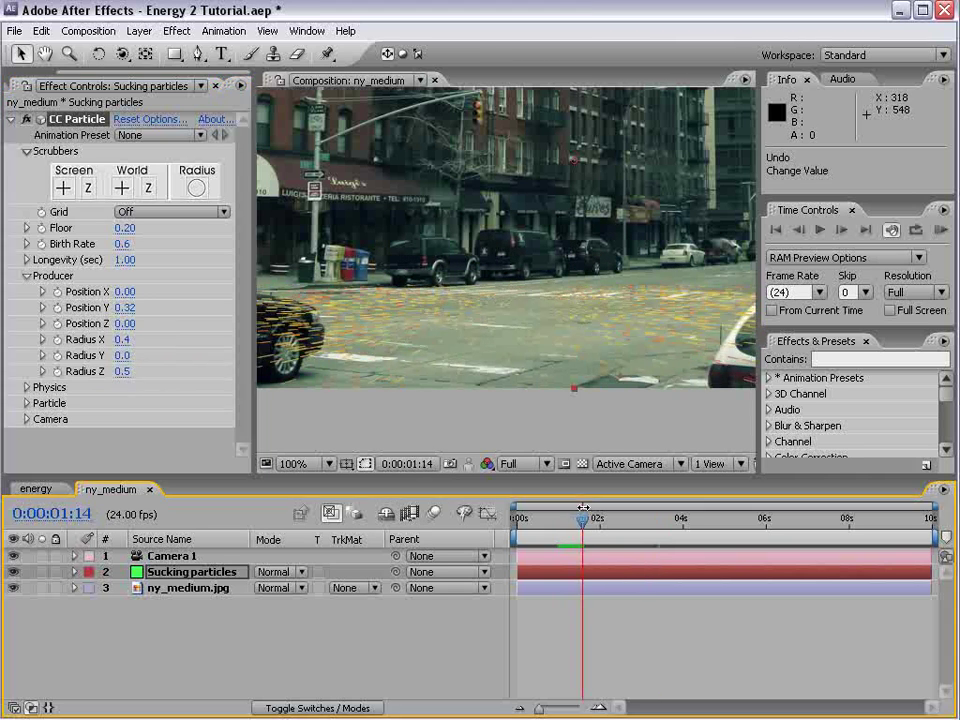
Set the particle physics Velocity to -1.5 and the producer's Position Y to 0.44, checking the inward motion over time.
left_click(26, 387)
left_click(127, 385)
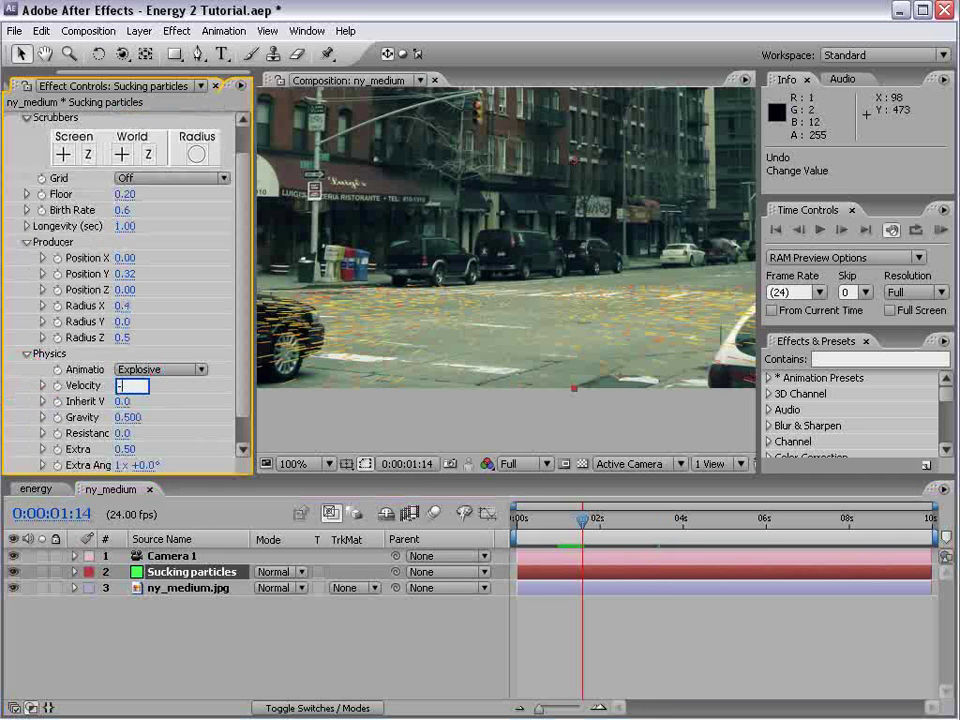
type("-1.5")
key("Return")
left_click_drag(583, 524, 628, 512)
left_click_drag(123, 273, 129, 273)
left_click_drag(627, 519, 581, 519)
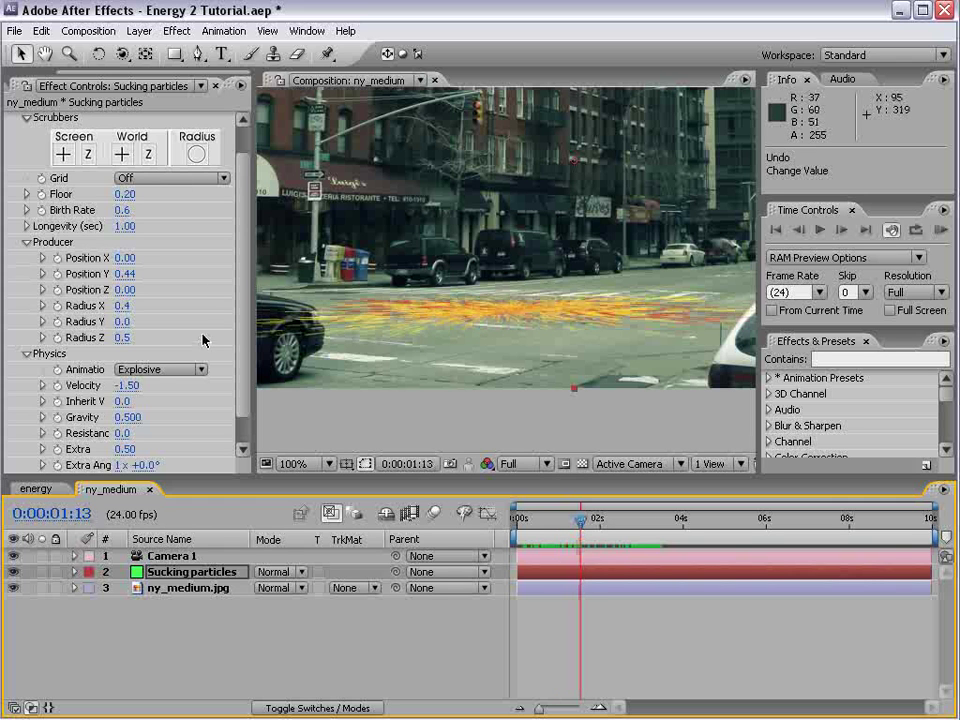
Change the particle type to TriPolygon, with Birth Rate 0.2, Radius X 0.7 and Radius Z 0.8.
scroll(203, 340, "down", 2)
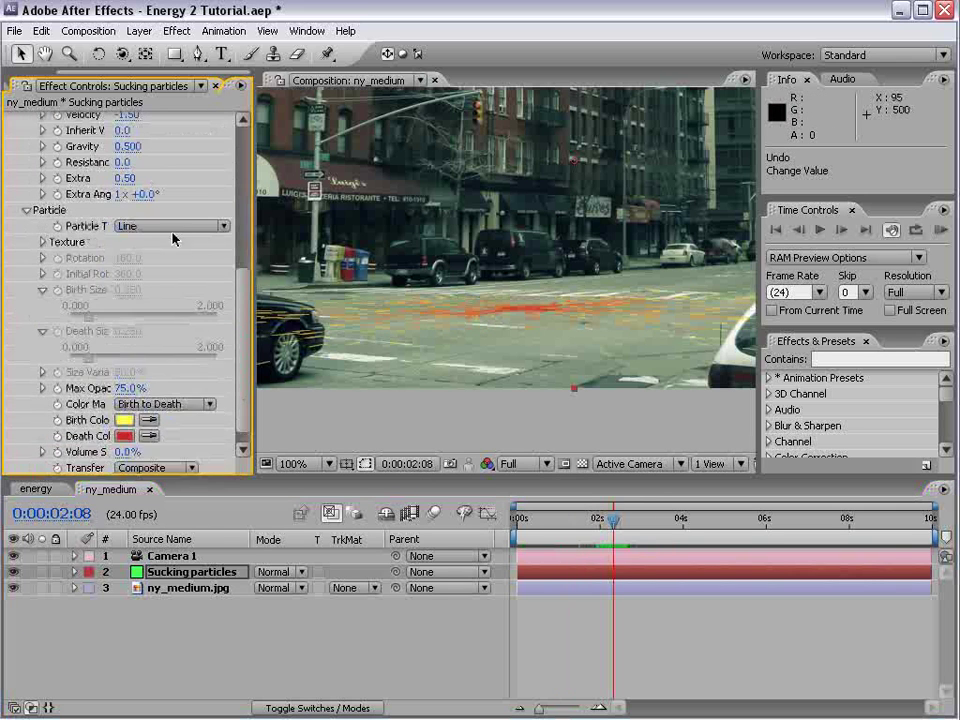
left_click(175, 230)
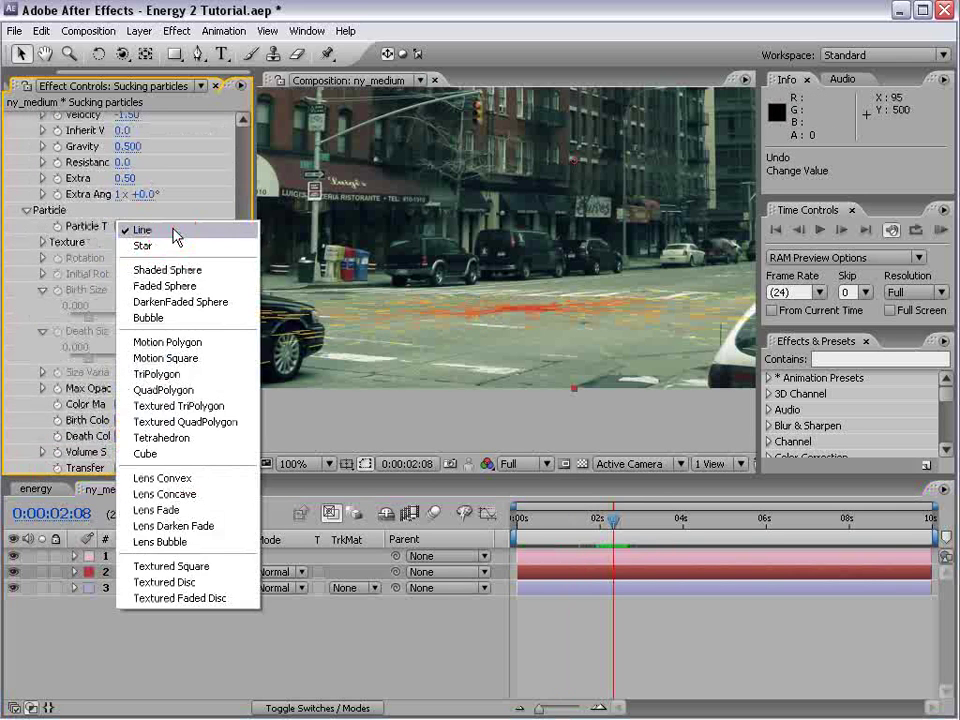
left_click(204, 373)
key("space")
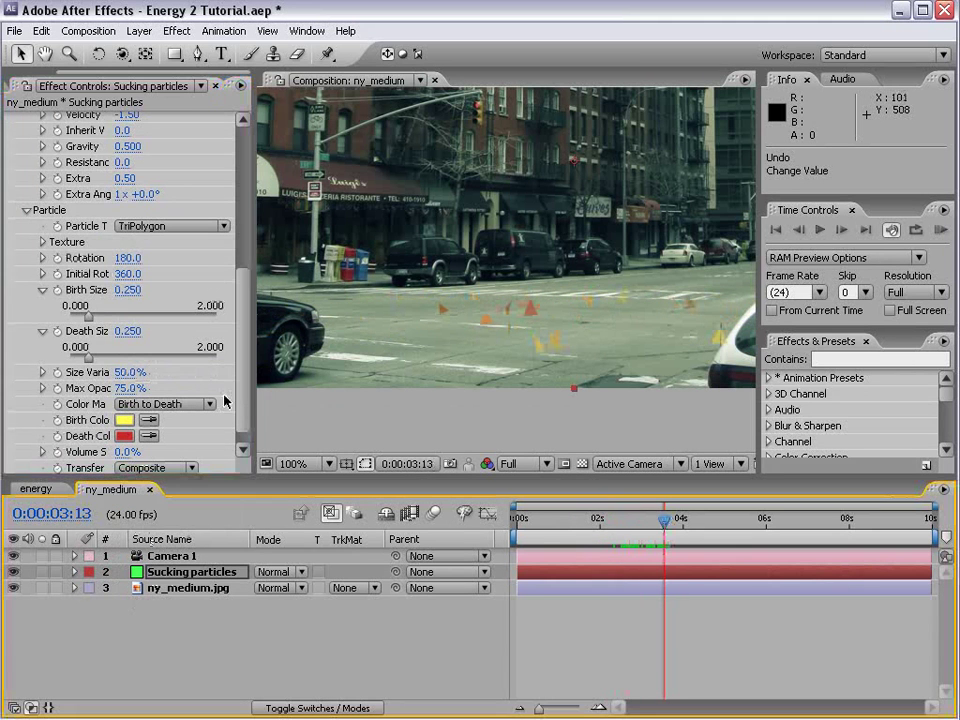
Turn on Force Motionblur in the particle effect's render settings and check the particles around 0:00:02:06.
scroll(246, 390, "up", 6)
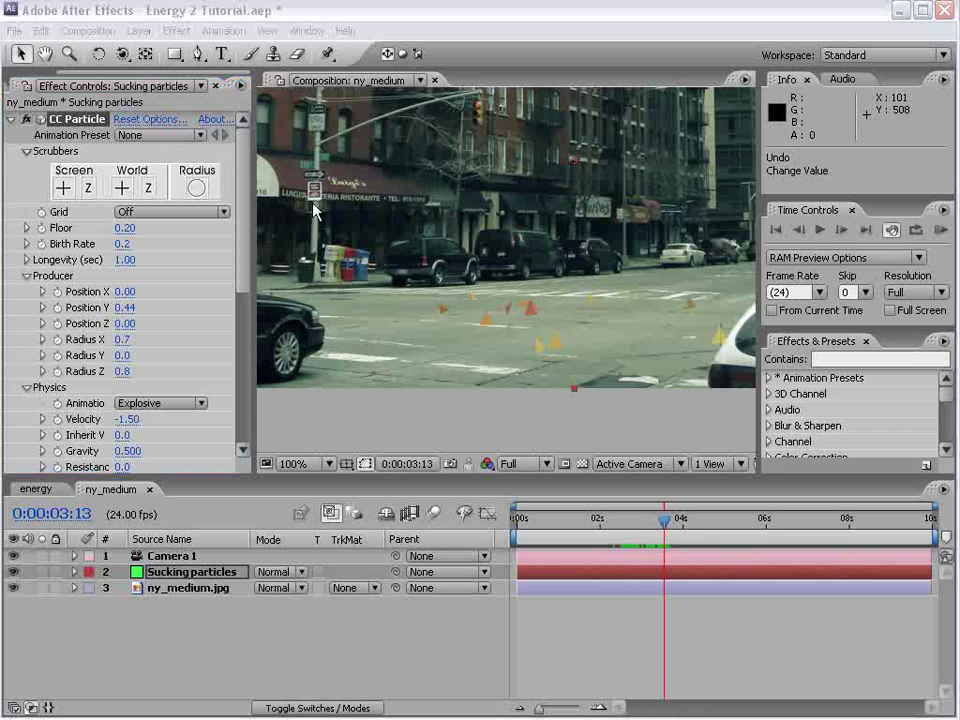
left_click(150, 119)
left_click(369, 399)
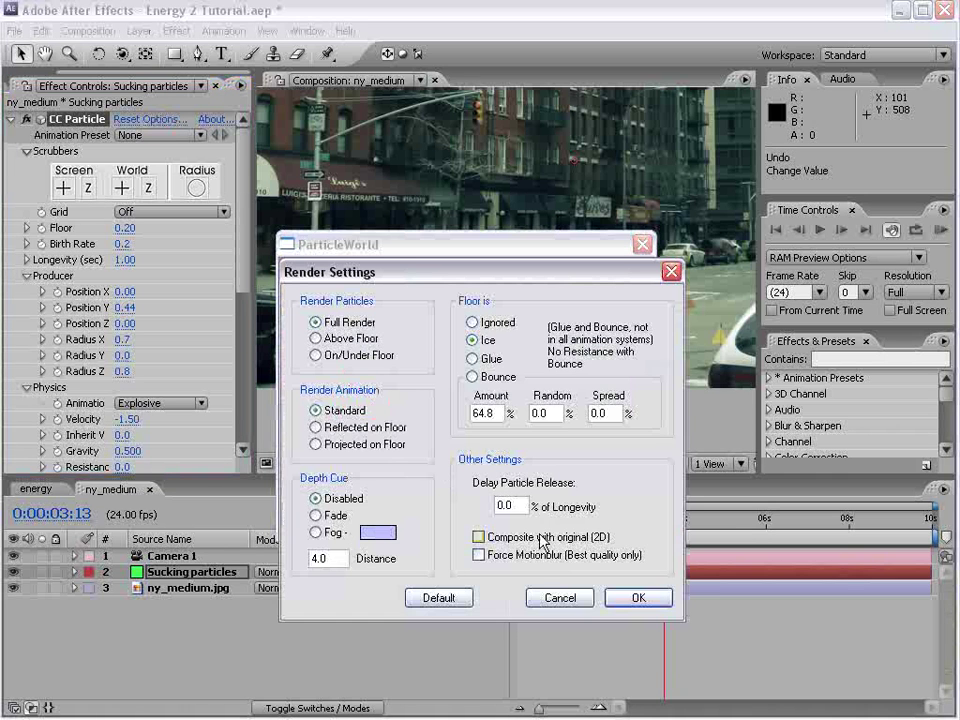
left_click(630, 594)
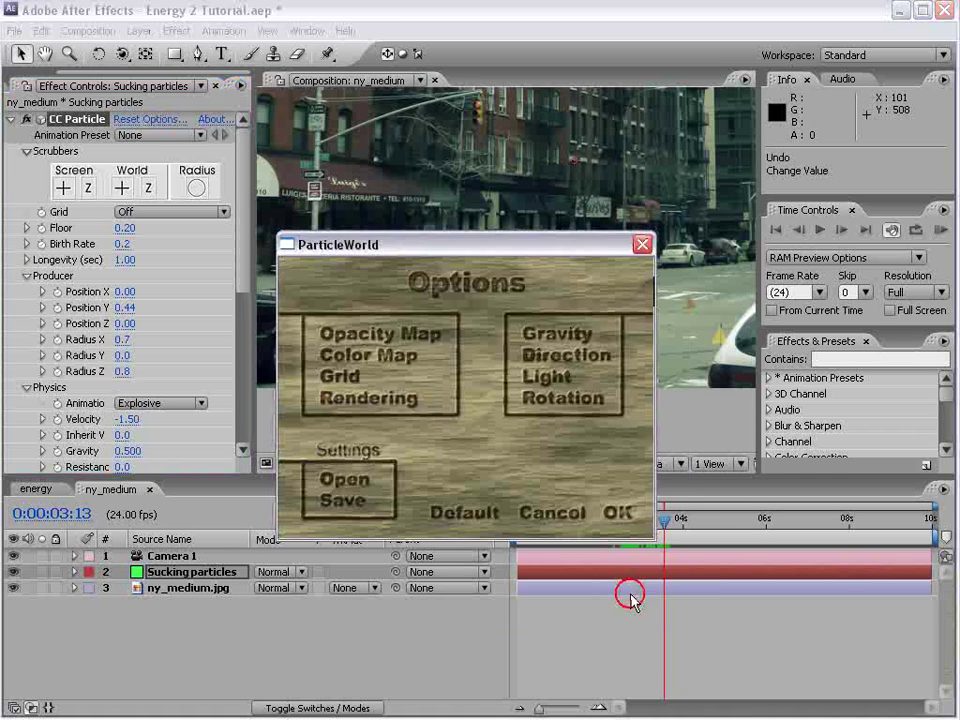
left_click(620, 513)
left_click(603, 519)
left_click_drag(603, 519, 611, 519)
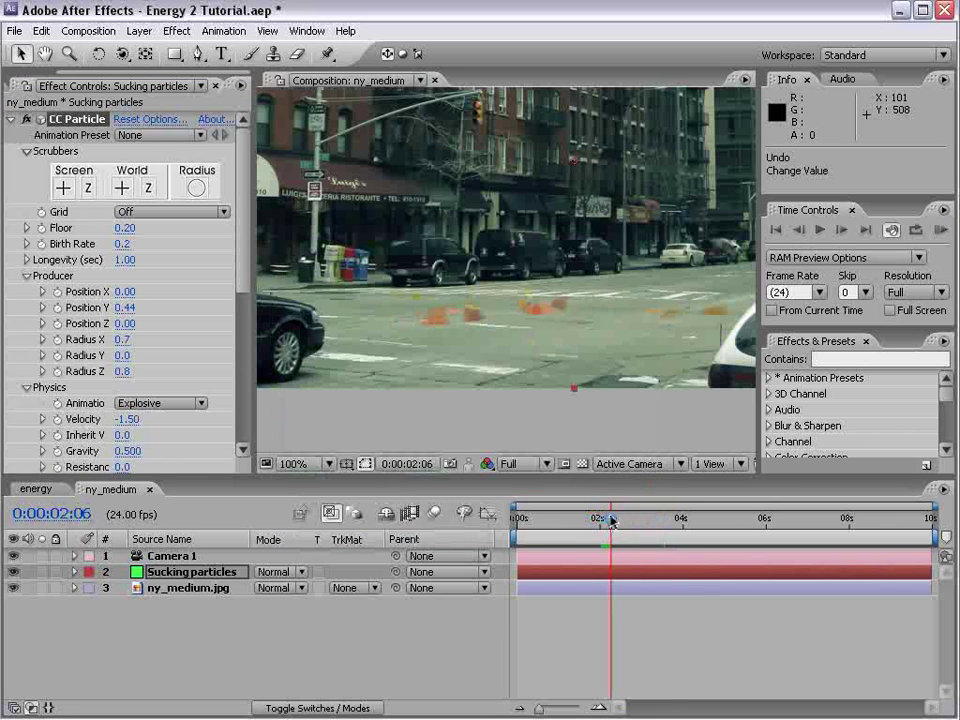
Shrink the particles by lowering the Birth Size and setting the Death Size to 0.077, and check the look at 0:00:04:00.
left_click_drag(245, 232, 246, 356)
left_click_drag(89, 352, 75, 400)
left_click_drag(610, 519, 681, 520)
Raise the particle Birth Rate to 1.4, reduce the Birth Size to 0.043, and check the earlier frames.
left_click_drag(247, 364, 252, 240)
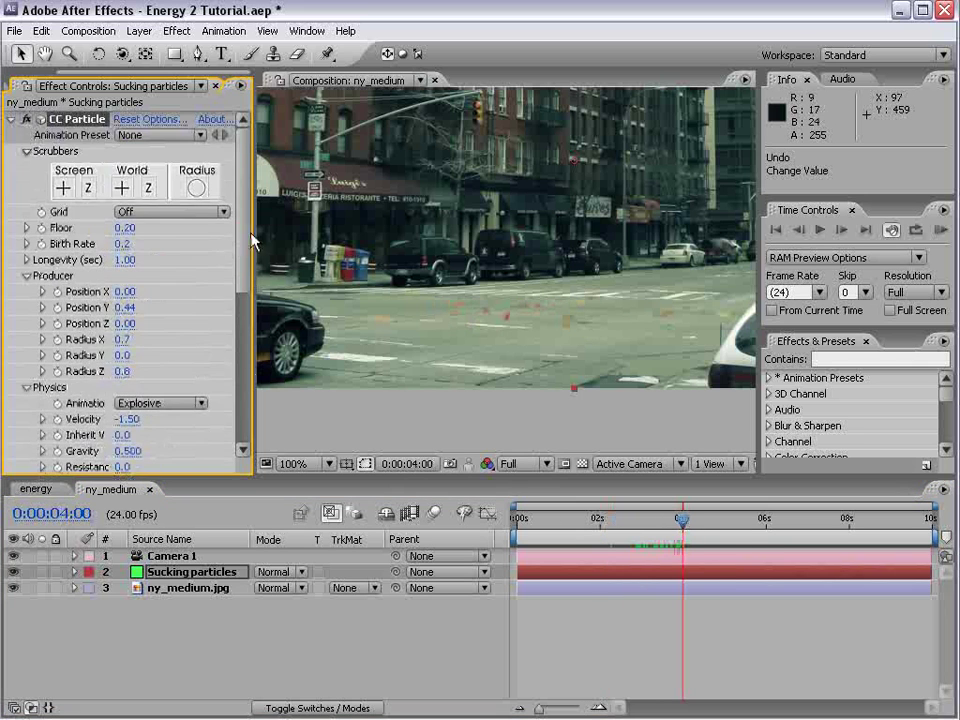
left_click_drag(122, 250, 130, 240)
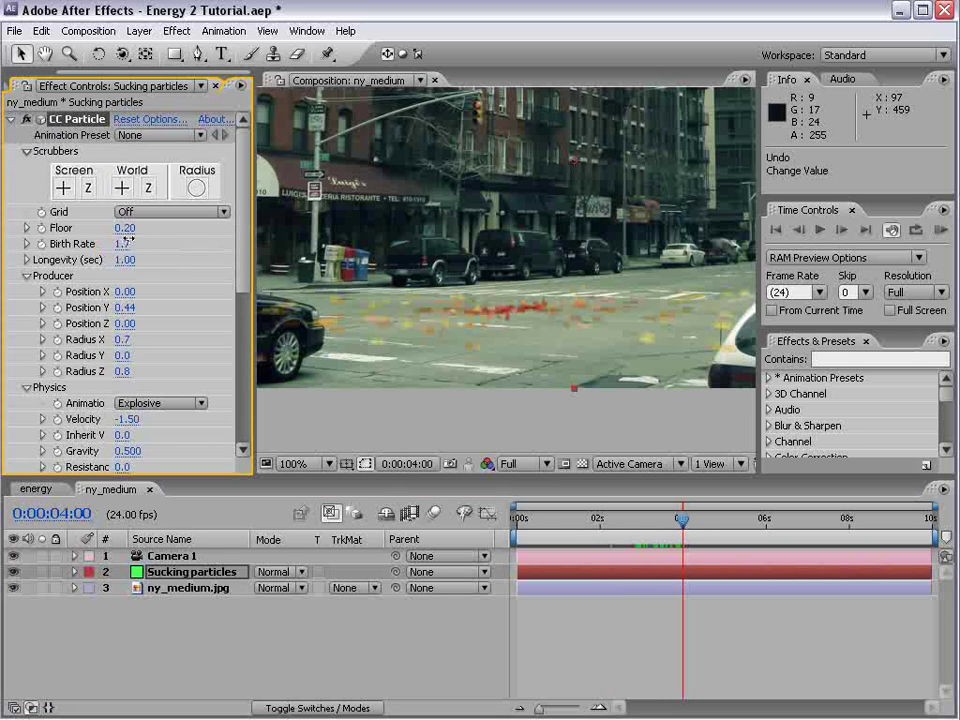
left_click_drag(240, 297, 240, 385)
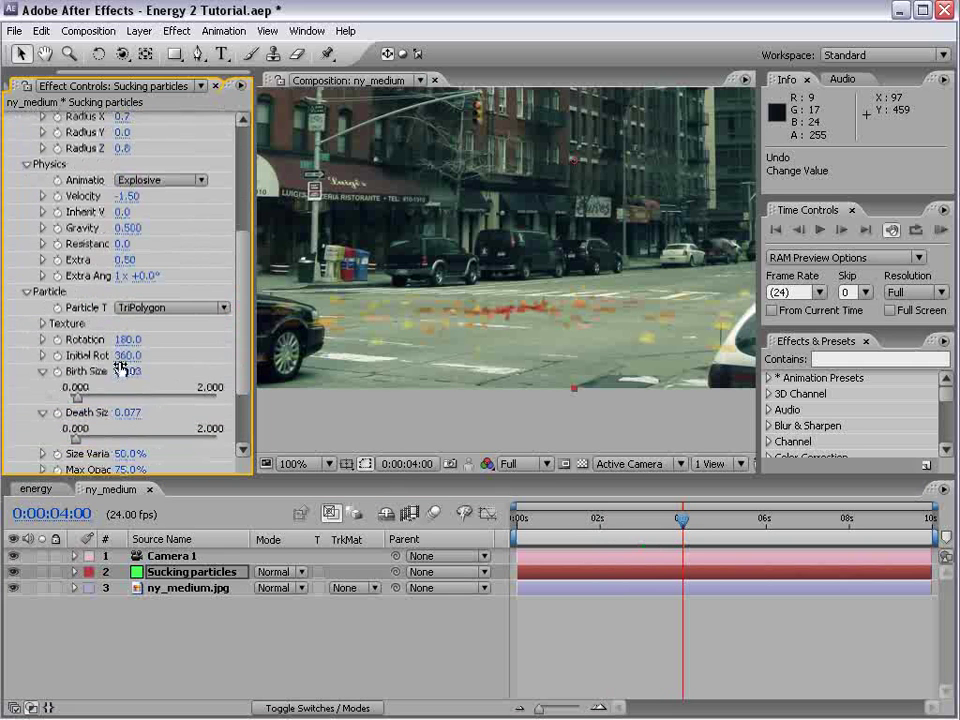
left_click_drag(133, 384, 115, 382)
left_click(545, 522)
left_click_drag(545, 525, 594, 525)
Set the particle Longevity to 0.88 seconds and preview the work area from the start to about 0:00:02:01.
left_click_drag(248, 292, 250, 205)
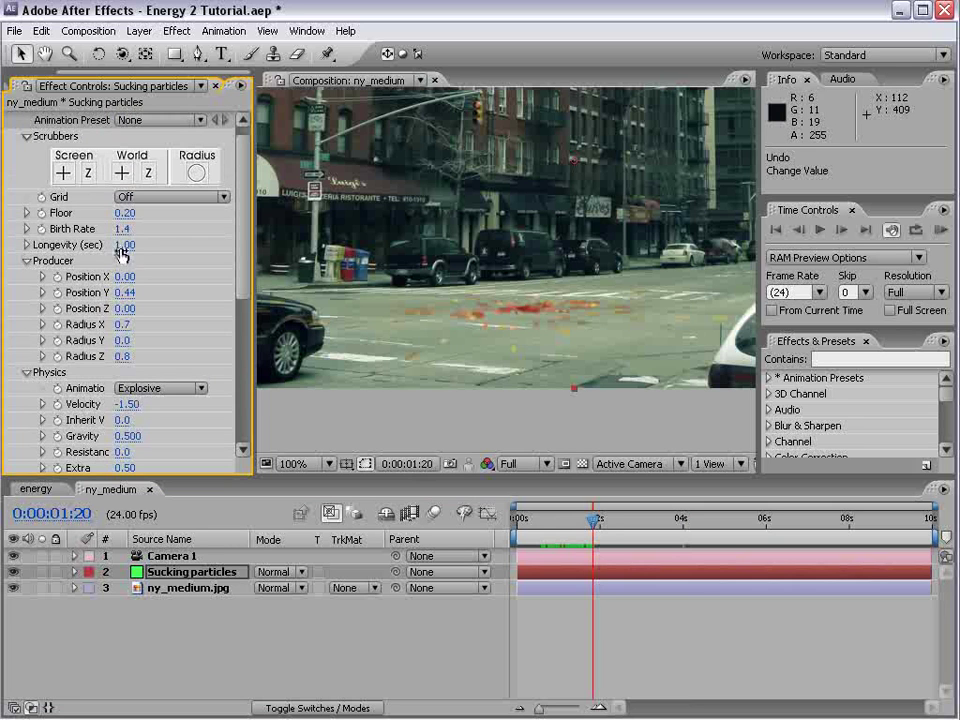
mouse_move(594, 522)
left_mouse_down()
mouse_move(653, 533)
mouse_move(607, 532)
mouse_move(552, 560)
mouse_move(601, 545)
left_mouse_up()
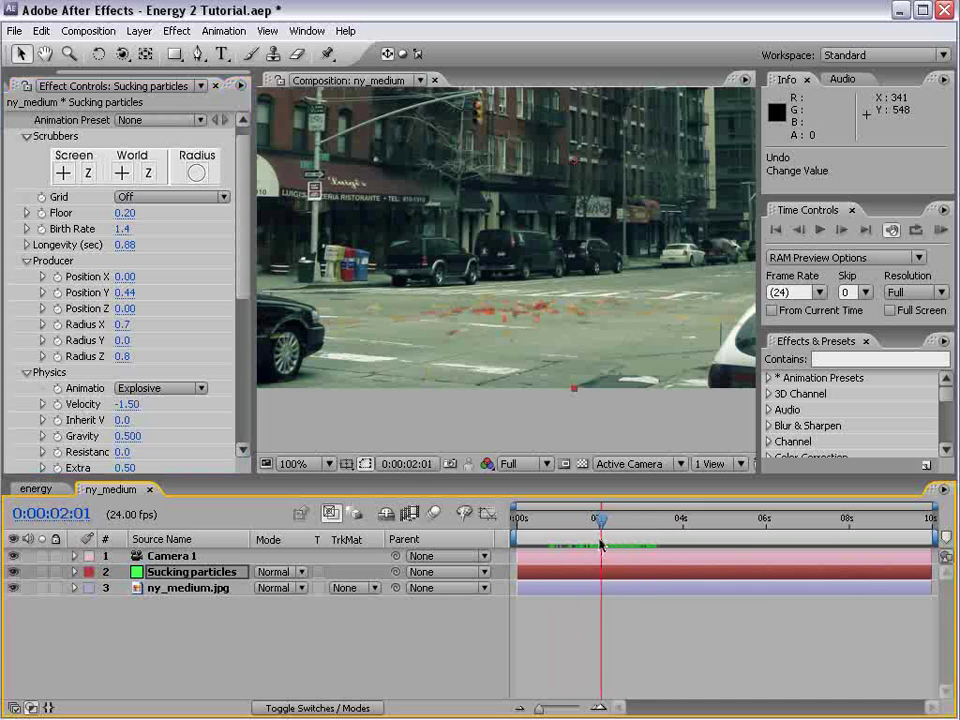
key("KP_0")
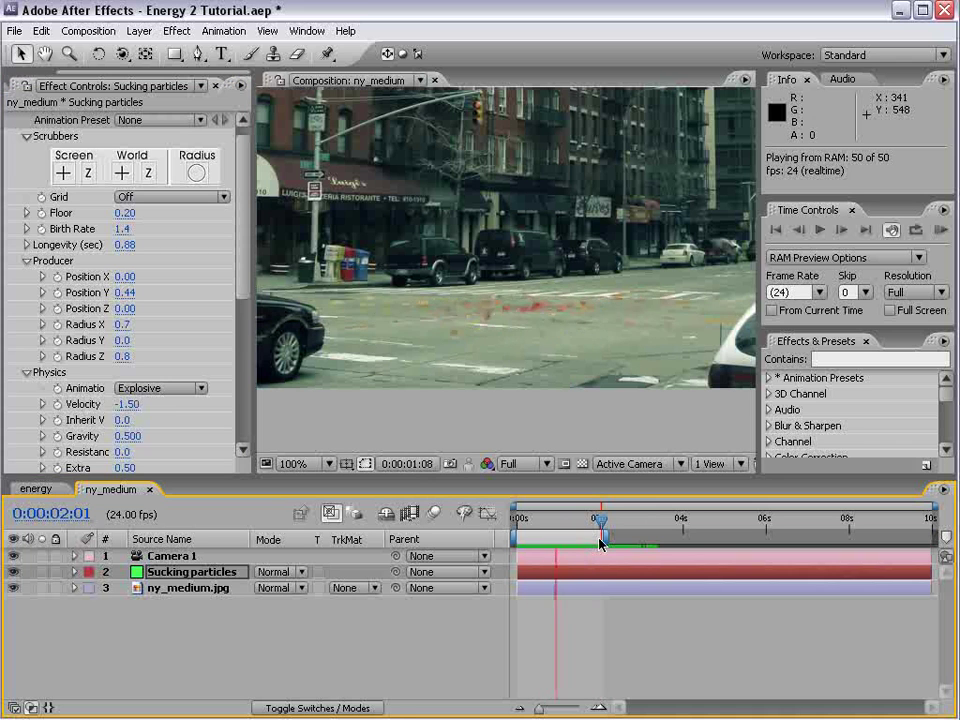
key("space")
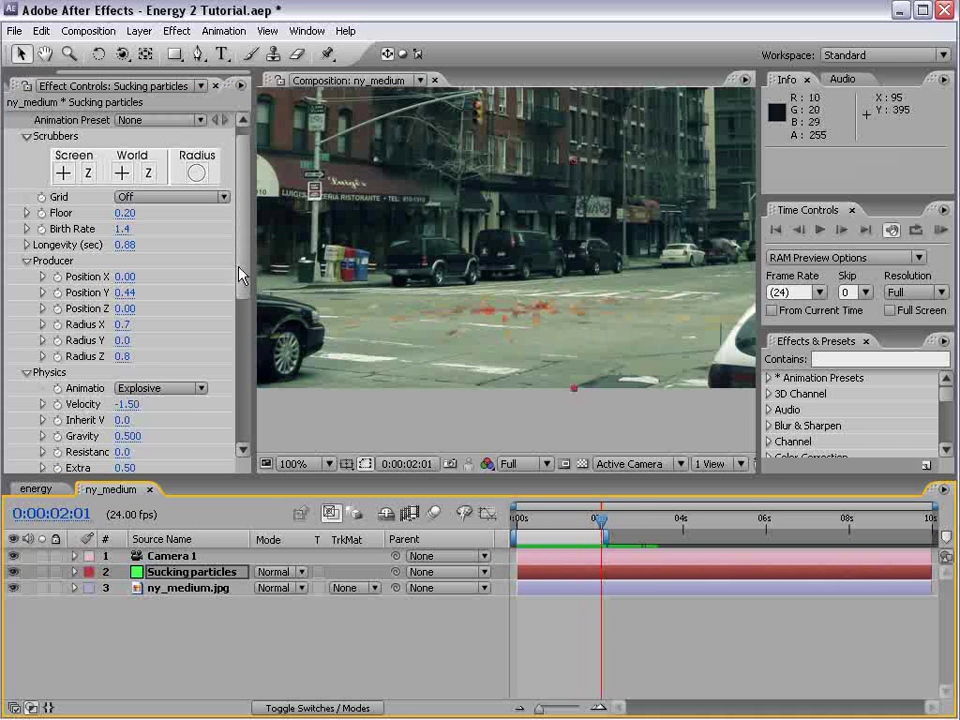
Change the particles' Death Color from red to a saturated orange.
left_click_drag(240, 275, 241, 430)
key("KP_0")
left_click_drag(850, 717, 555, 264)
left_click(460, 513)
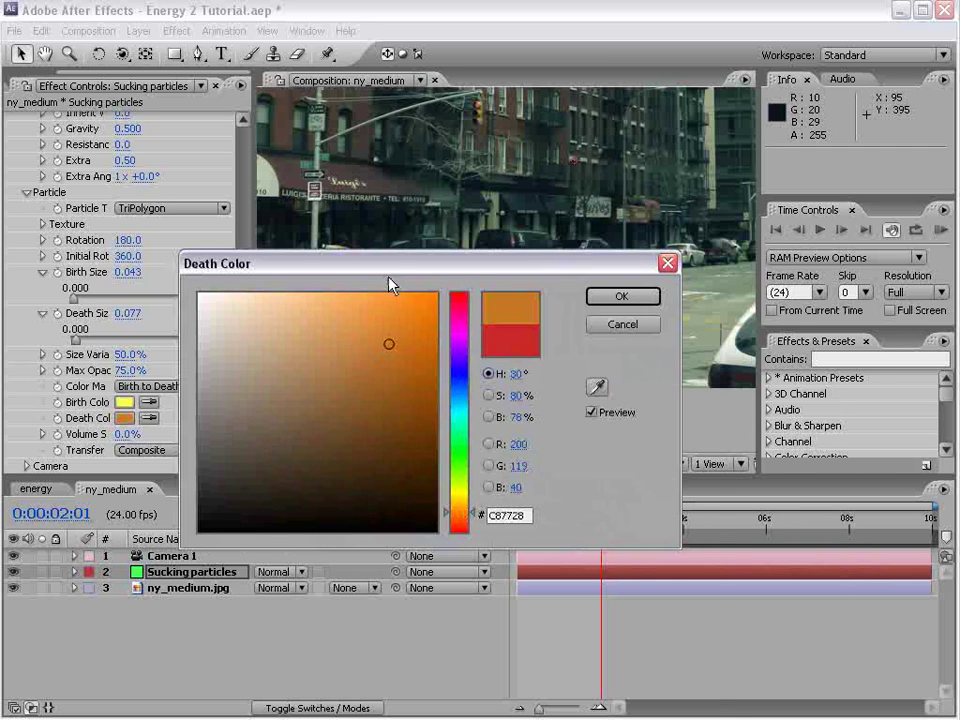
left_click_drag(391, 285, 432, 508)
left_click_drag(440, 570, 478, 546)
left_click(688, 520)
Set the Sucking particles layer's blending mode to Screen after trying Add, and shift the Death Color to red-orange.
left_click(272, 572)
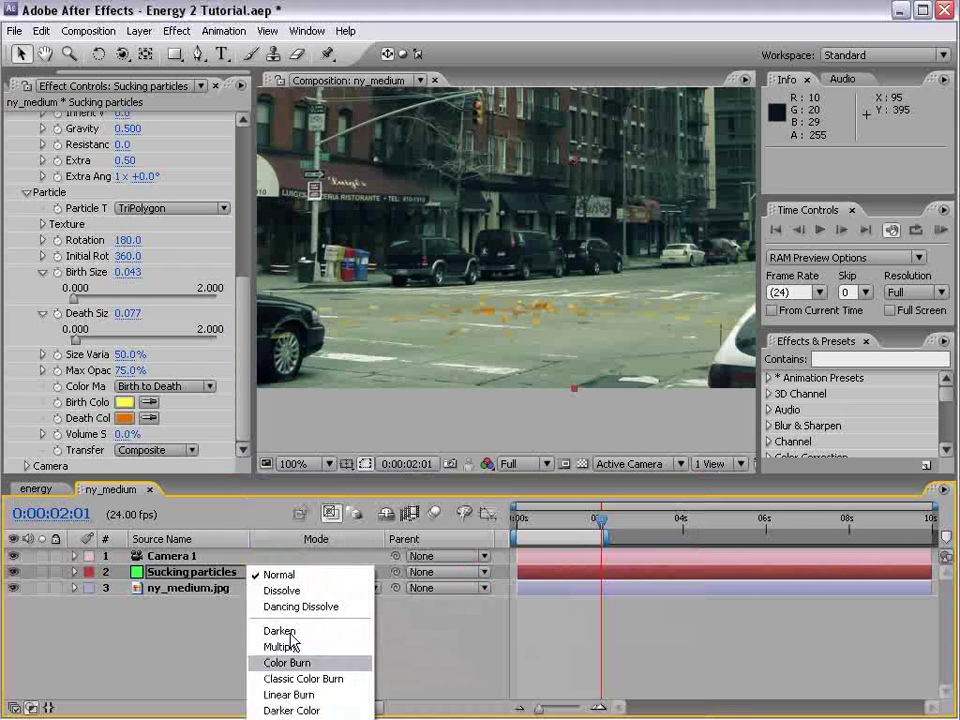
left_click(290, 718)
left_click(293, 576)
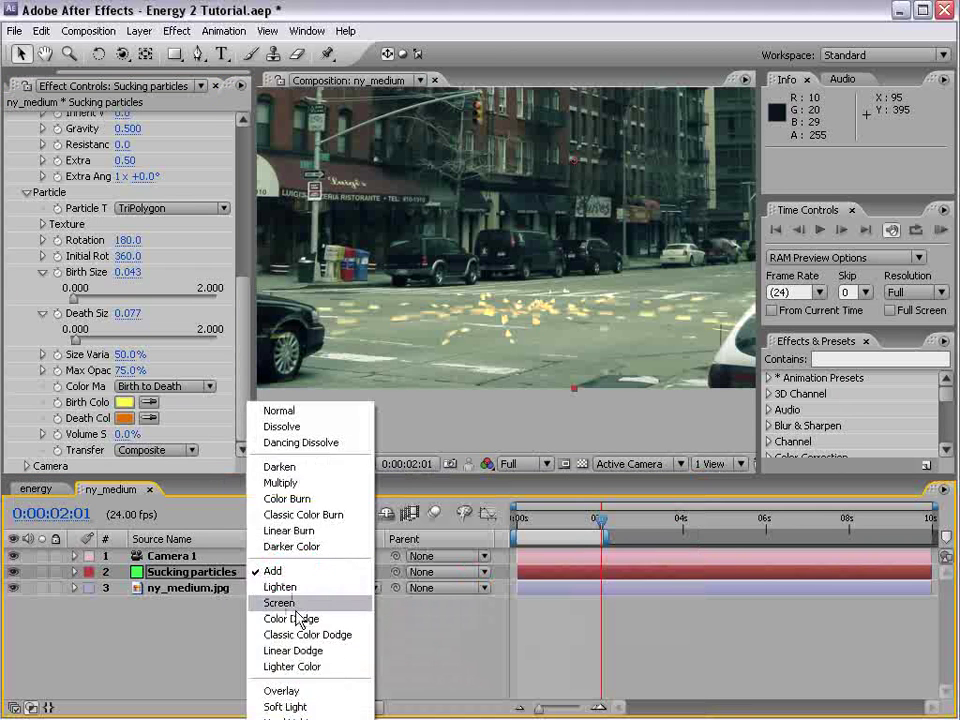
left_click(300, 605)
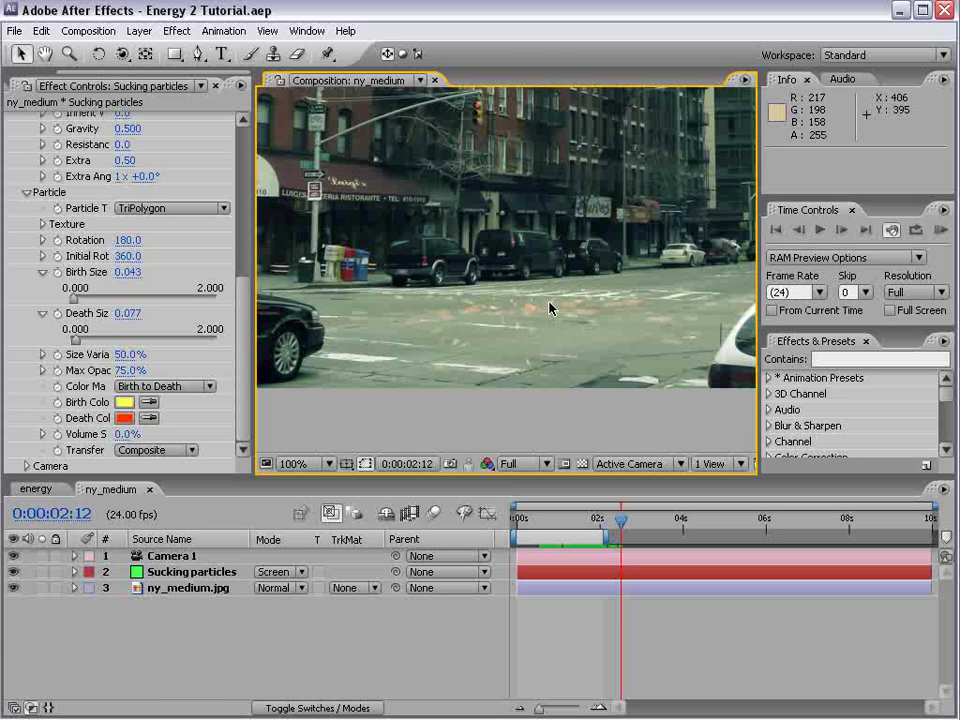
Duplicate the Sucking particles layer and rename the copy Twister.
scroll(494, 280, "down", 2)
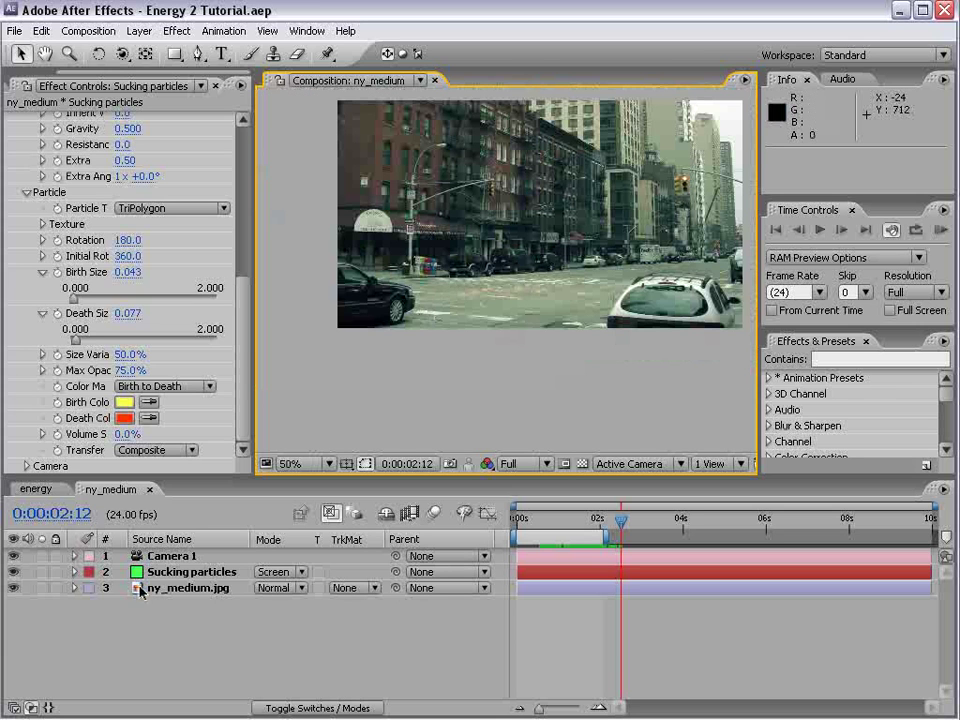
left_click(170, 577)
scroll(480, 311, "up", 1)
key("space")
left_click_drag(485, 303, 498, 359)
key("ctrl+d")
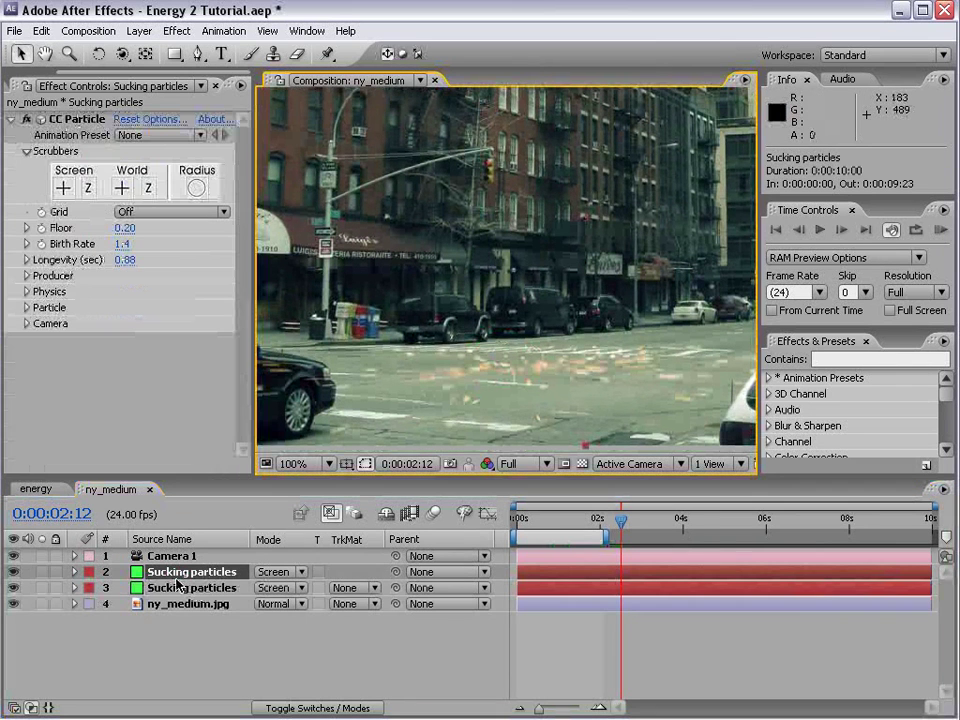
key("Return")
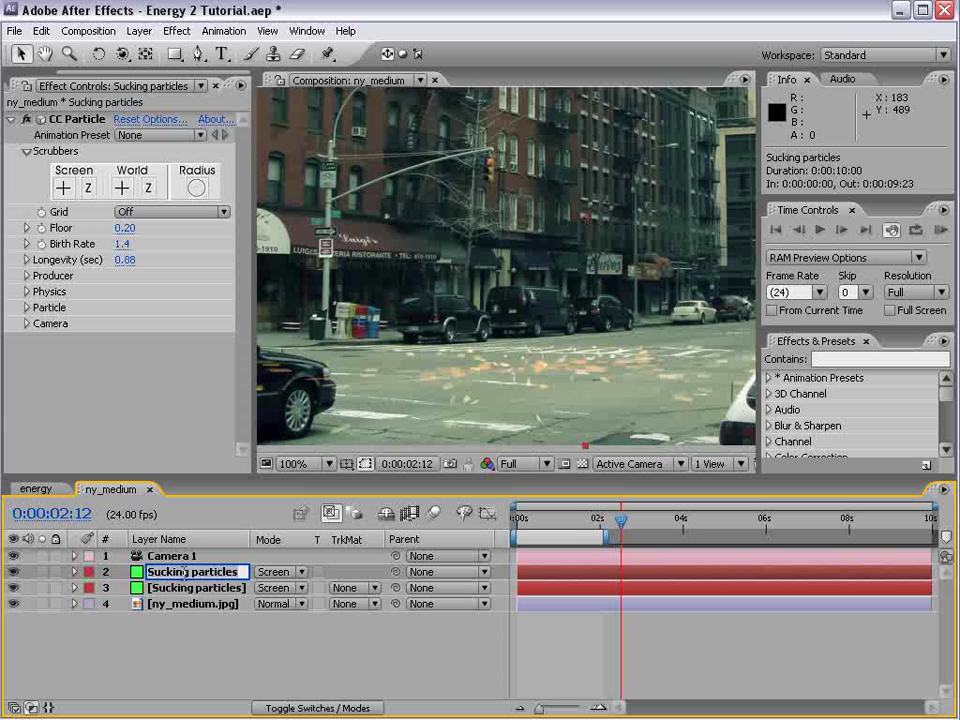
type("Twister")
key("Return")
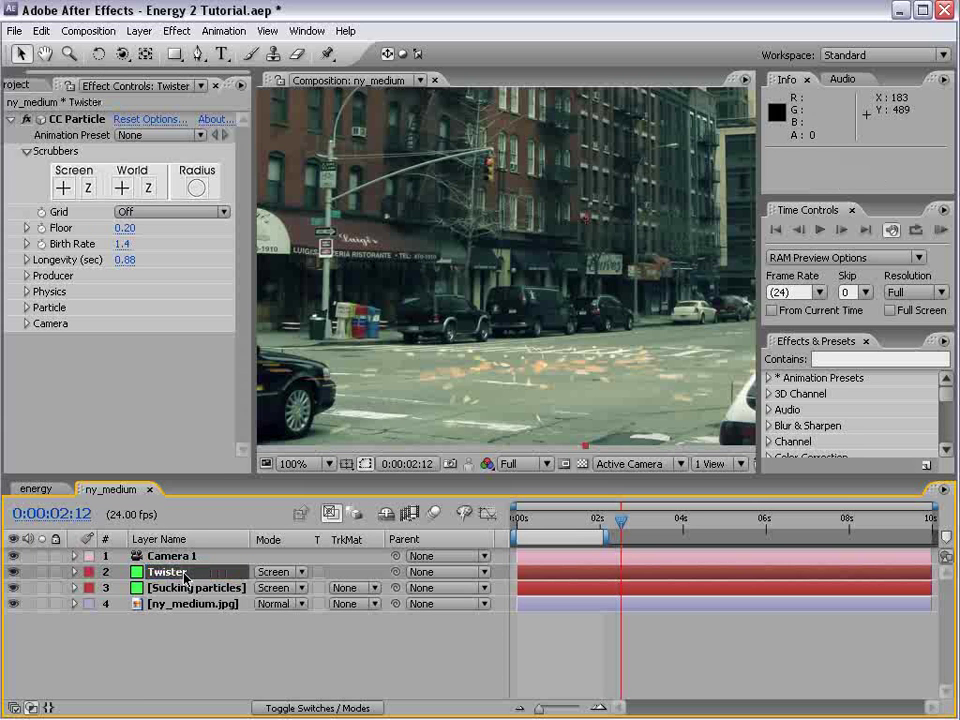
Set the Twister layer's physics animation to Twirl and hide the Sucking particles layer.
left_click(27, 292)
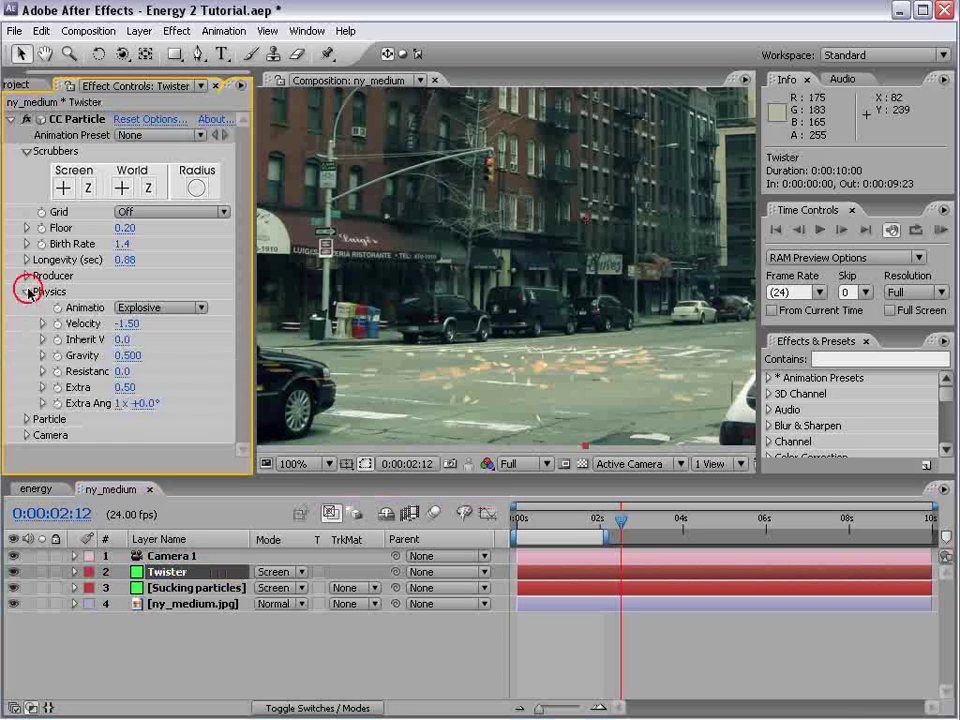
left_click(119, 308)
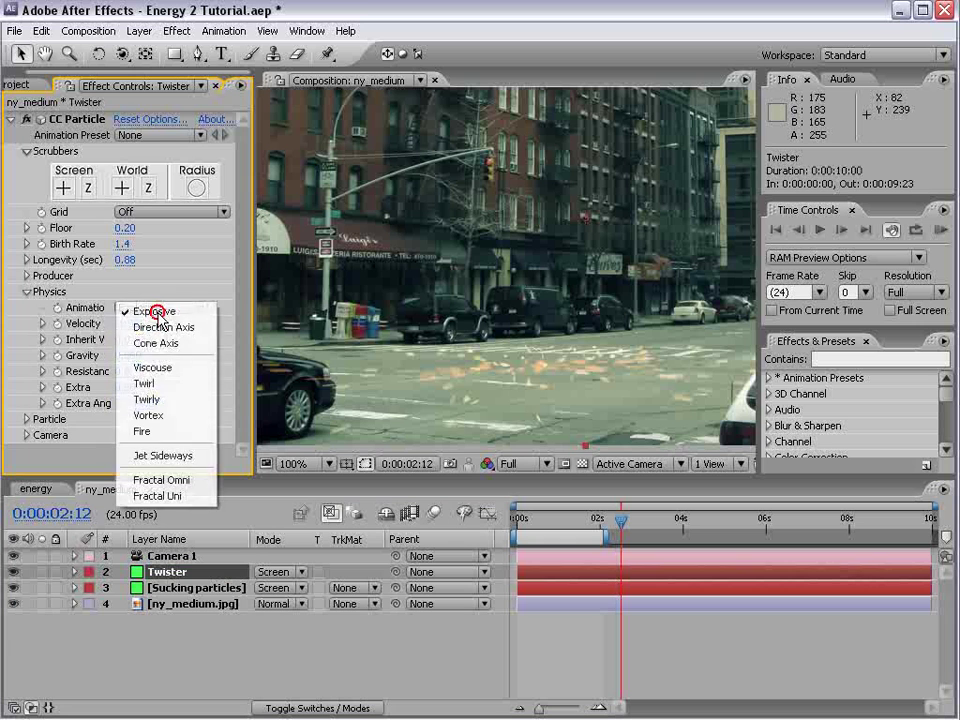
left_click(176, 388)
left_click_drag(584, 527, 553, 522)
key("ctrl+z")
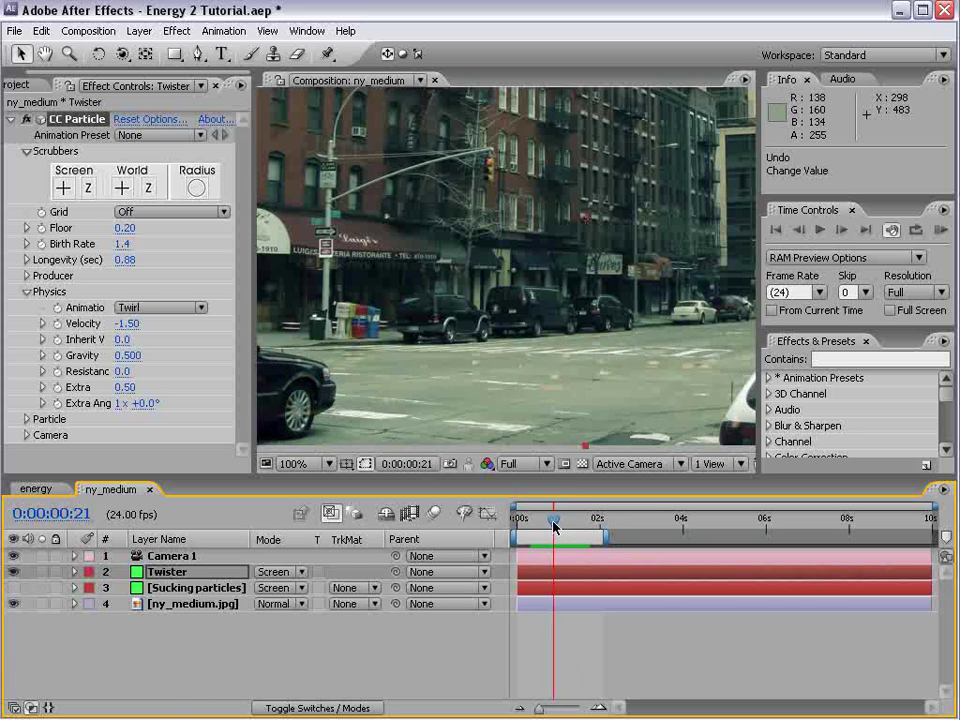
Set the Twister producer's Radius X and Radius Z to 0, and change the Twister layer's blending mode to Add.
left_click(27, 275)
left_click_drag(120, 347, 44, 352)
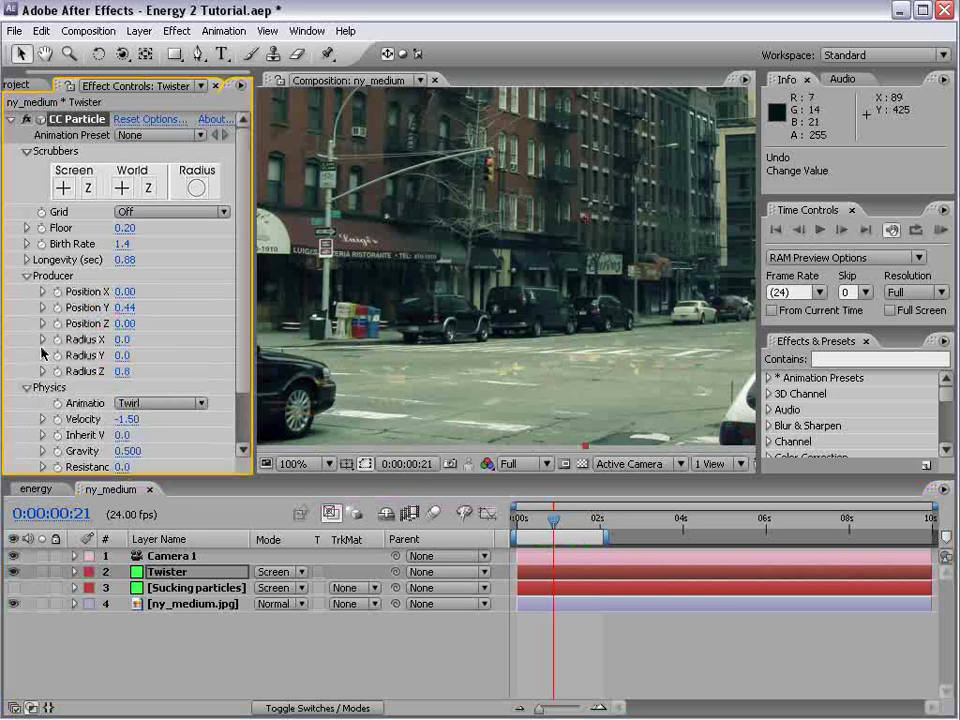
left_click_drag(126, 376, 35, 378)
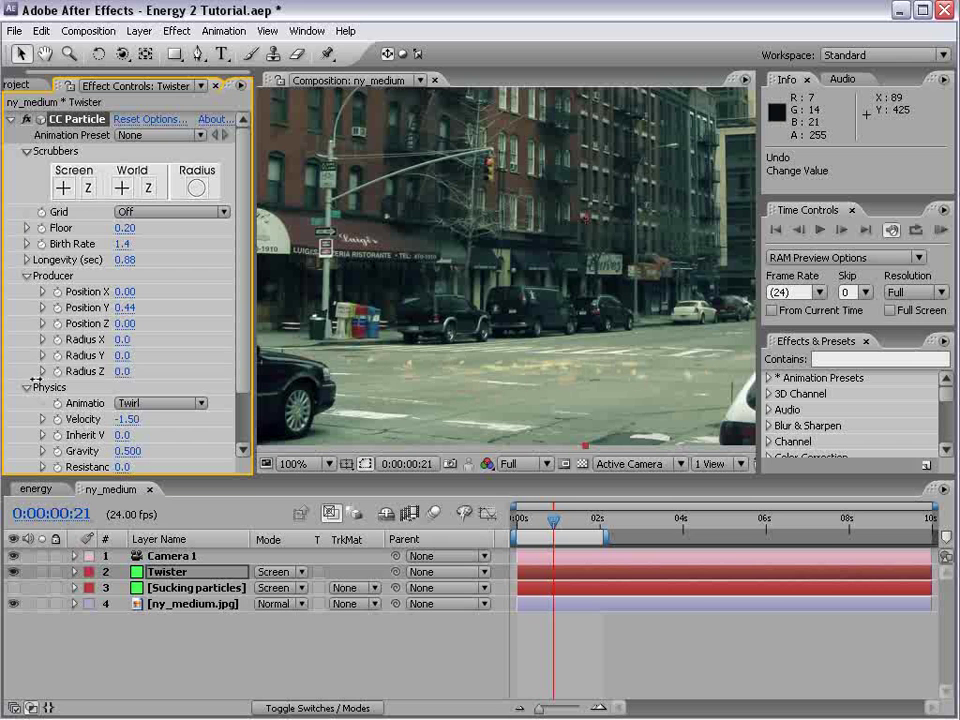
left_click(280, 579)
left_click(283, 540)
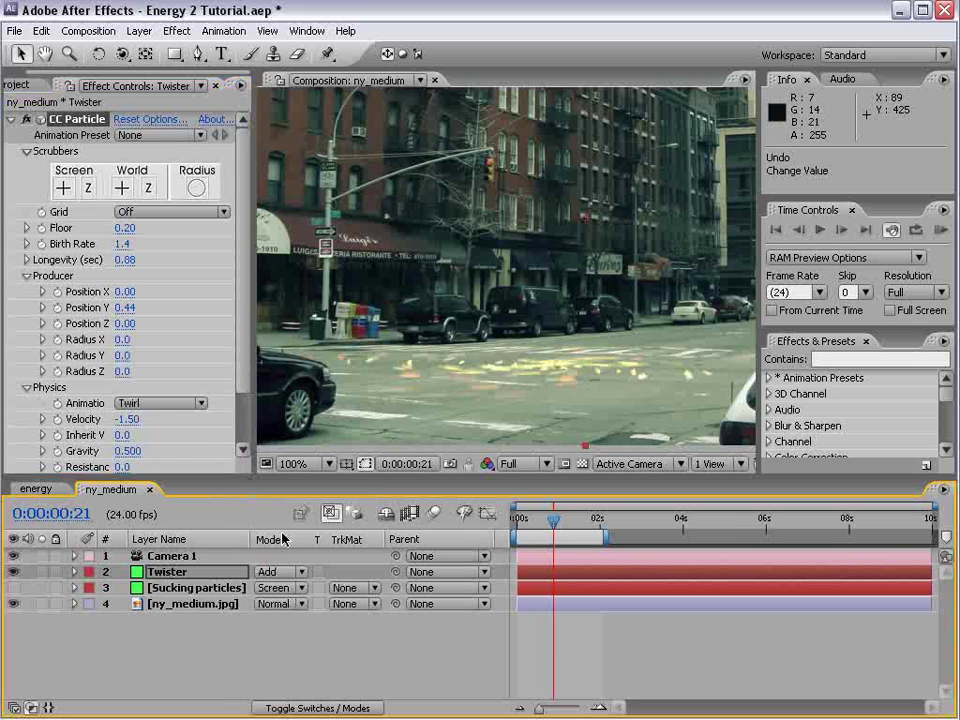
left_click_drag(548, 522, 553, 522)
Set both the Velocity and the Gravity of the Twister layer's particle physics to 0.
scroll(165, 296, "down", 2)
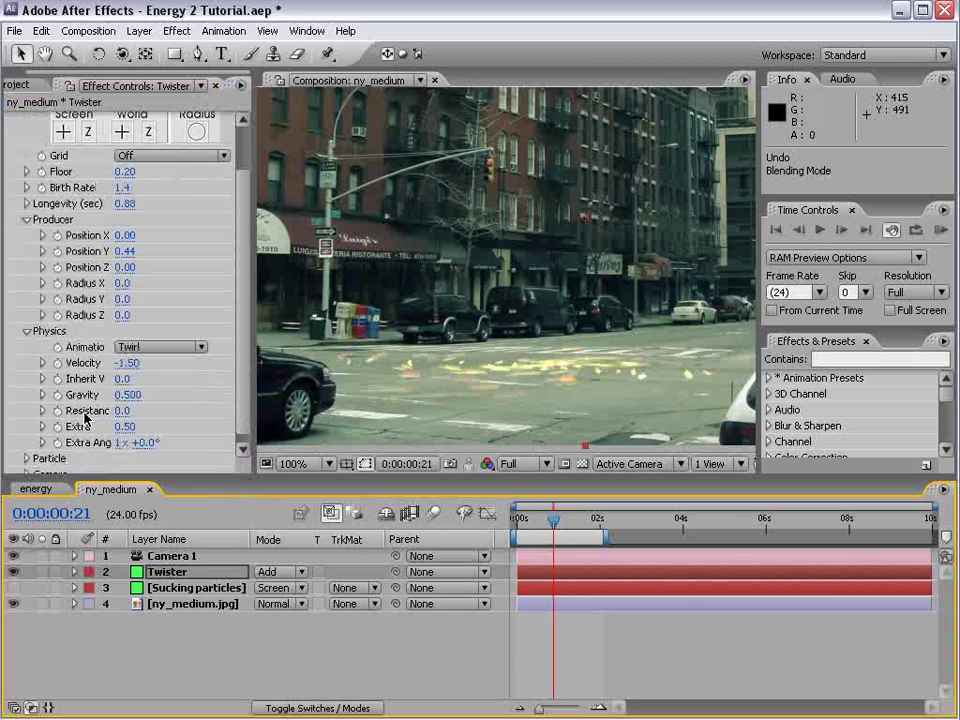
left_click(129, 364)
type("0")
key("Return")
left_click(125, 397)
type("00")
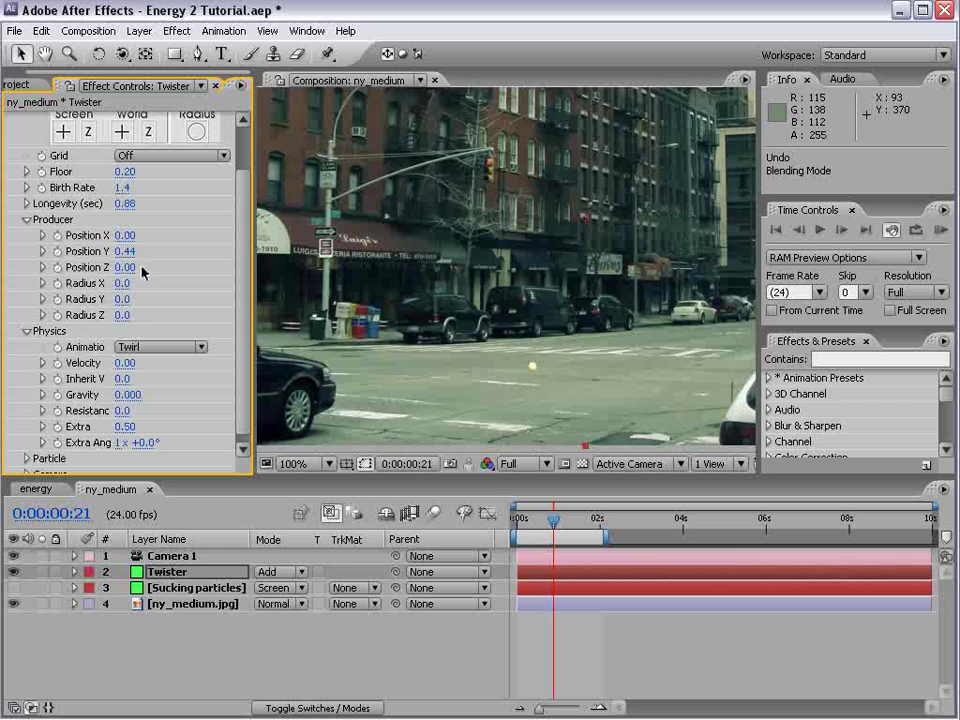
Raise the Twister layer's particle producer to Position Y 0.03.
left_click(43, 255)
left_click_drag(124, 252, 96, 263)
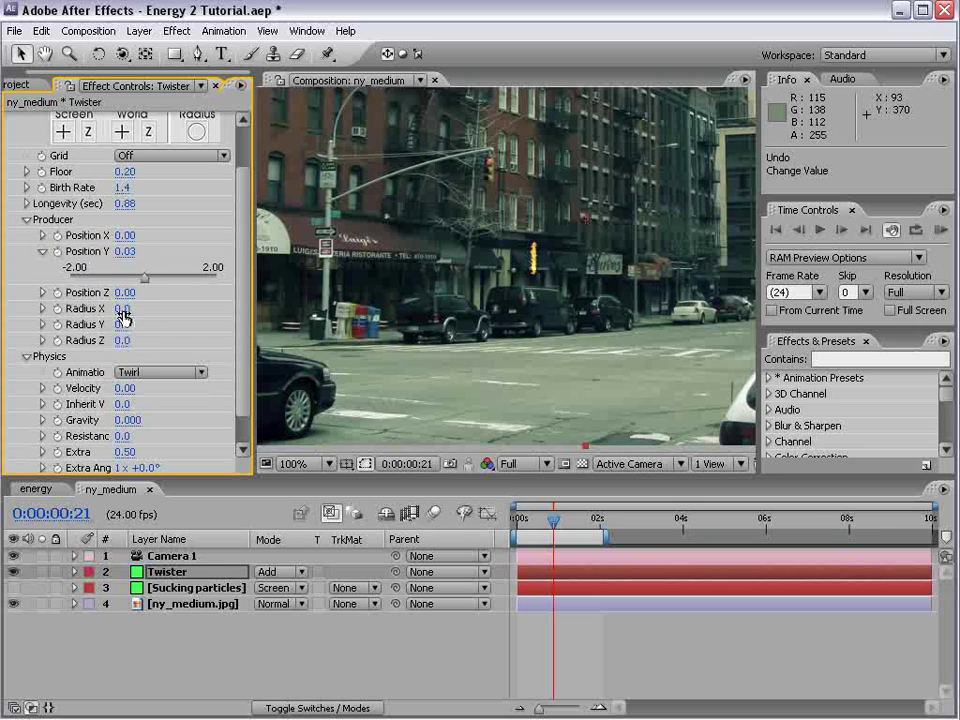
Set the Twister layer's Radius Y to 0.2, physics Velocity to 0.07 and Extra Angle to 1x+342°.
left_click_drag(121, 324, 125, 309)
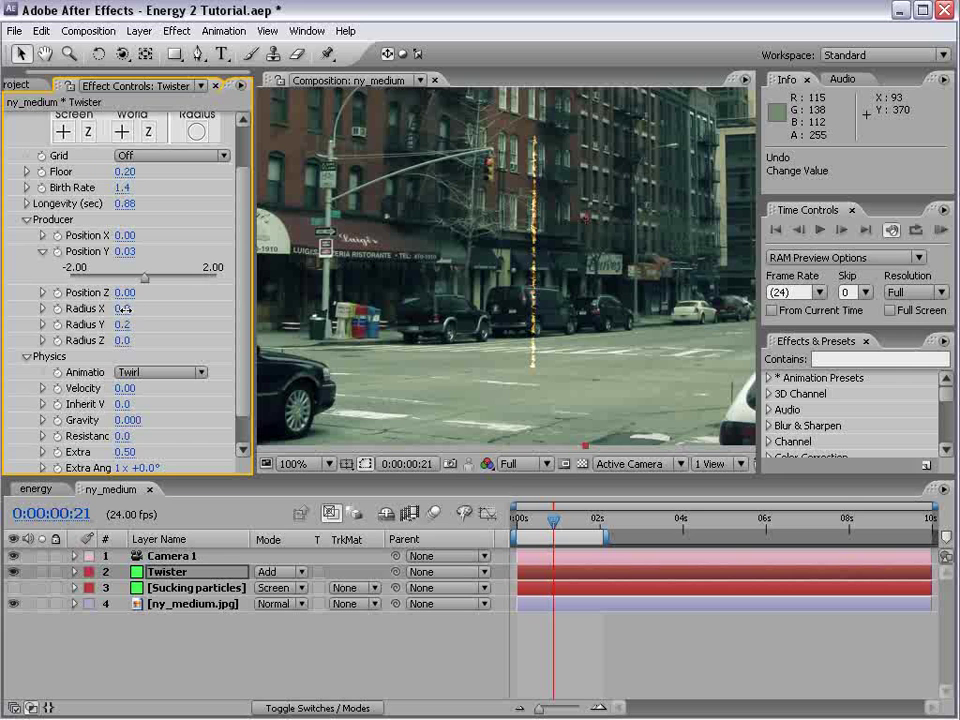
scroll(236, 319, "down", 1)
left_click_drag(128, 368, 131, 360)
scroll(160, 430, "down", 1)
left_click_drag(149, 443, 347, 401)
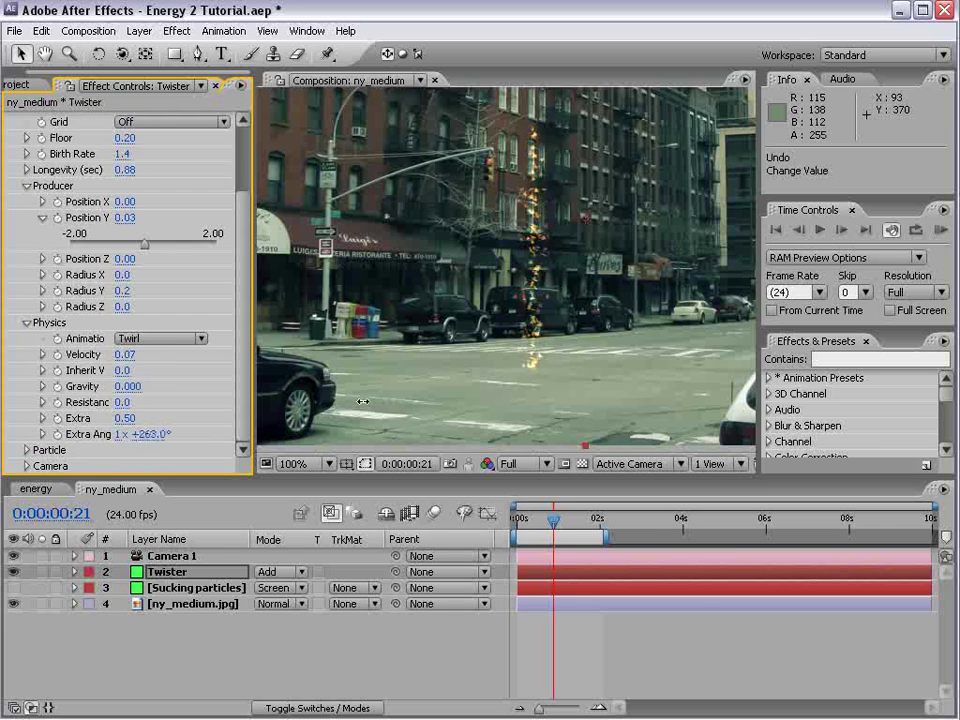
Try a Gravity of -0.150 in the Twister layer's physics and preview the particle motion.
left_click_drag(553, 519, 593, 522)
scroll(222, 328, "down", 6)
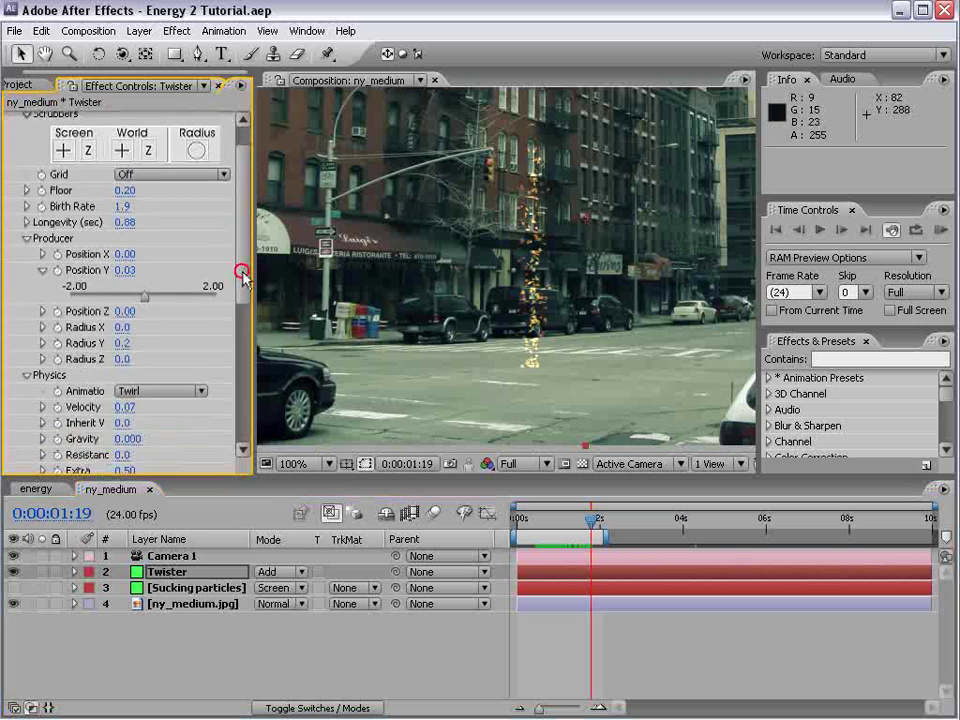
left_click_drag(132, 352, 115, 352)
key("KP_0")
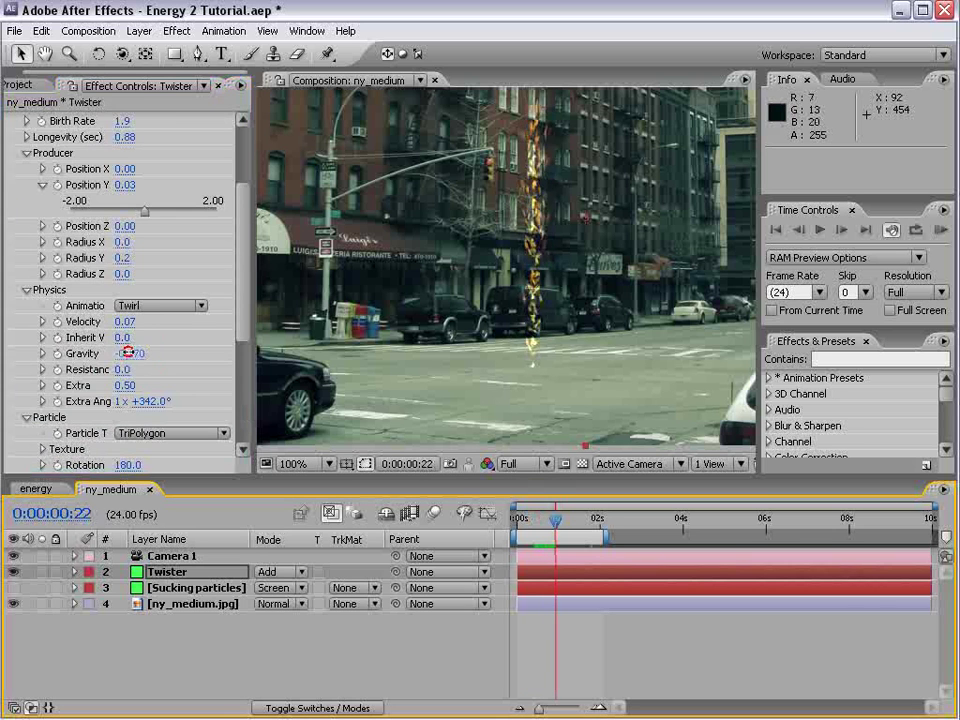
left_click(130, 353)
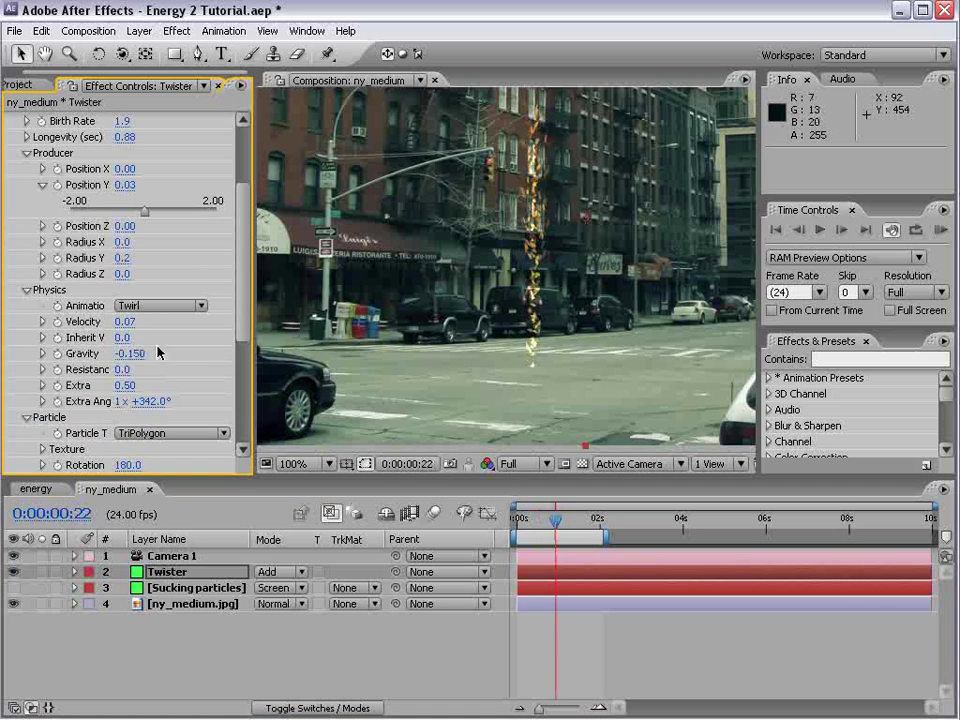
key("KP_0")
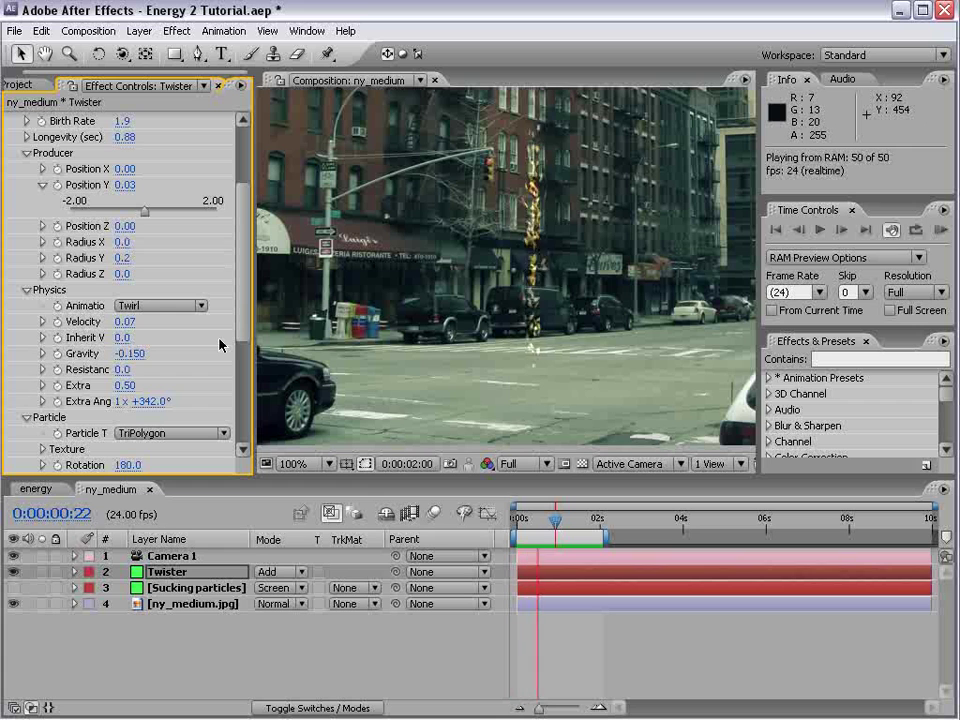
Set the Twister layer's Gravity to -0.05 and preview the particles rising.
left_click(130, 353)
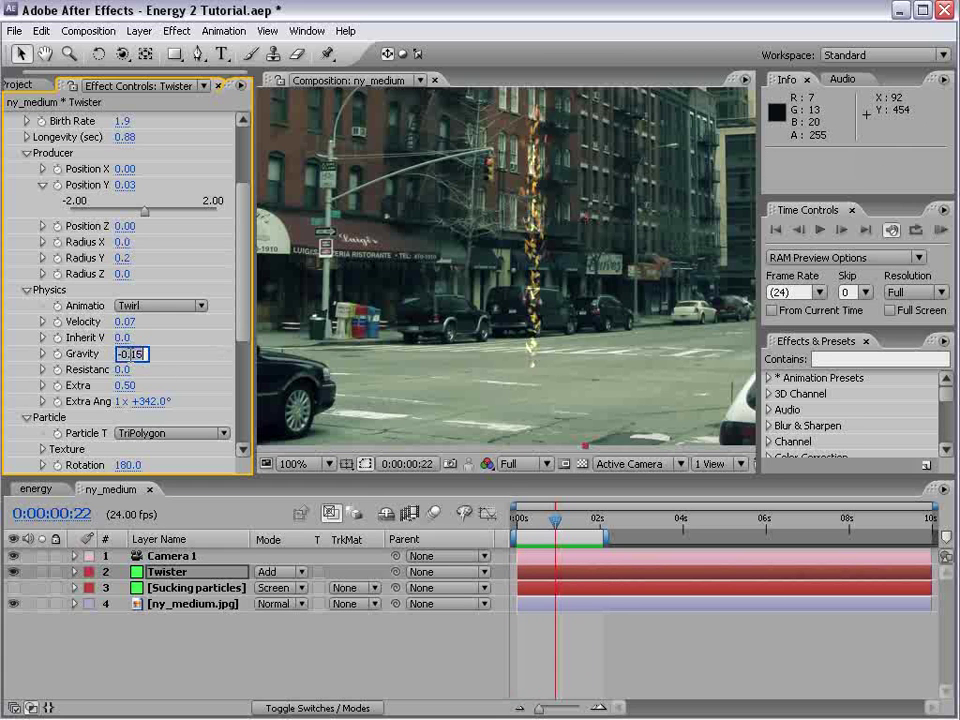
type("-.05")
key("Return")
key("KP_0")
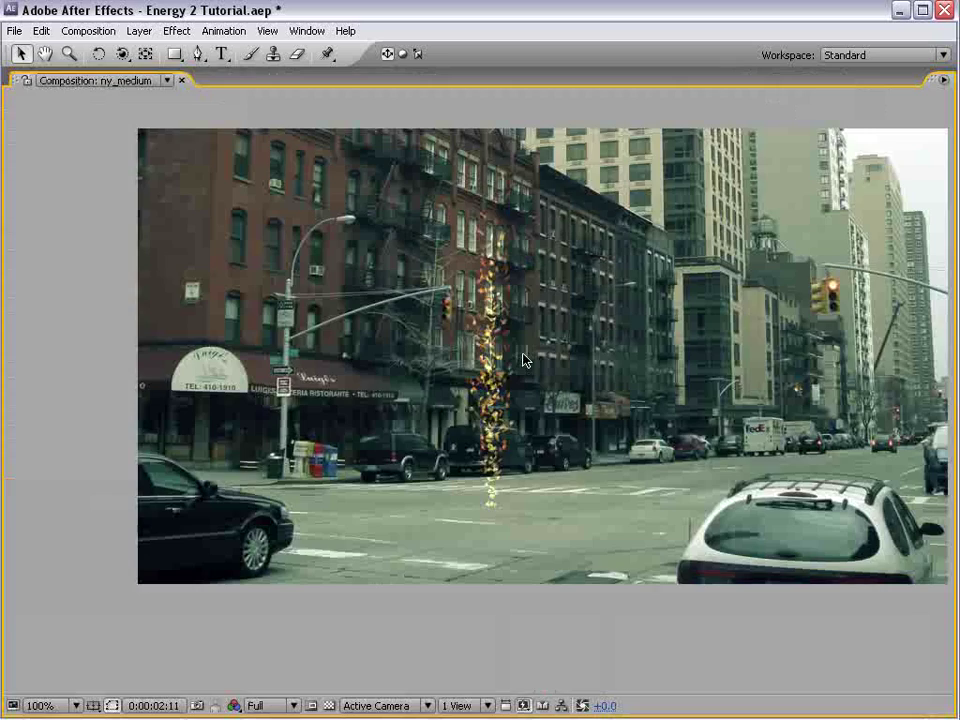
key("grave")
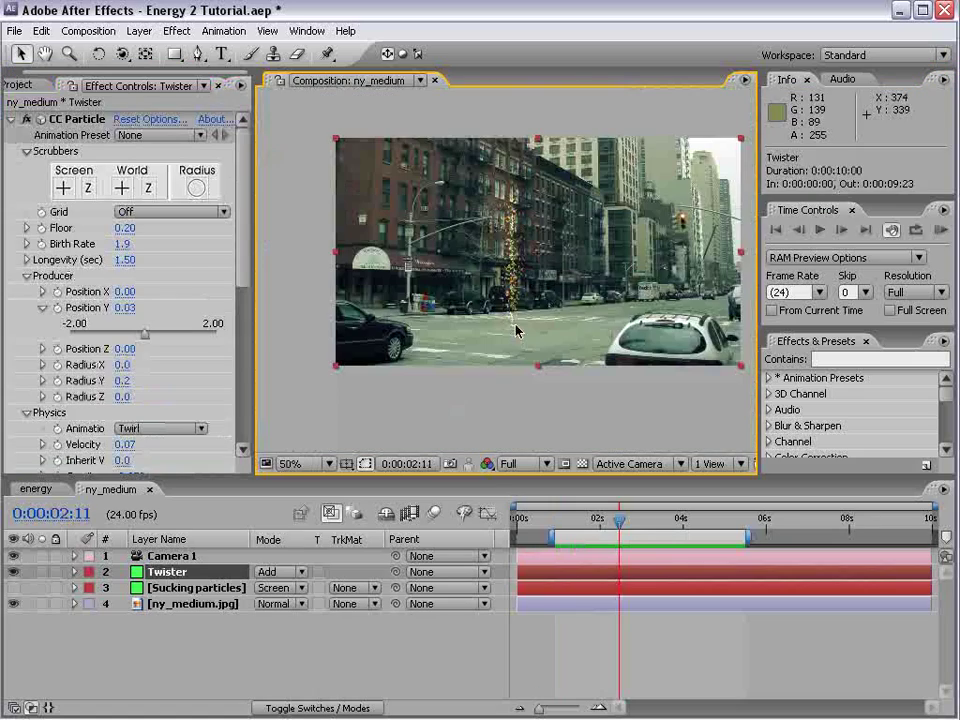
Create a new solid layer in medium orange above the other layers.
left_click_drag(525, 313, 528, 339)
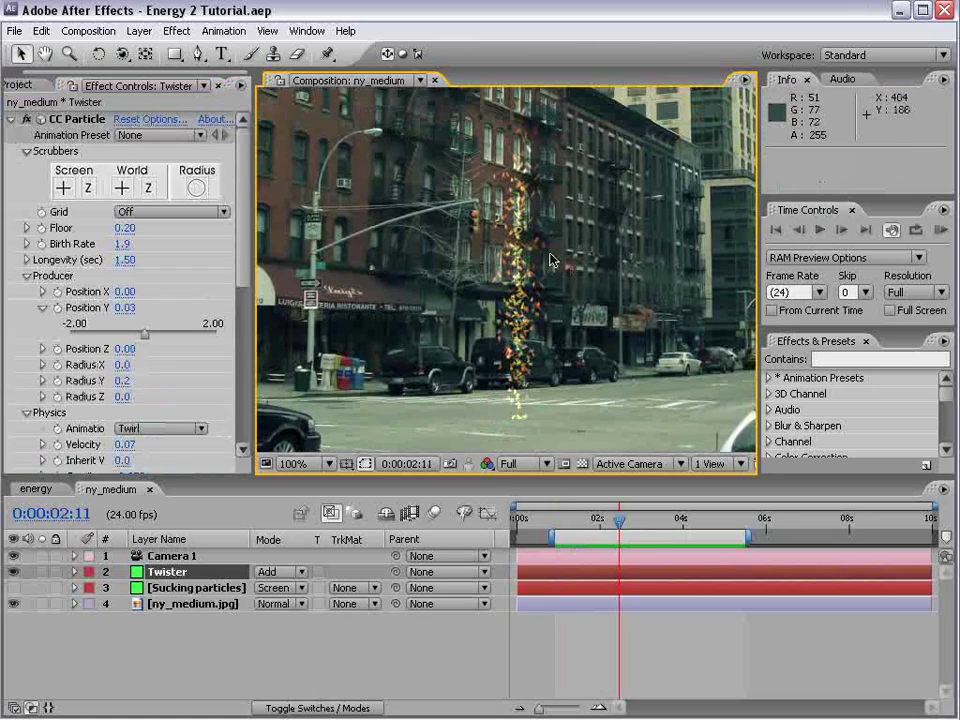
left_click(141, 30)
mouse_move(340, 50)
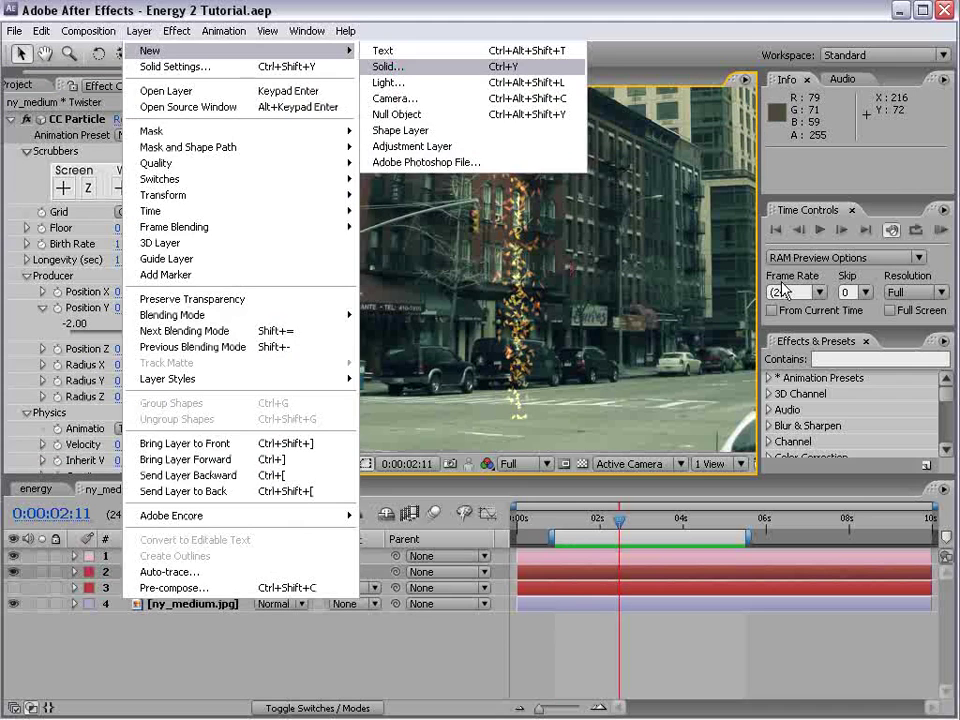
left_click(420, 67)
left_click(285, 578)
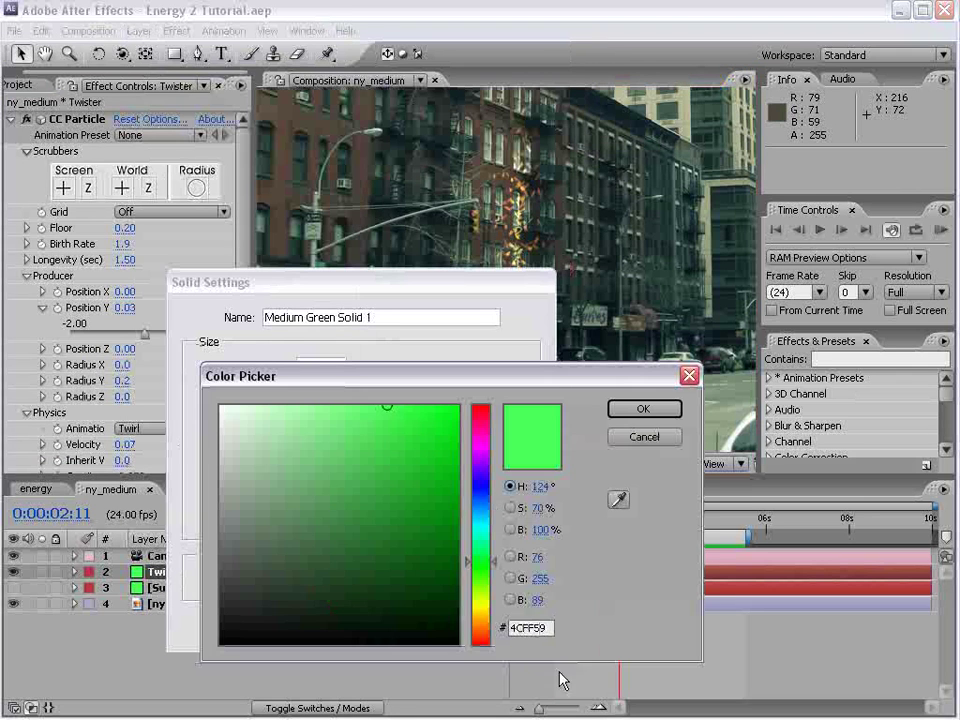
left_click(483, 620)
left_click(615, 412)
left_click(409, 626)
Hide the orange solid and draw a closed, narrow Pen tool mask on it around the column of twister particles.
left_click(203, 55)
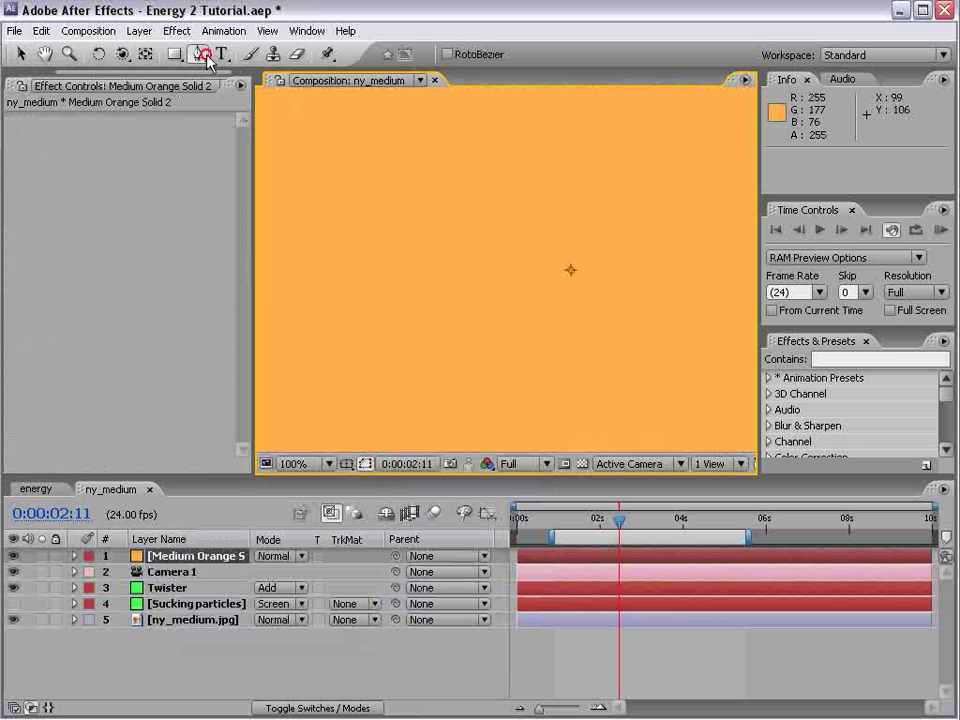
left_click(15, 557)
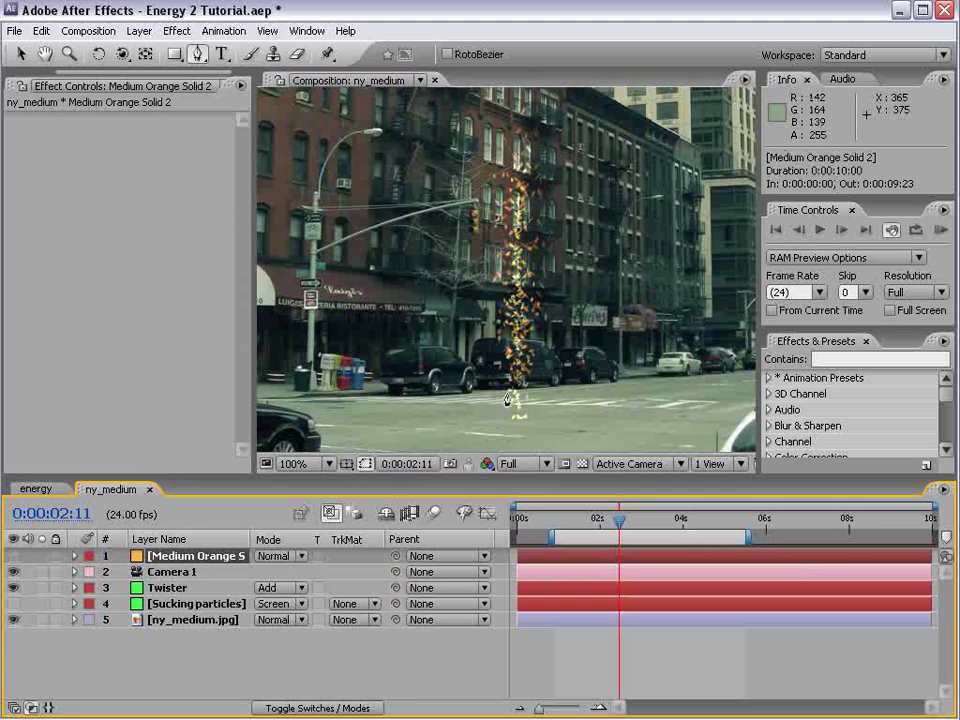
left_click(514, 414)
left_click(493, 366)
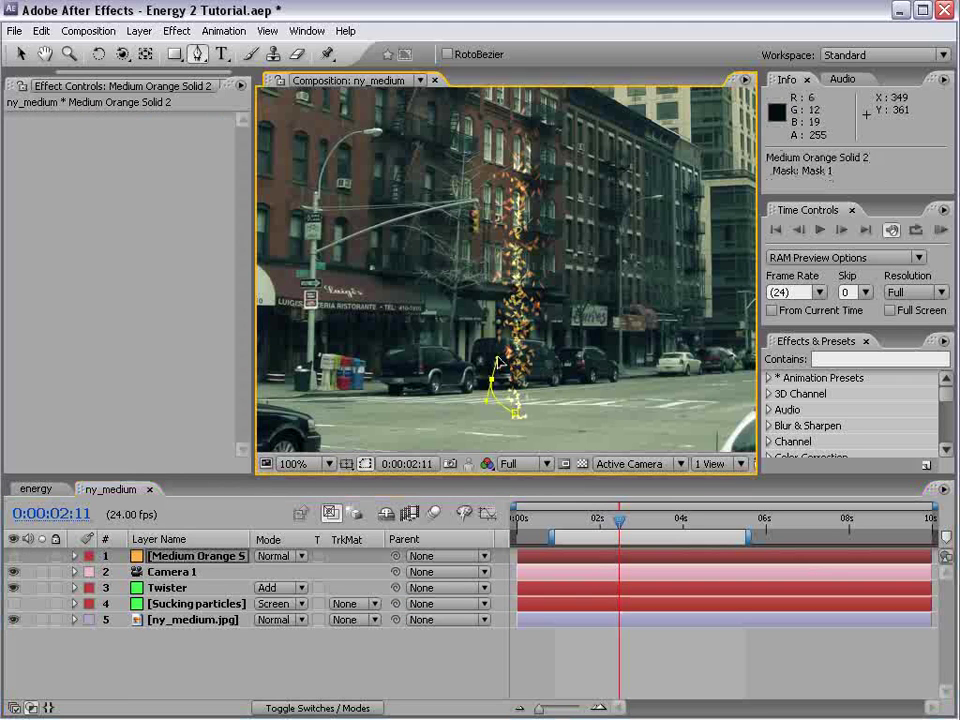
left_click(516, 156)
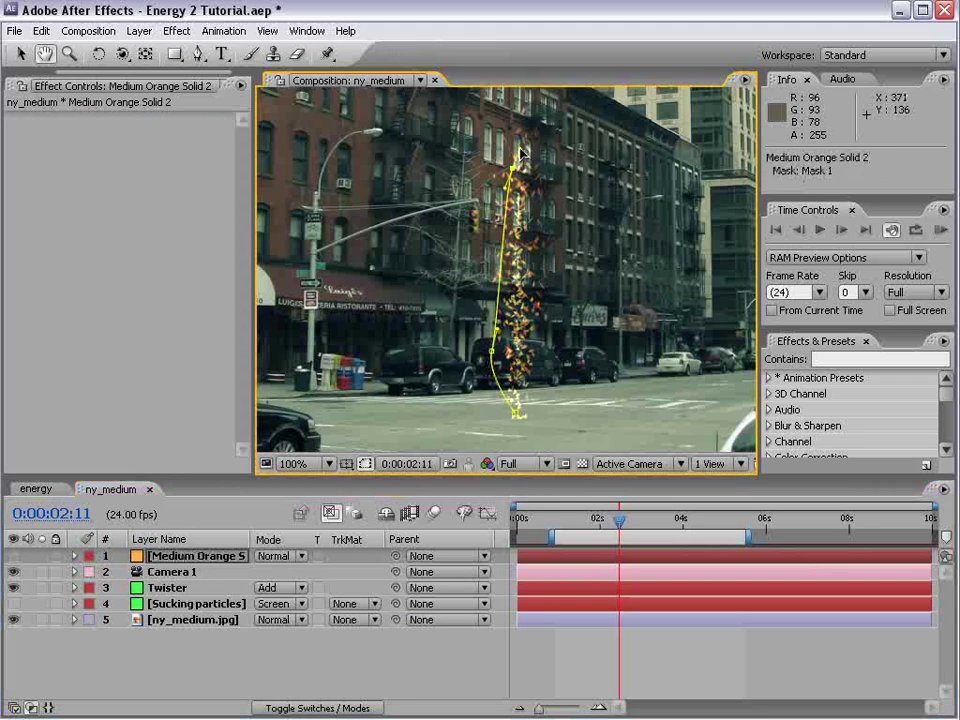
left_click(525, 187)
left_click_drag(537, 357, 529, 391)
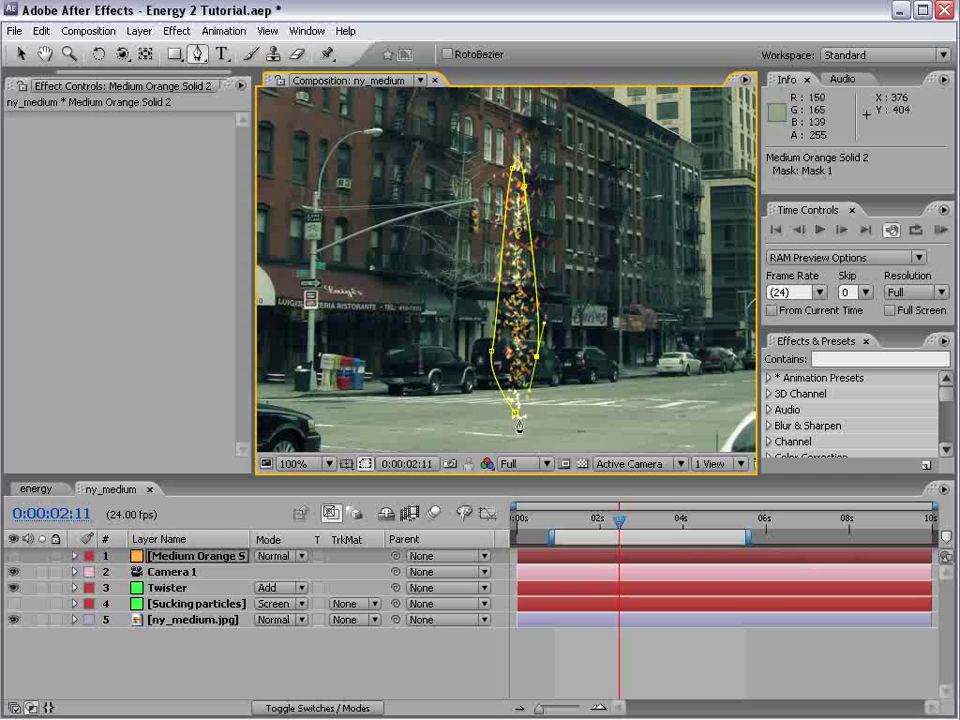
left_click(521, 414)
left_click(514, 414)
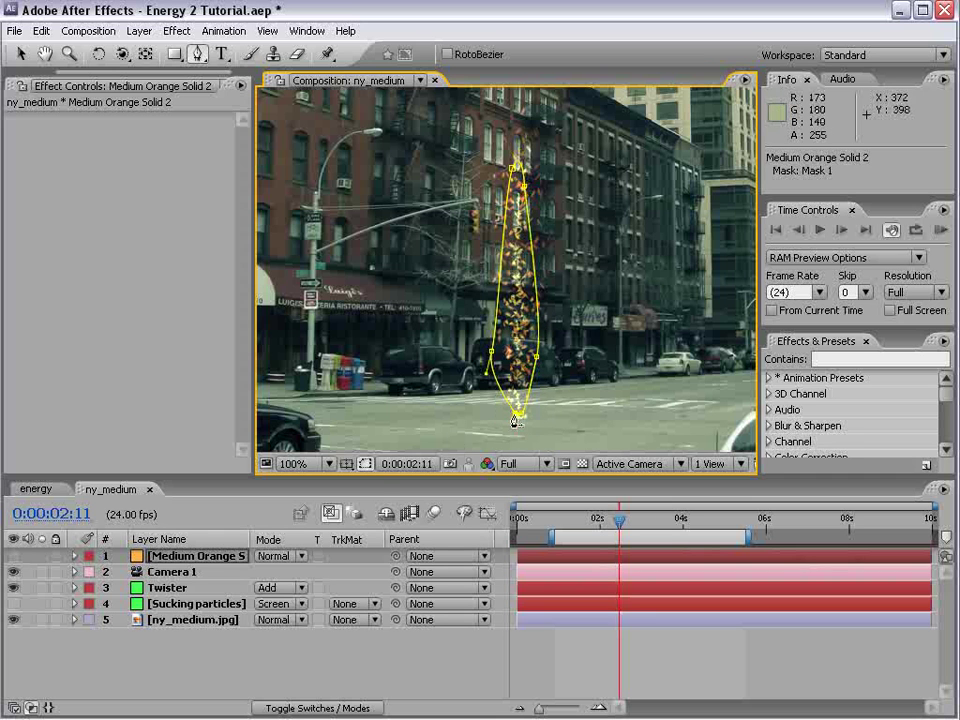
Show the orange solid again, feather its mask by 18 pixels and set the layer's blending mode to Add.
left_click(13, 555)
key("f")
mouse_move(299, 589)
left_mouse_down()
mouse_move(321, 576)
mouse_move(308, 574)
left_mouse_up()
left_click(284, 557)
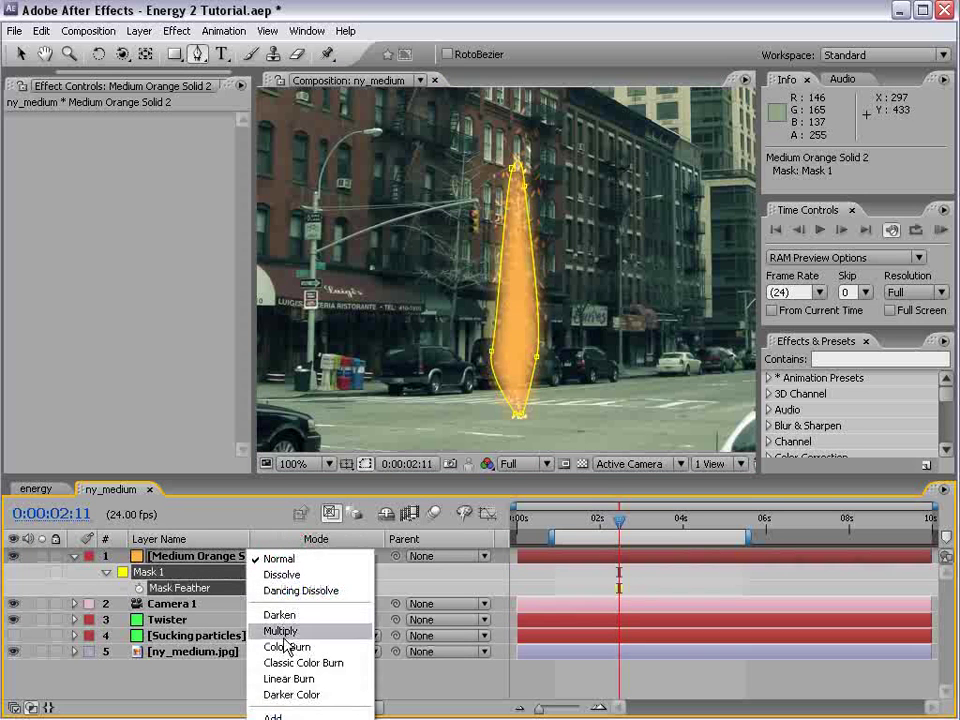
left_click(273, 716)
left_click(280, 556)
left_click(274, 554)
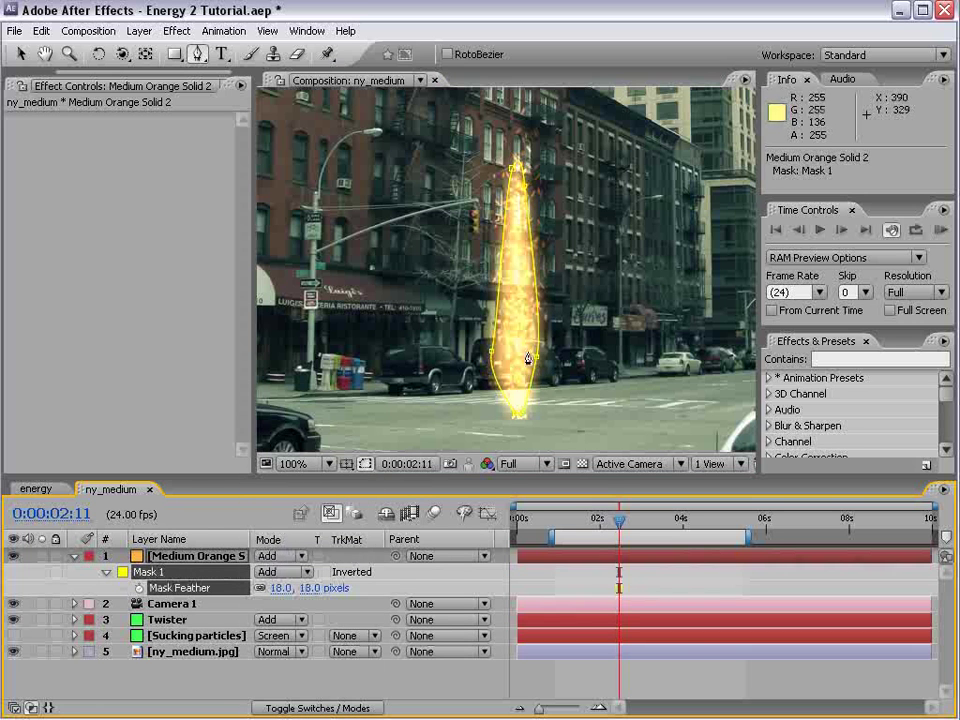
Reshape the orange solid's mask into a thinner column along the twister's centre and preview the animation.
key("v")
left_click_drag(491, 351, 531, 360)
left_click_drag(537, 222, 521, 224)
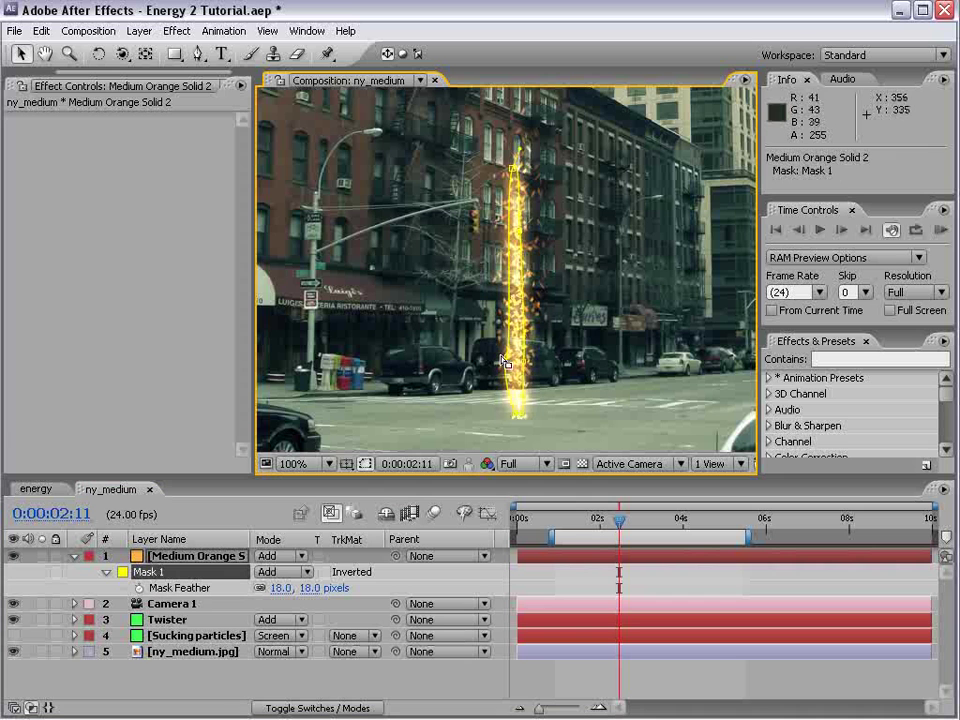
left_click_drag(507, 357, 515, 369)
left_click_drag(514, 169, 517, 177)
left_click_drag(520, 233, 524, 235)
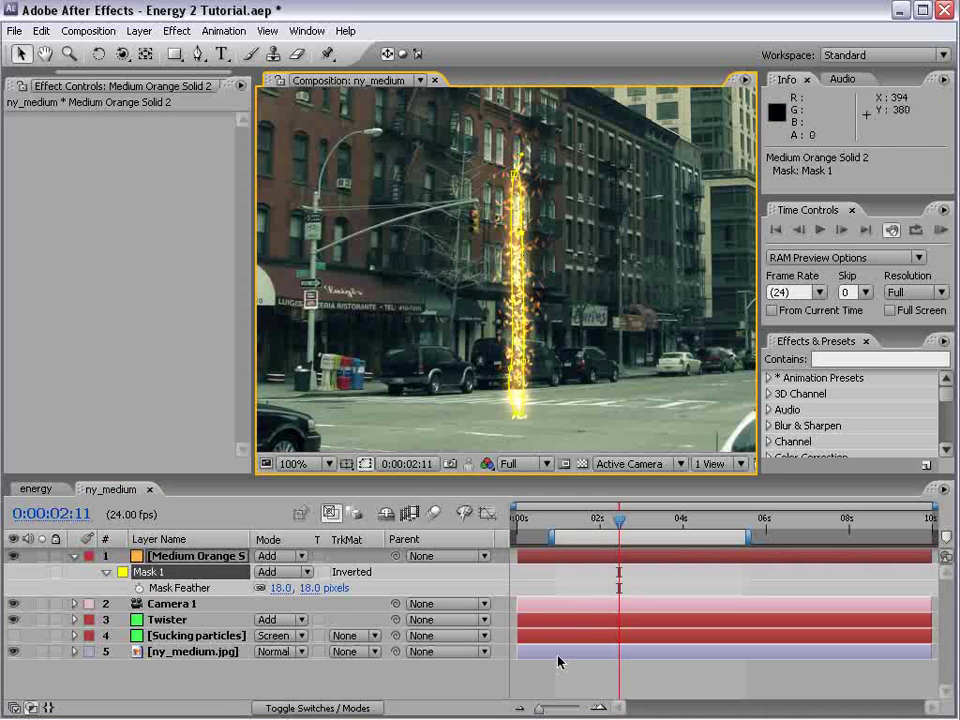
left_click(566, 586)
scroll(568, 295, "down", 1)
scroll(568, 300, "up", 1)
key("KP_0")
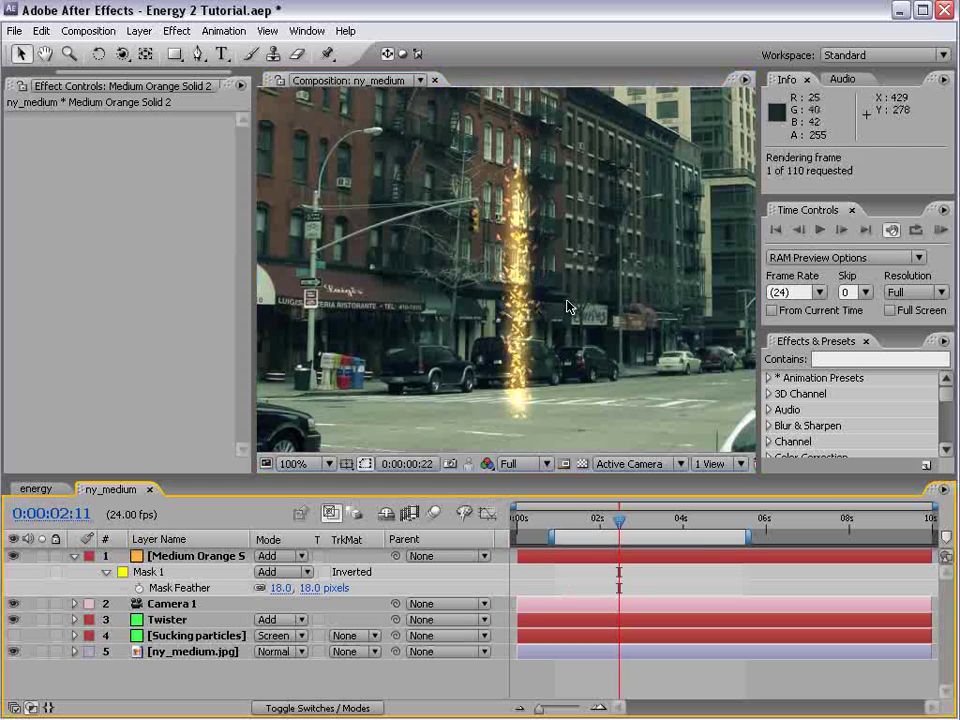
Move the orange solid below Camera 1 in the layer stack and rename it Core.
left_click(228, 650)
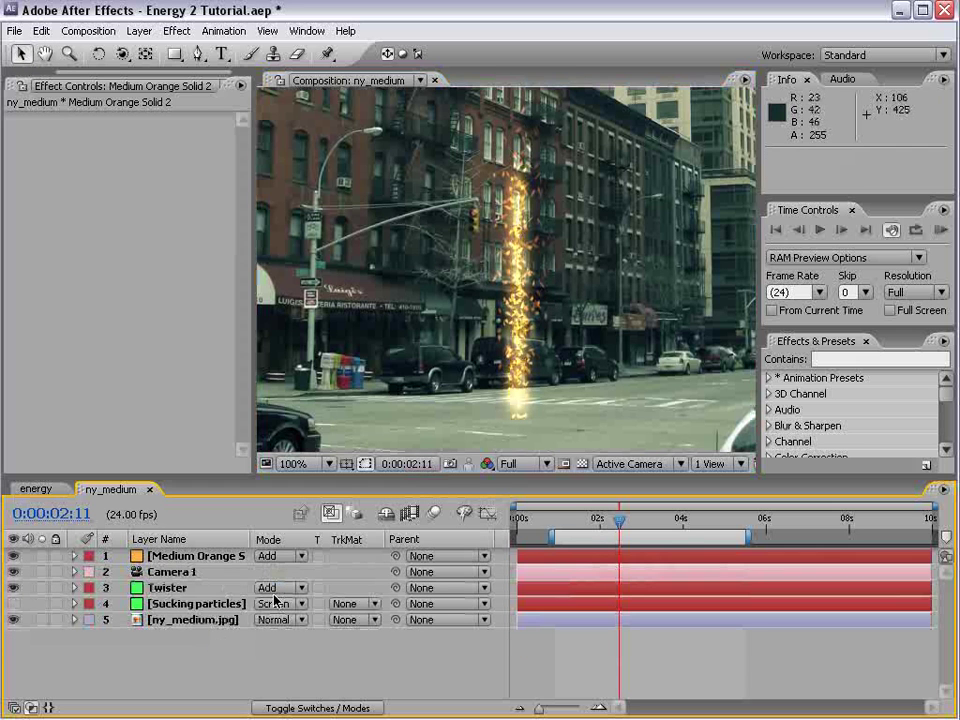
mouse_move(153, 559)
left_mouse_down()
mouse_move(163, 571)
mouse_move(156, 580)
left_mouse_up()
left_click(172, 574)
key("Return")
type("Cor")
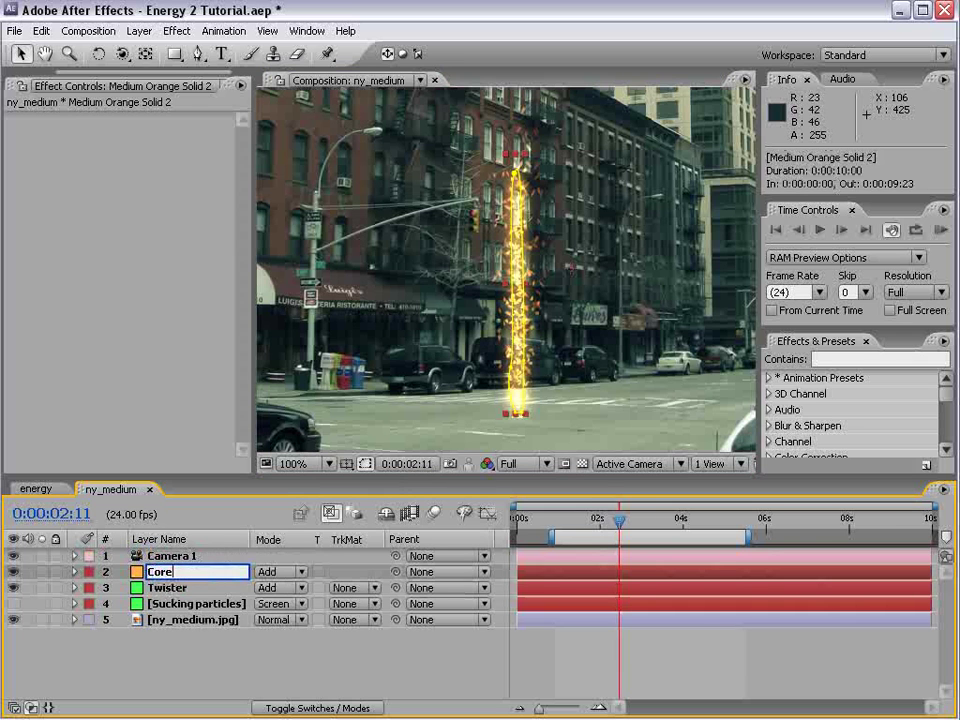
type("e")
key("Return")
left_click(216, 662)
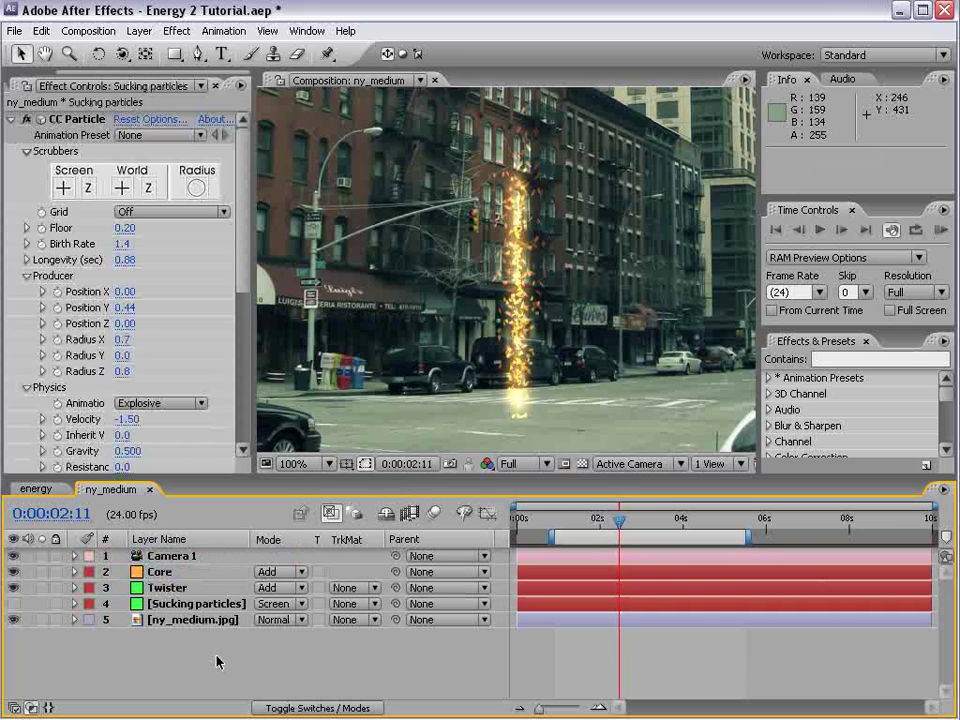
Duplicate the Camera 1 layer.
left_click(140, 572)
left_click(160, 588, "ctrl")
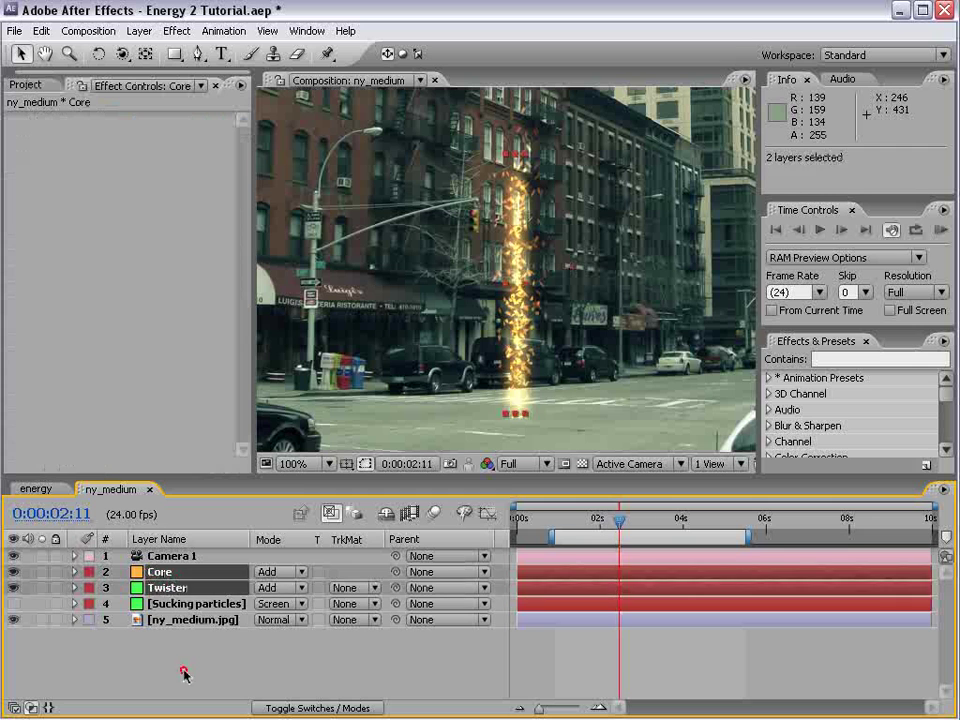
left_click(165, 560)
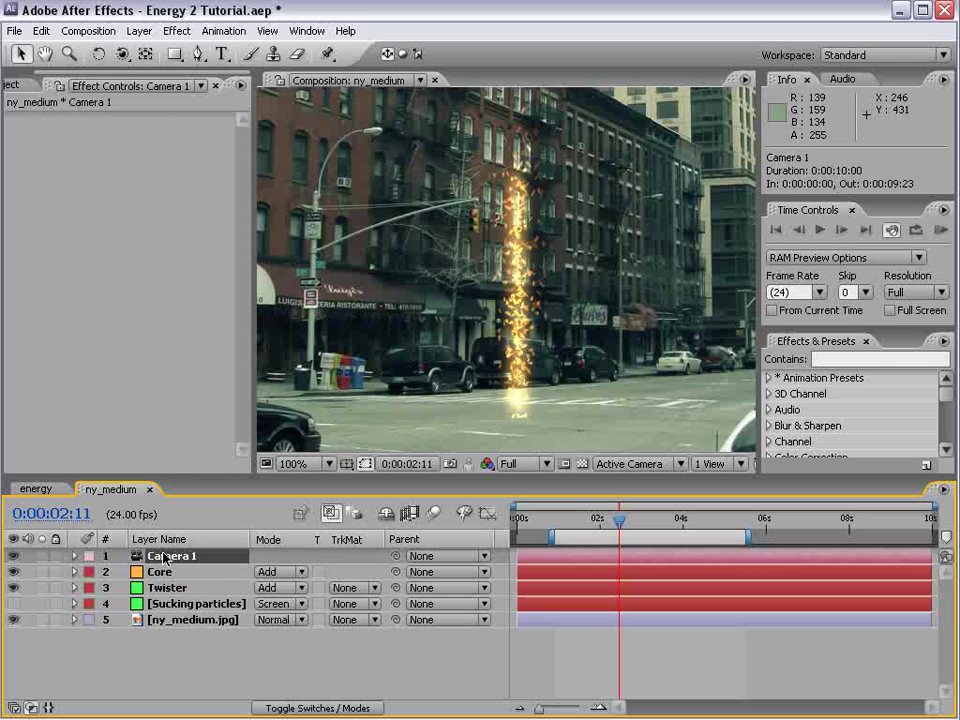
left_click(39, 31)
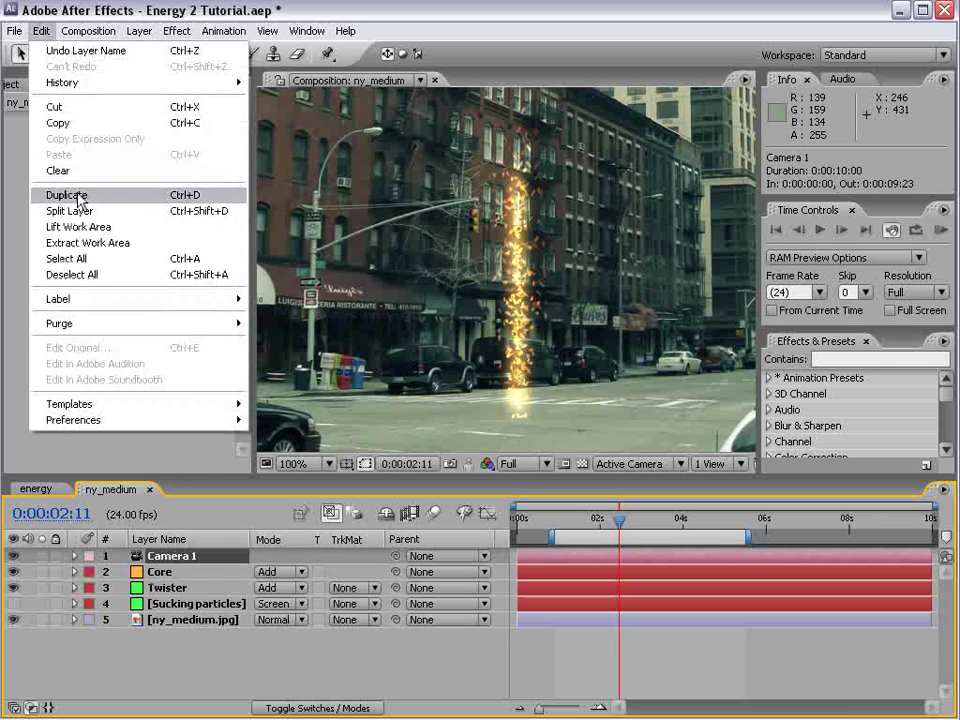
left_click(78, 196)
Pre-compose Camera 1, Core and Twister into a composition named twister and set its layer's blending mode to Add.
left_click(176, 572)
left_click(163, 606, "shift")
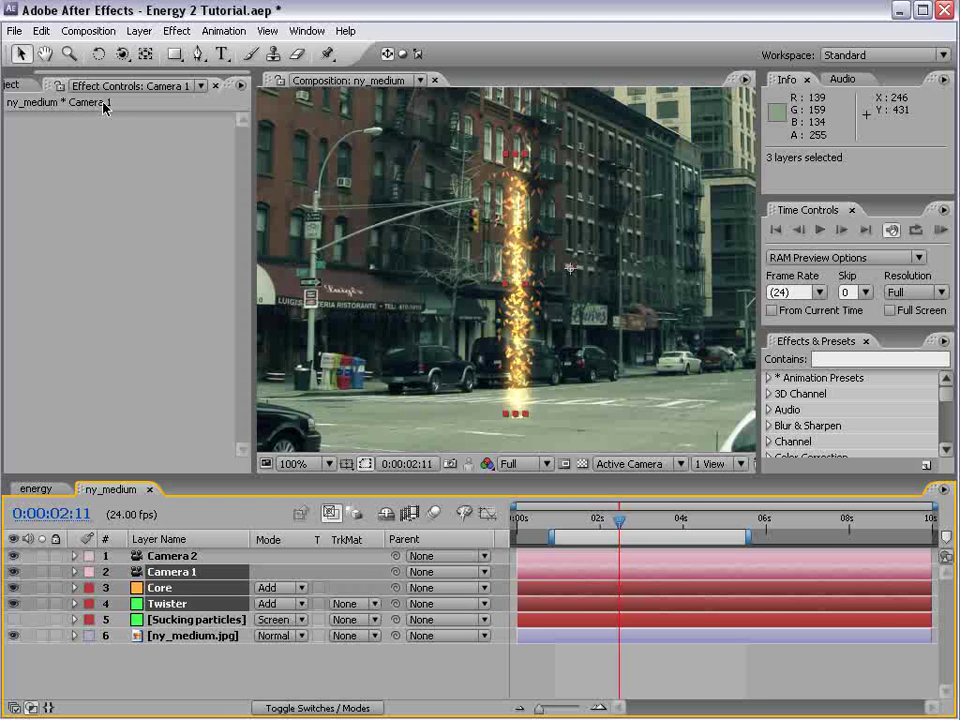
left_click(139, 31)
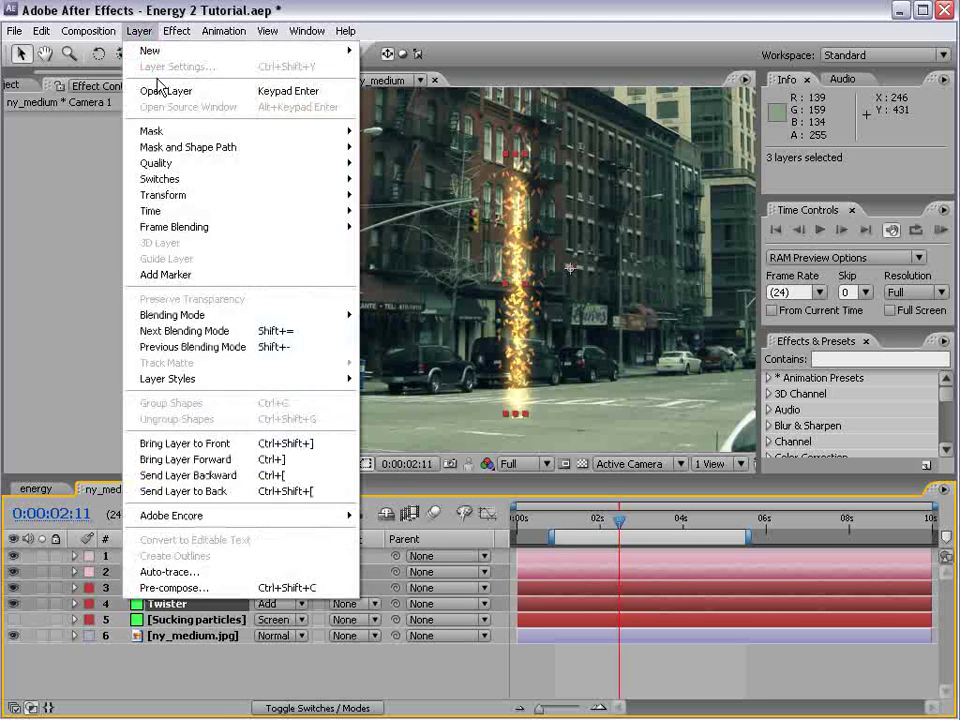
left_click(186, 589)
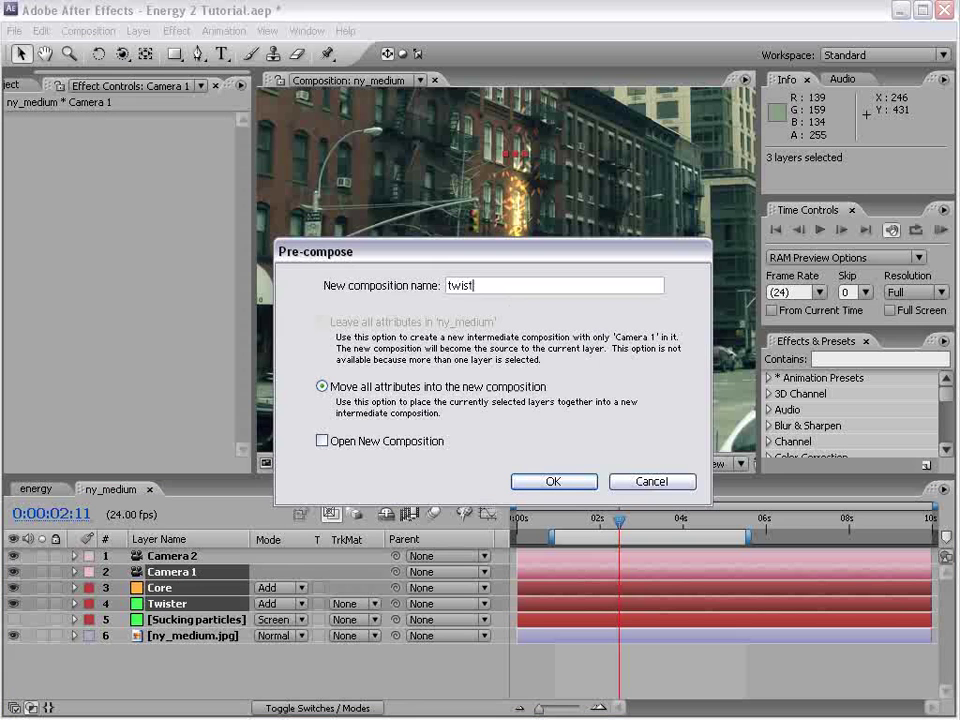
left_click(565, 481)
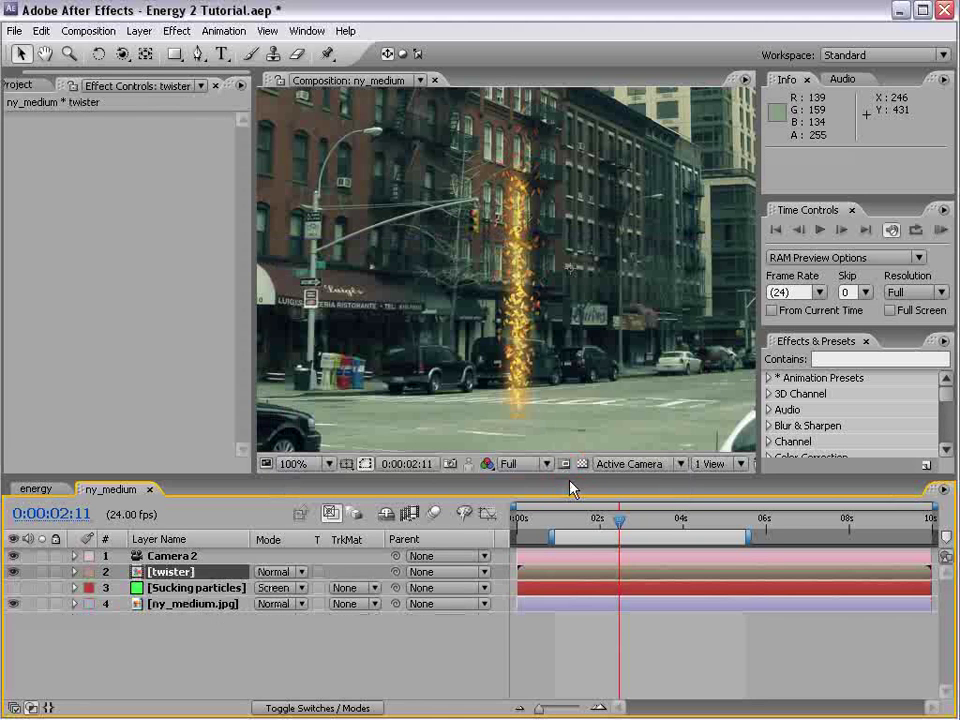
left_click(275, 571)
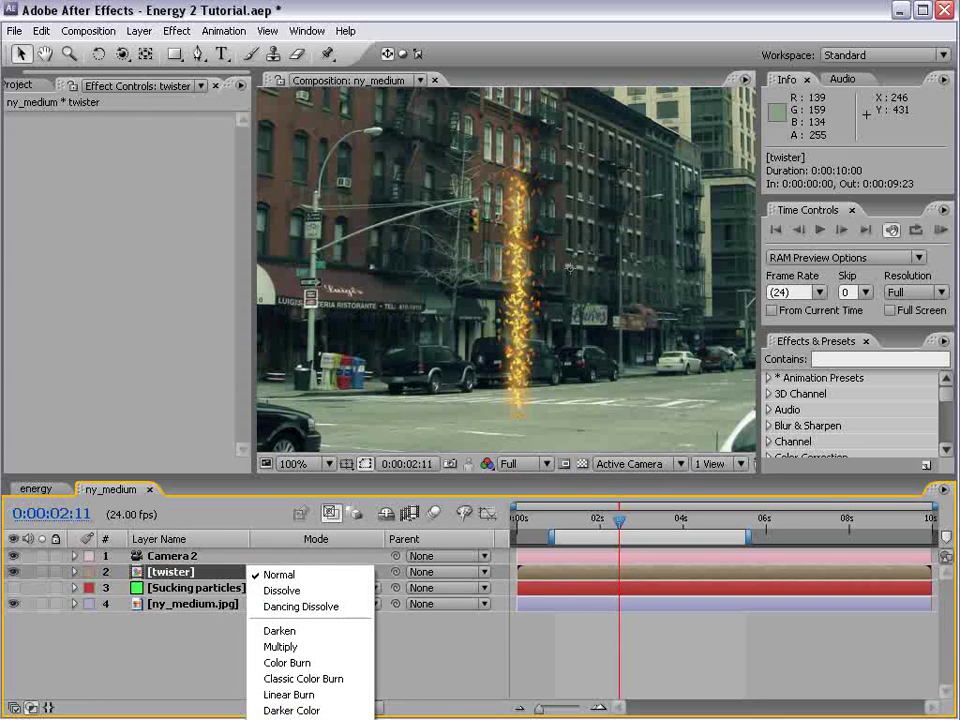
left_click(277, 719)
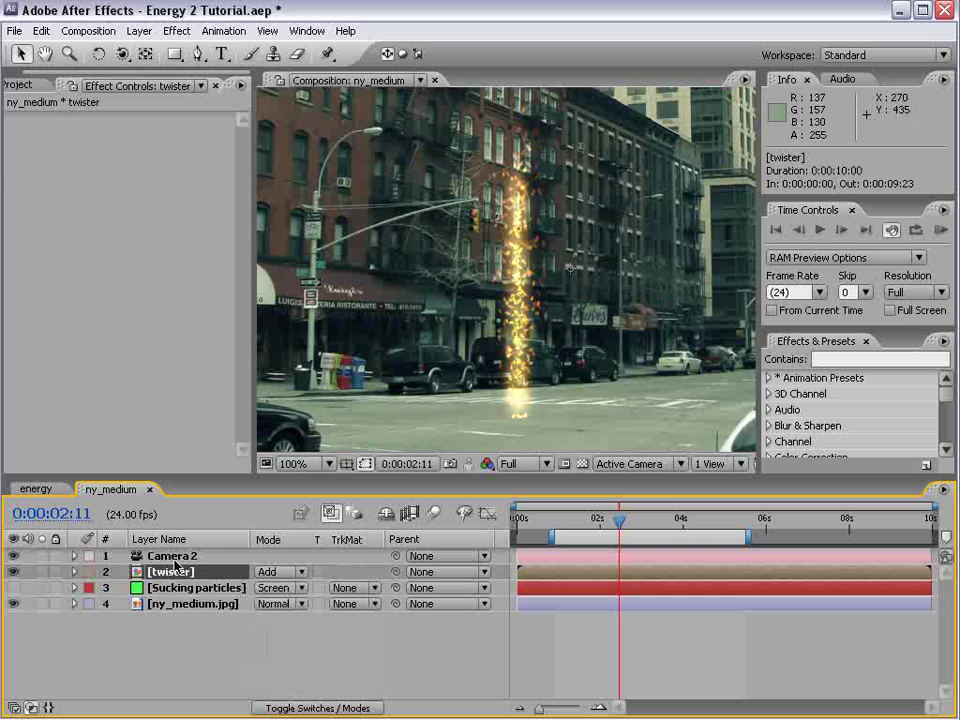
Apply the Turbulent Displace effect to the twister layer and try out its Evolution value.
left_click(190, 28)
mouse_move(300, 218)
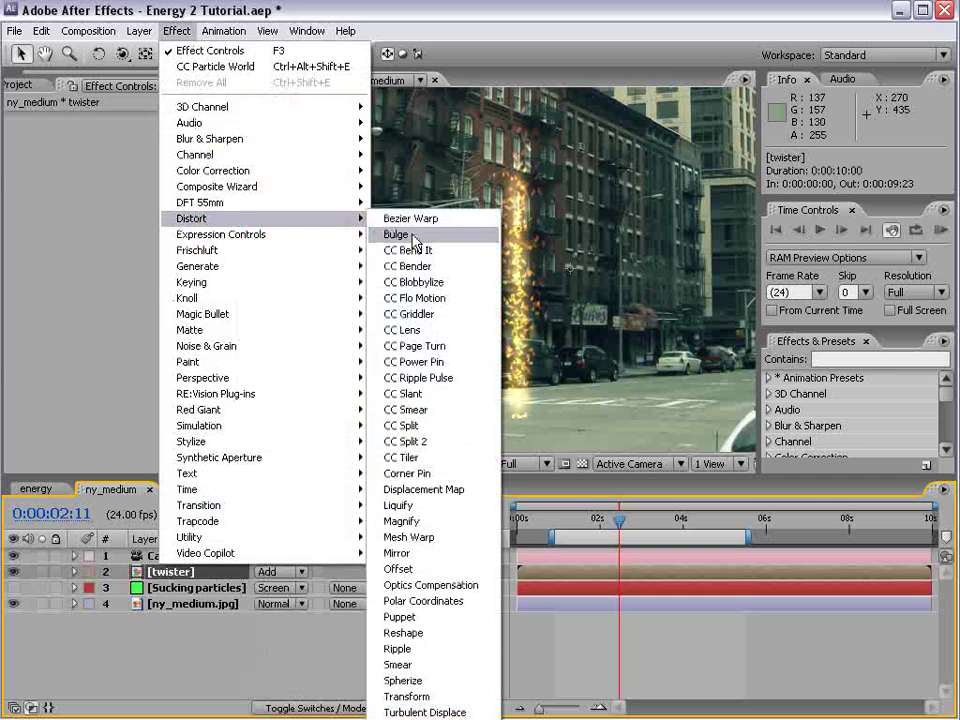
left_click(476, 714)
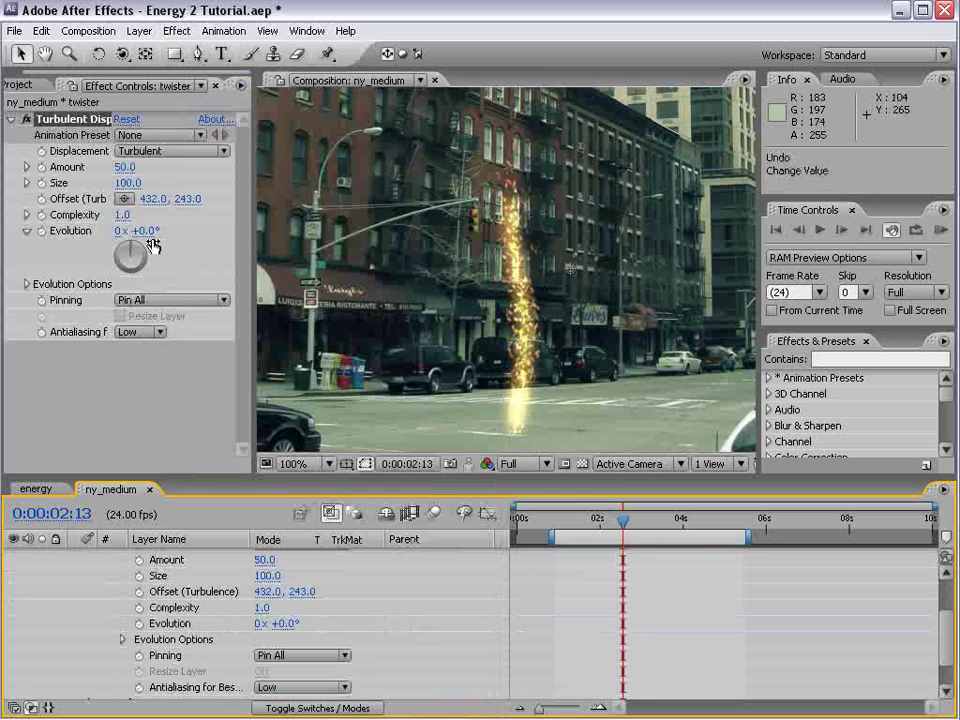
left_click_drag(143, 230, 768, 291)
key("ctrl+z")
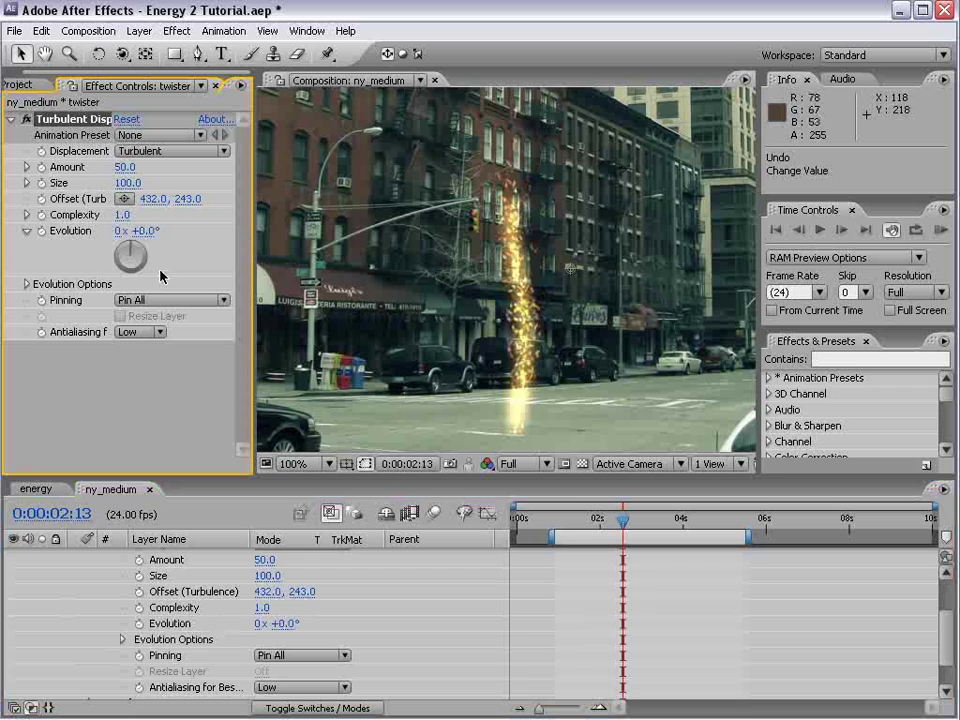
Drive Turbulent Displace's Evolution with the expression time*200, shift the work area to 0:00:01:06–0:00:05:19 and preview.
left_click(43, 231, "alt")
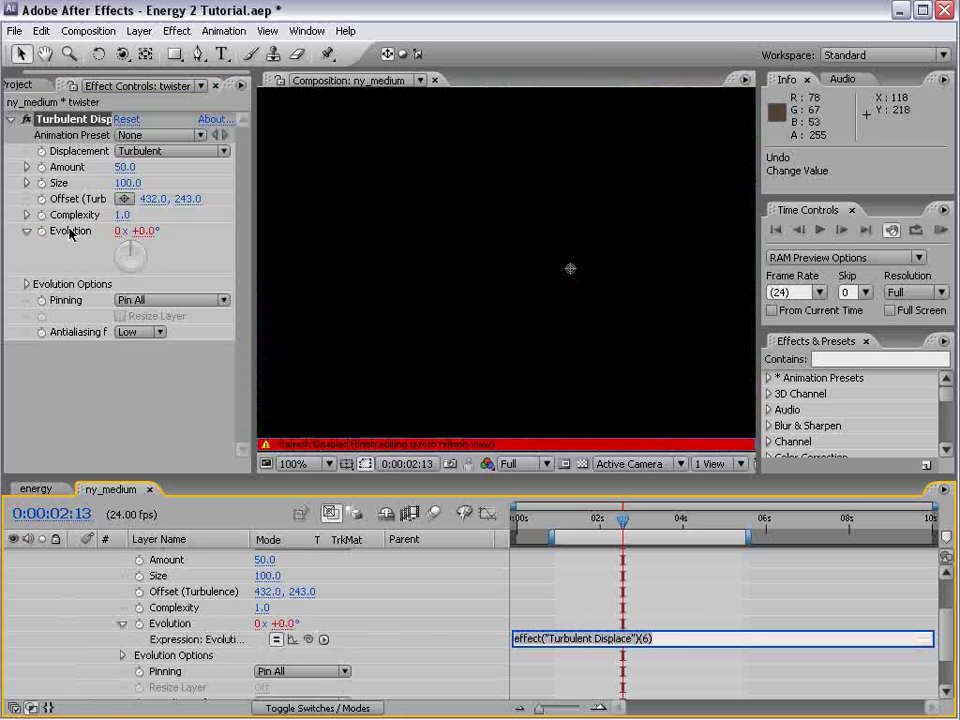
type("time*")
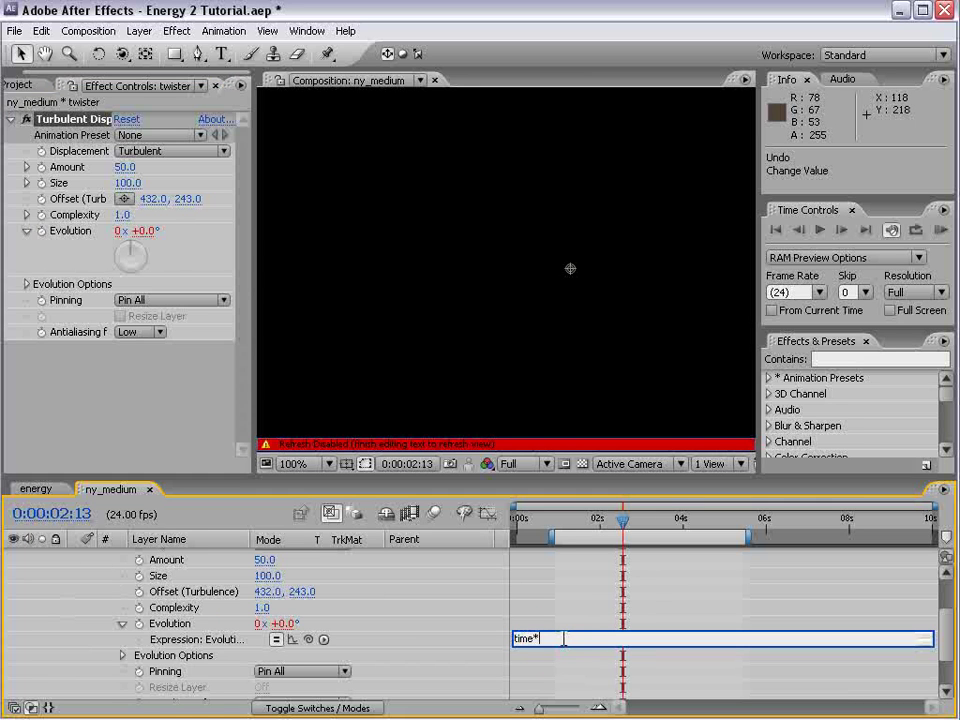
left_click(520, 601)
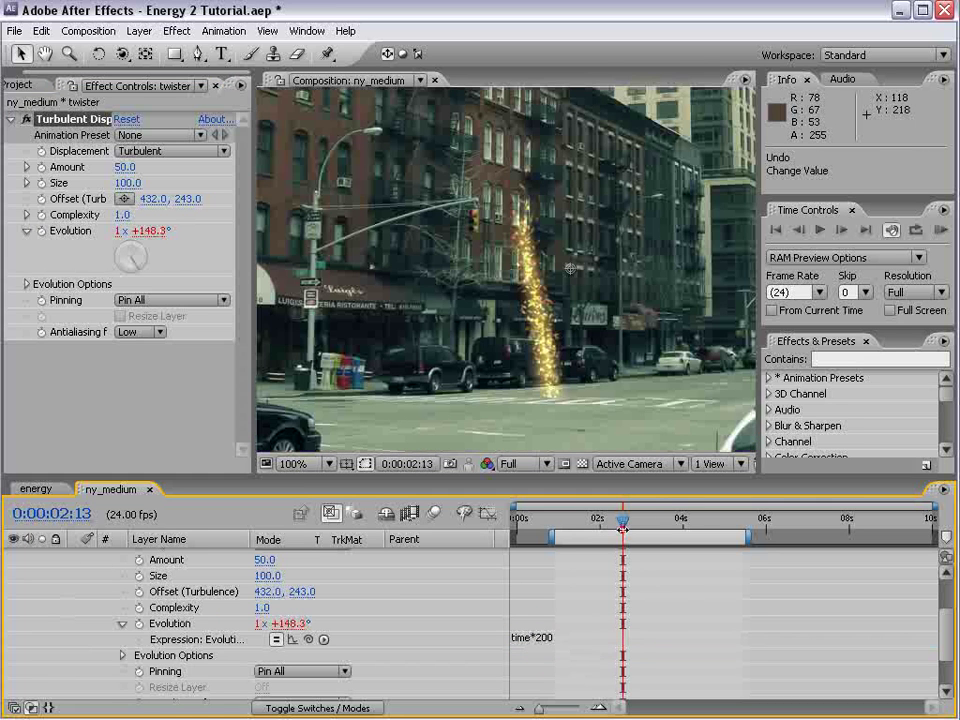
left_click_drag(672, 537, 692, 537)
key("space")
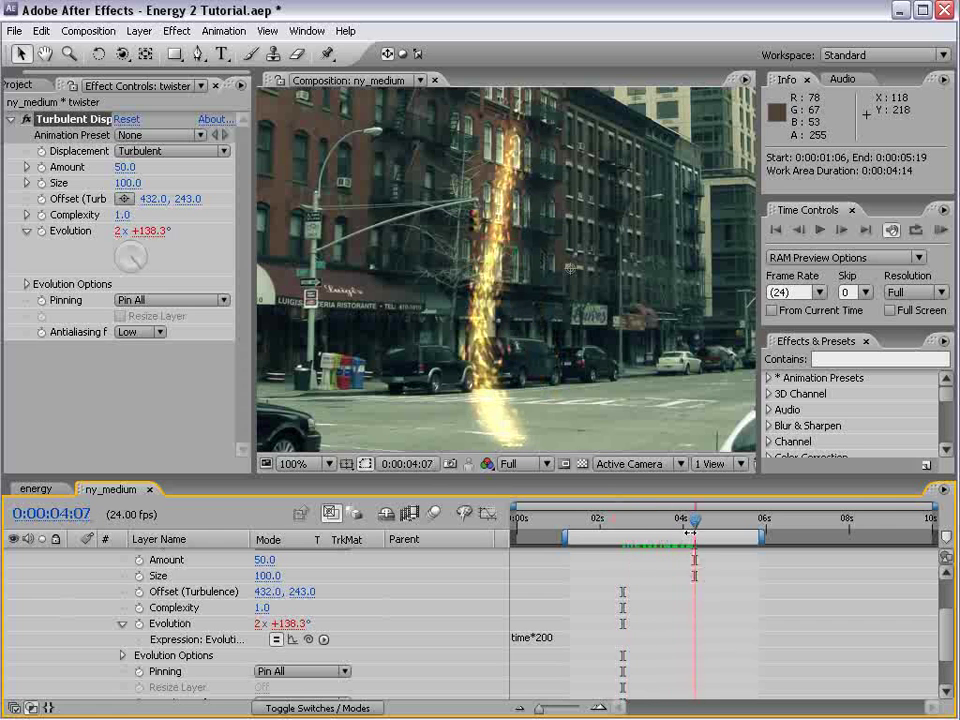
key("KP_0")
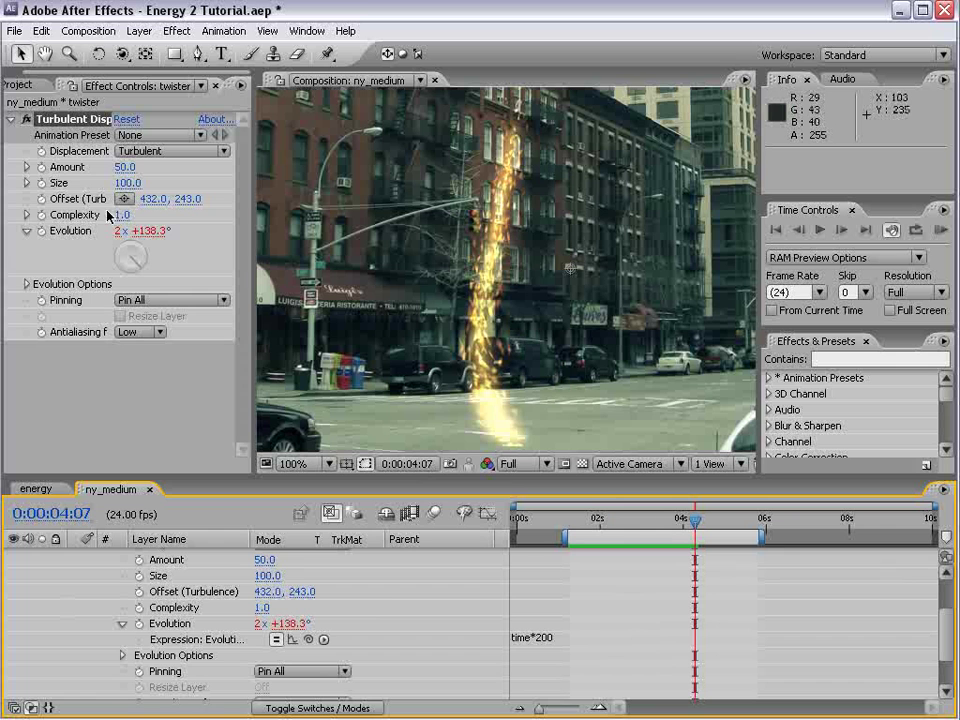
Set the twister's Turbulent Displace Amount to 35 and Size to 34, and preview the animation.
mouse_move(125, 167)
left_mouse_down()
mouse_move(101, 175)
mouse_move(80, 150)
mouse_move(92, 138)
mouse_move(137, 156)
mouse_move(75, 143)
mouse_move(103, 190)
mouse_move(140, 162)
mouse_move(122, 186)
left_mouse_up()
key("KP_0")
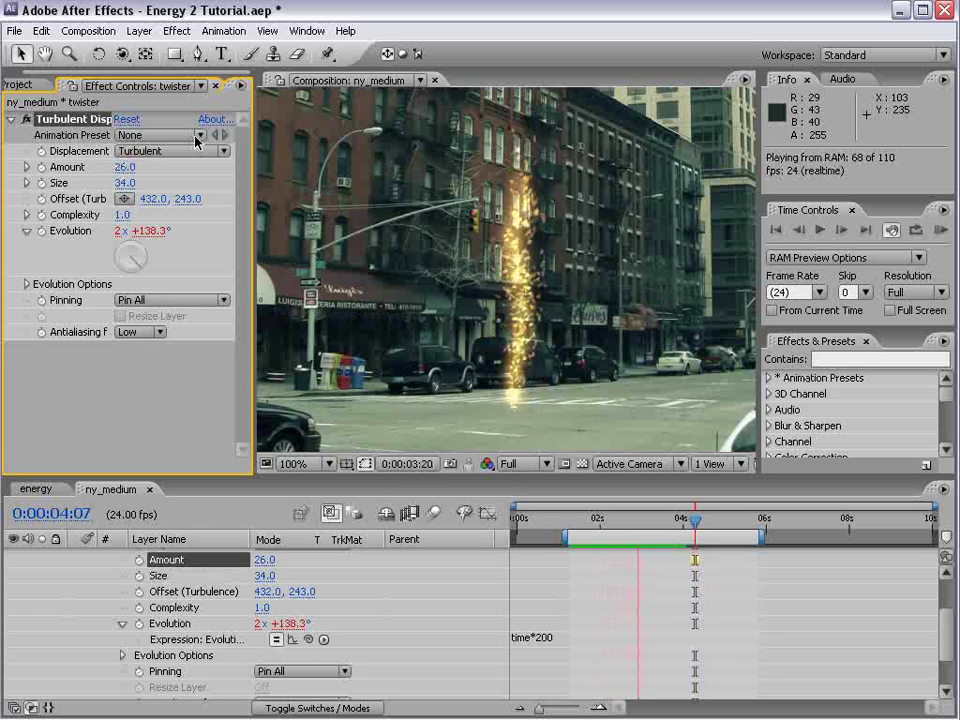
left_click_drag(128, 166, 132, 165)
key("KP_0")
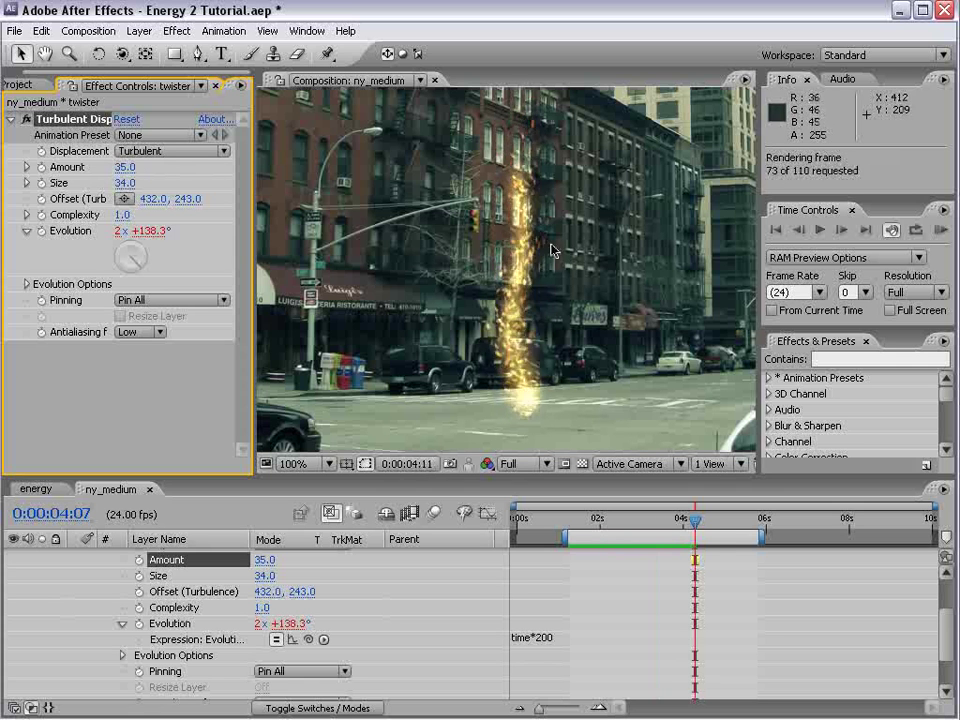
left_click(633, 663)
scroll(50, 585, "up", 3)
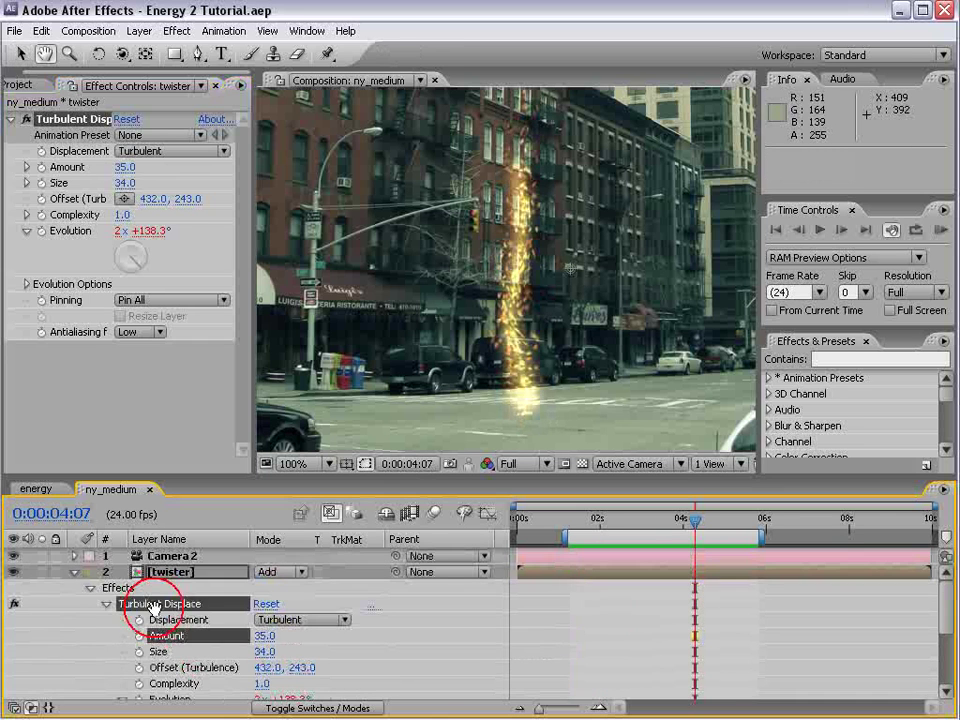
left_click(72, 573)
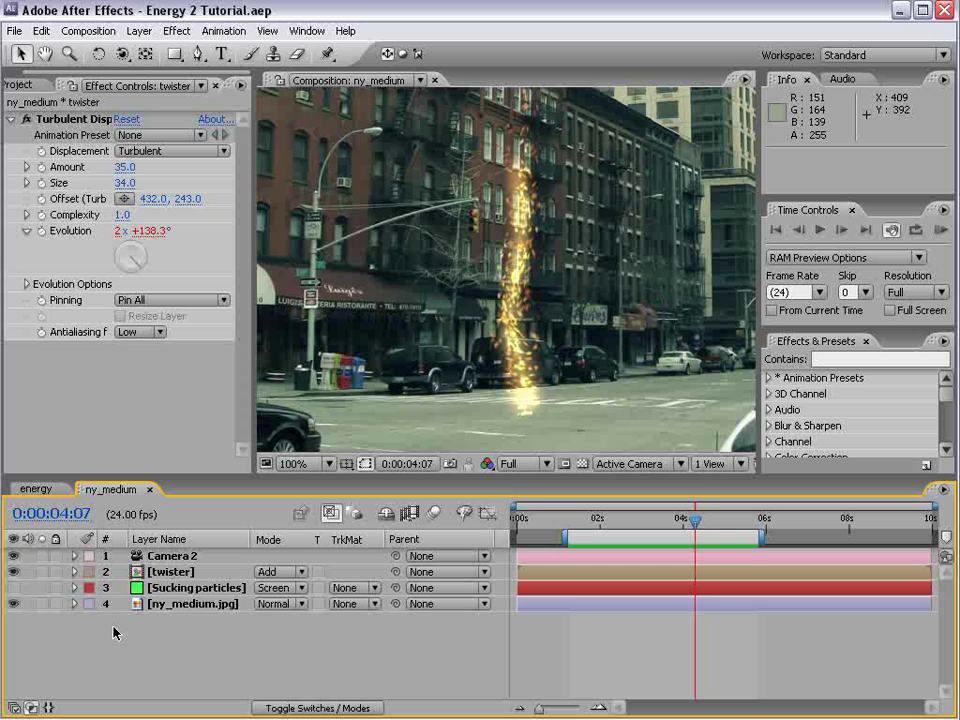
key("KP_0")
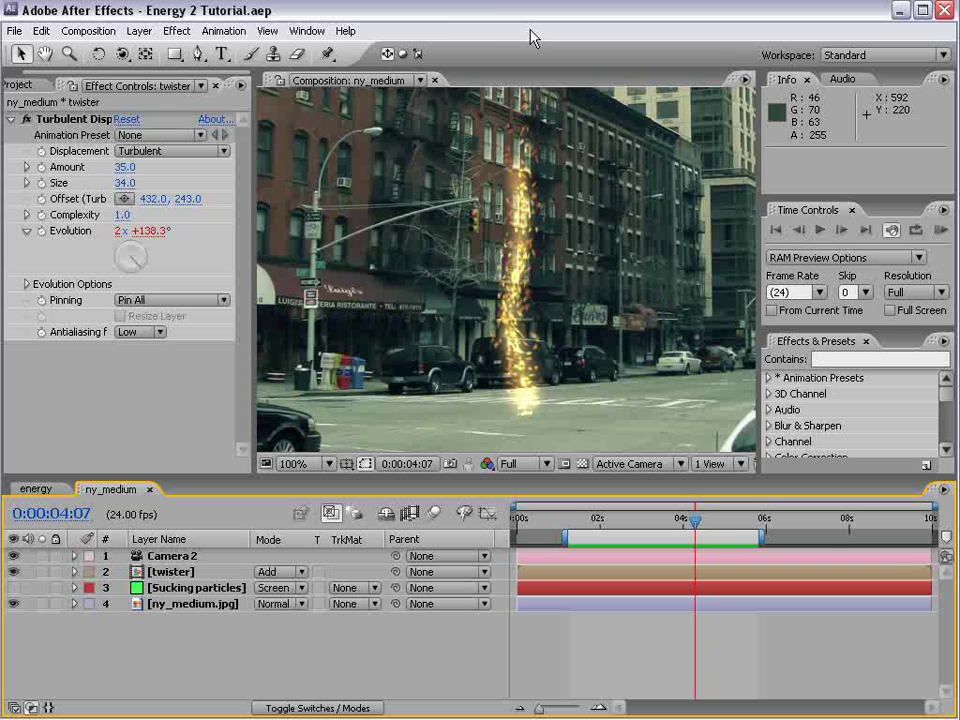
Hide the twister layer and make the Sucking particles layer visible.
left_click(25, 84)
left_click(75, 416)
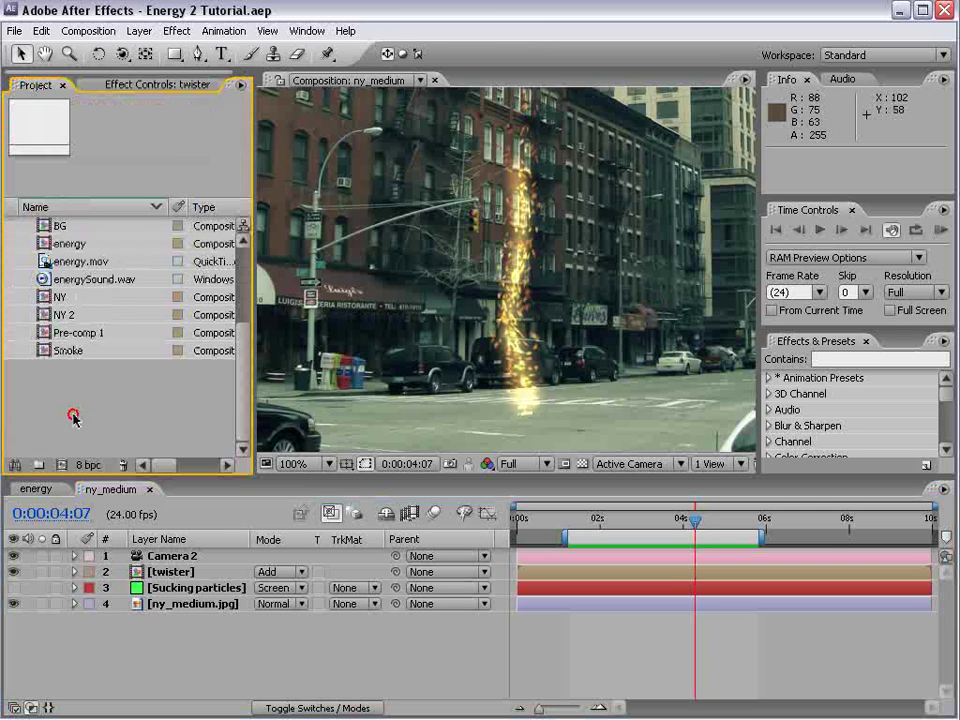
left_click(14, 572)
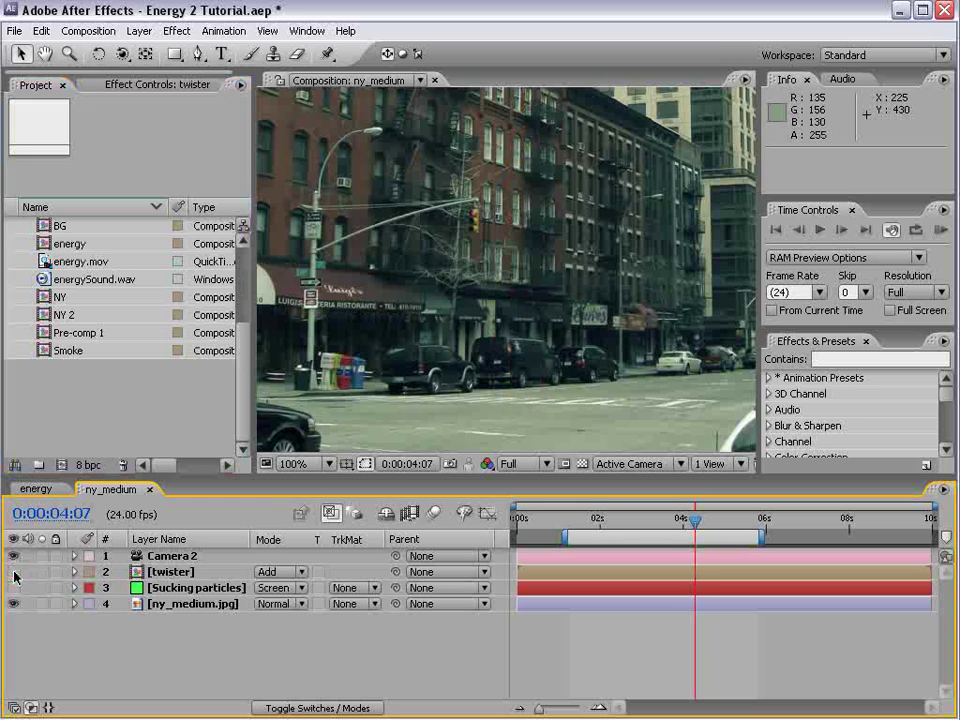
left_click(14, 588)
Duplicate the Sucking particles layer as a layer named paper and hide the original.
left_click(195, 588)
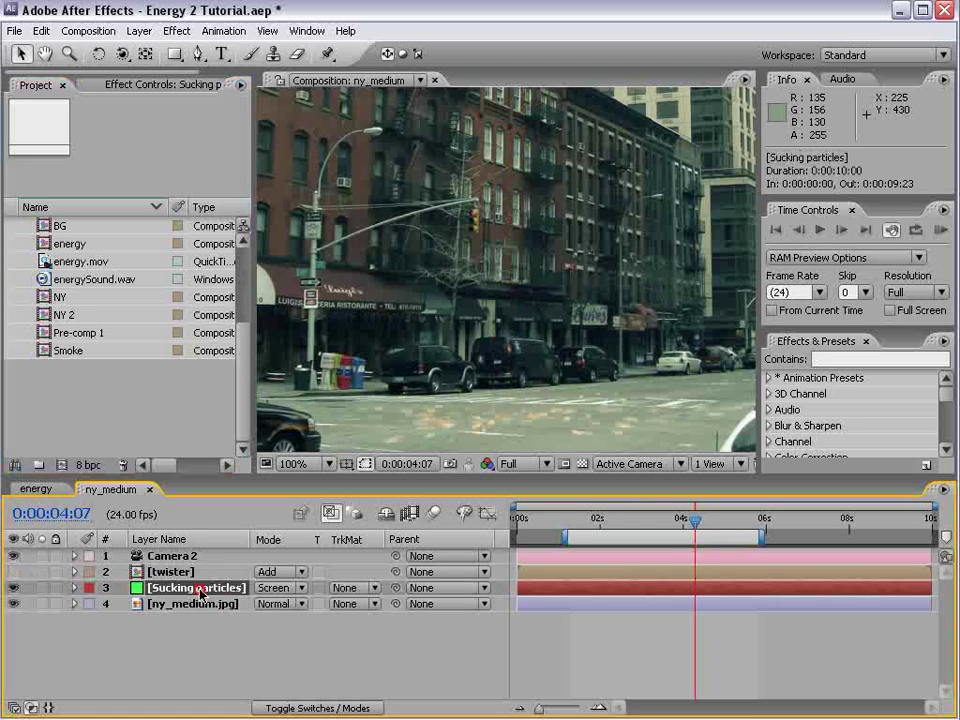
left_click(614, 518)
left_click_drag(614, 518, 619, 518)
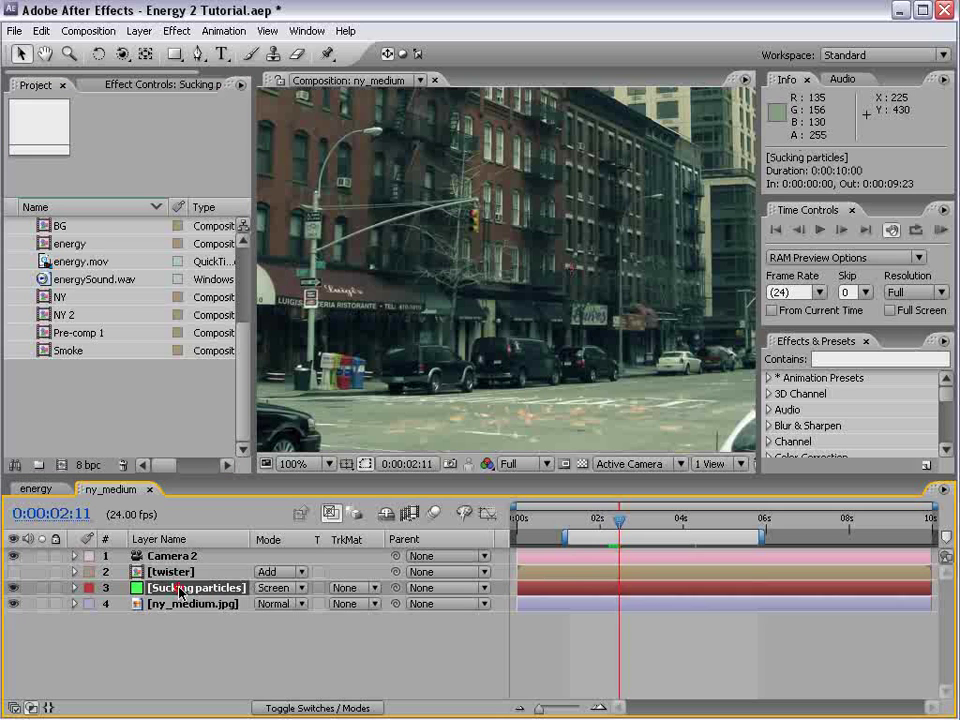
key("ctrl+d")
key("Return")
type("paper")
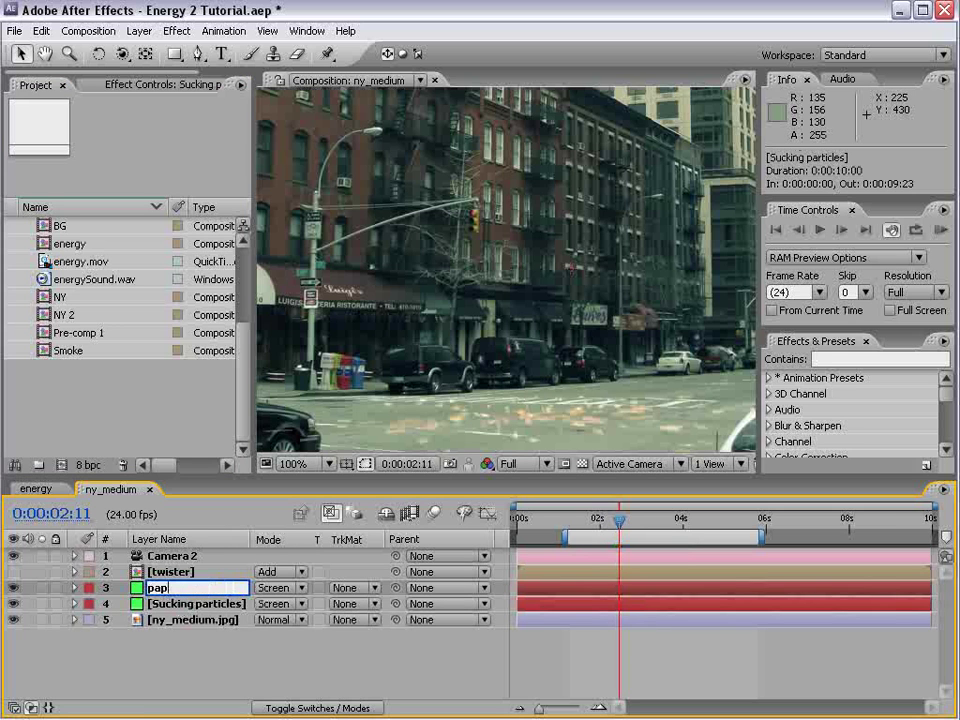
key("Return")
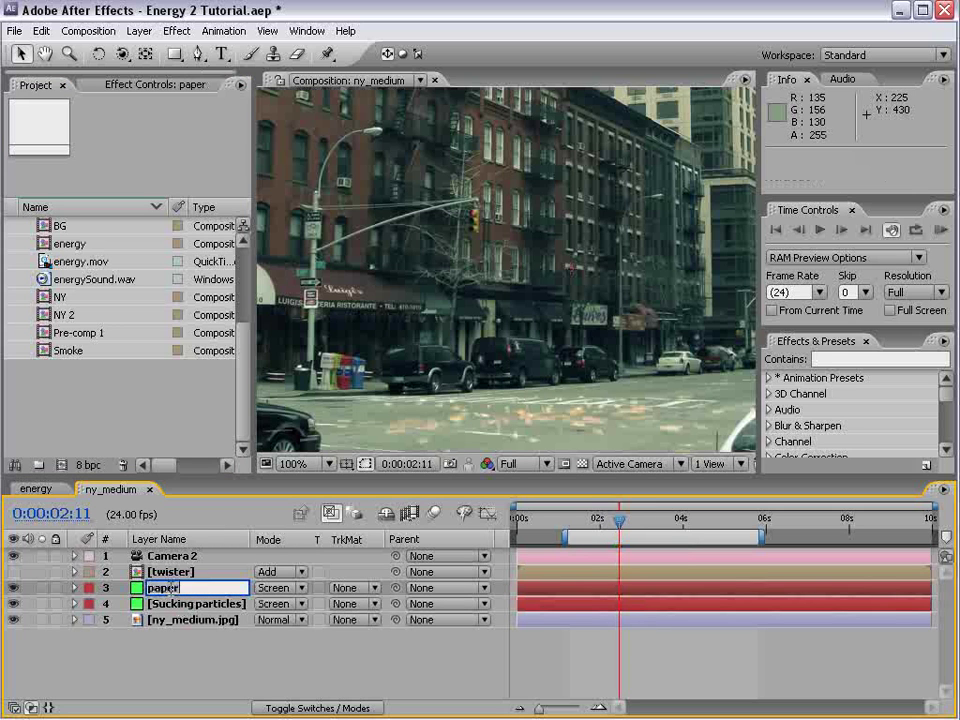
left_click(143, 620)
left_click(166, 590)
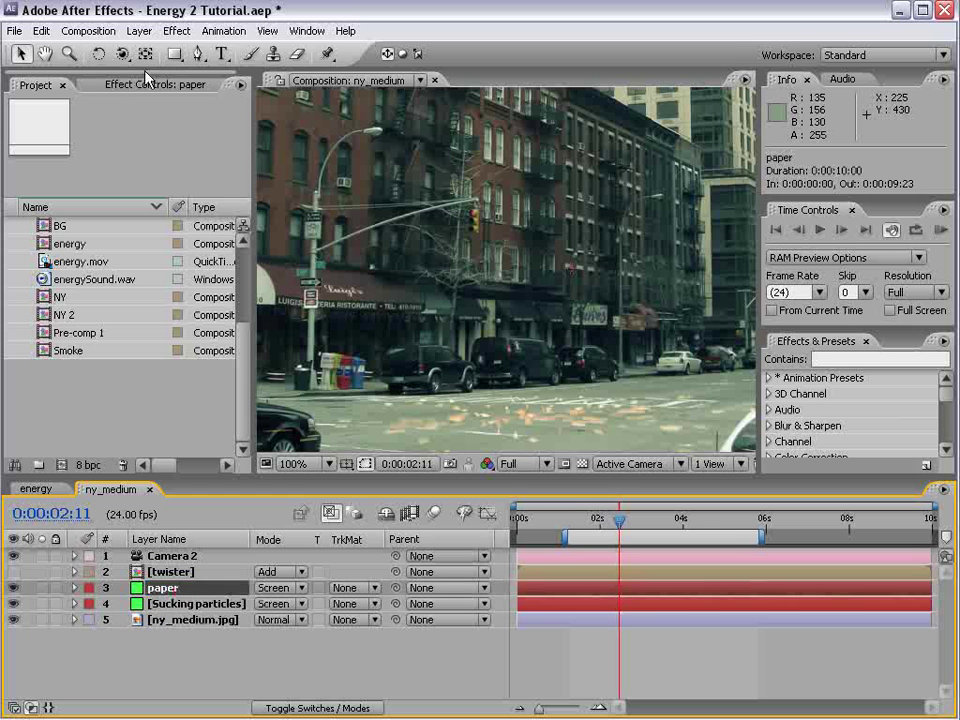
left_click(14, 604)
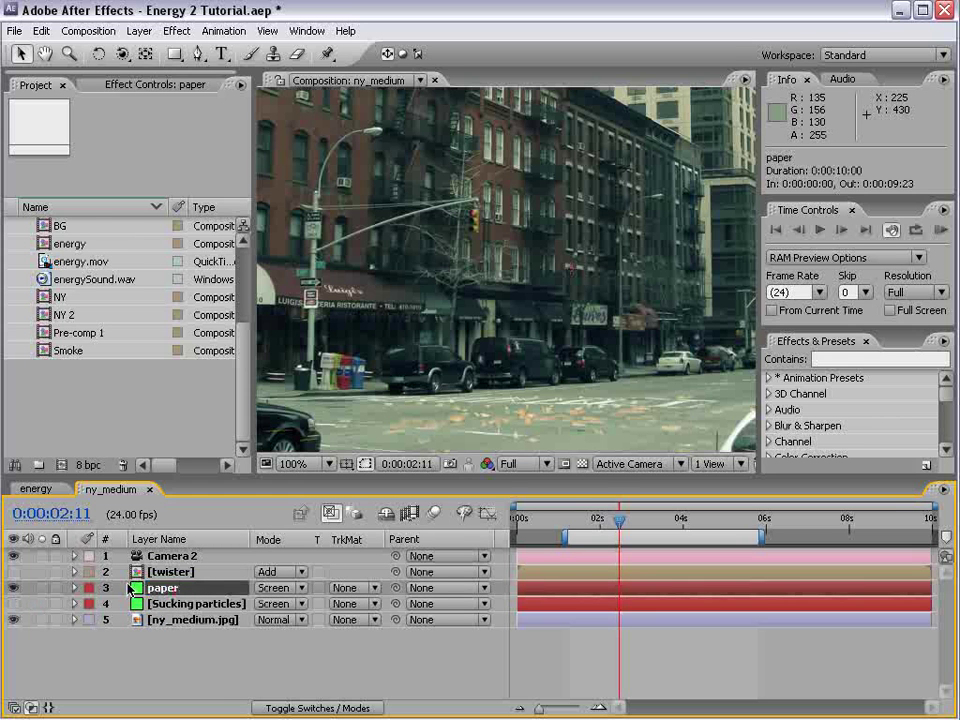
Set the paper layer's CC Particle World physics animation to Twirl with a velocity of -1.94.
left_click(115, 84)
left_click(26, 292)
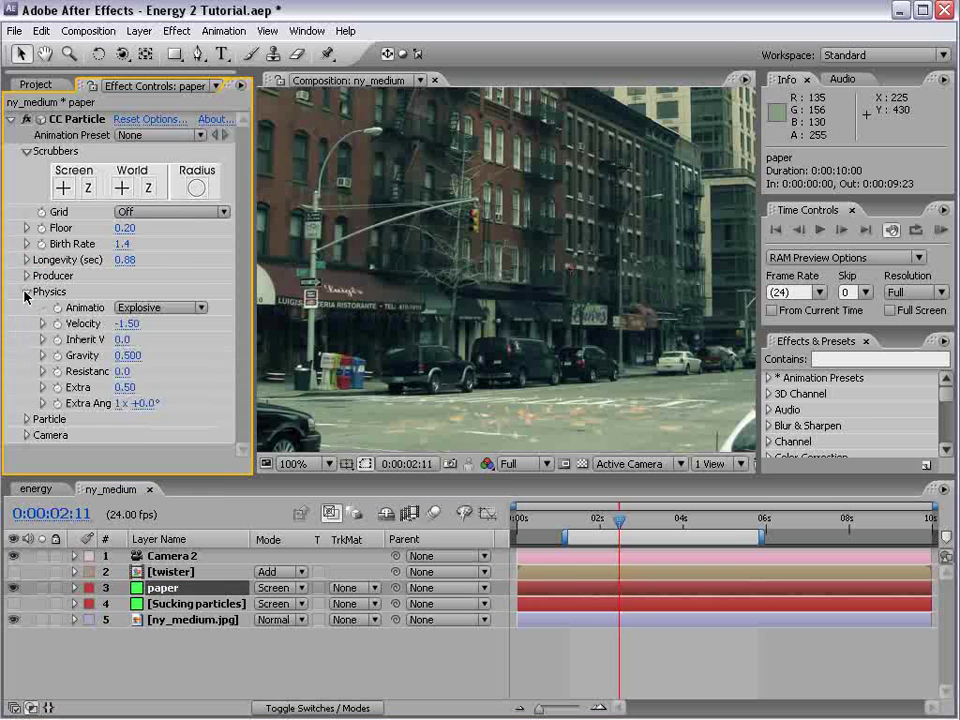
left_click(165, 308)
left_click(174, 384)
left_click_drag(620, 518, 652, 516)
left_click_drag(138, 333, 88, 328)
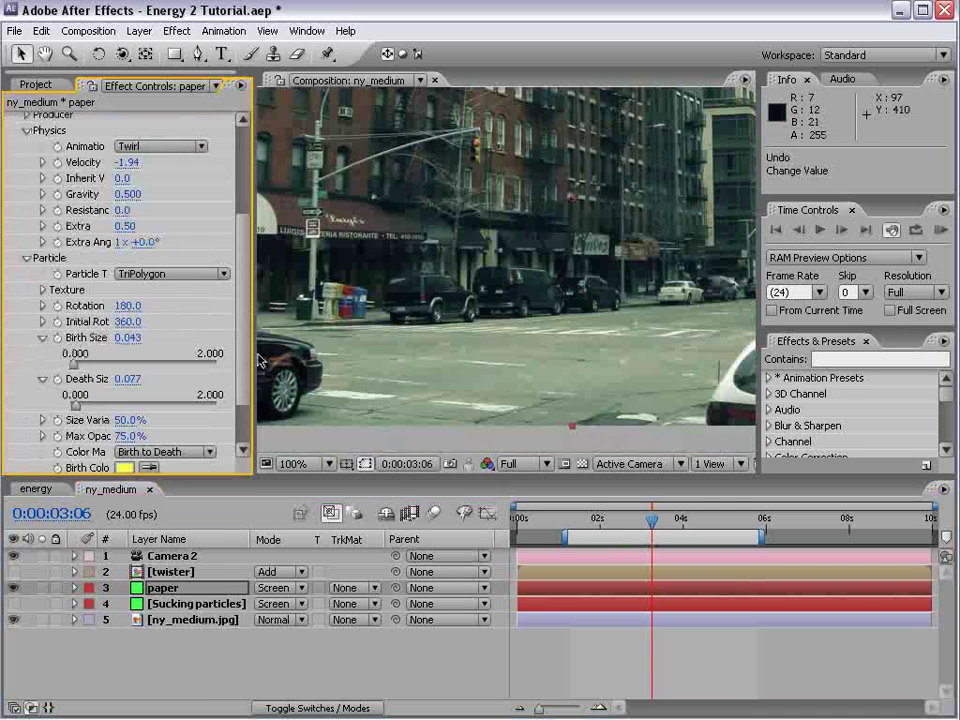
Change the paper layer's particle type to QuadPolygon and raise the birth size to 0.153.
left_click(145, 273)
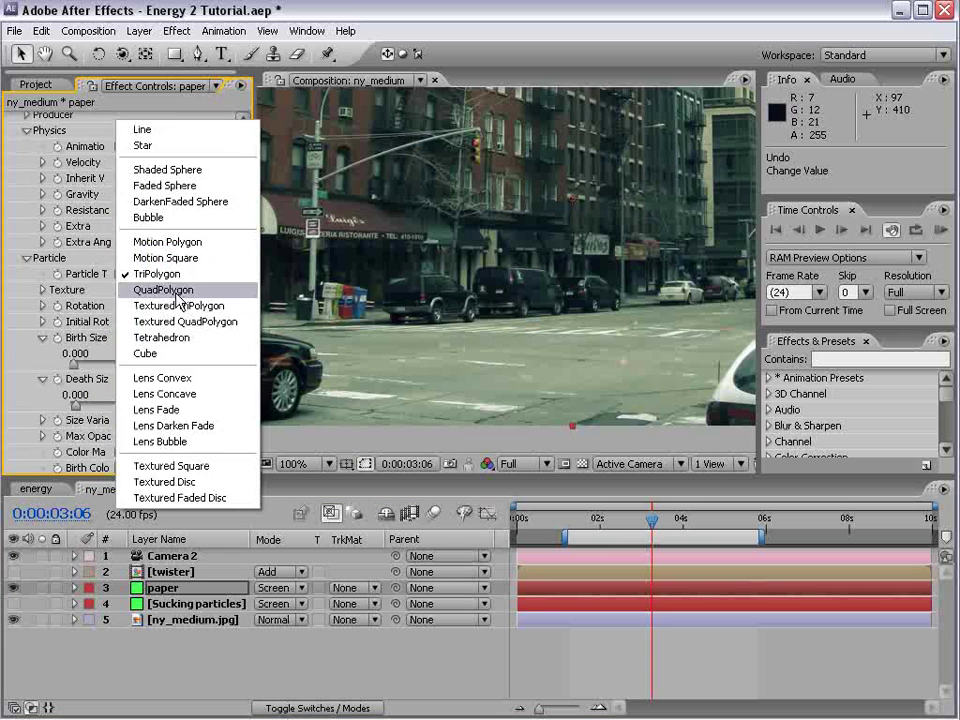
left_click(200, 289)
left_click_drag(568, 520, 633, 521)
left_click_drag(241, 338, 241, 347)
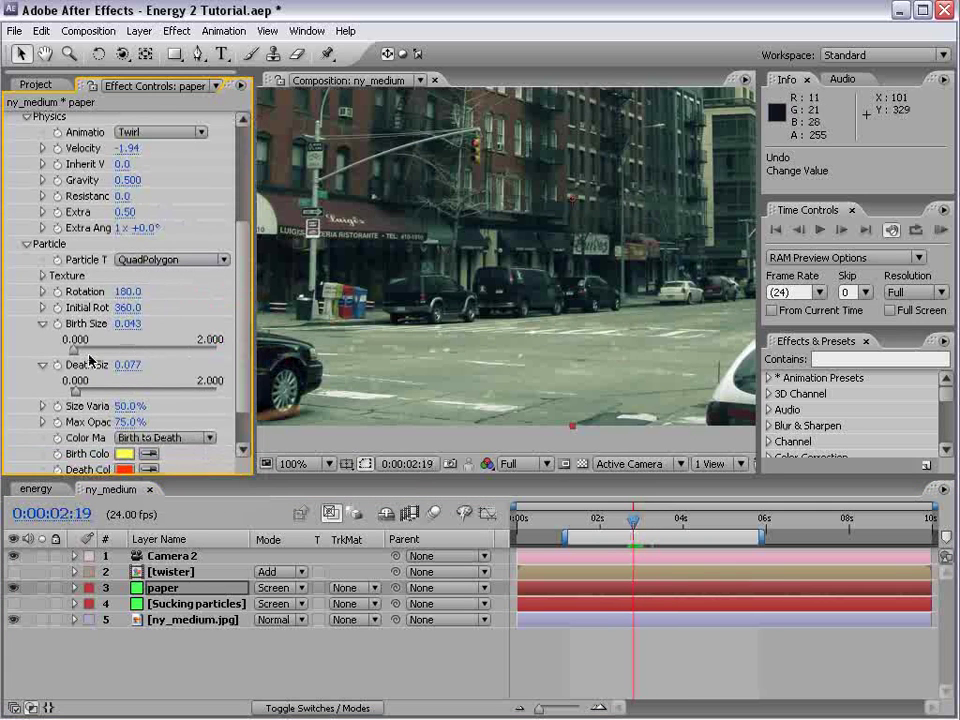
left_click_drag(131, 325, 136, 312)
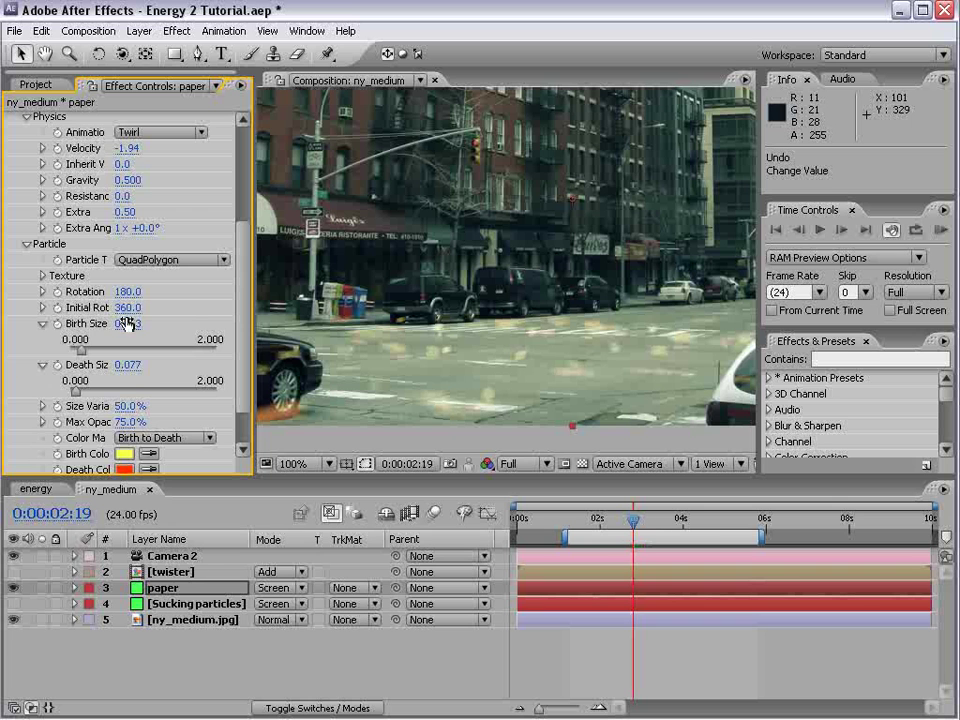
scroll(240, 405, "down", 1)
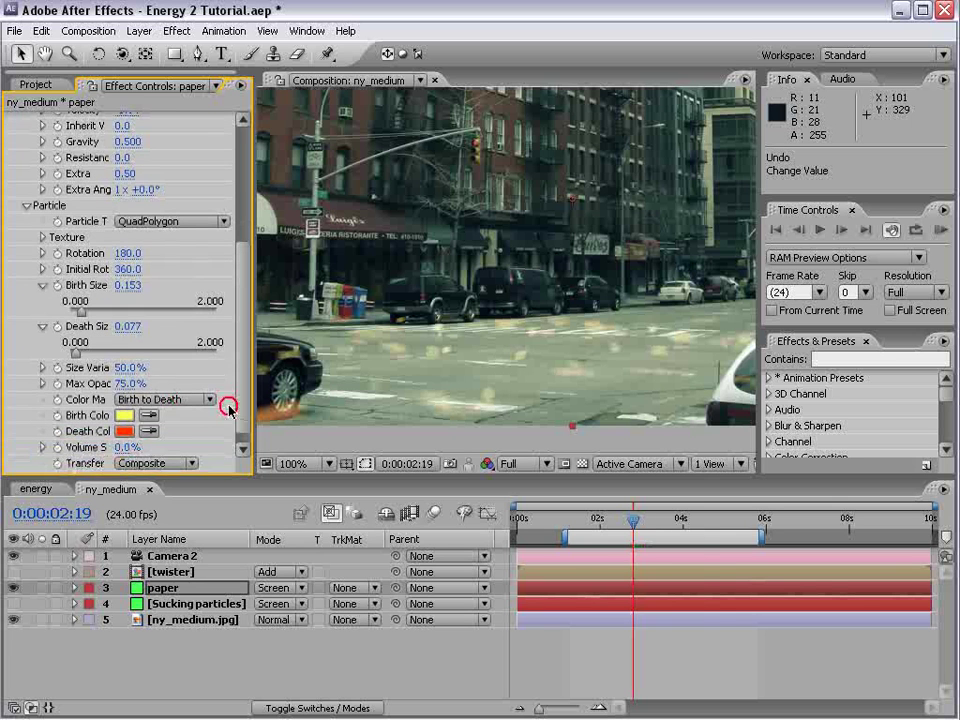
Change the paper particles' birth color to a pale blue-green and their death color to a dark brown.
left_click(124, 415)
left_click(480, 522)
left_click(272, 462)
left_click(641, 409)
left_click(124, 431)
left_click(230, 441)
left_click_drag(487, 383, 515, 504)
left_click_drag(332, 611, 274, 698)
left_click_drag(369, 500, 400, 398)
left_click(337, 604)
left_click(700, 458)
Set the paper layer's blending mode to Normal and check the particles at 0:00:03:08.
left_click(280, 588)
left_click(285, 394)
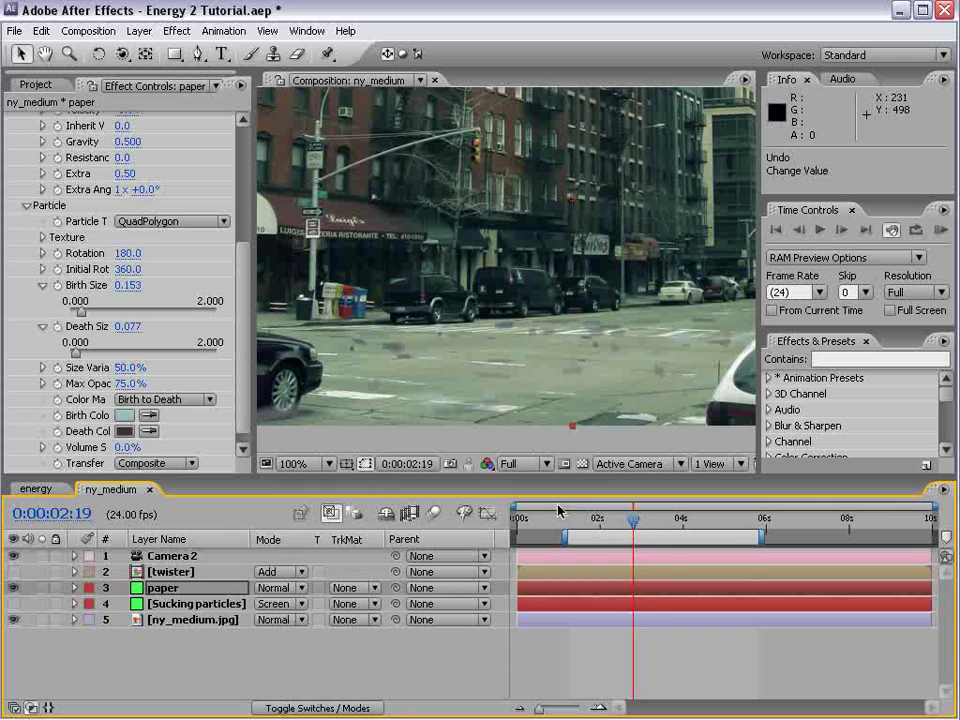
mouse_move(638, 525)
left_mouse_down()
mouse_move(677, 521)
mouse_move(655, 521)
left_mouse_up()
Set the paper particles' Position Y to 0.13, X, Y, Z radii to 1.0, 0.3, 1.2, Velocity to -0.50 and Gravity to 0.110, and preview.
left_click(243, 313)
left_click_drag(243, 313, 246, 242)
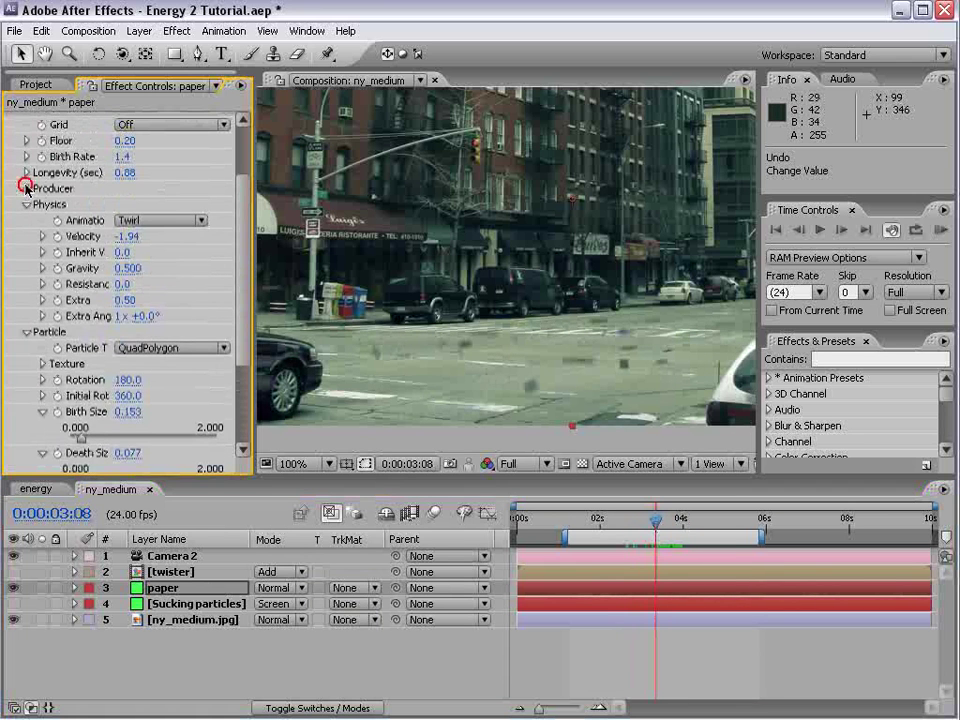
left_click(26, 188)
left_click_drag(160, 205, 62, 210)
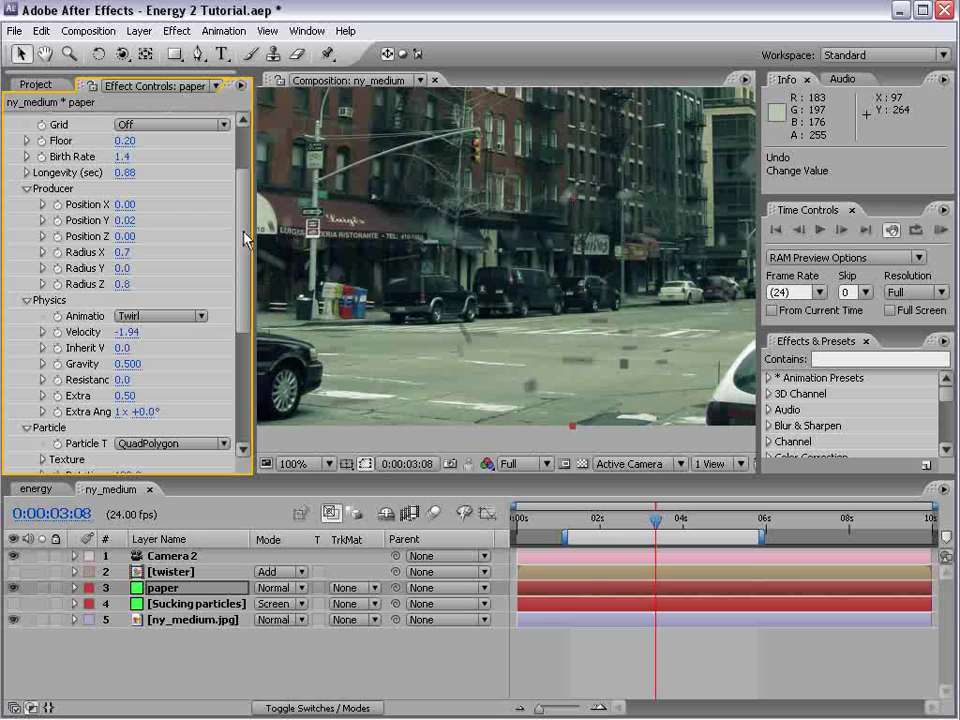
left_click_drag(128, 332, 203, 344)
mouse_move(639, 522)
left_mouse_down()
mouse_move(612, 524)
mouse_move(643, 522)
left_mouse_up()
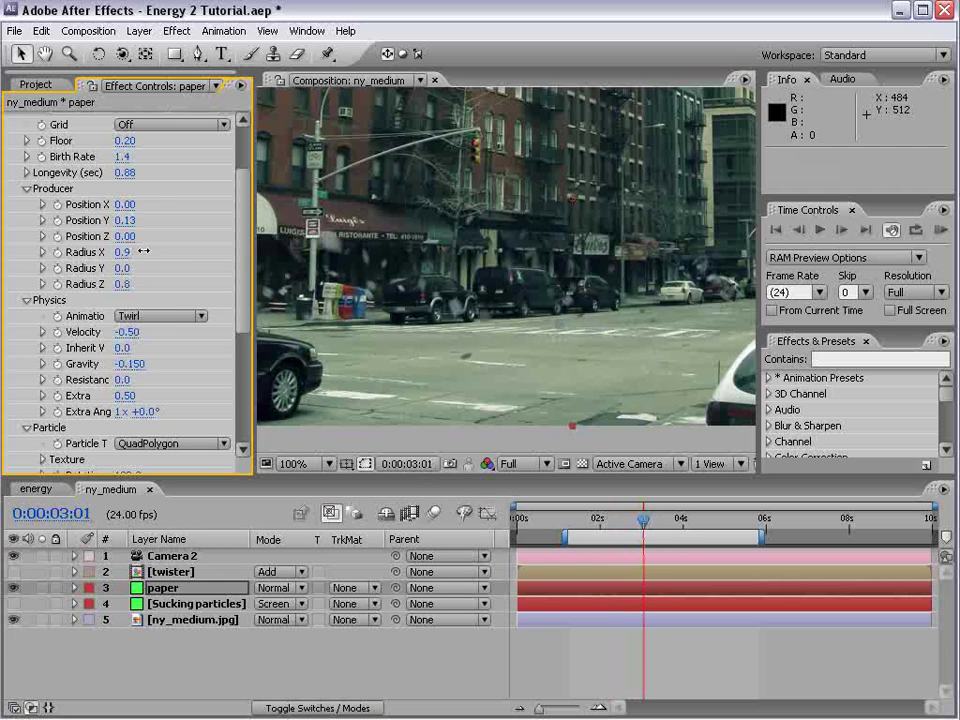
left_click_drag(144, 250, 169, 278)
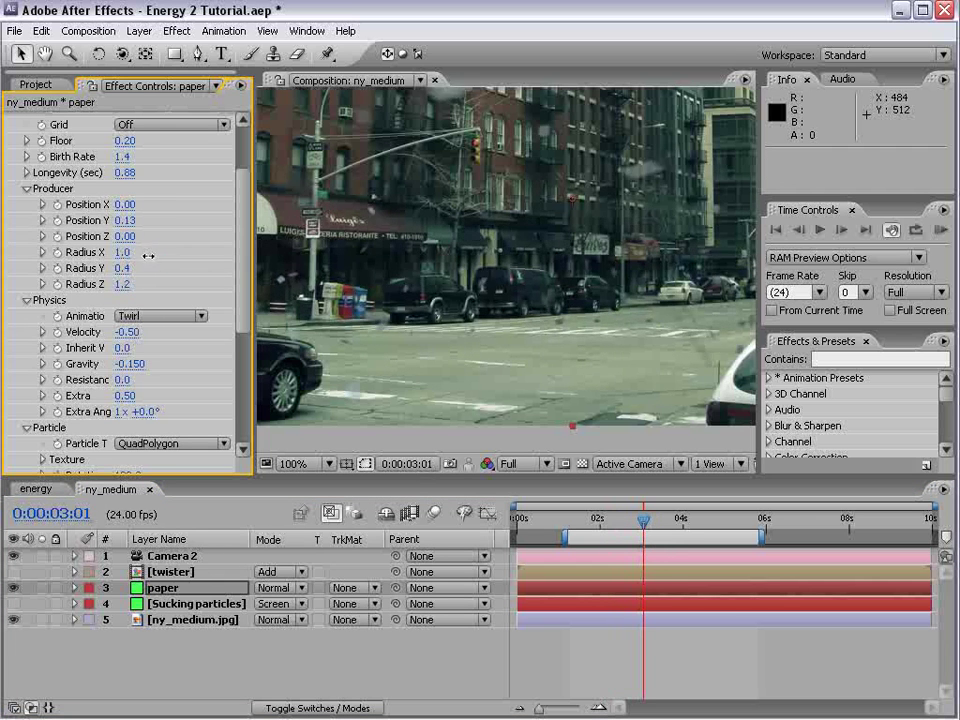
key("KP_0")
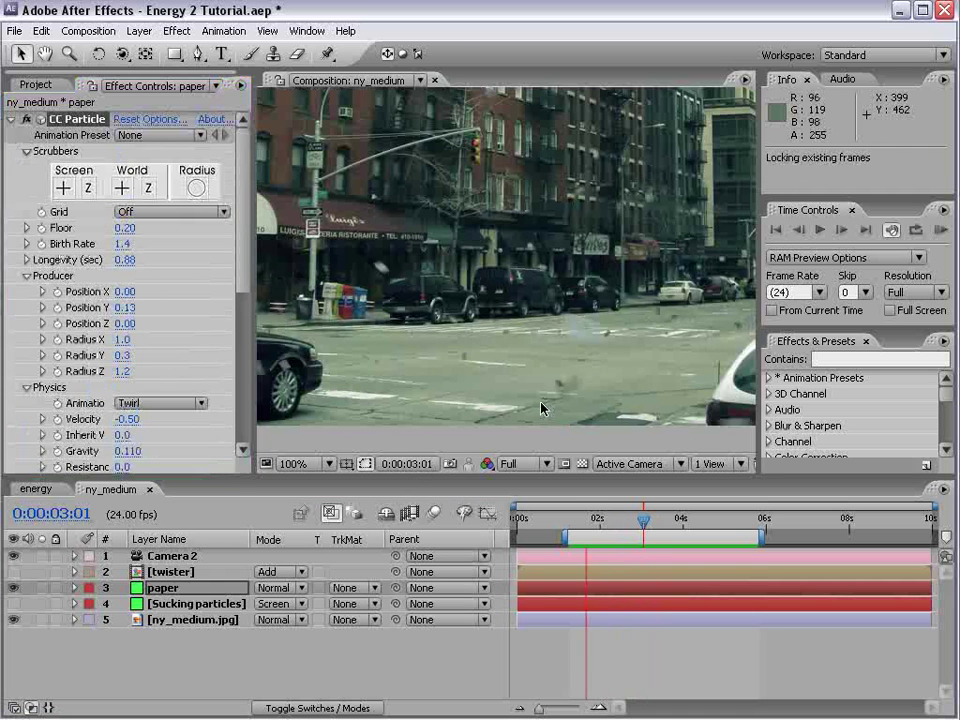
Set the paper particles' floor behavior to Bounce in the CC Particle World rendering options.
left_click(163, 119)
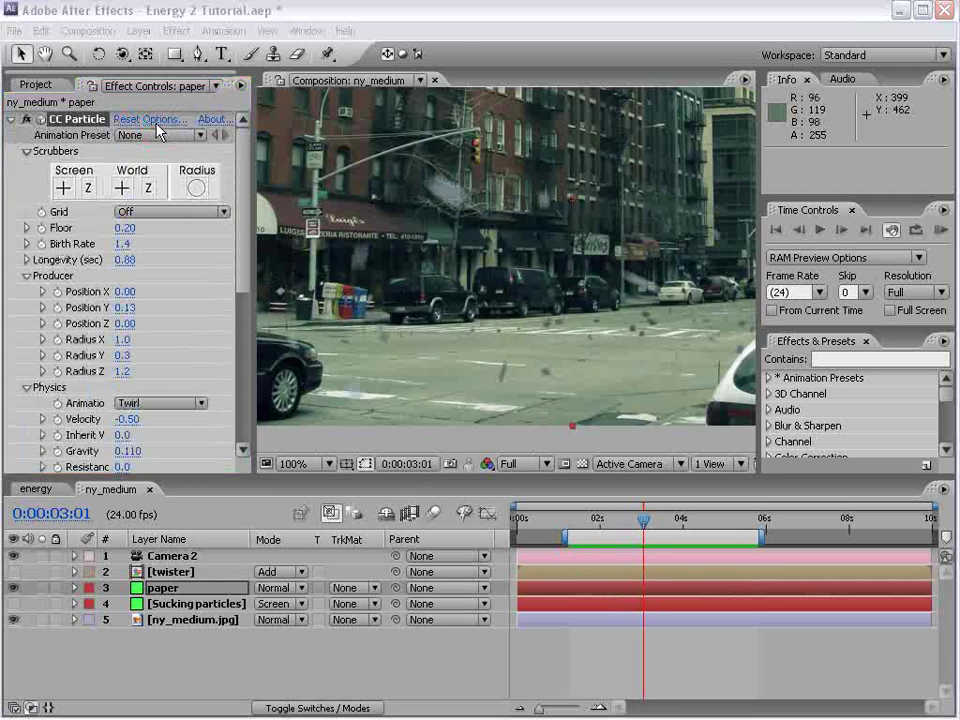
left_click(362, 462)
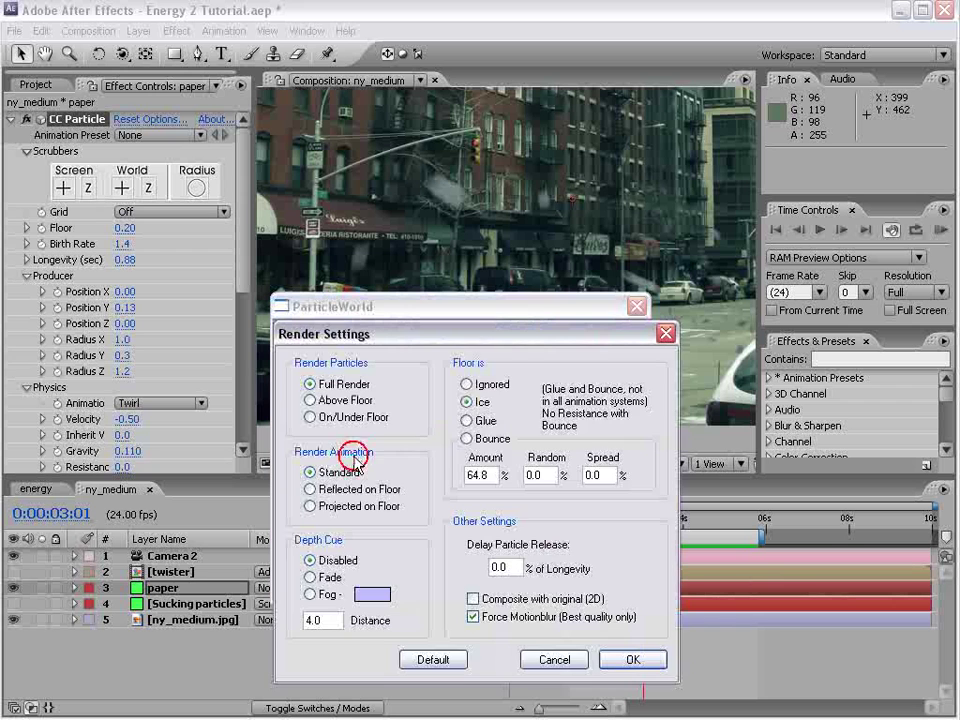
left_click(468, 439)
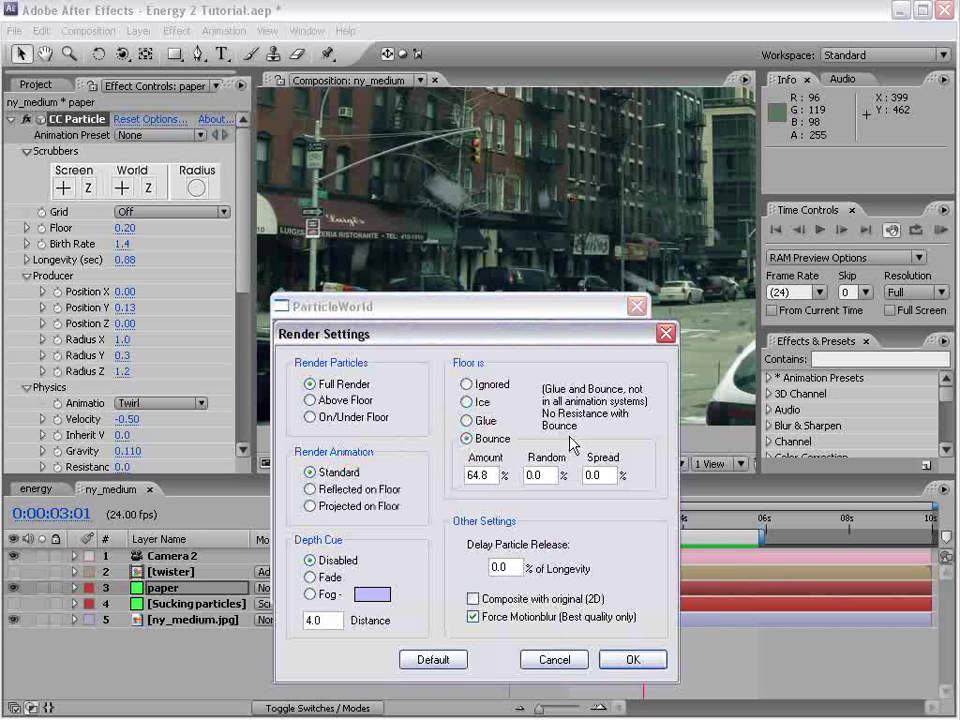
left_click(633, 659)
left_click(608, 576)
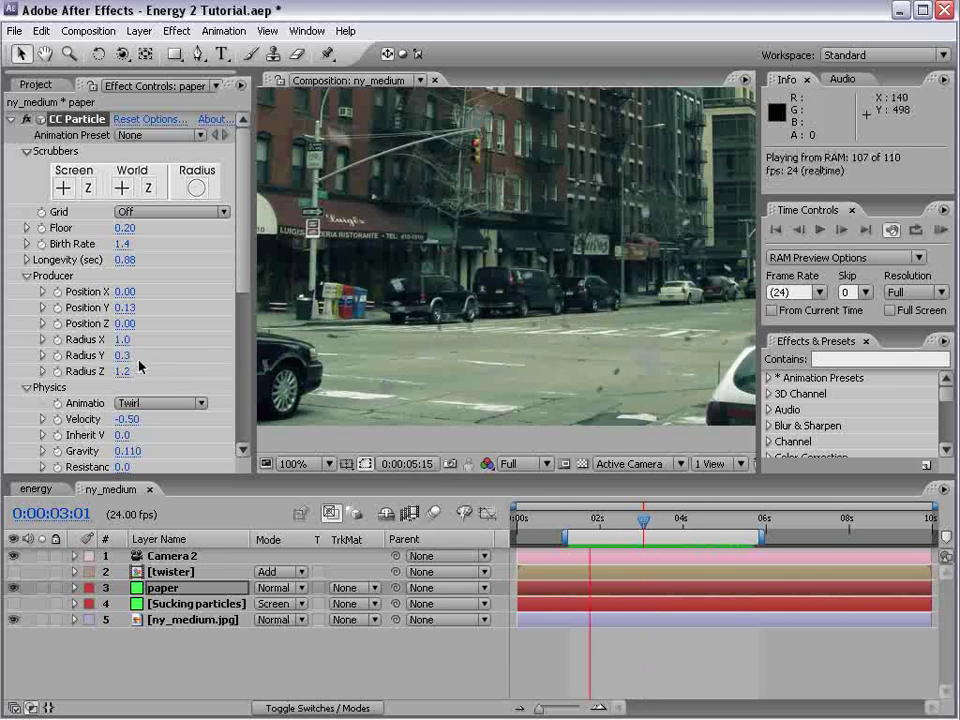
Set the paper particles' Gravity to -0.160, preview the animation and save the project.
left_click(142, 438)
scroll(240, 289, "down", 3)
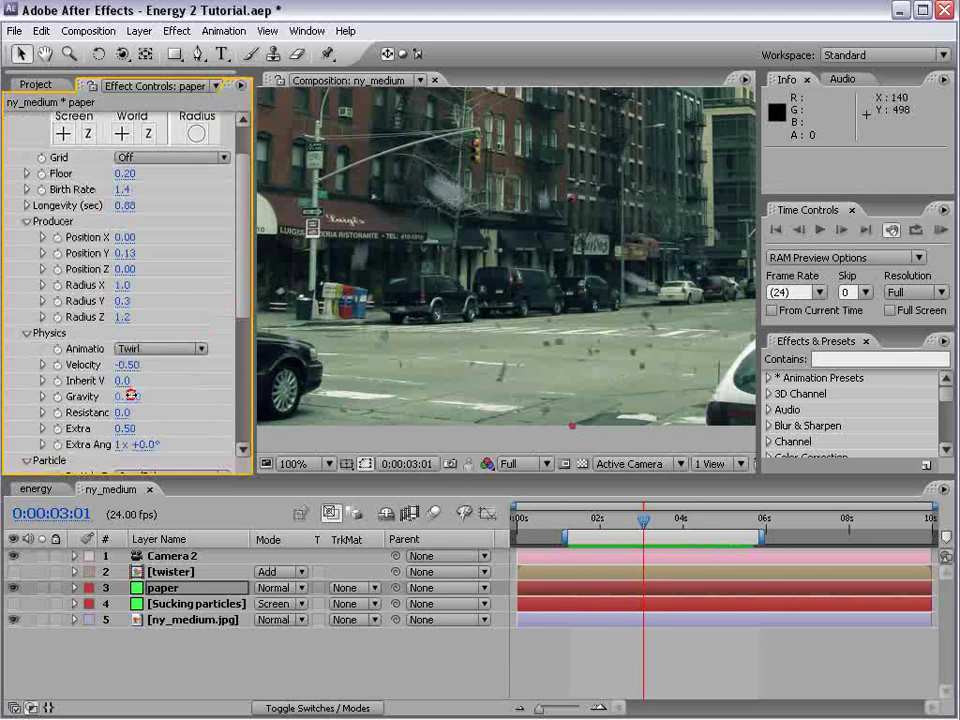
left_click_drag(130, 396, 116, 397)
key("KP_0")
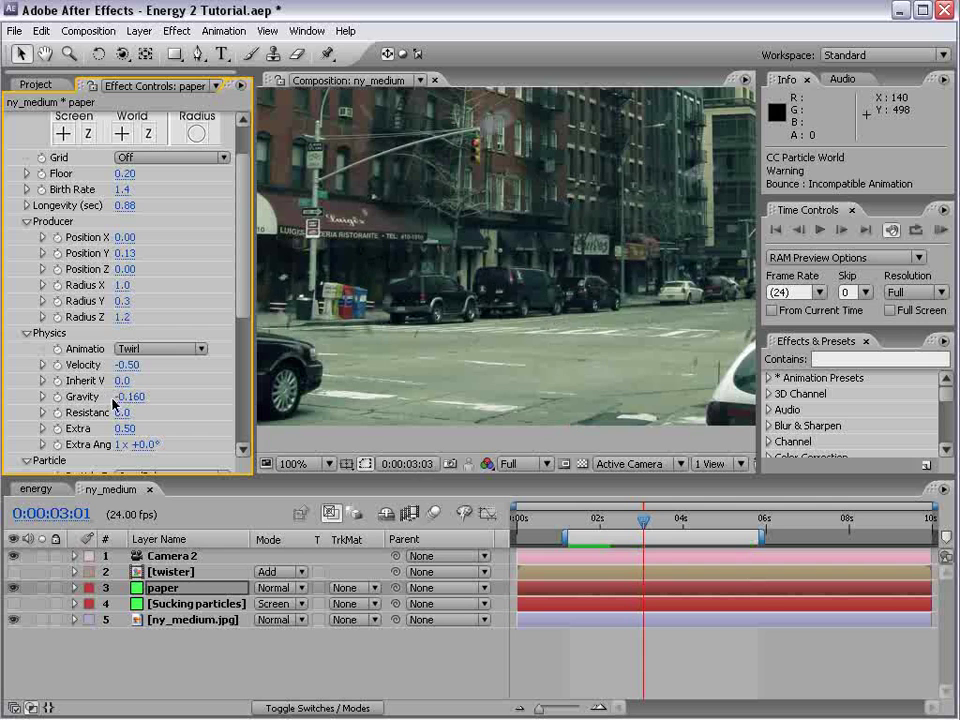
left_click(563, 398)
key("ctrl+s")
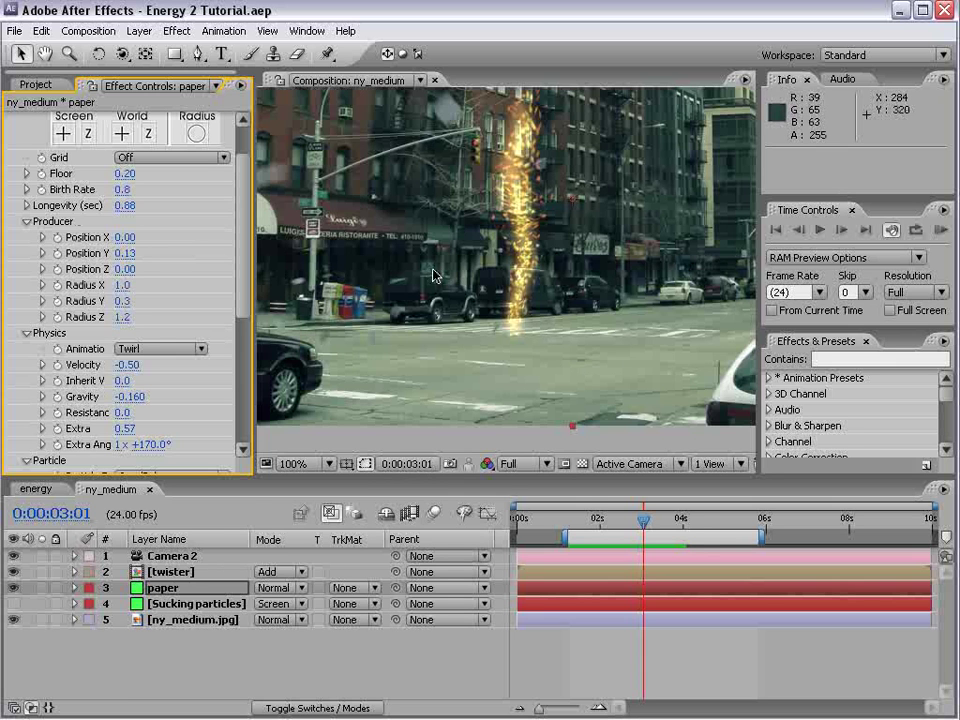
Check the combined effect at 0:00:03:03 and duplicate the ny_medium.jpg background layer.
scroll(481, 249, "down", 1)
scroll(464, 264, "up", 1)
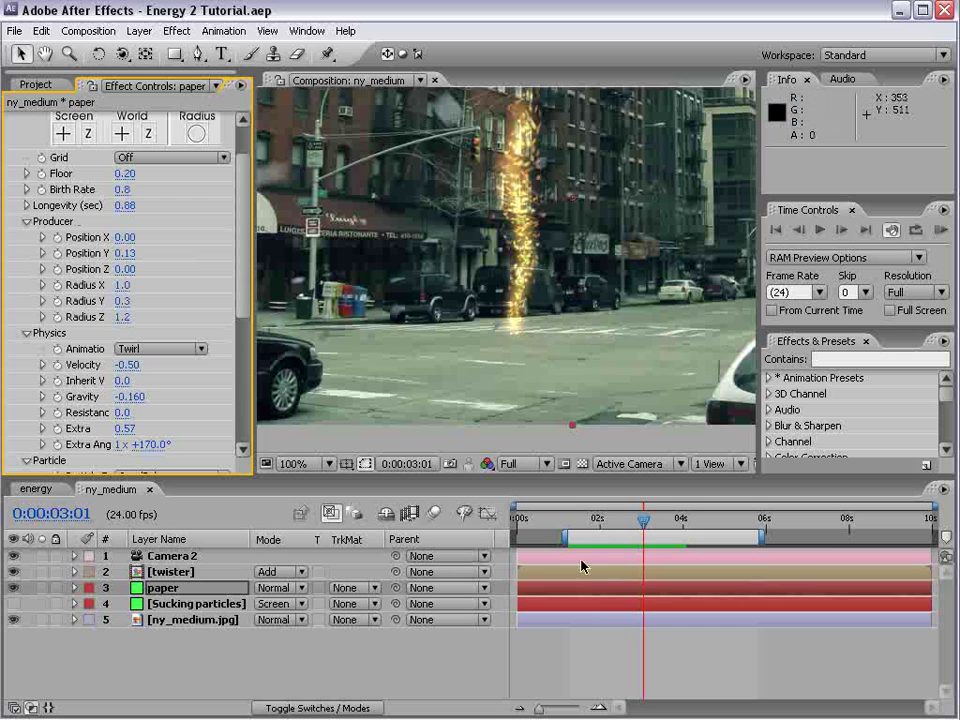
left_click_drag(590, 523, 646, 524)
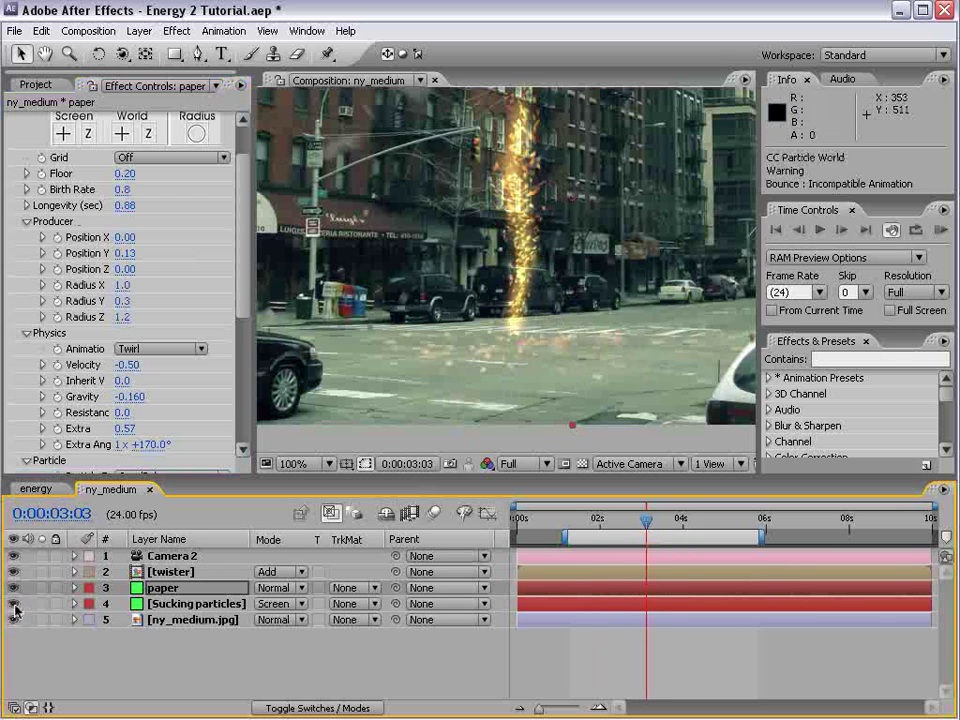
left_click(173, 621)
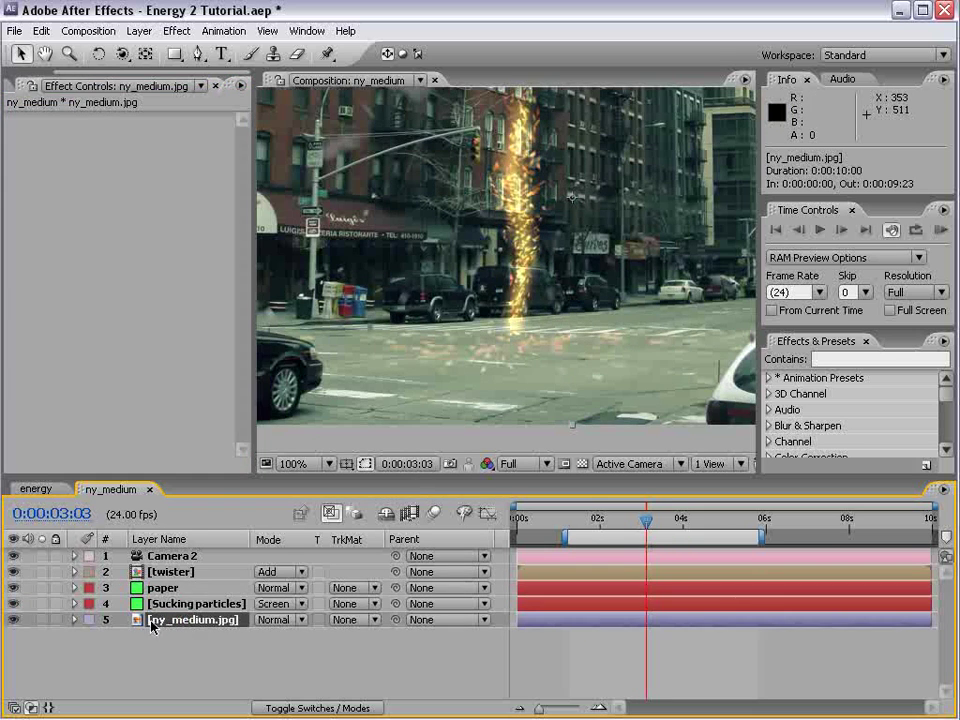
key("ctrl+d")
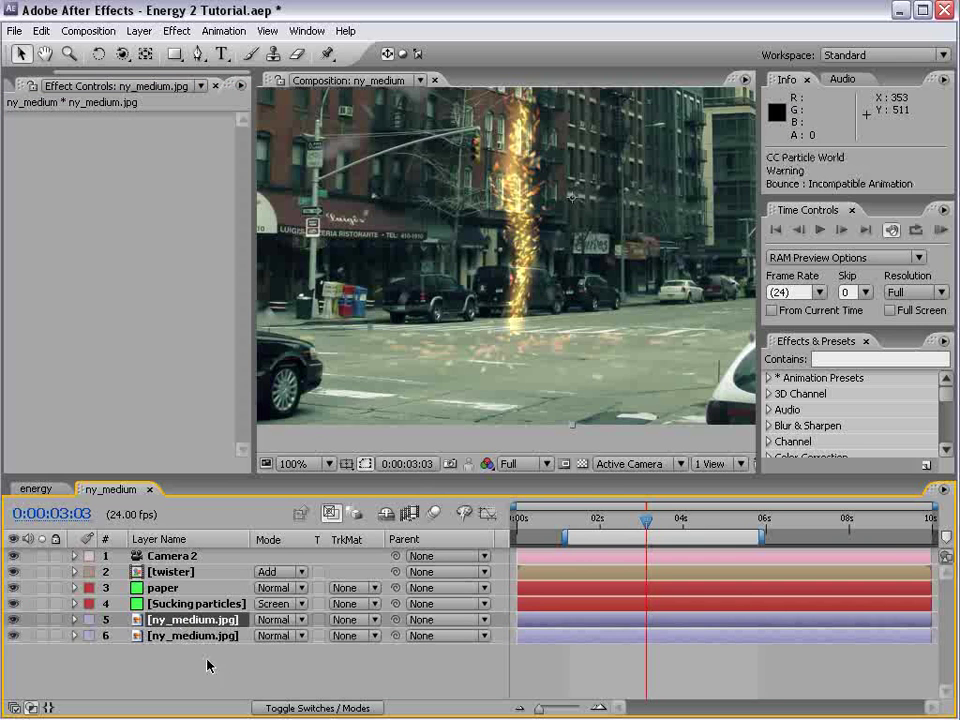
Apply CC Particle World to the upper ny_medium.jpg copy and set its particle type to Lens Convex.
left_click(175, 31)
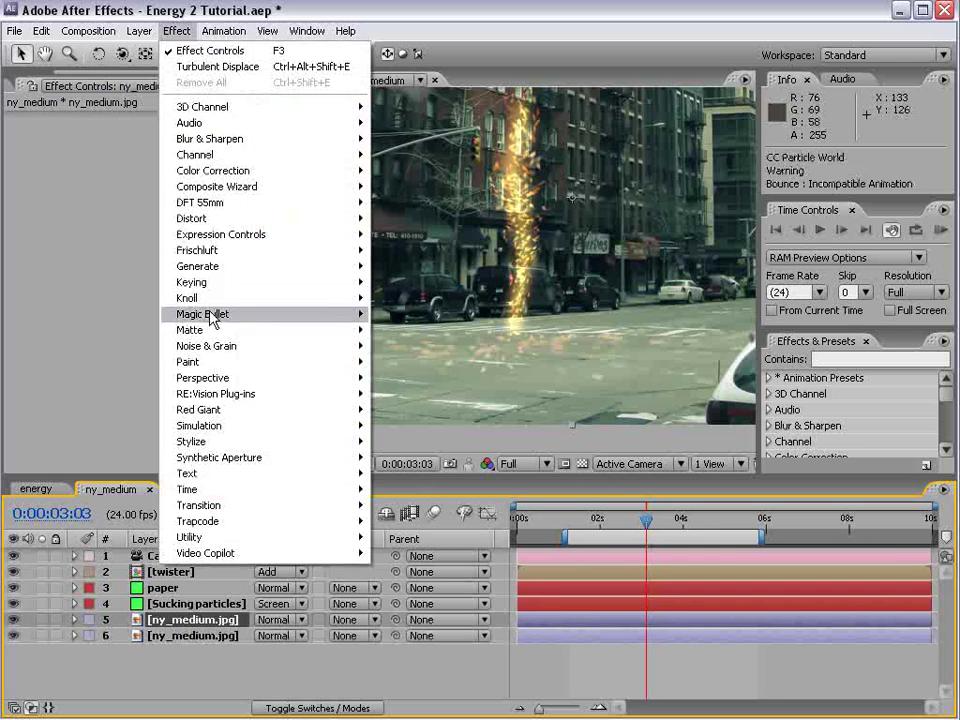
mouse_move(262, 426)
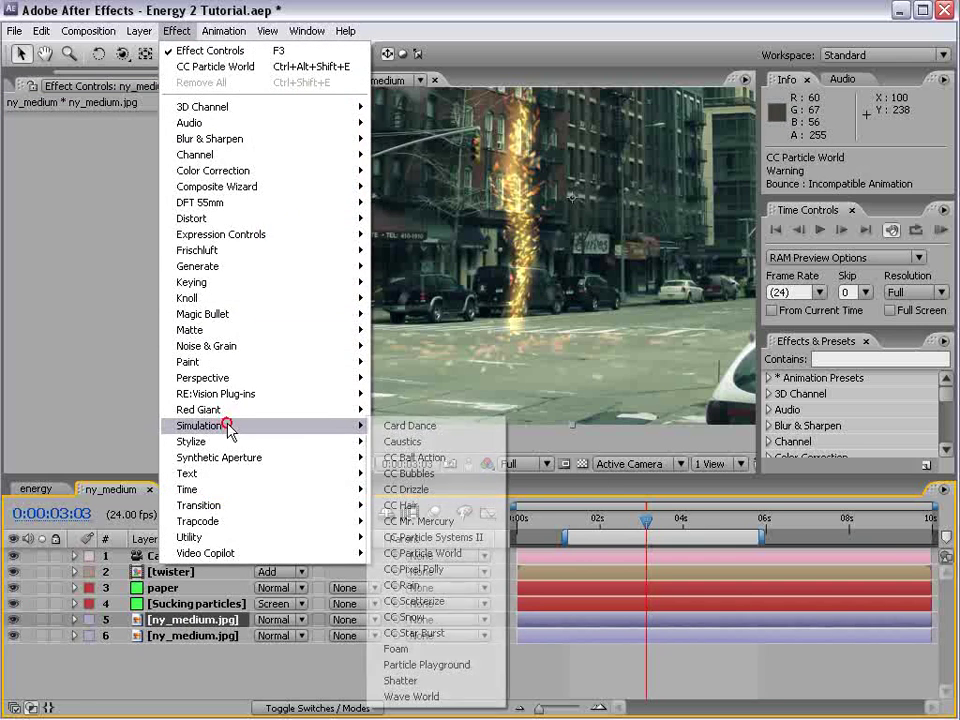
left_click(420, 553)
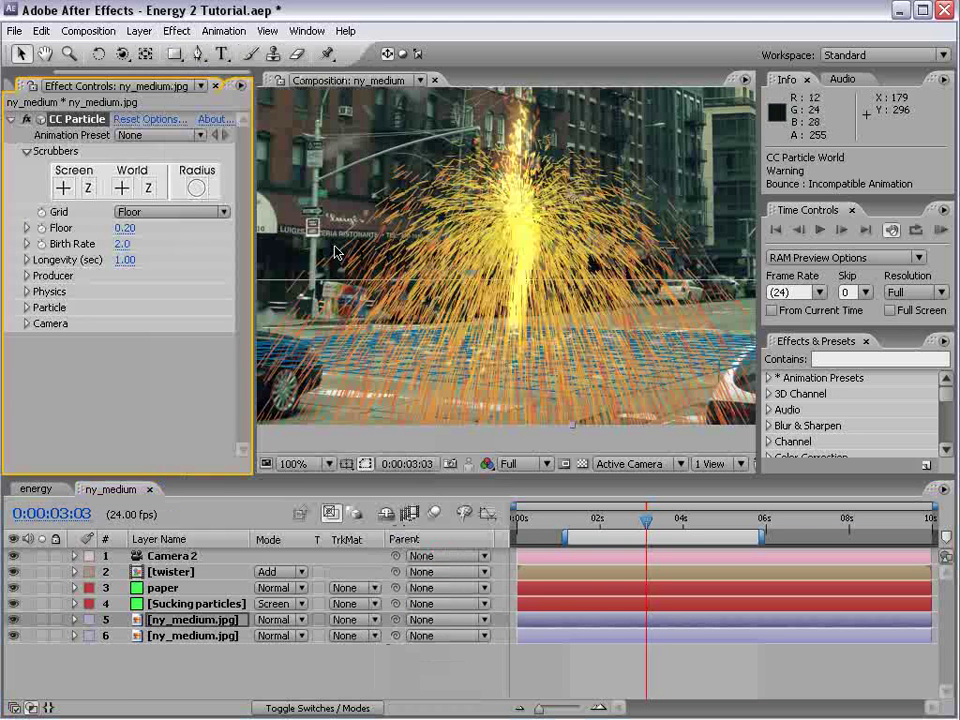
left_click(26, 307)
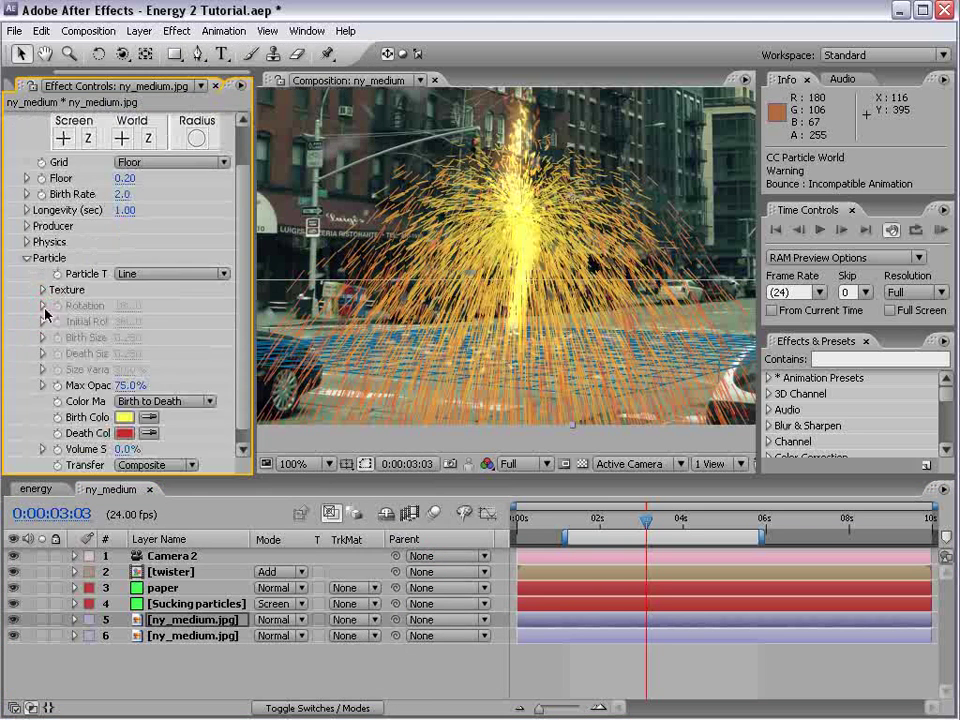
left_click(172, 273)
left_click(211, 525)
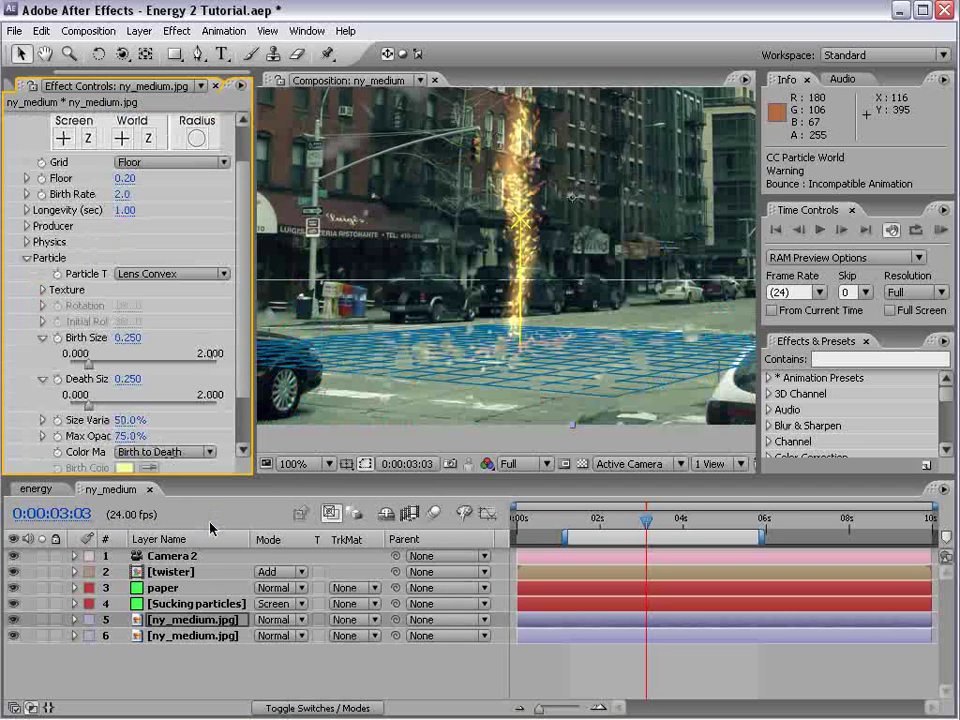
scroll(121, 195, "down", 1)
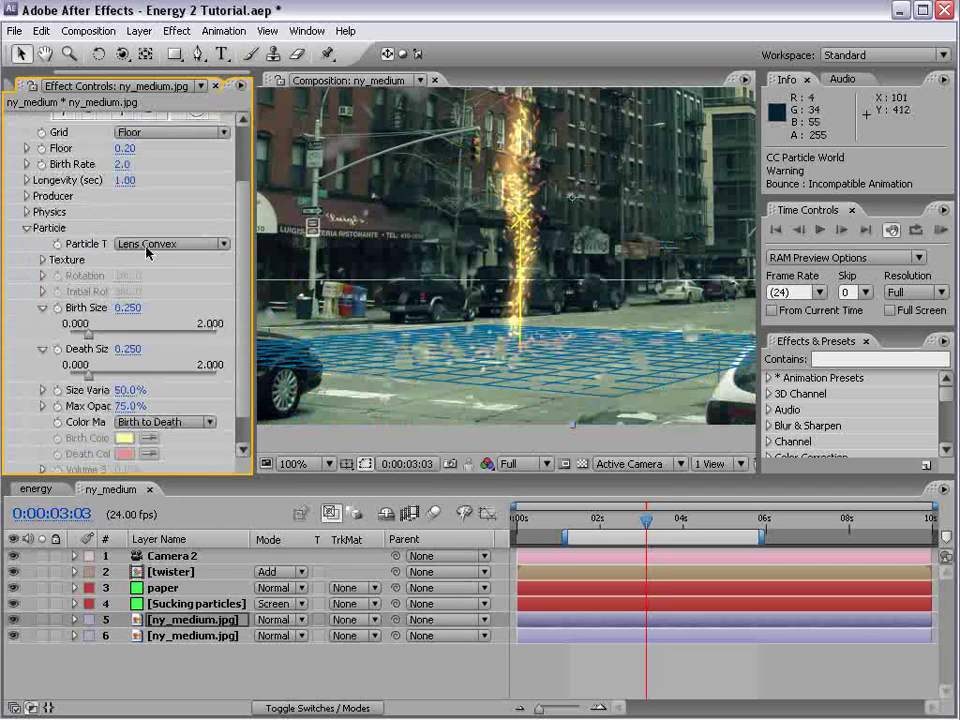
Solo the upper ny_medium.jpg copy and enlarge its lens particles to Birth Size 1.179 and Death Size 0.974.
left_click(41, 619)
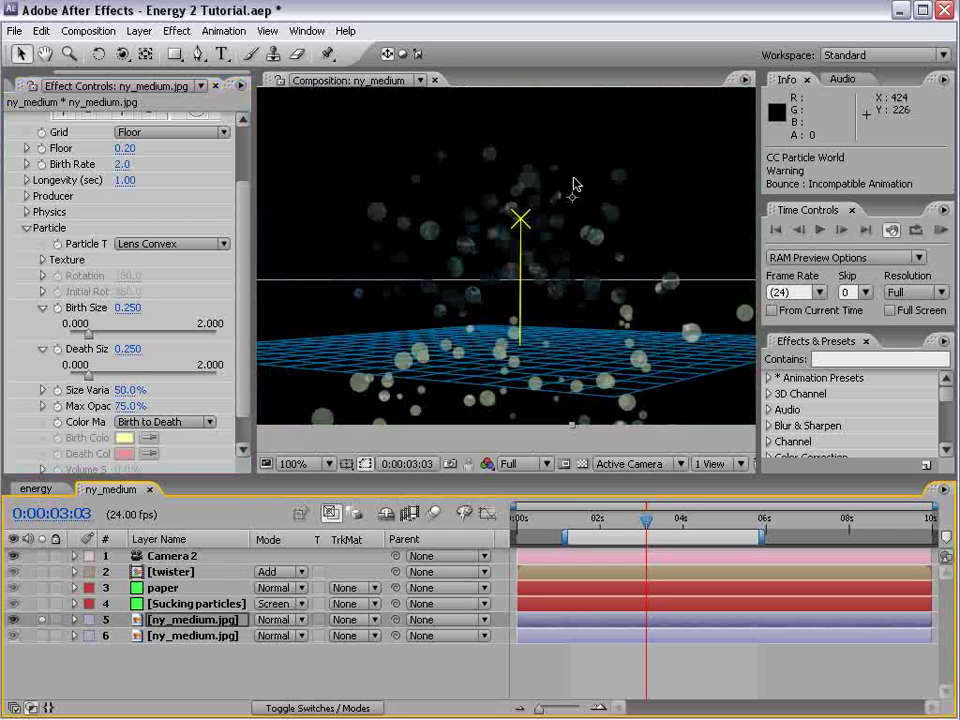
left_click_drag(90, 332, 155, 340)
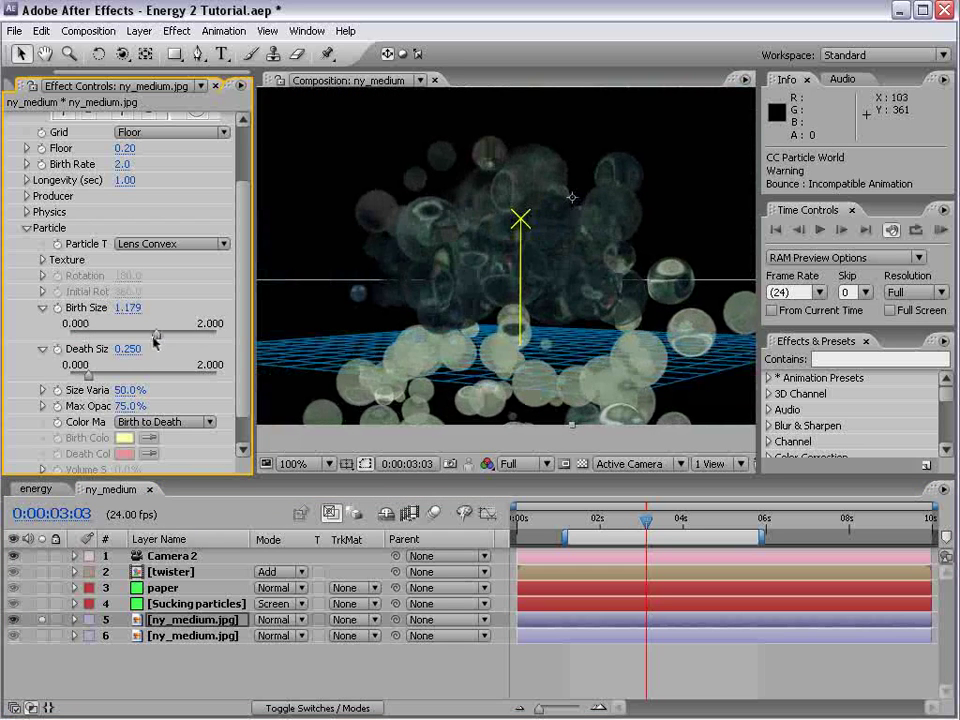
left_click_drag(103, 378, 155, 377)
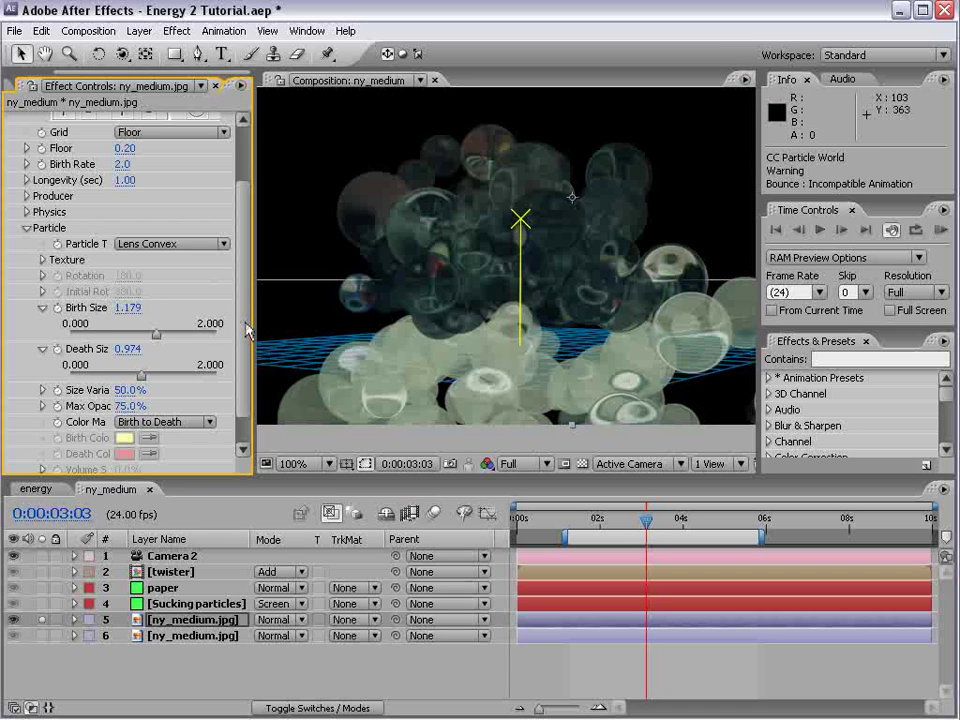
Limit the lens particles' rendering to Above Floor in the effect's rendering options and preview the motion.
scroll(243, 280, "up", 3)
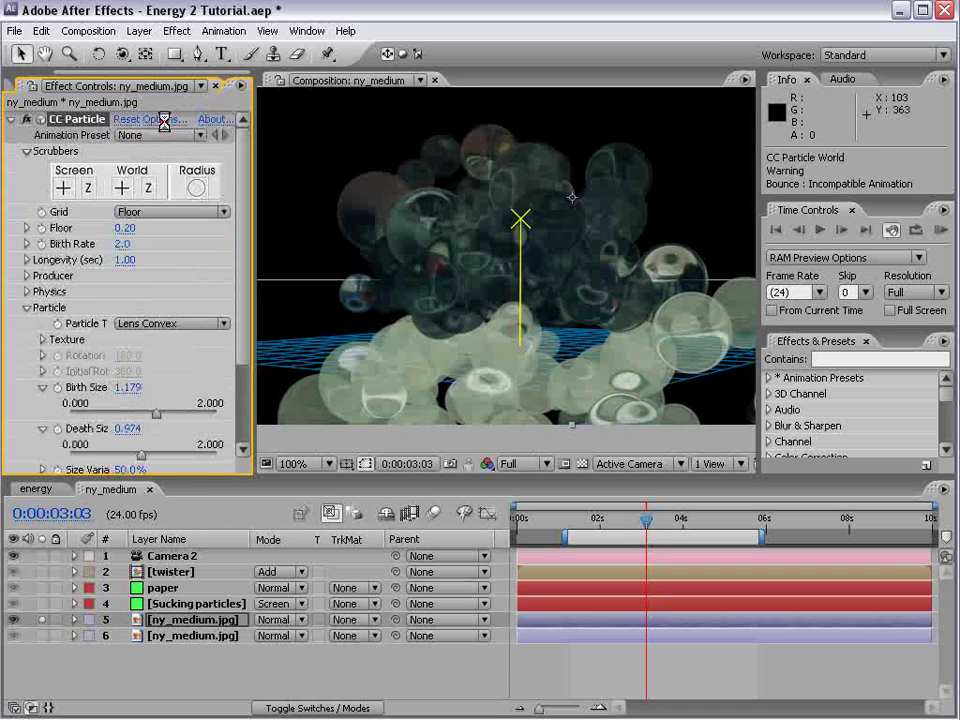
left_click(164, 120)
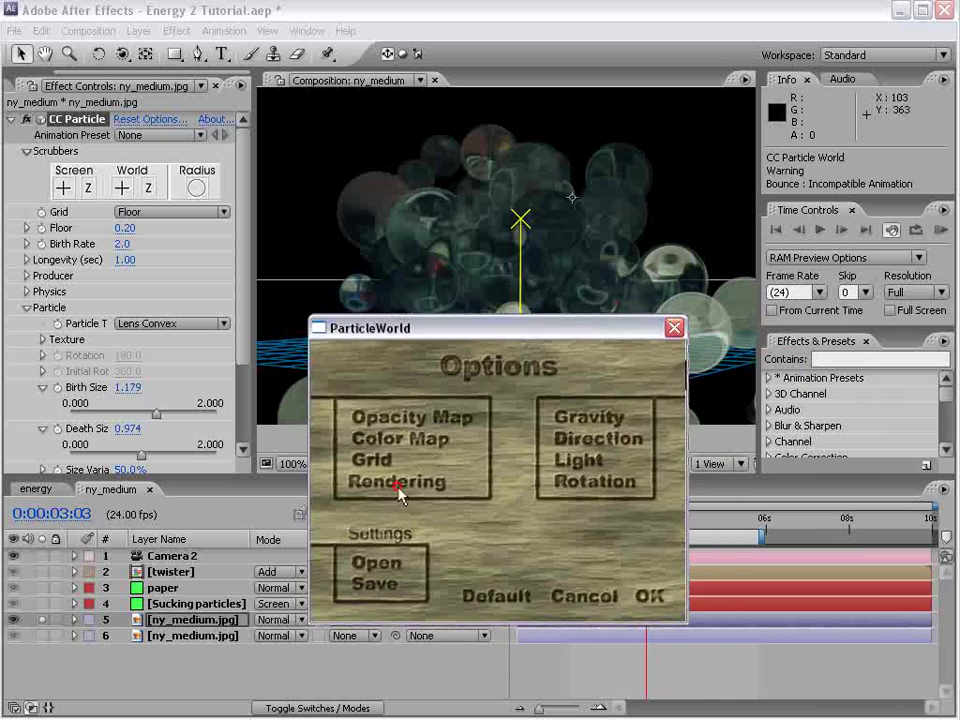
left_click(398, 484)
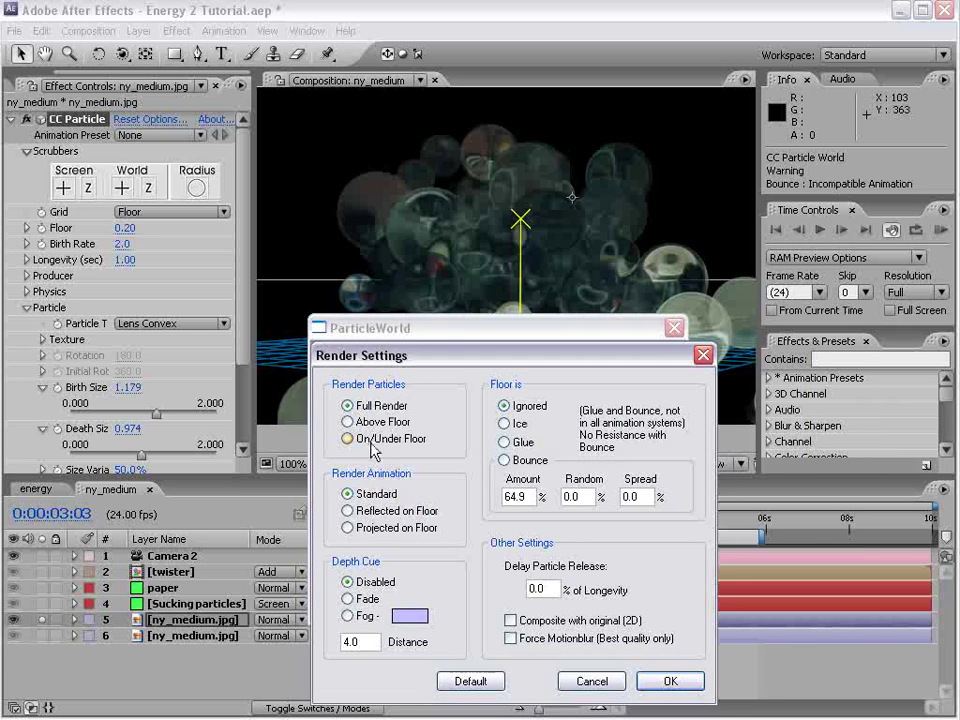
left_click(347, 422)
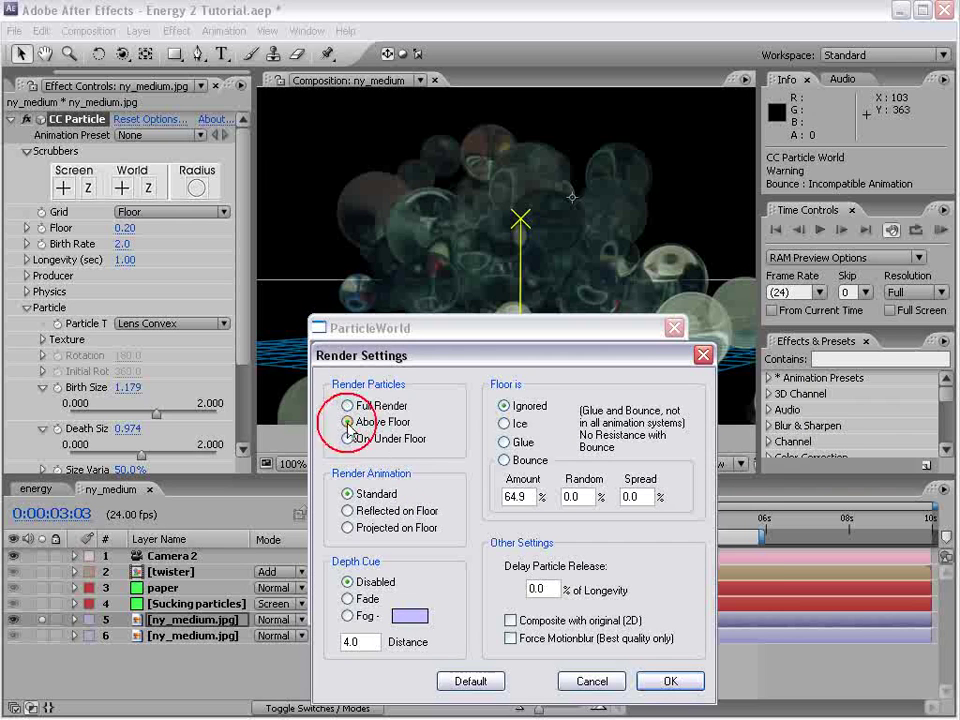
left_click(670, 681)
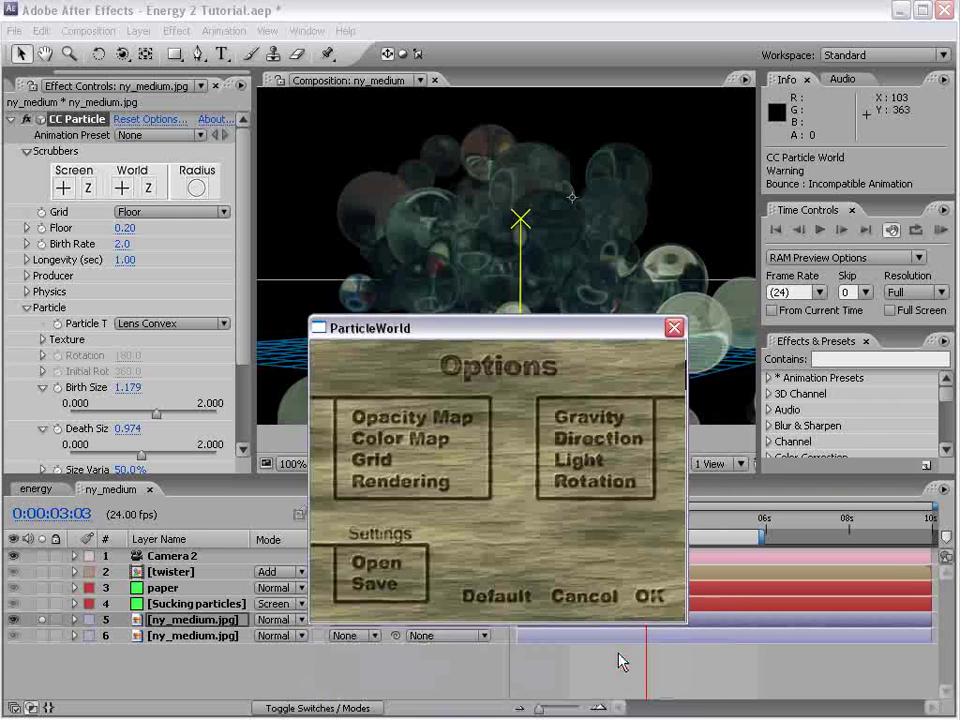
left_click(643, 600)
mouse_move(646, 521)
left_mouse_down()
mouse_move(667, 521)
mouse_move(653, 521)
left_mouse_up()
key("space")
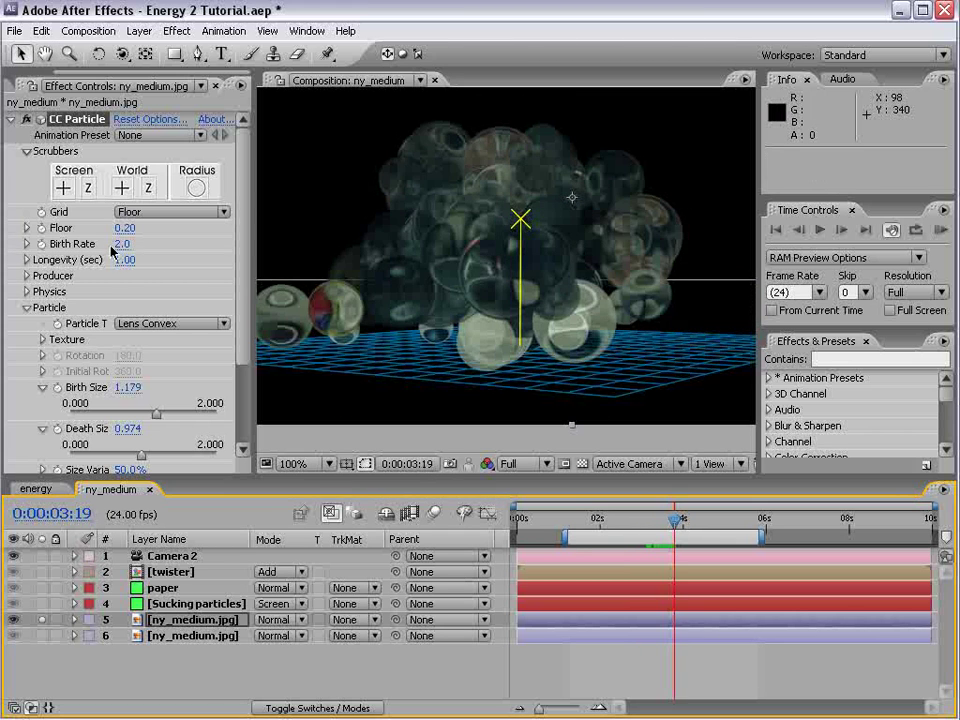
Set the lens particles' producer Position Y to 0.07 and Birth Rate to 0.4, and check them at 0:00:03:01.
left_click(27, 276)
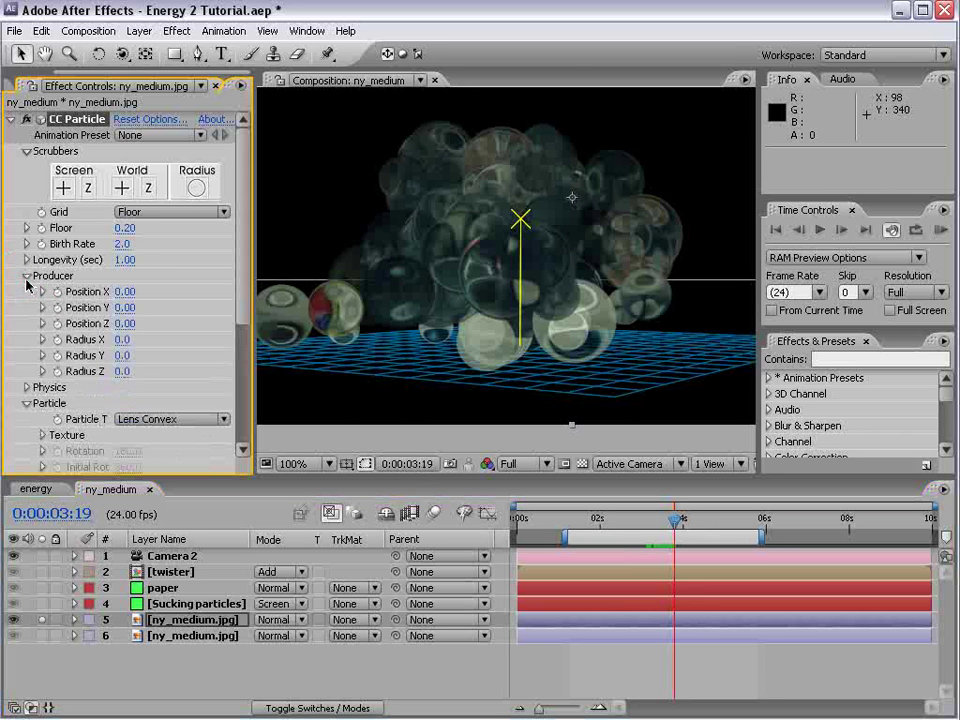
left_click_drag(122, 310, 126, 311)
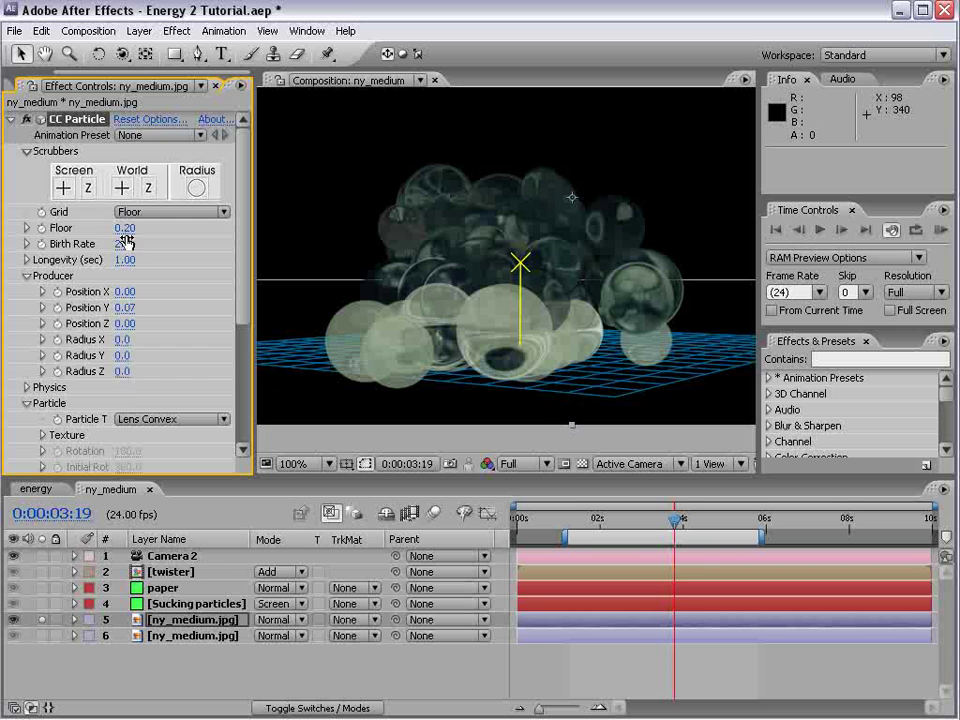
left_click_drag(122, 244, 108, 246)
left_click_drag(612, 520, 643, 518)
Set the lens particles' Gravity to 0.050, Position Y to 0.15 and Velocity to 0.37, and scrub to 0:00:04:23.
left_click_drag(242, 281, 242, 345)
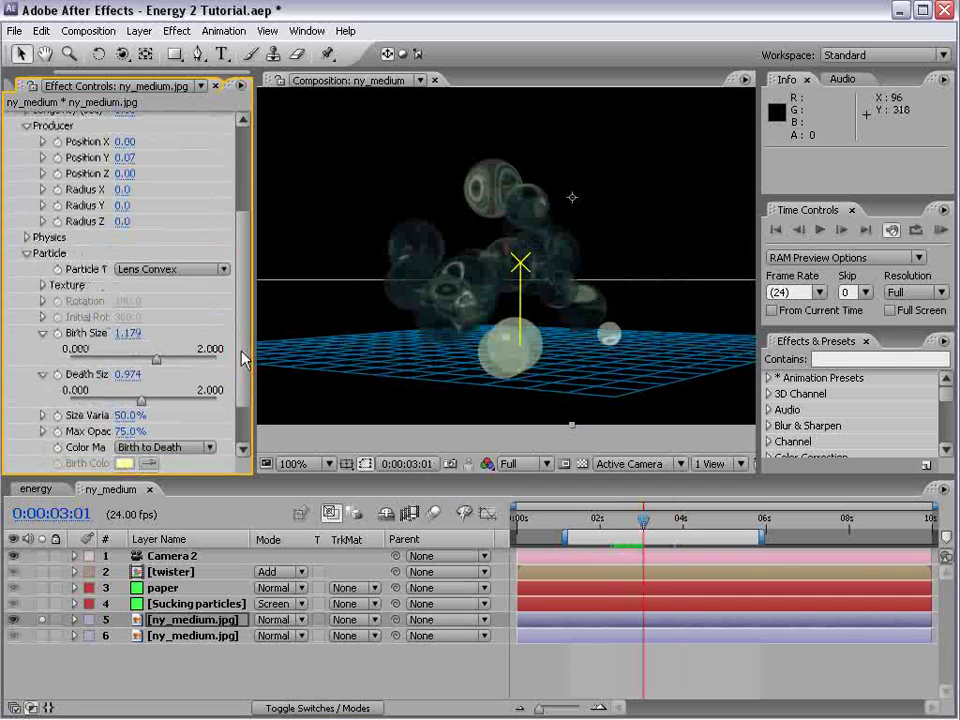
left_click(26, 238)
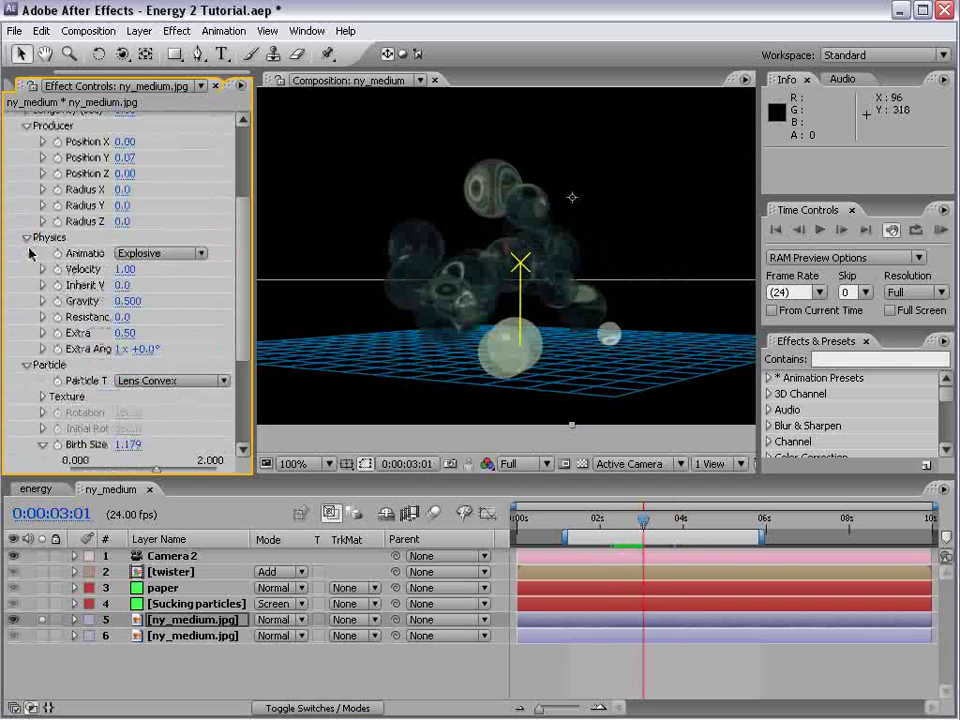
left_click(126, 301)
type("0.5")
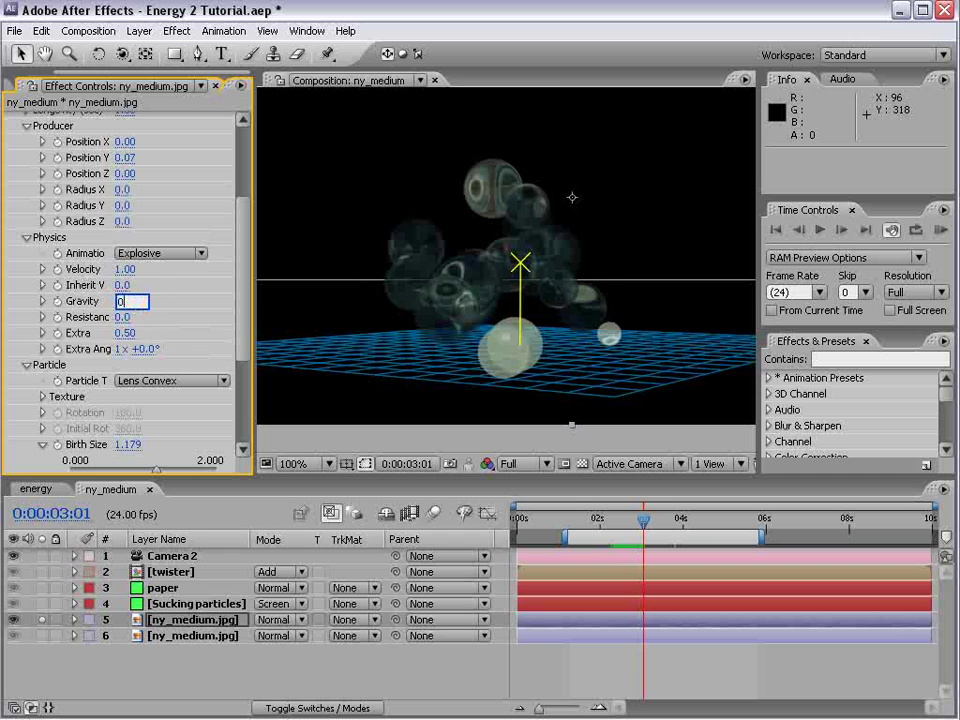
key("Return")
left_click_drag(120, 304, 126, 303)
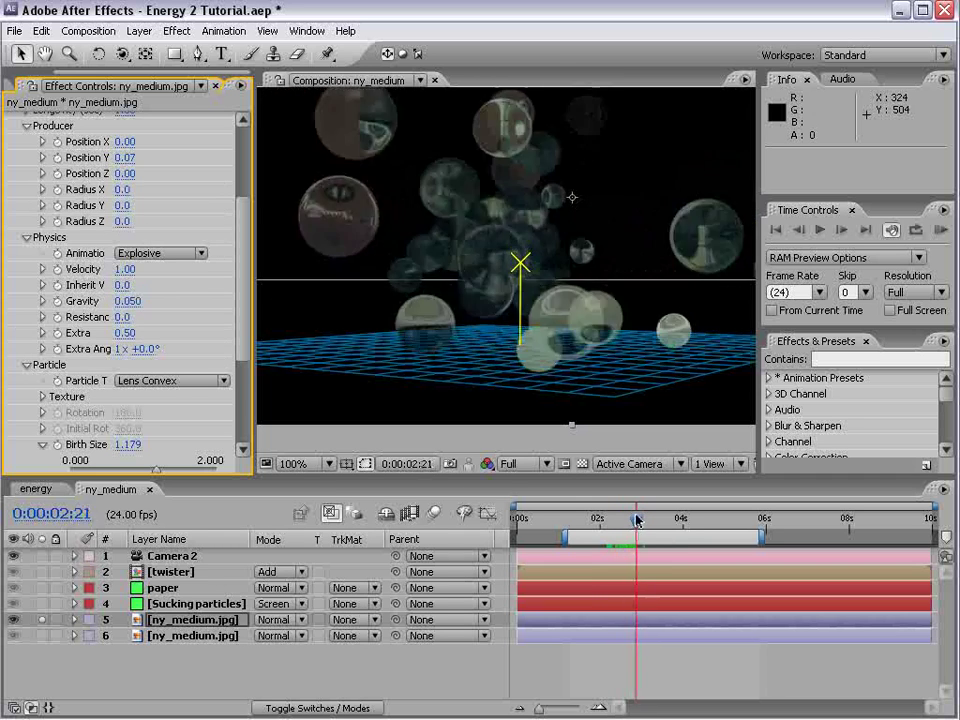
left_click_drag(122, 160, 131, 158)
left_click_drag(124, 269, 78, 284)
left_click_drag(627, 531, 721, 545)
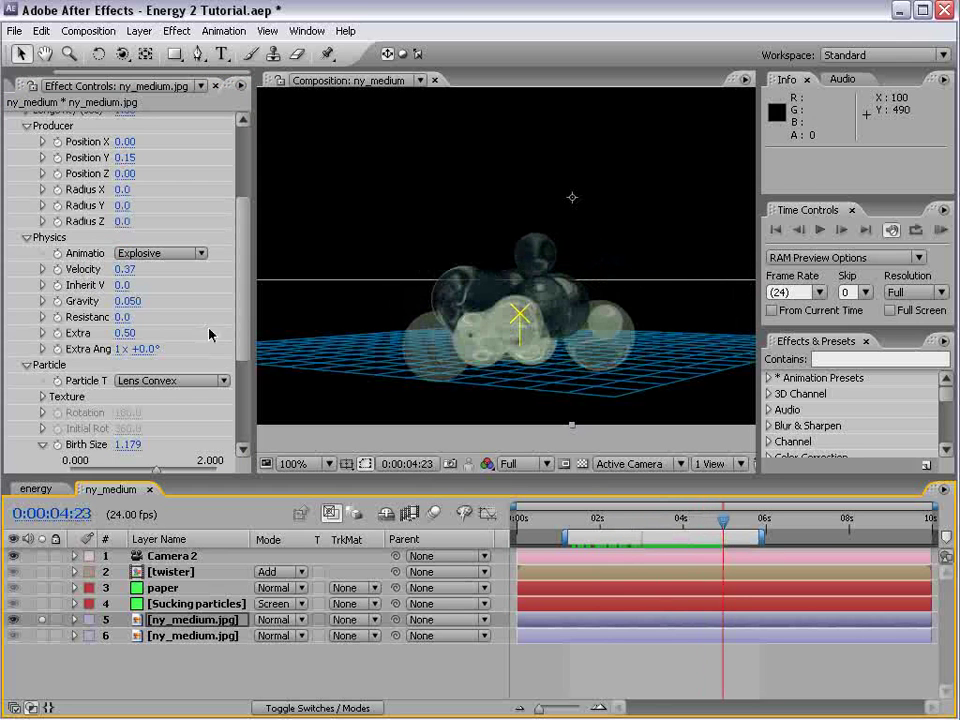
Choose the Fade In-Out Round preset for the lens particles' opacity map and check the motion at 0:00:03:08.
left_click_drag(242, 321, 190, 133)
left_click(166, 120)
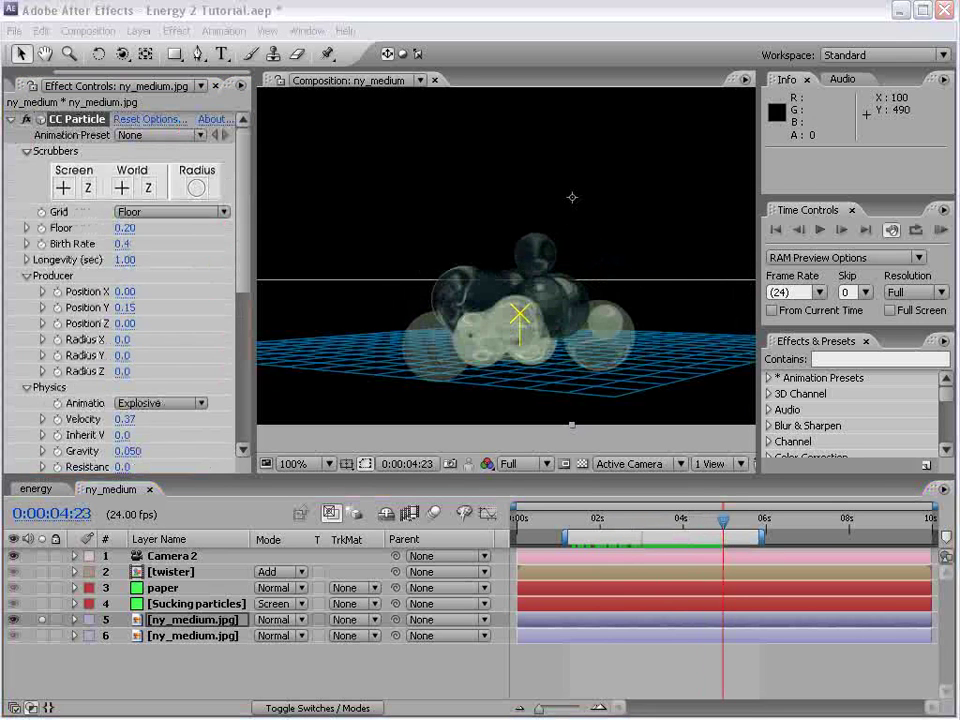
left_click(454, 400)
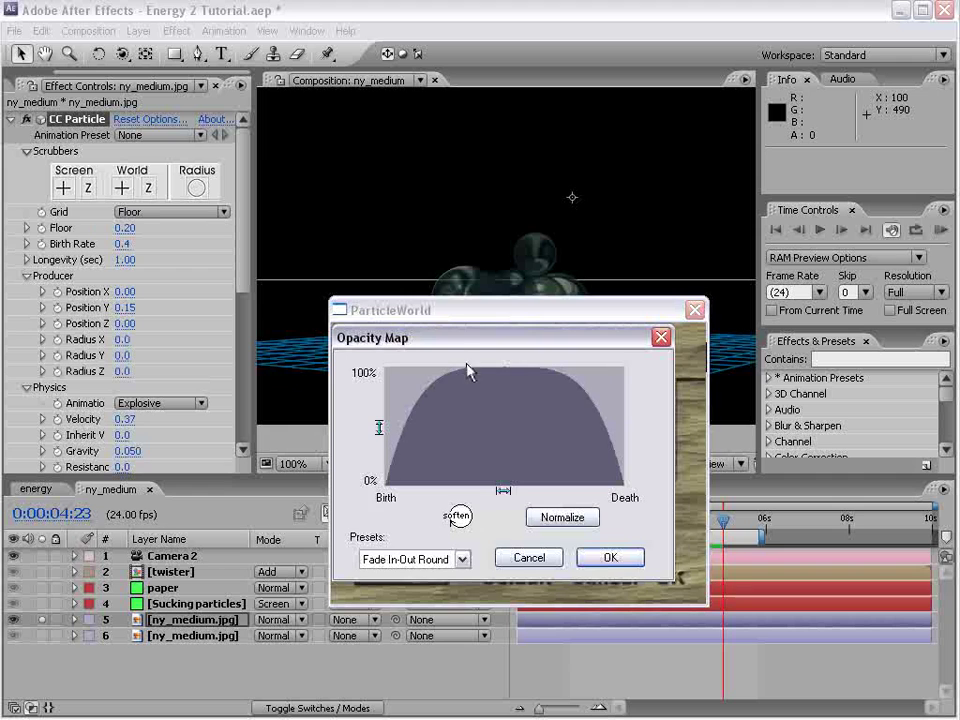
left_click(462, 560)
left_click(437, 564)
scroll(437, 564, "up", 3)
scroll(437, 564, "down", 3)
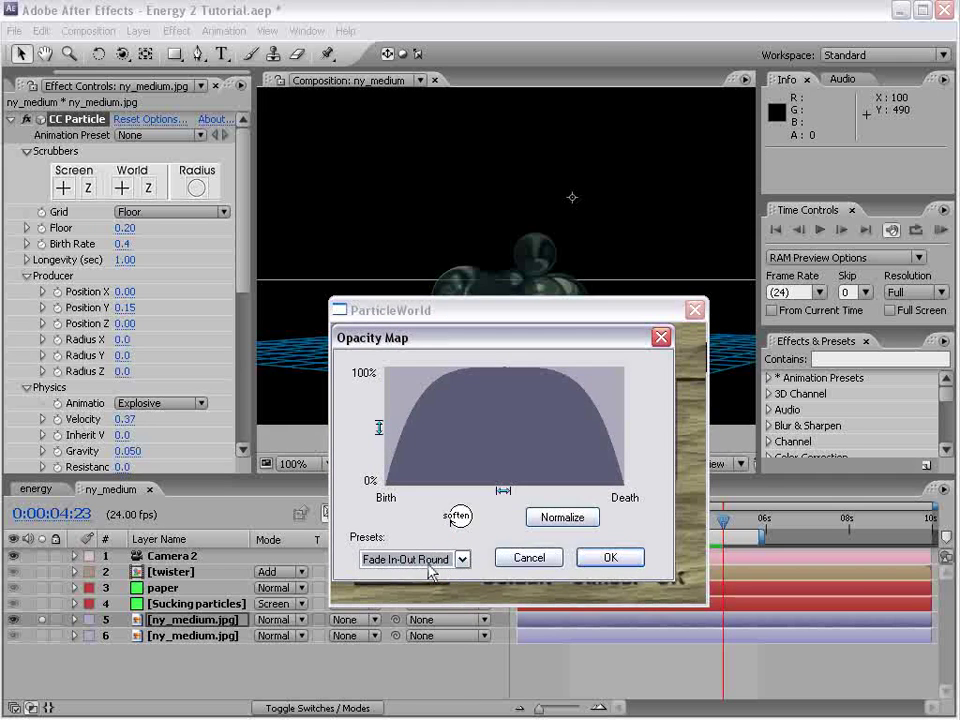
scroll(437, 564, "up", 1)
scroll(437, 564, "down", 1)
scroll(437, 564, "up", 1)
scroll(437, 564, "down", 1)
left_click(596, 565)
left_click(677, 580)
left_click_drag(600, 520, 655, 522)
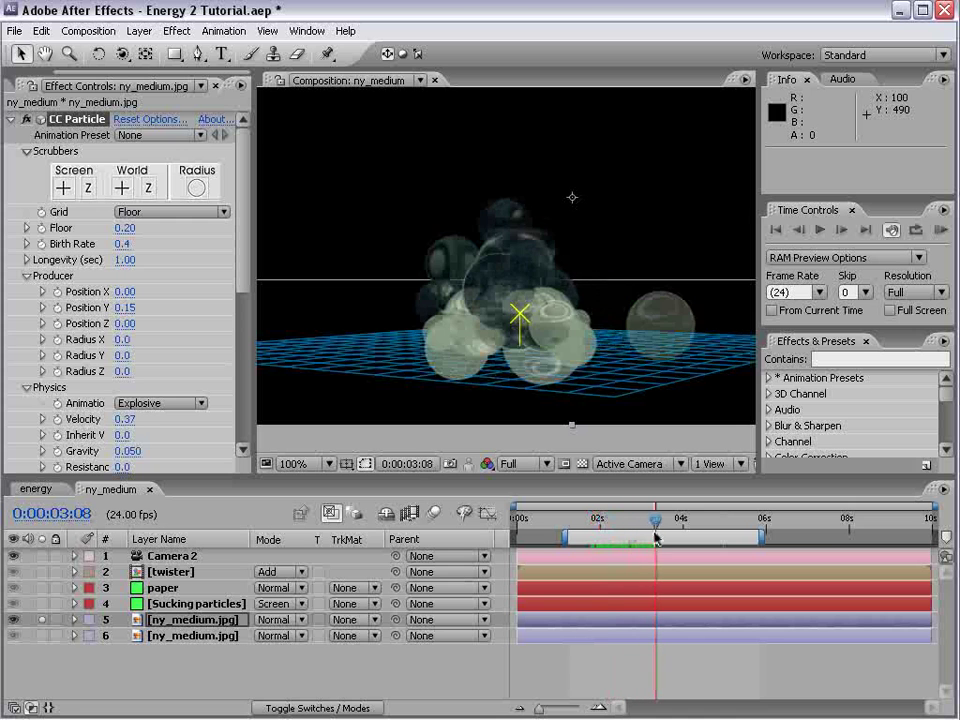
Unsolo the upper ny_medium.jpg copy, turn its particle grid off and preview the composite up to 0:00:02:20.
left_click(43, 621)
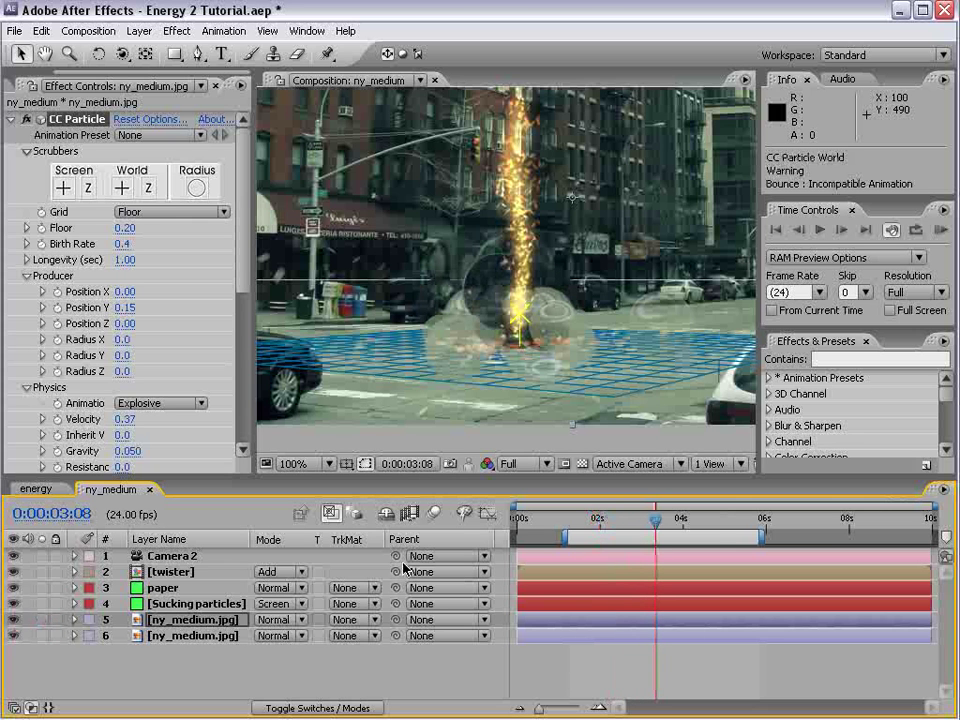
left_click(137, 212)
left_click(137, 146)
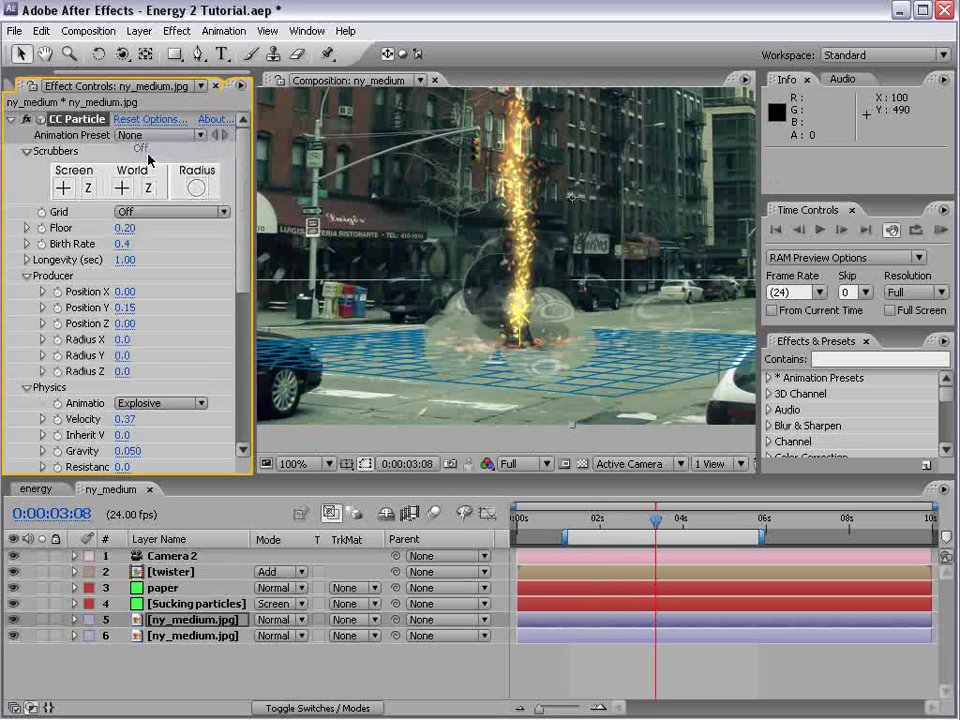
left_click_drag(652, 522, 620, 522)
key("space")
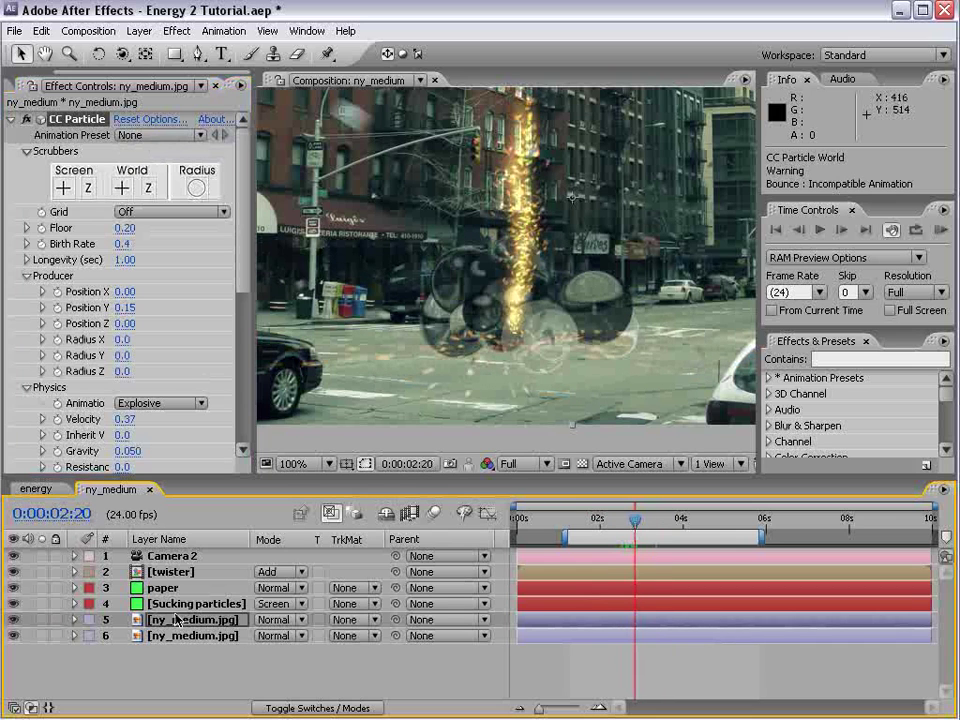
Apply Curves to the upper ny_medium.jpg copy, raising the red channel and lowering the blue for an orange tint.
left_click(176, 31)
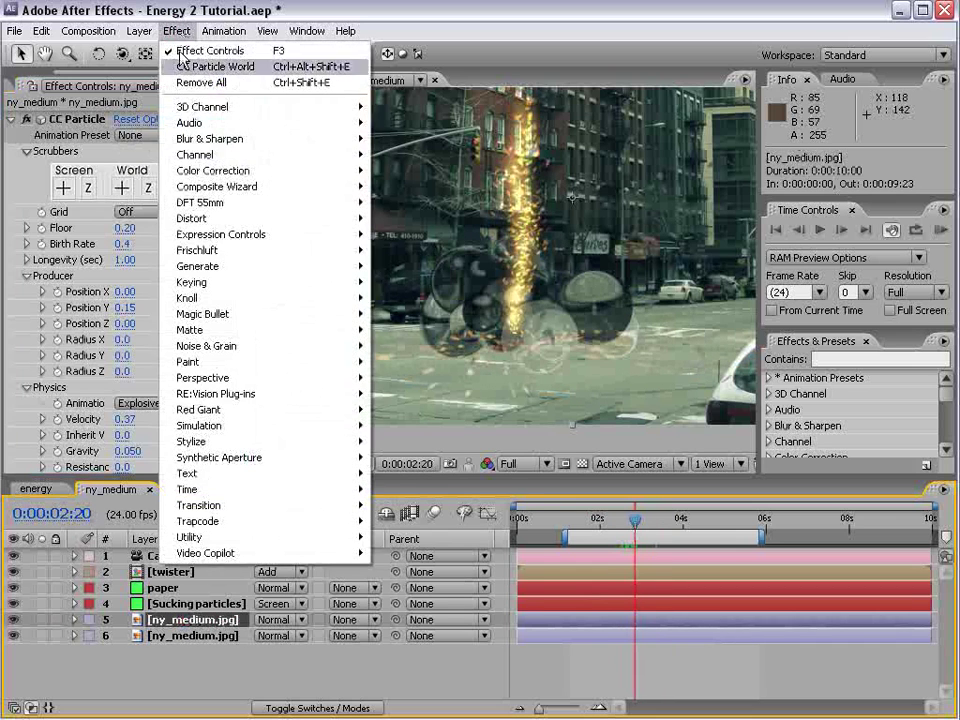
mouse_move(230, 171)
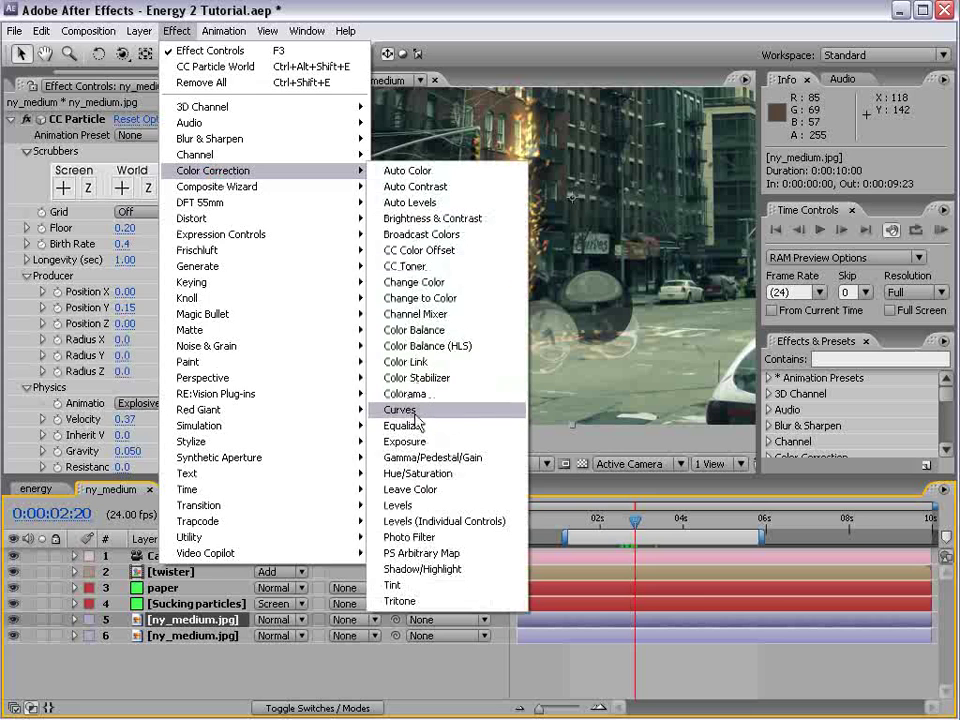
left_click(417, 418)
mouse_move(122, 388)
left_mouse_down()
mouse_move(131, 397)
mouse_move(103, 363)
mouse_move(109, 396)
mouse_move(124, 400)
left_mouse_up()
left_click(143, 264)
left_click(142, 283)
left_click(142, 263)
left_click(139, 294)
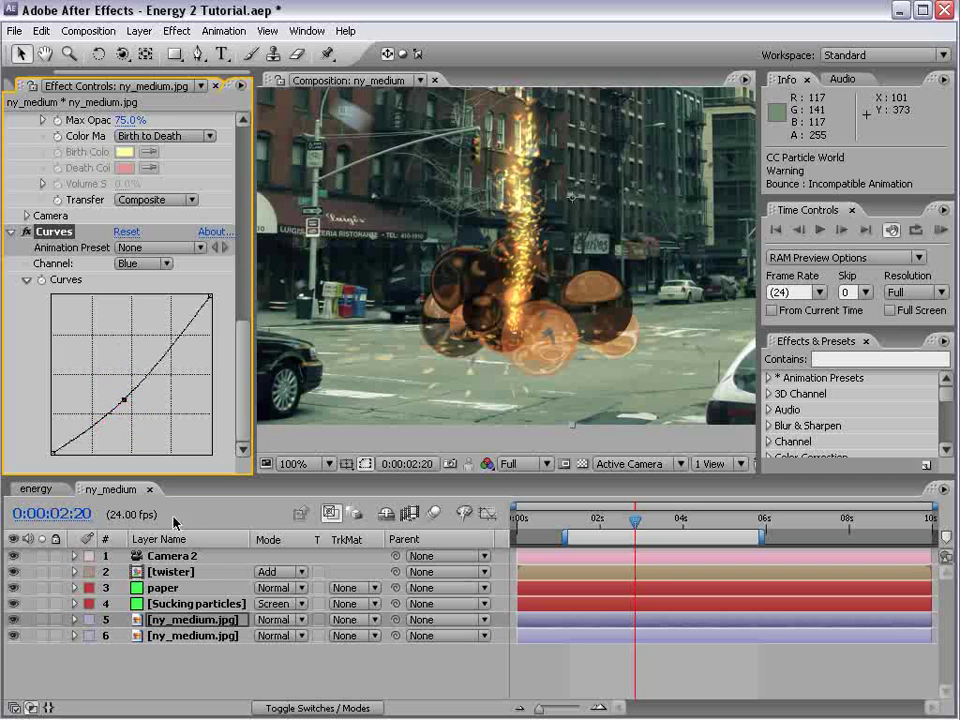
Set the upper ny_medium.jpg copy's blending mode to Add and check it around 0:00:03:01.
left_click(280, 619)
left_click(325, 705)
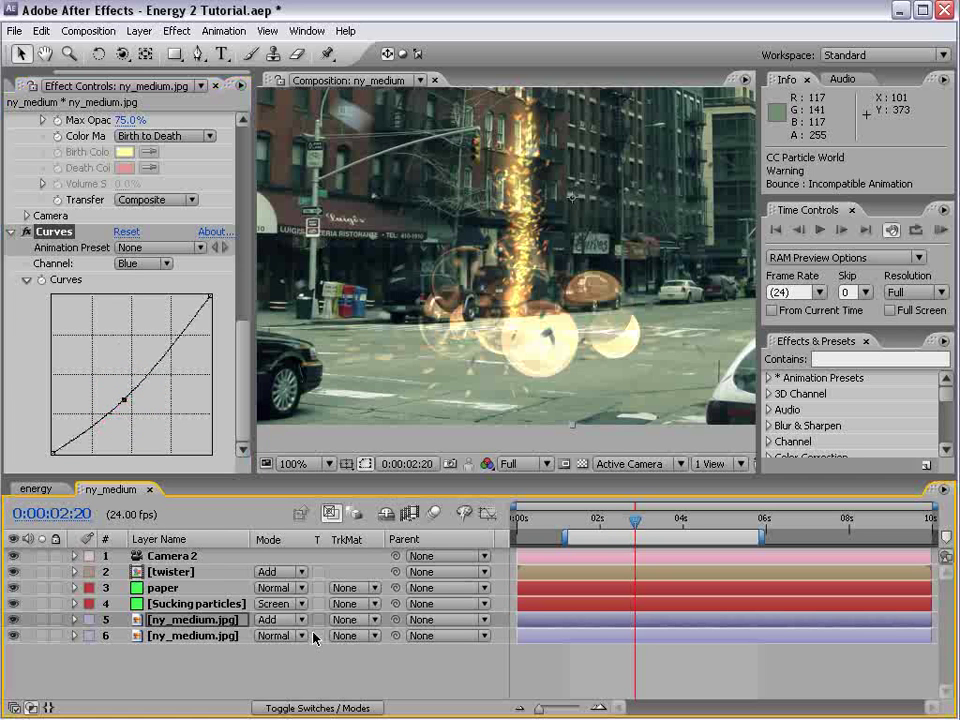
left_click_drag(614, 519, 643, 522)
Widen the lens particles' producer radius and set Birth Size to 0.639 and Death Size to 0.694.
left_click_drag(240, 355, 240, 150)
left_click_drag(122, 337, 138, 318)
left_click_drag(122, 352, 131, 351)
left_click_drag(241, 202, 244, 277)
left_click_drag(127, 288, 110, 328)
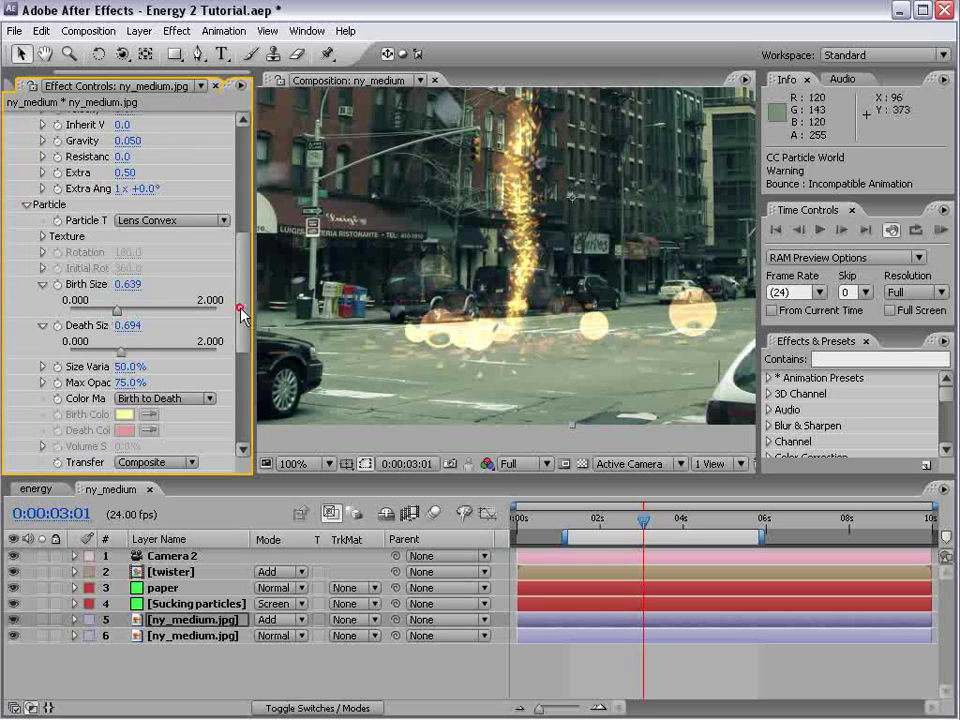
Review the red curve, raise the blue curve back to nearly straight and check the tint at 0:00:02:06.
left_click_drag(242, 310, 242, 400)
left_click(143, 265)
left_click(142, 231)
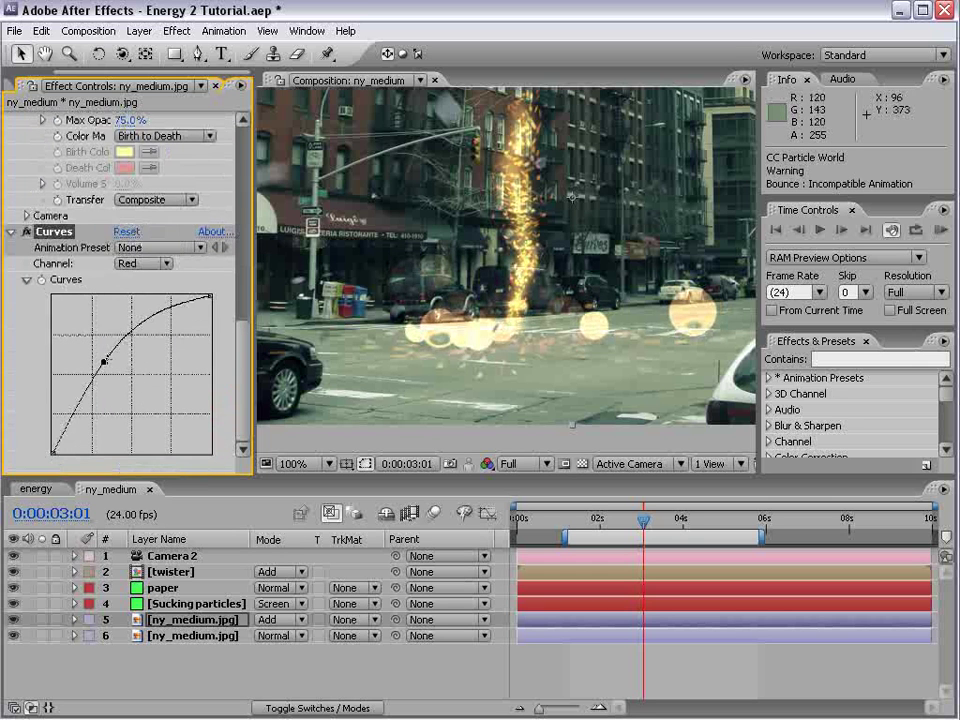
left_click(150, 264)
left_click(146, 300)
mouse_move(113, 397)
left_mouse_down()
mouse_move(101, 381)
mouse_move(114, 387)
left_mouse_up()
left_click_drag(600, 528, 608, 528)
Adjust the lens particles' red curve, lower the green channel and check the color at 0:00:02:14.
left_click(146, 263)
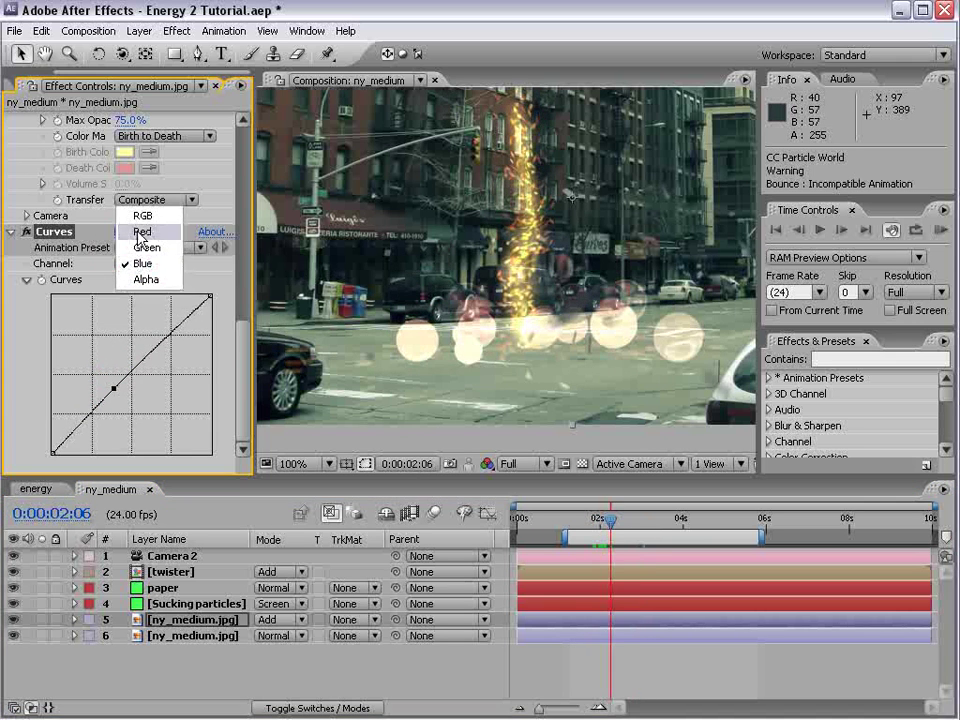
left_click(141, 233)
left_click(100, 360)
left_click(146, 263)
left_click(146, 248)
left_click_drag(132, 374, 145, 417)
mouse_move(612, 522)
left_mouse_down()
mouse_move(639, 521)
mouse_move(623, 521)
left_mouse_up()
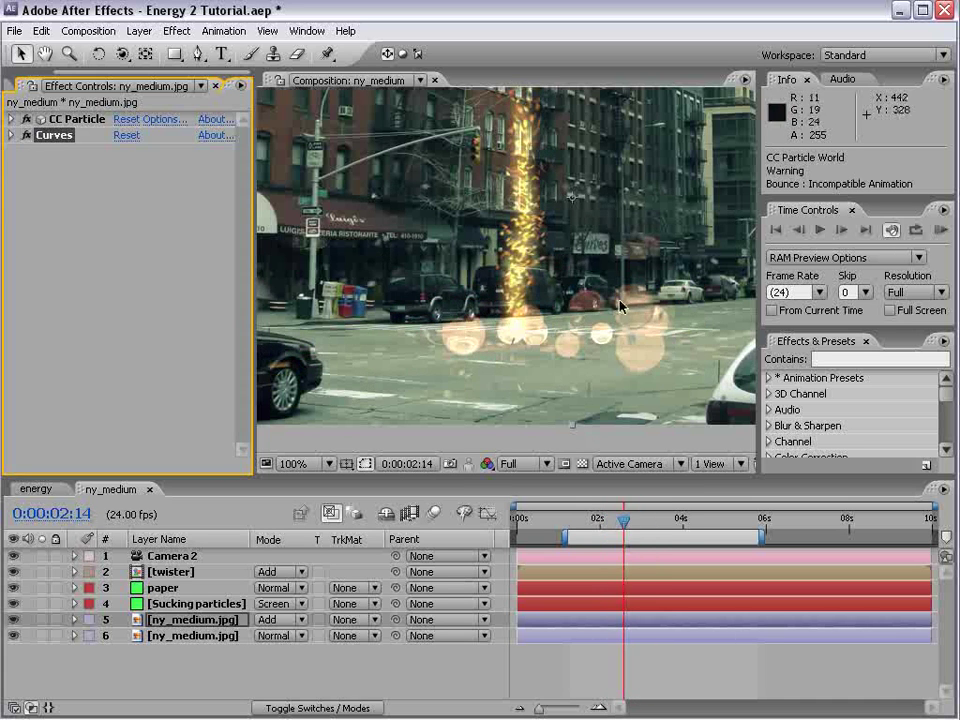
Add Smoke Element.jpg as the top layer of the ny_medium composition, starting at the beginning, with the whole frame in view.
left_click(27, 85)
left_click(70, 261)
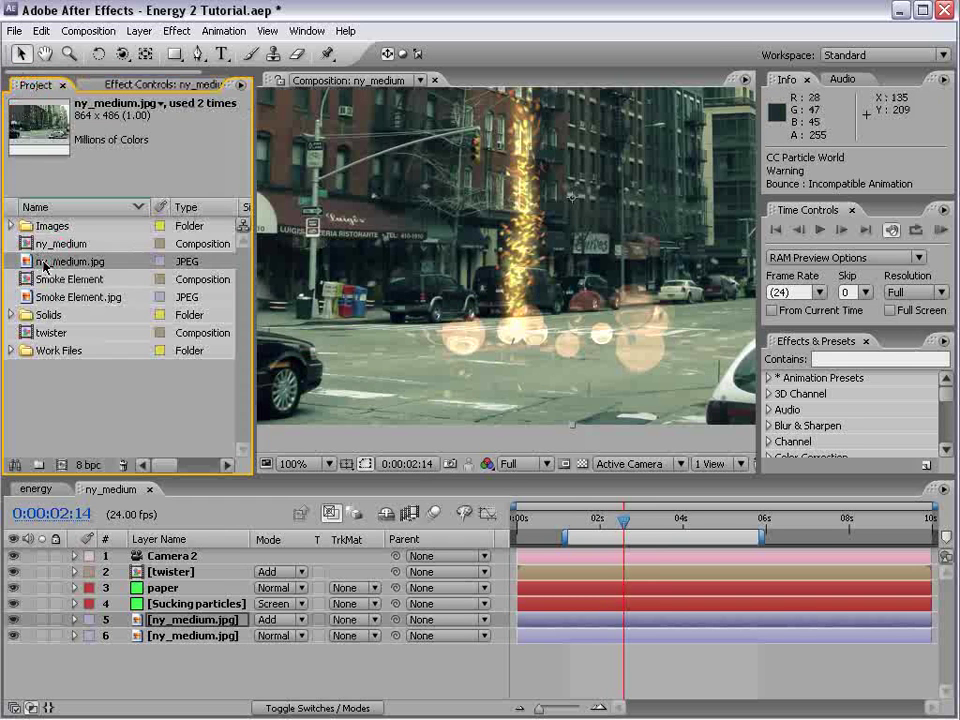
left_click(40, 297)
left_click_drag(27, 298, 631, 553)
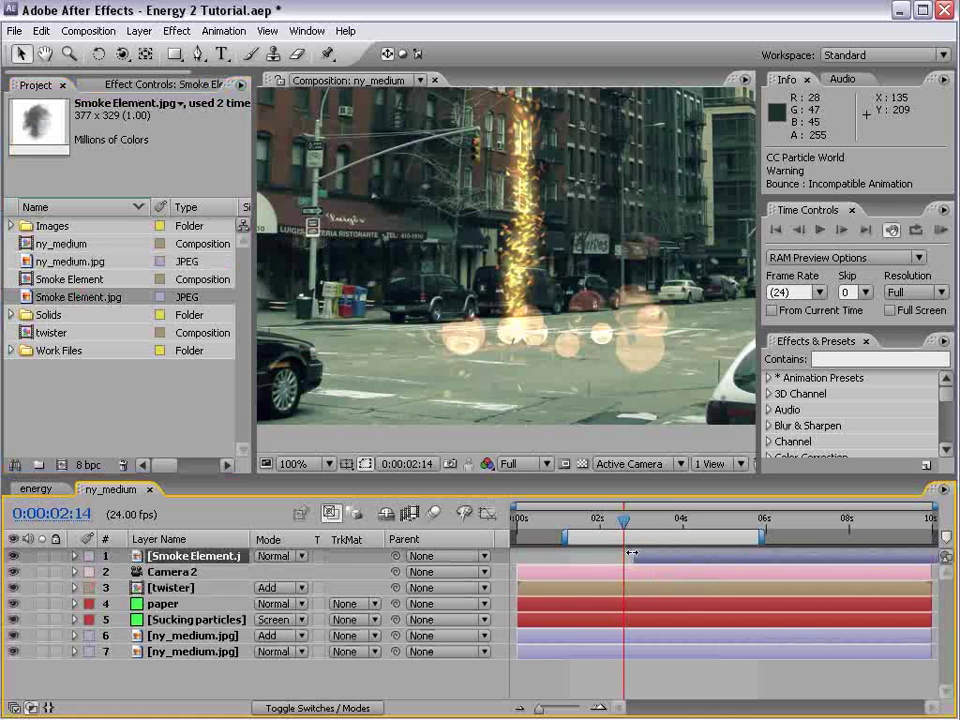
key("alt+Home")
scroll(606, 298, "down", 1)
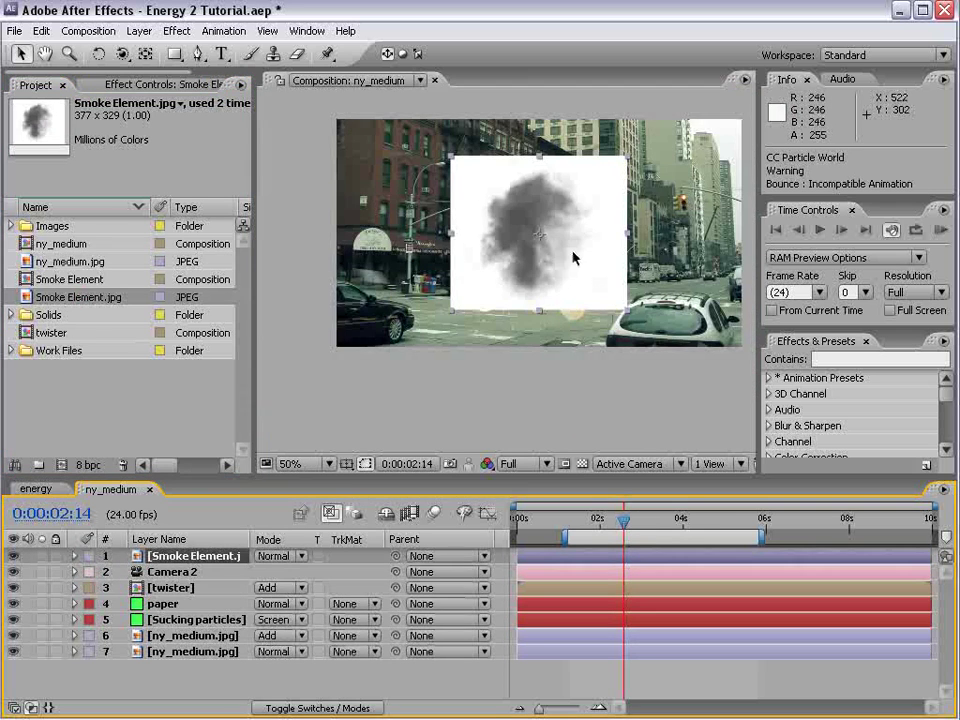
left_click_drag(574, 257, 509, 296)
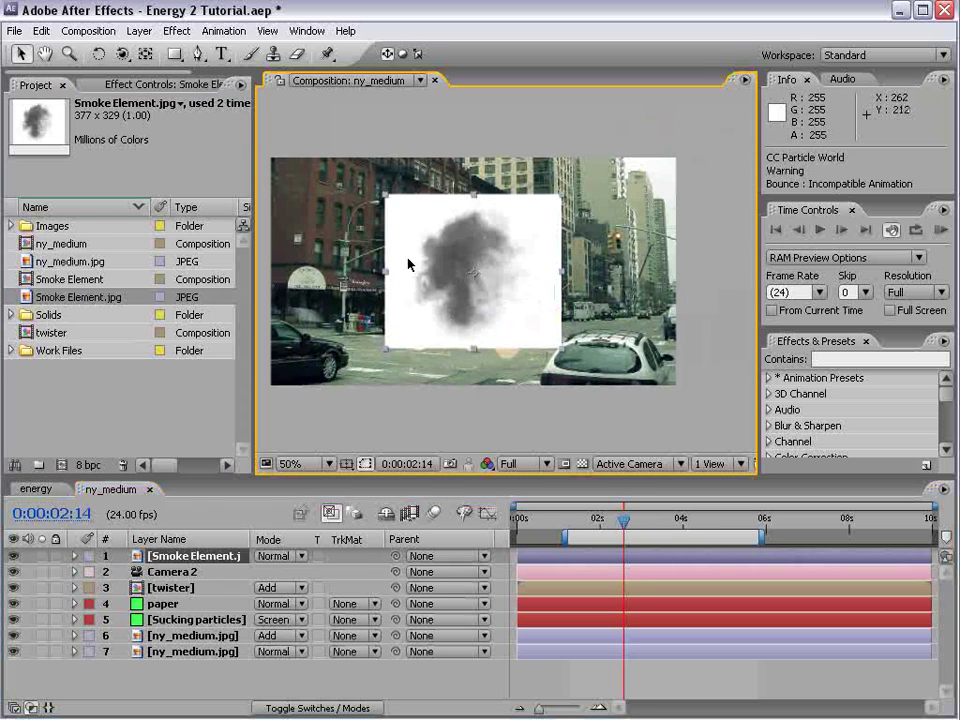
Pre-compose the smoke layer as Smoke Element.jpg Comp 1, moving all attributes, and open that composition.
left_click(132, 31)
left_click(178, 586)
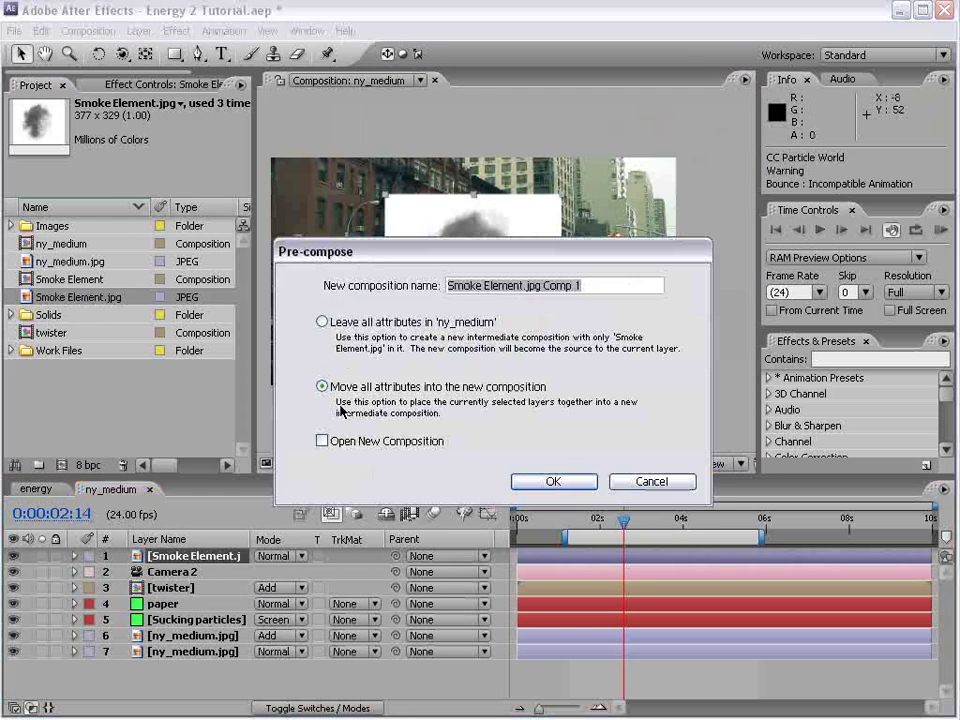
left_click(567, 482)
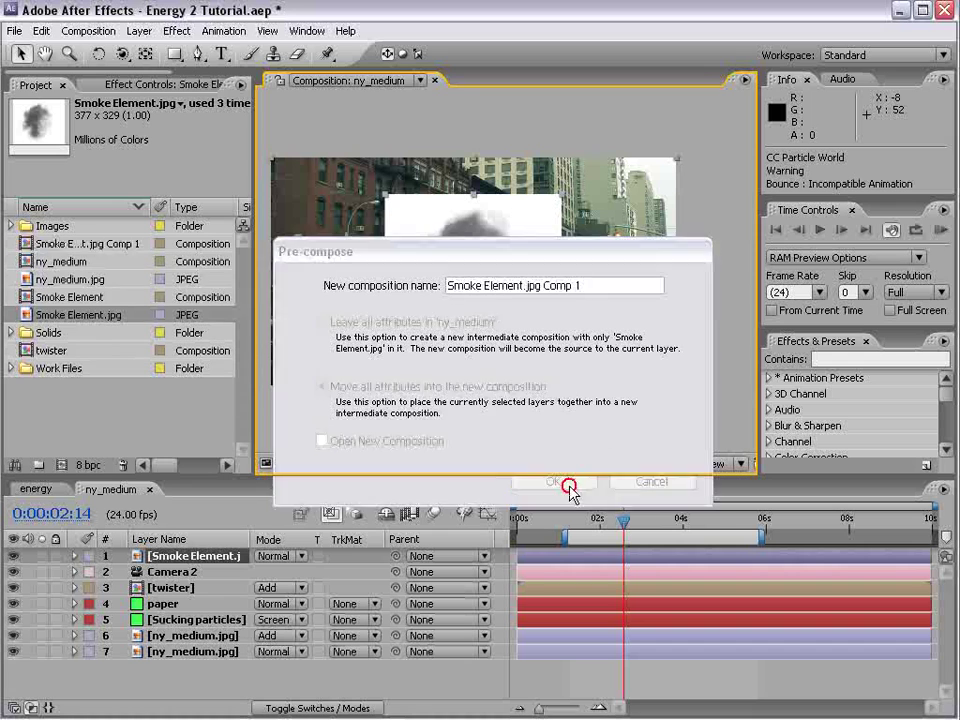
double_click(190, 556)
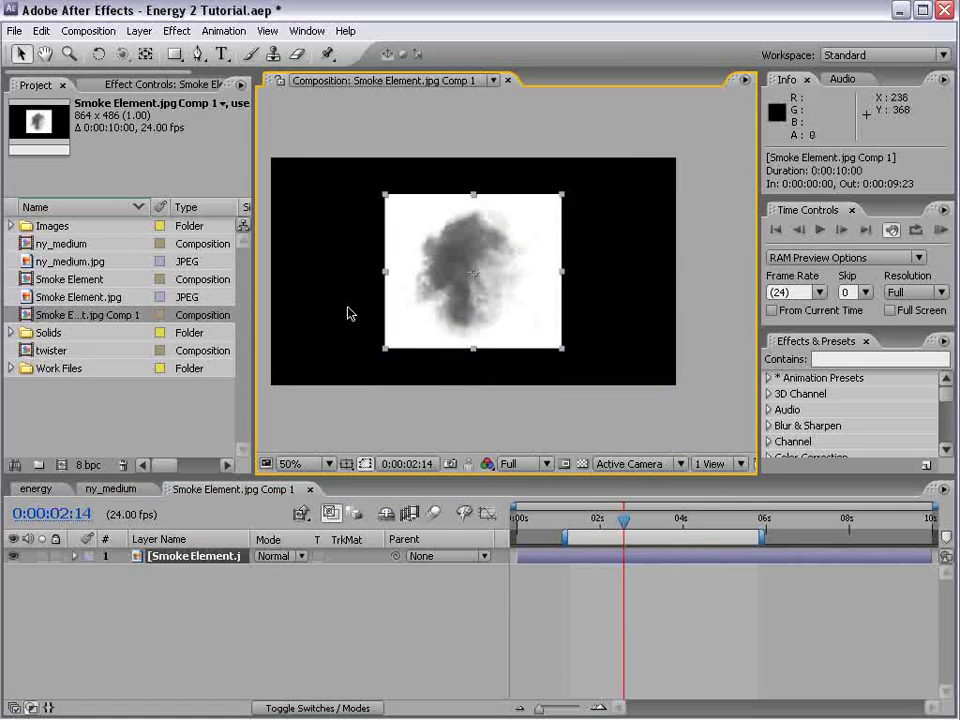
Duplicate the smoke layer and give the lower copy a Luma Inverted Matte from the upper one, inspecting the edges.
left_click(200, 556)
key("ctrl+d")
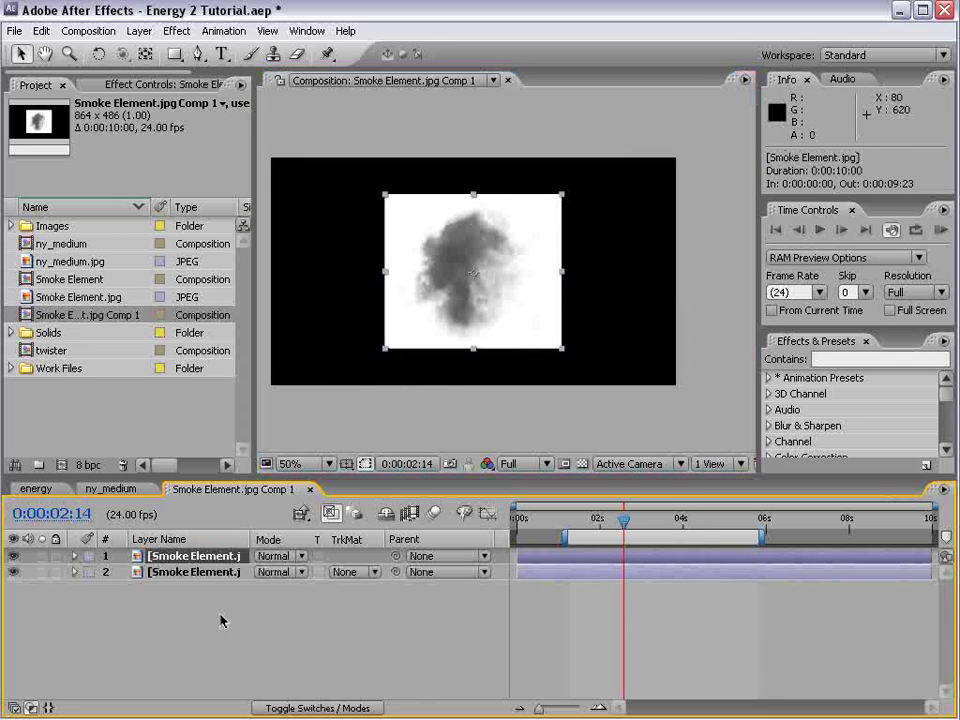
left_click(190, 576)
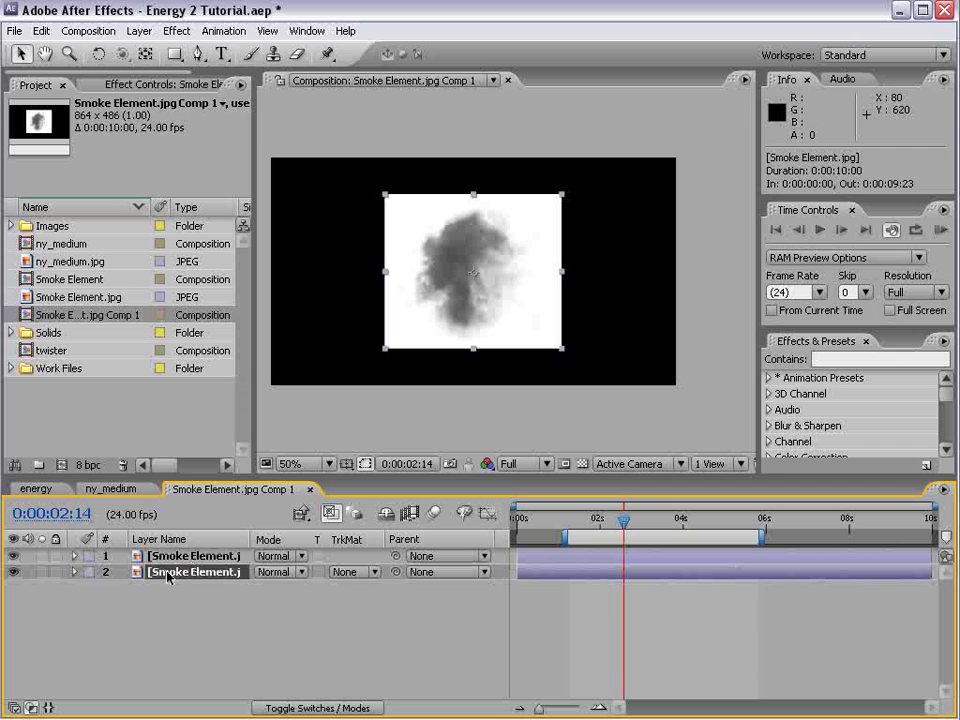
left_click(343, 573)
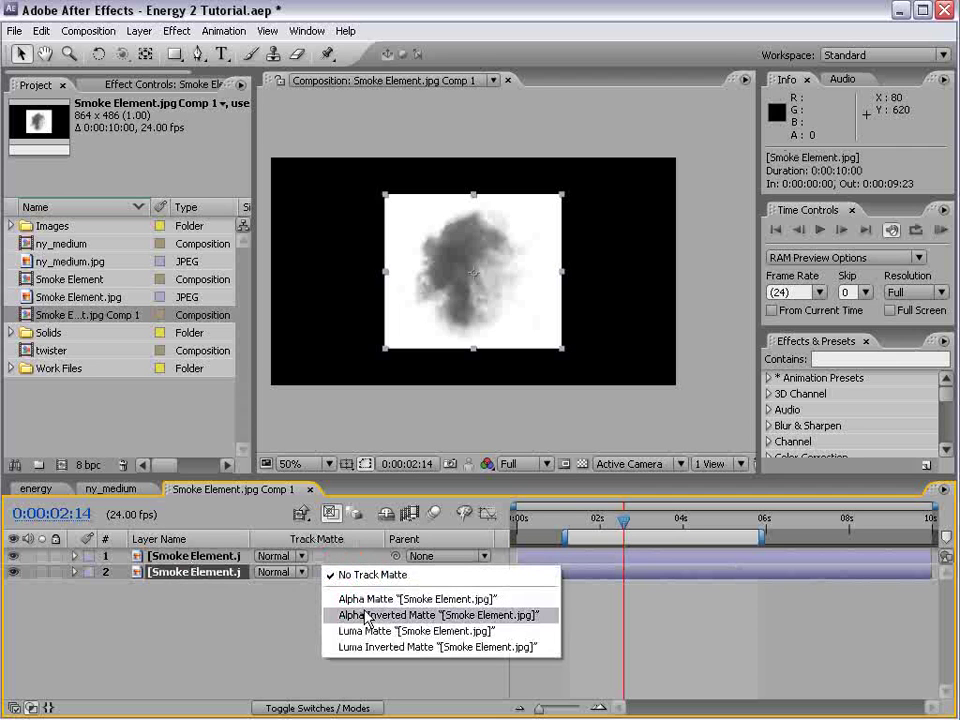
left_click(400, 631)
left_click(345, 572)
left_click(352, 591)
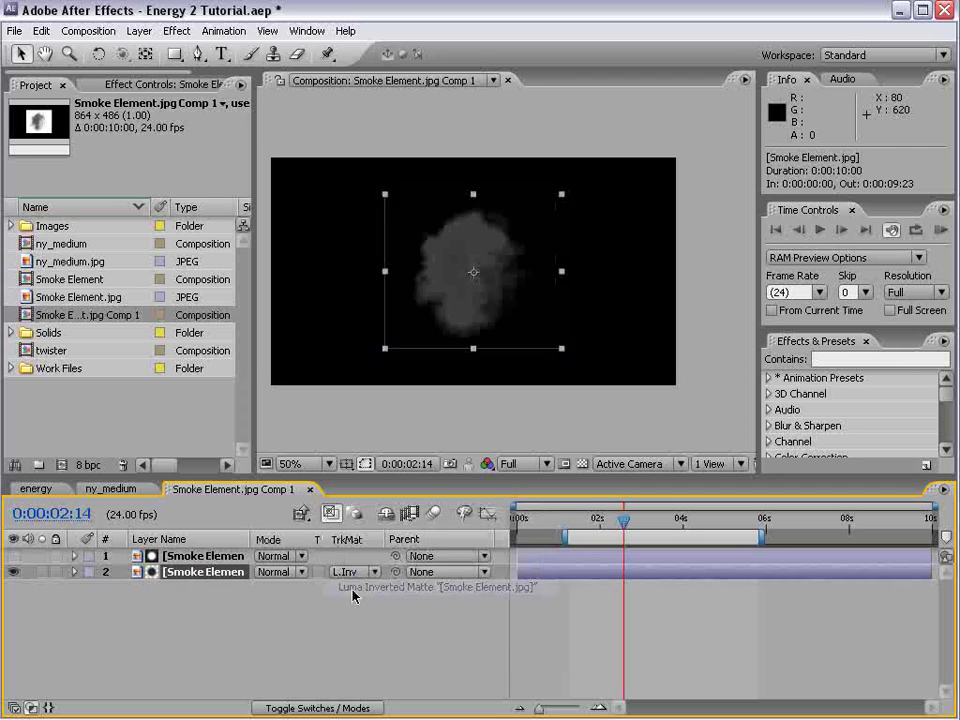
key("period")
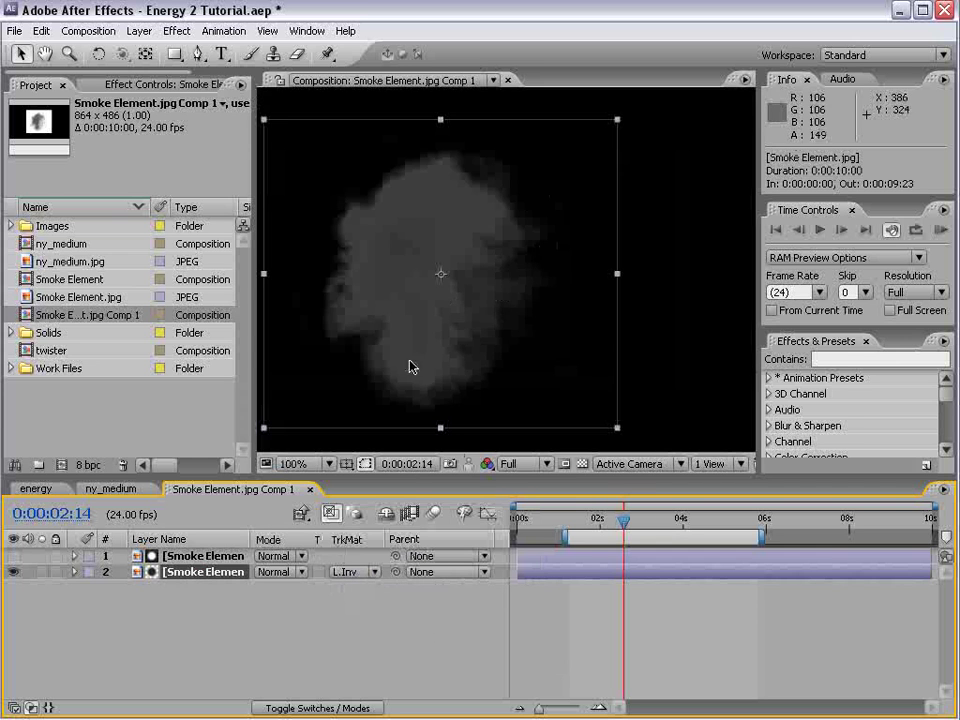
key("comma")
Apply the Fill effect to the lower smoke layer and set its color to white (FFFFFF).
left_click(177, 31)
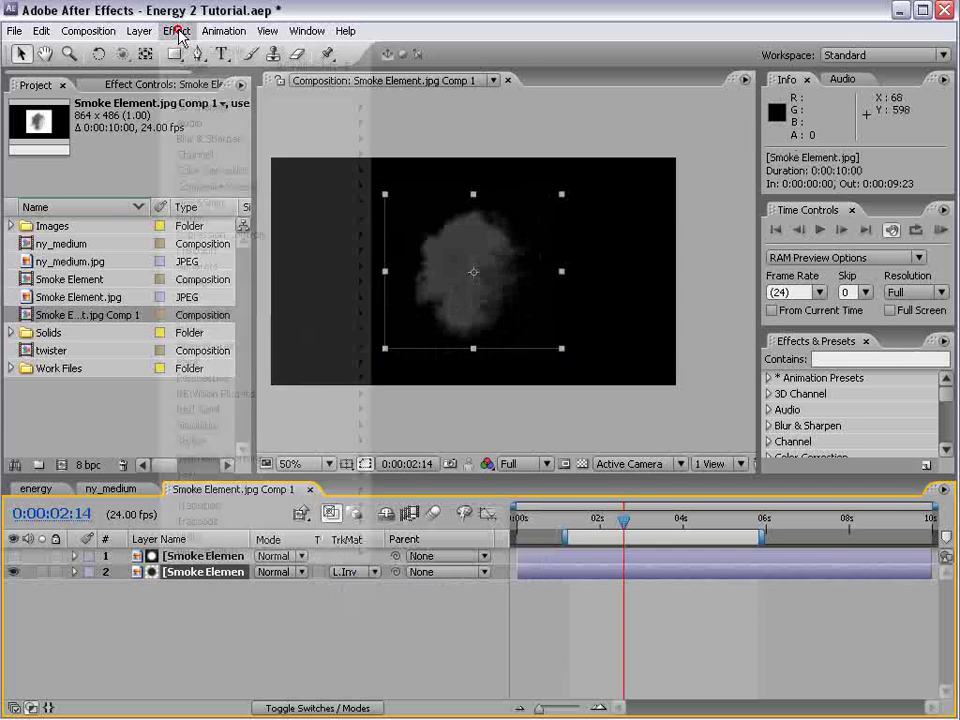
mouse_move(290, 266)
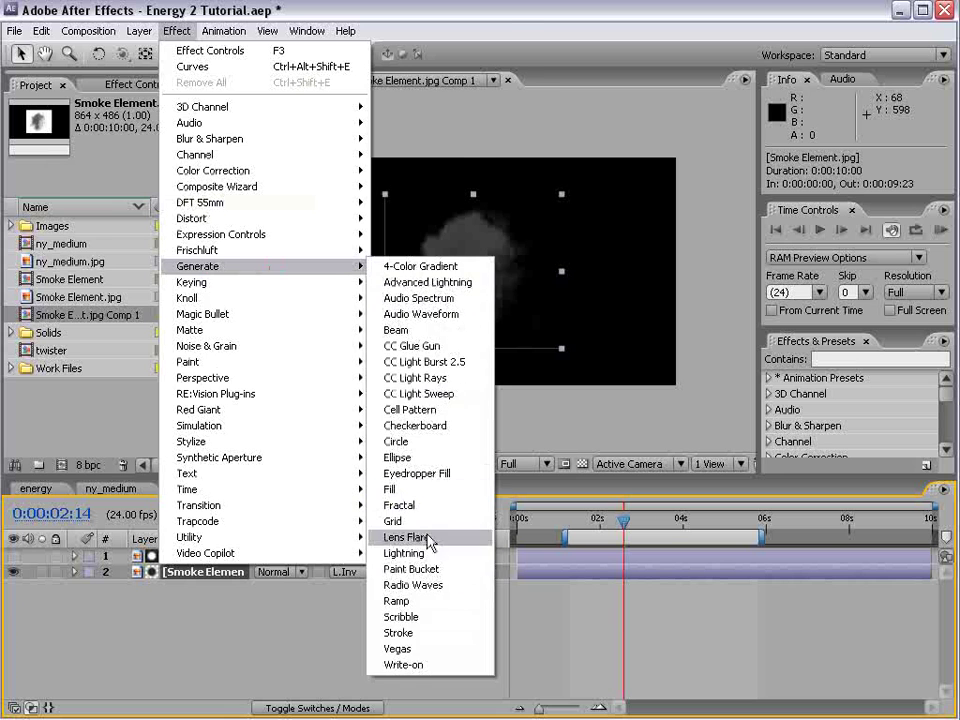
left_click(420, 489)
left_click(124, 182)
left_click_drag(322, 447, 198, 382)
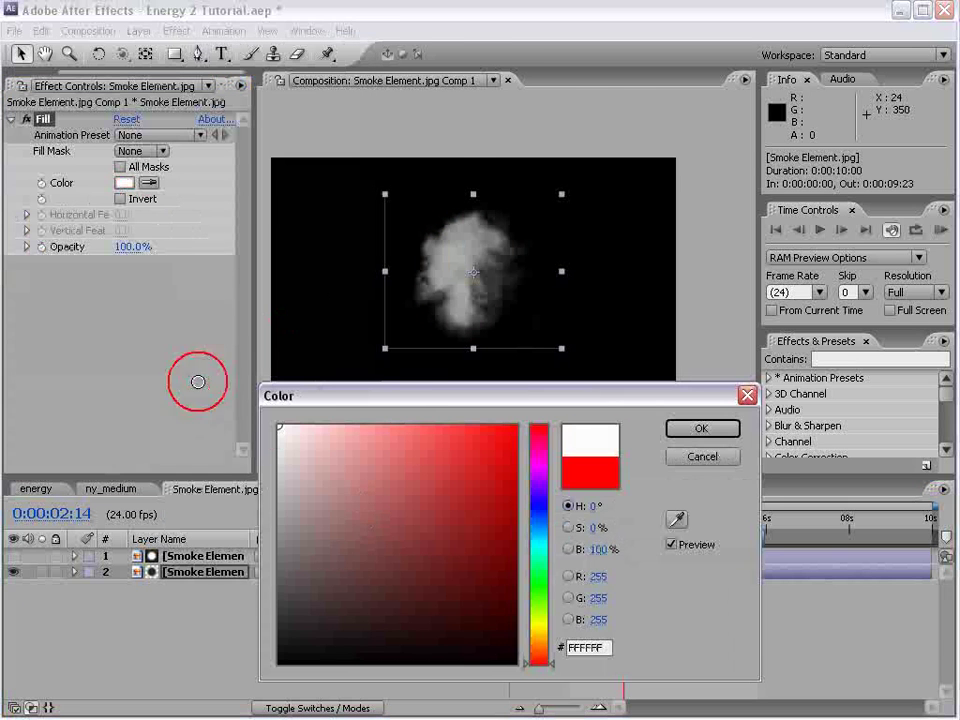
left_click(703, 430)
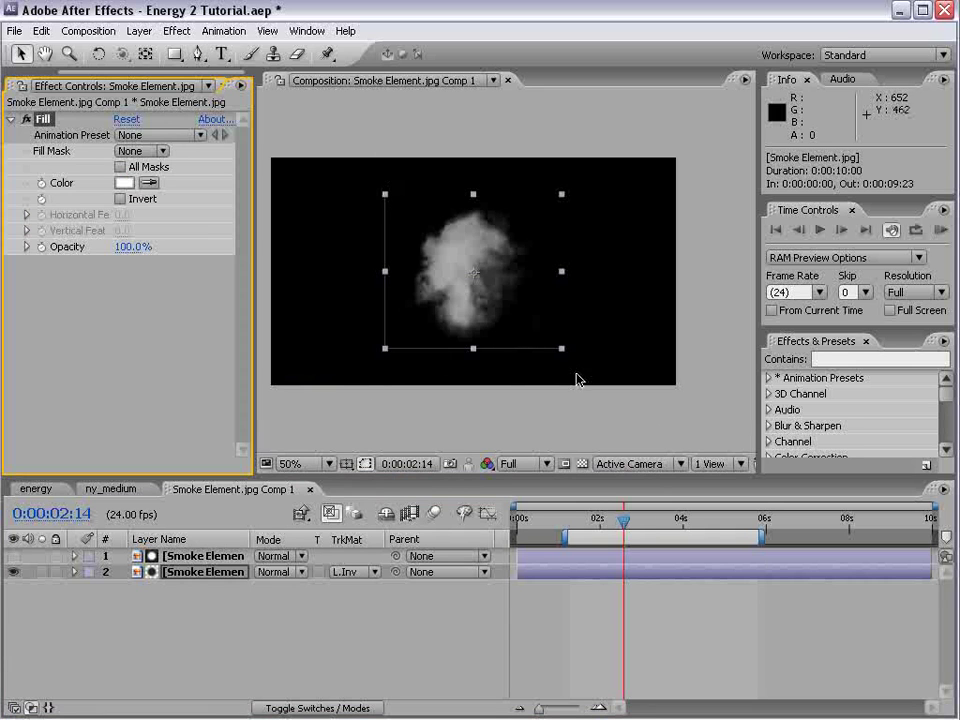
Draw a rectangular mask about 410 by 372 px around the smoke on the lower layer, trimming its border.
left_click(177, 56)
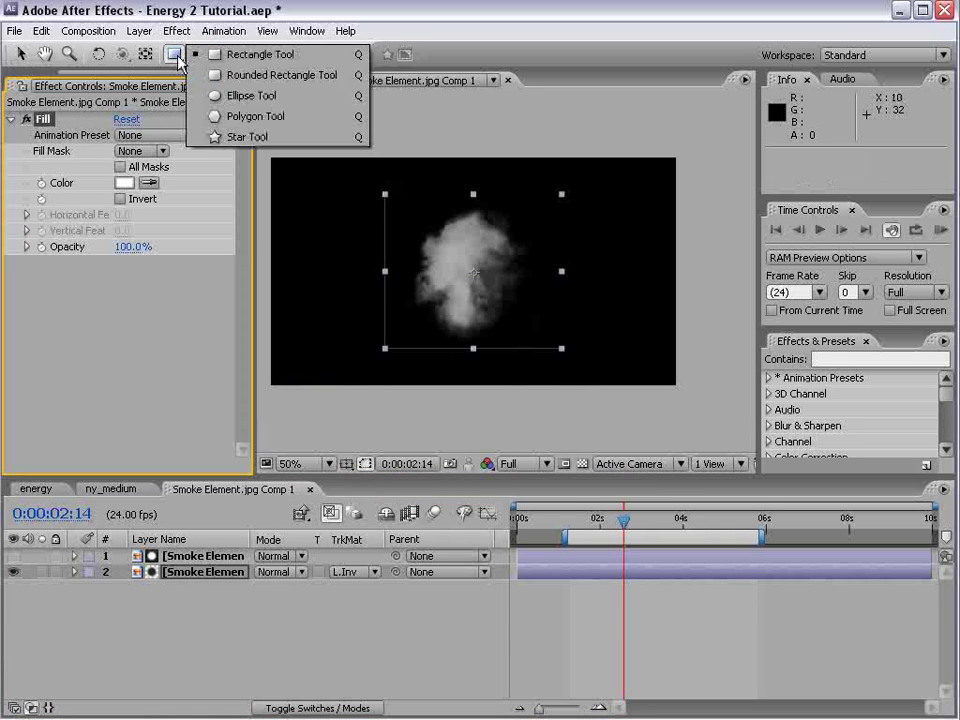
left_click(215, 54)
left_click_drag(389, 195, 582, 370)
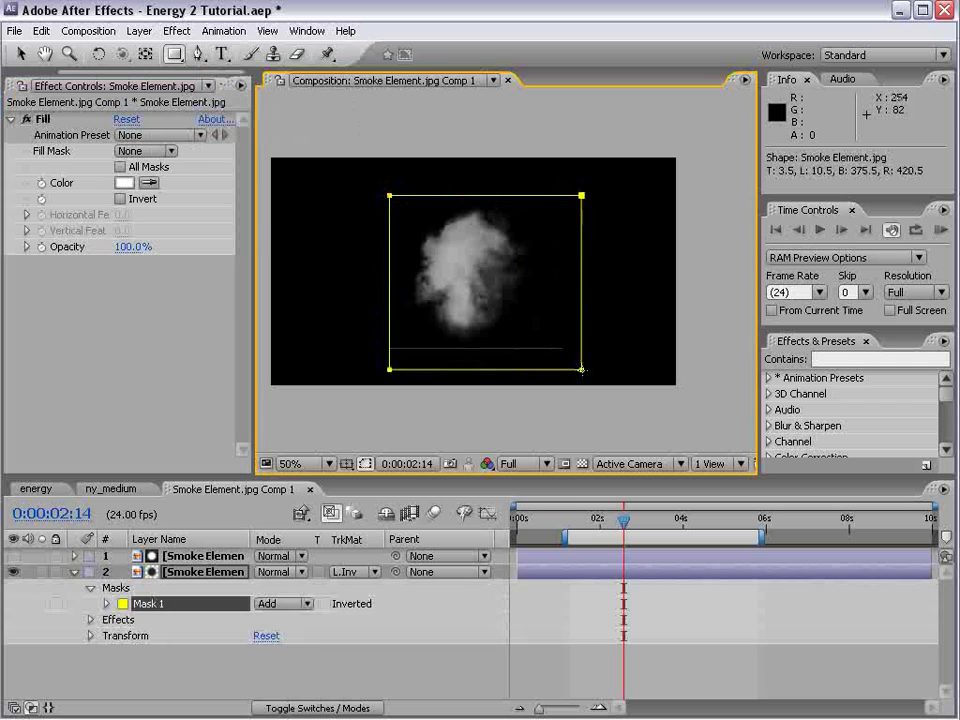
left_click(677, 632)
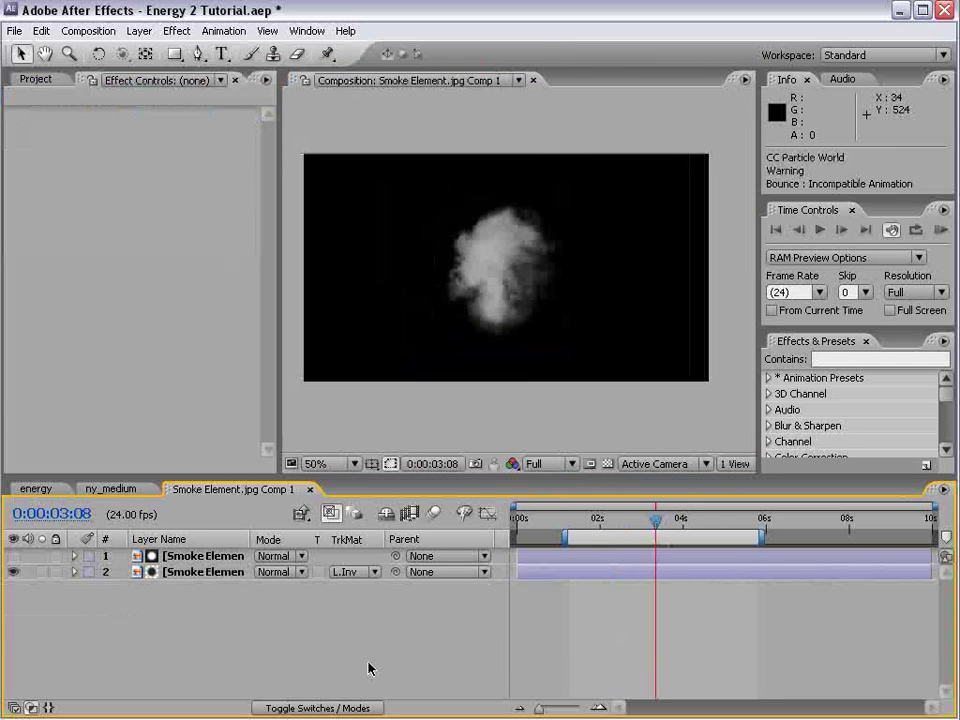
Scale both smoke layers in Smoke Element.jpg Comp 1 down to 50%.
left_click(215, 557)
left_click(210, 572, "shift")
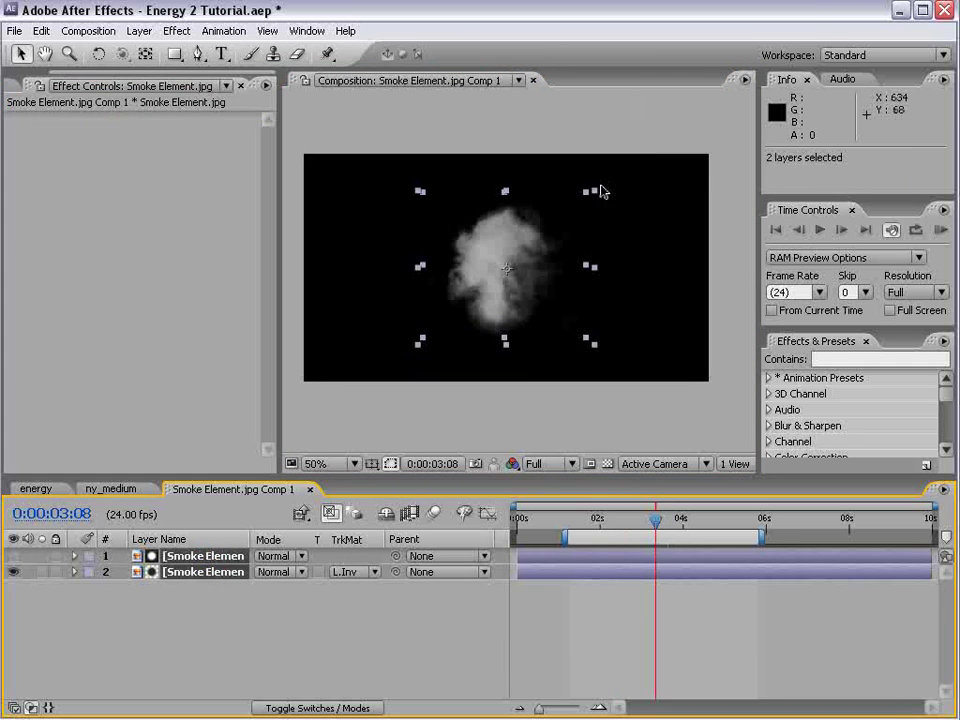
left_click_drag(594, 194, 554, 222)
key("s")
left_click(283, 572)
type("50")
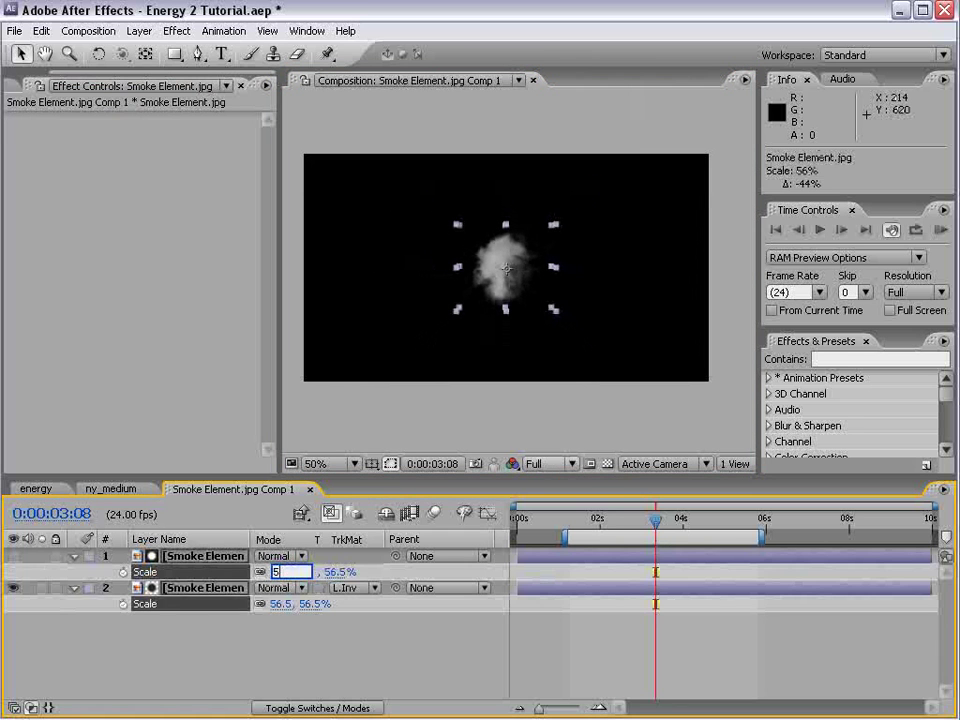
key("Return")
left_click(625, 655)
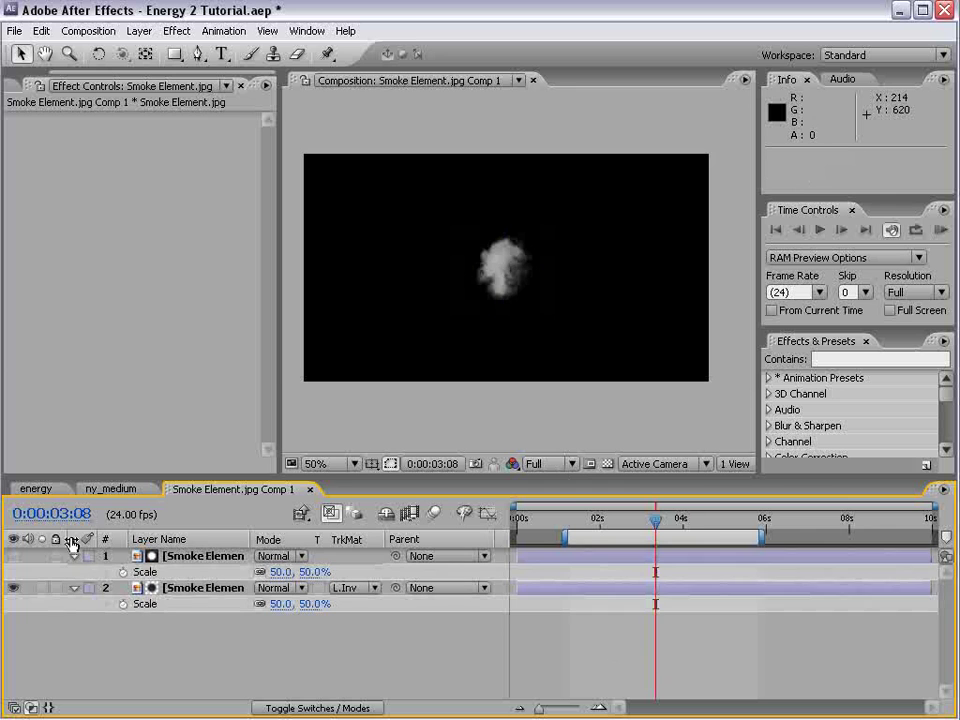
Return to the ny_medium composition and apply CC Particle World to the smoke composition layer.
left_click(110, 490)
scroll(496, 305, "up", 2)
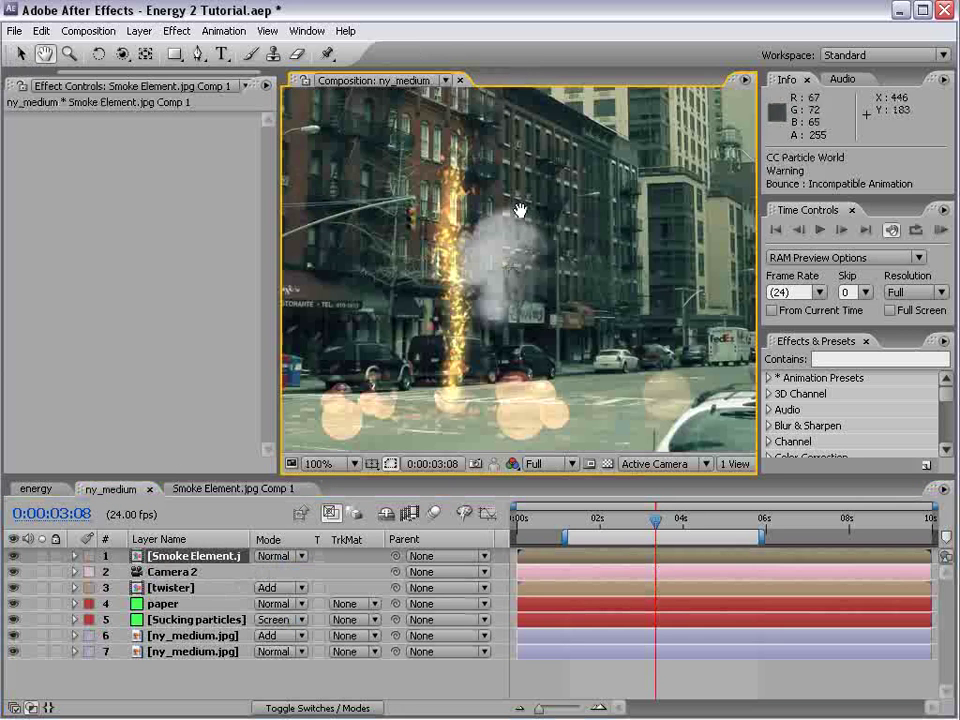
scroll(496, 305, "down", 2)
left_click(177, 31)
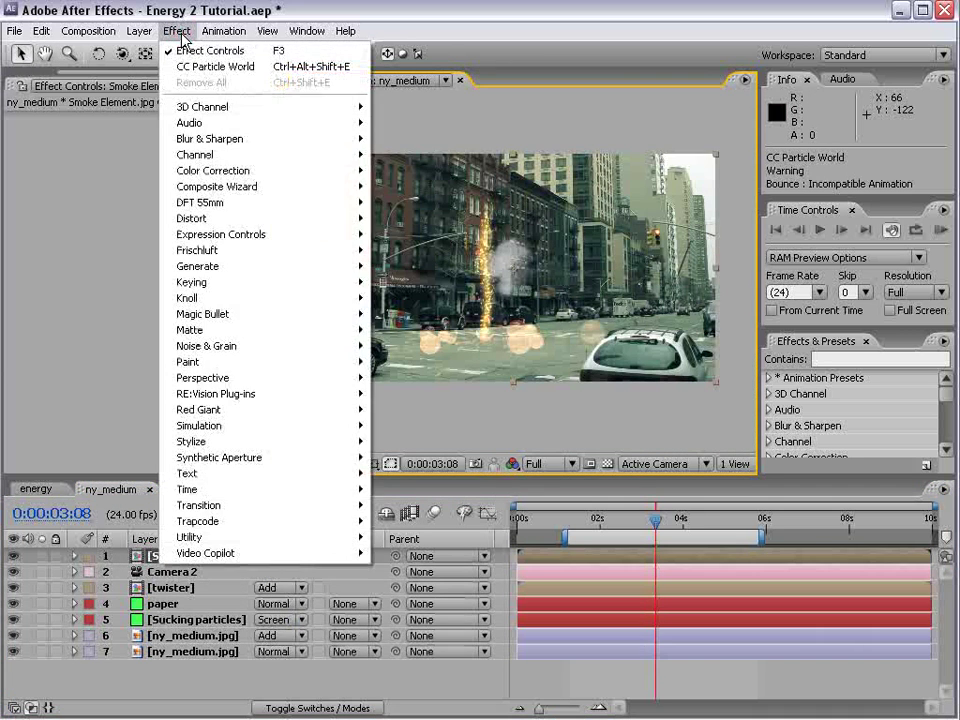
mouse_move(210, 426)
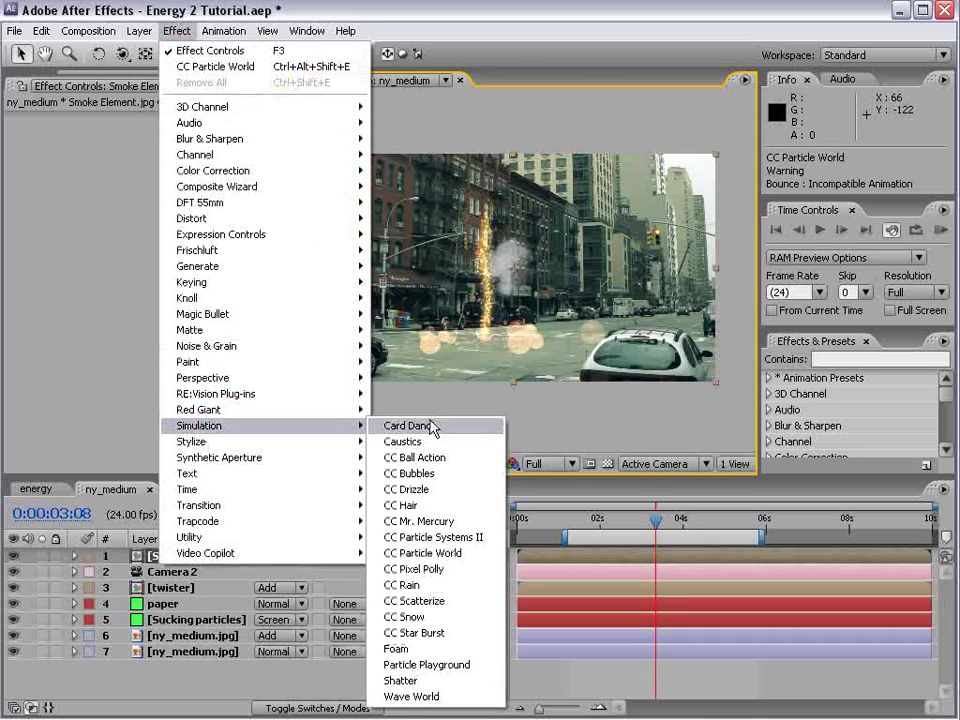
left_click(440, 554)
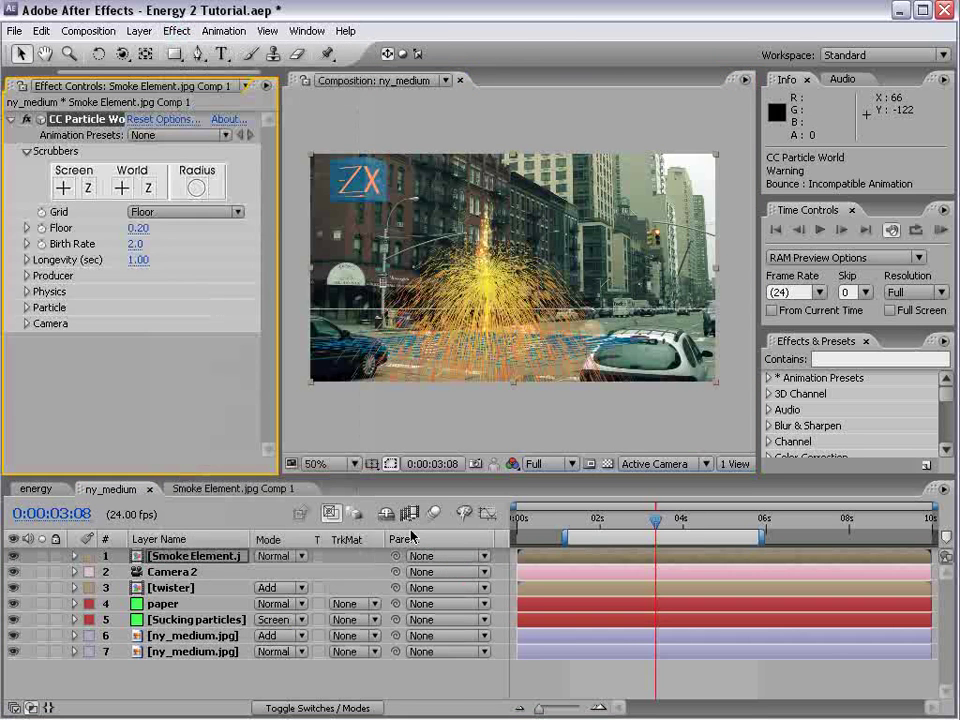
Set the smoke particle type to Lens Convex with birth size 2.419 and death size 6.380.
left_click(25, 309)
left_click(180, 274)
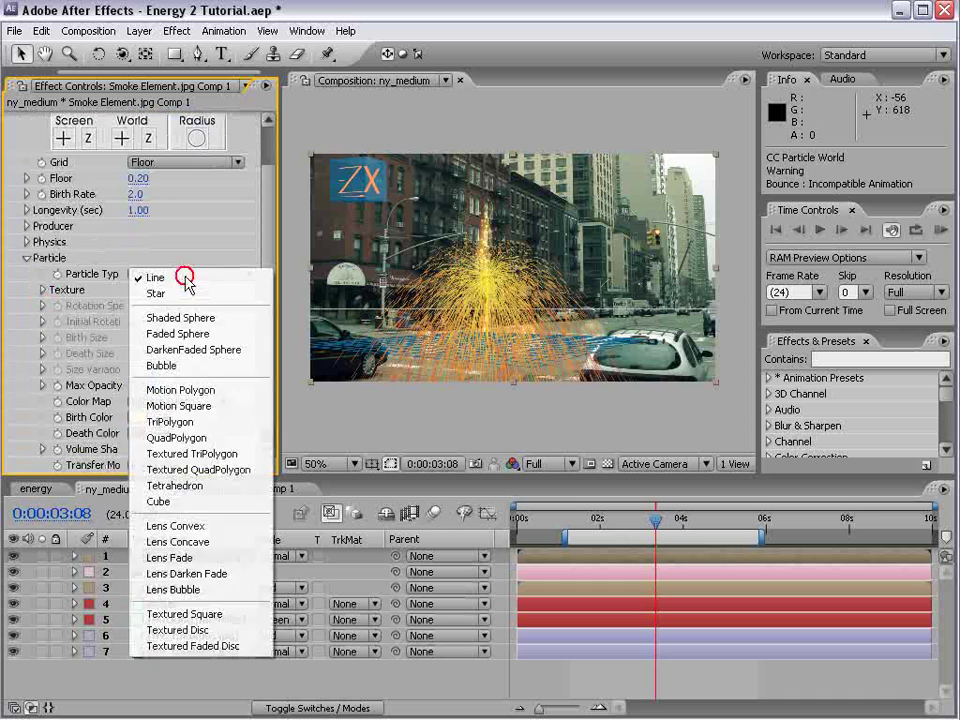
left_click(199, 530)
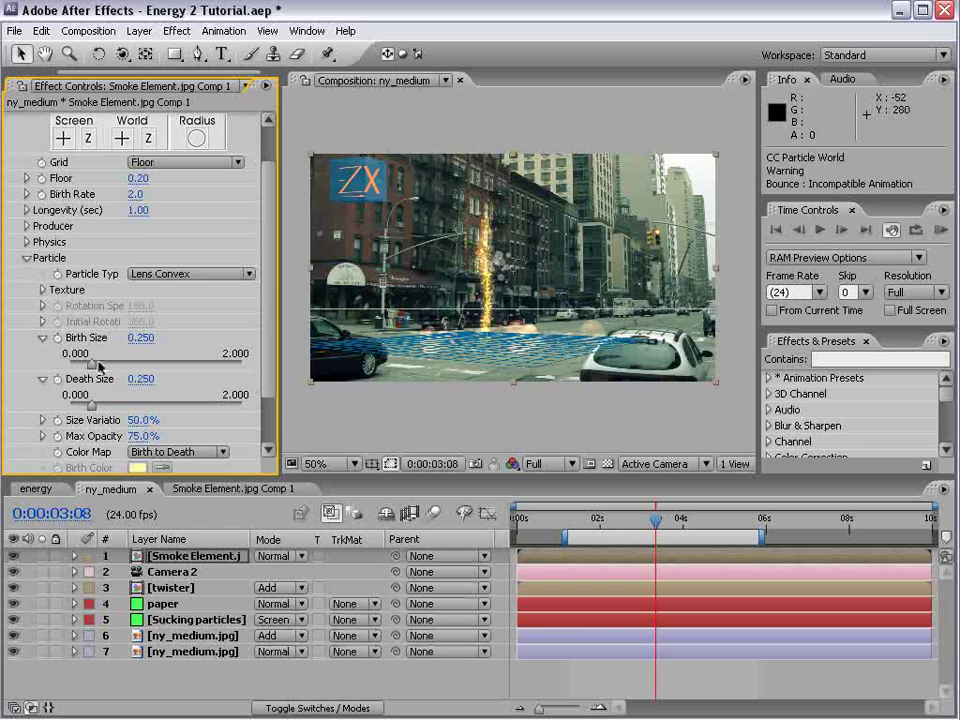
left_click_drag(92, 367, 250, 367)
left_click_drag(141, 338, 707, 369)
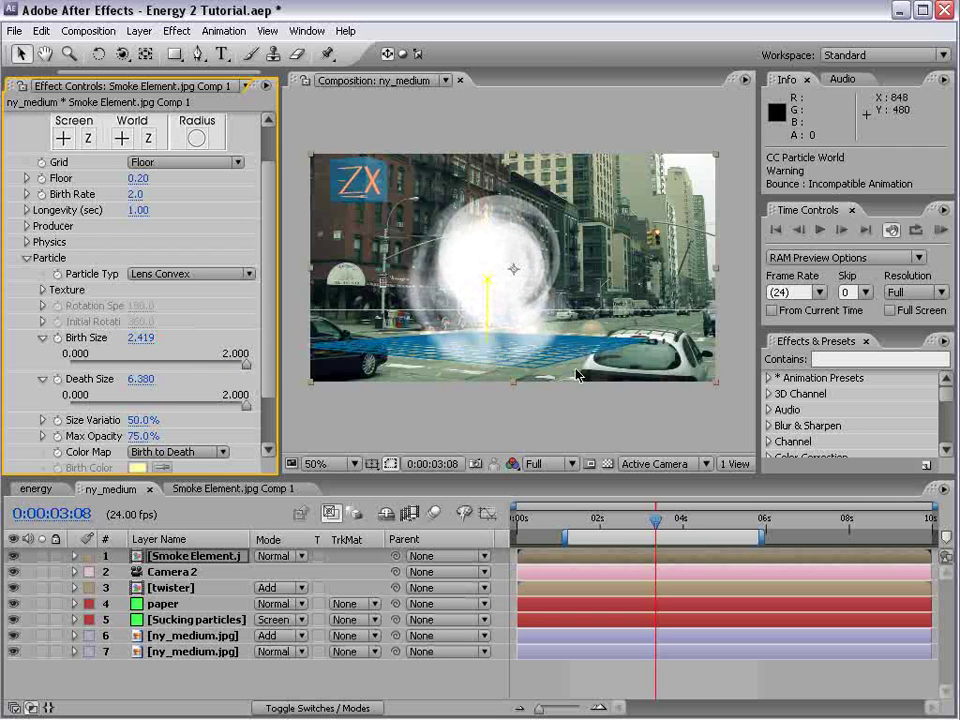
Turn off the CC Particle World grid and lower the smoke's birth rate to 0.5.
scroll(268, 375, "up", 2)
left_click(146, 210)
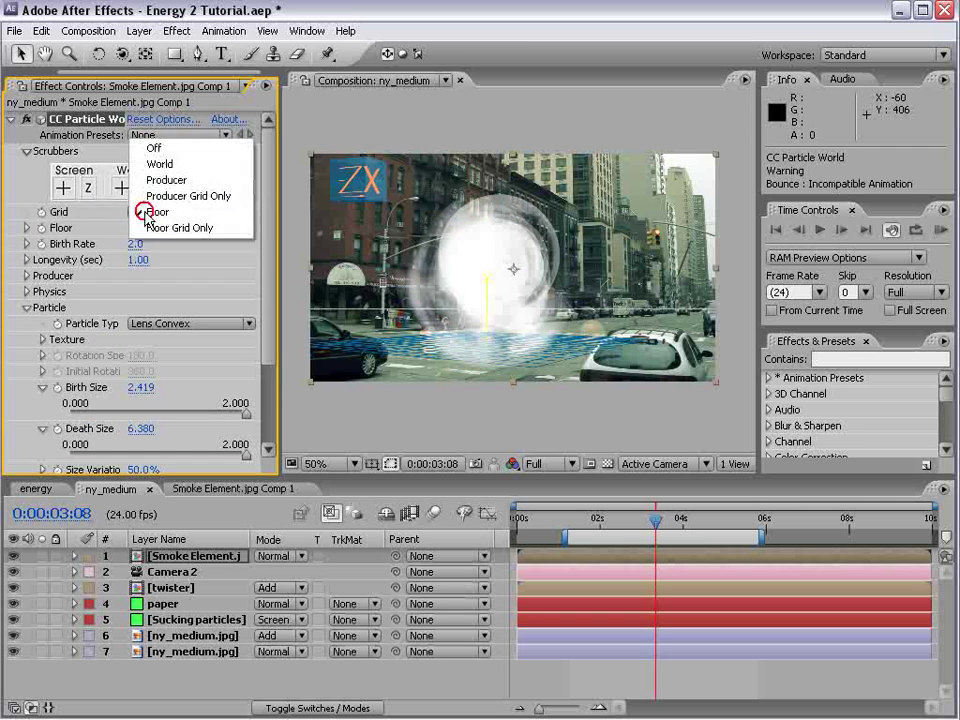
left_click(158, 148)
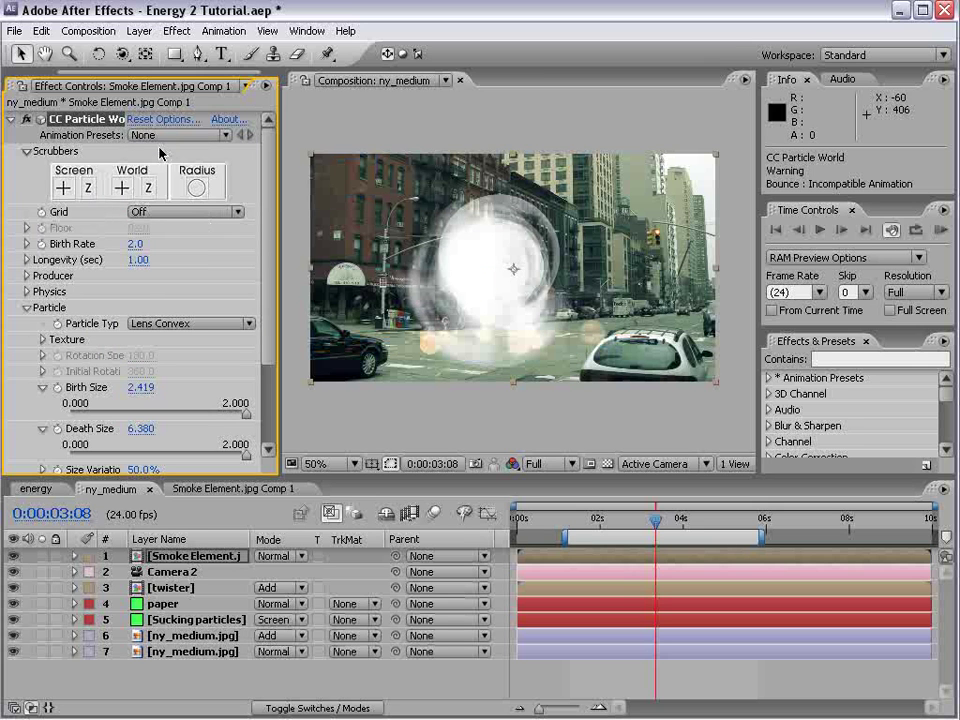
left_click(148, 330)
left_click(150, 323)
left_click_drag(138, 247, 27, 305)
Set the smoke producer's radius to X 0.5, Y 0.1 and Z 0.4, and preview the particles up to 0:00:02:21.
left_click(27, 276)
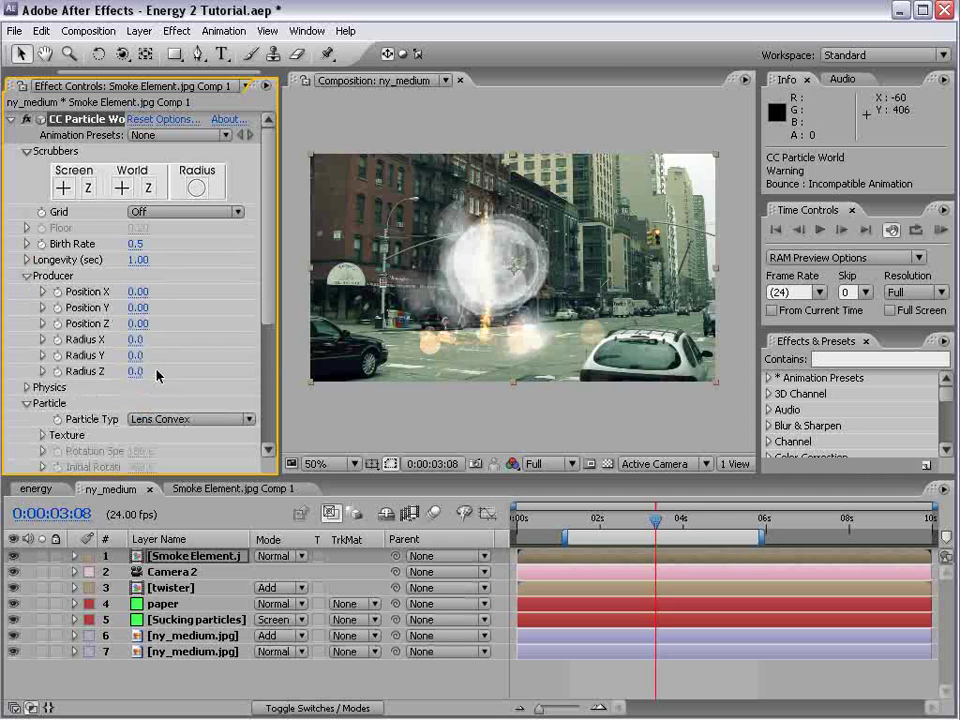
mouse_move(136, 372)
left_mouse_down()
mouse_move(162, 371)
mouse_move(140, 333)
mouse_move(145, 350)
left_mouse_up()
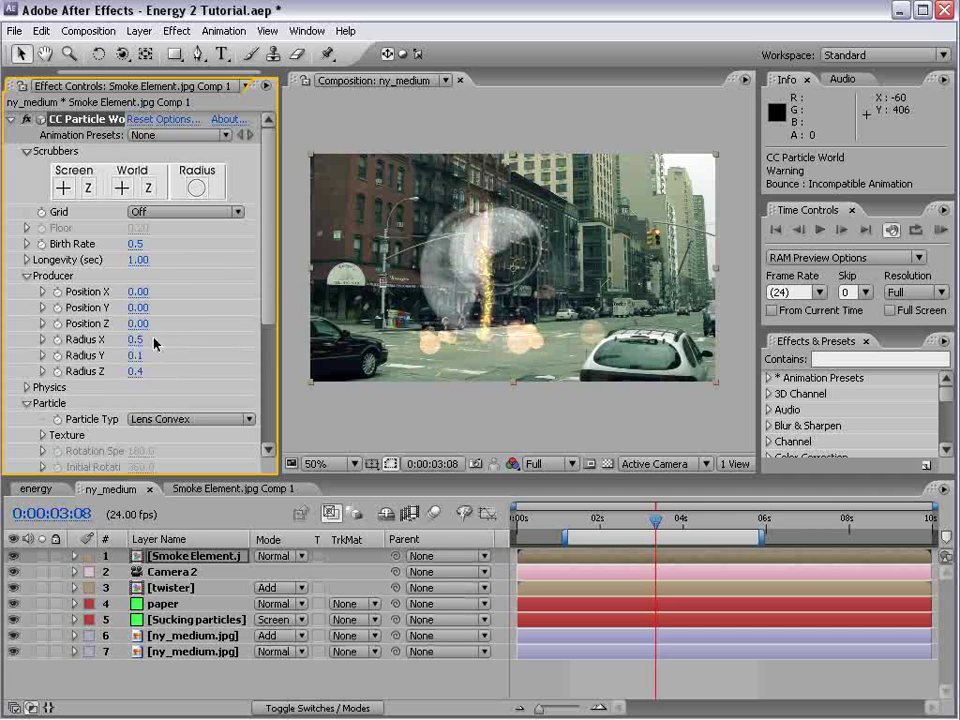
left_click_drag(270, 276, 275, 319)
left_click_drag(595, 518, 636, 517)
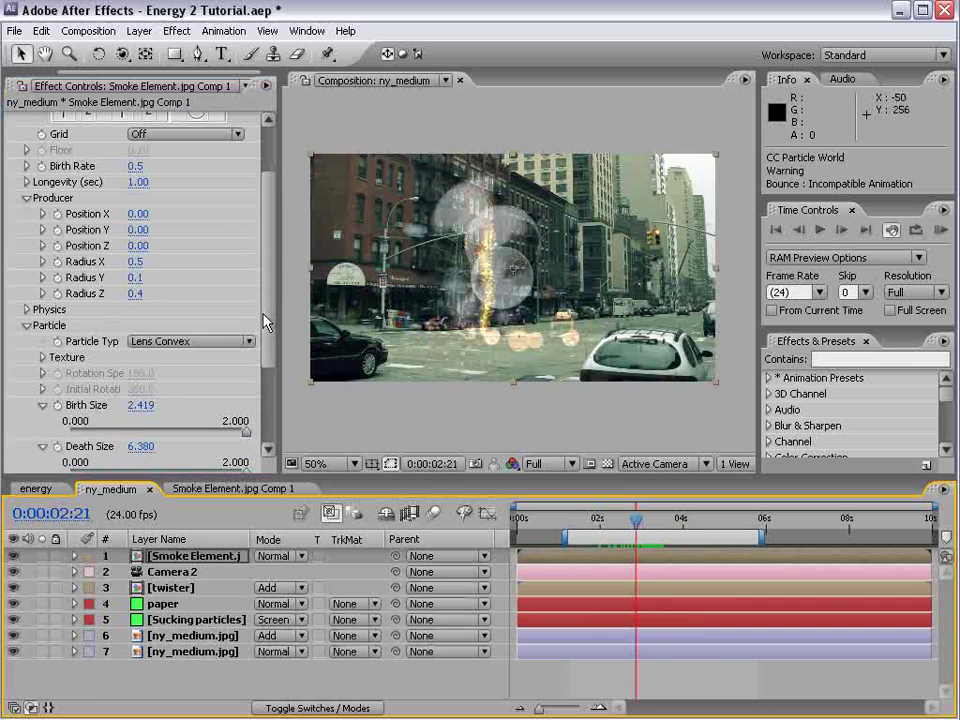
Apply the Colorama effect to the smoke composition layer and save the project.
scroll(150, 250, "up", 4)
left_click(9, 120)
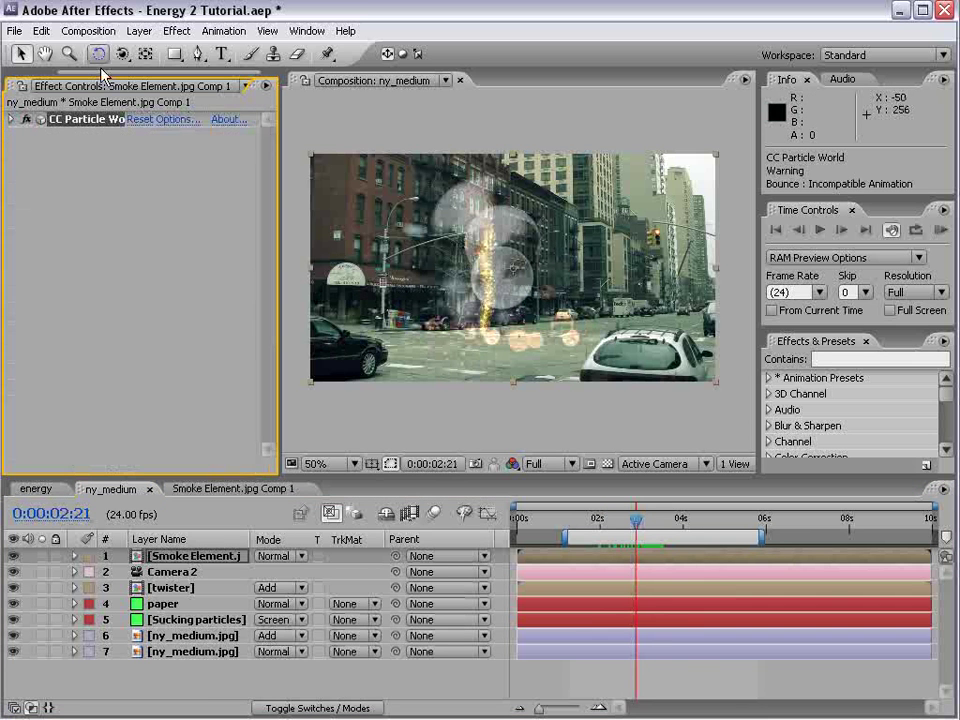
left_click(180, 33)
mouse_move(232, 174)
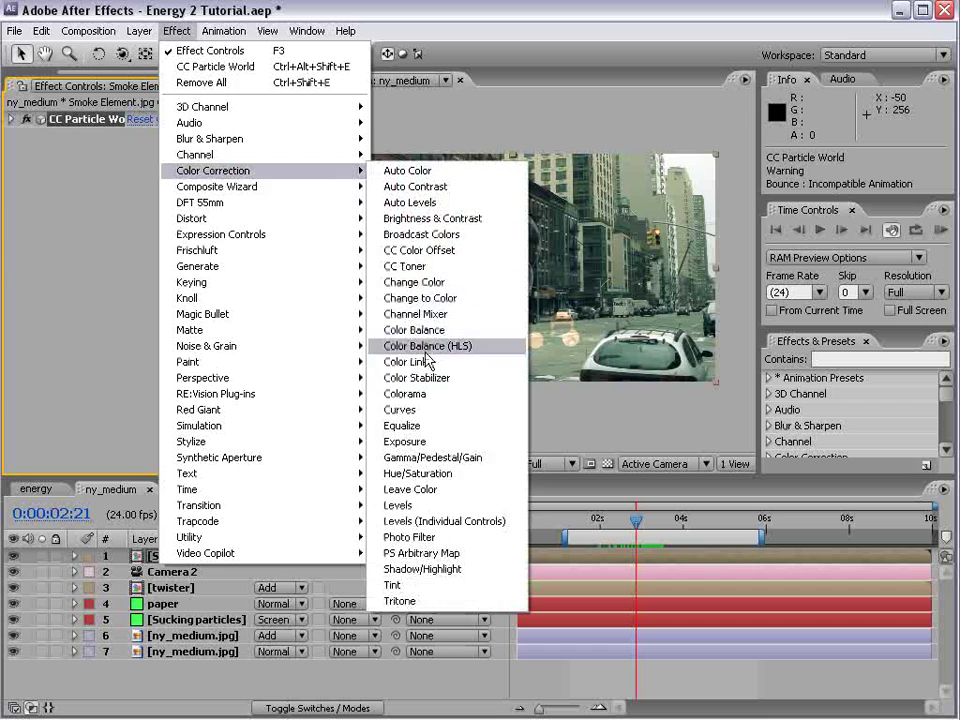
left_click(430, 393)
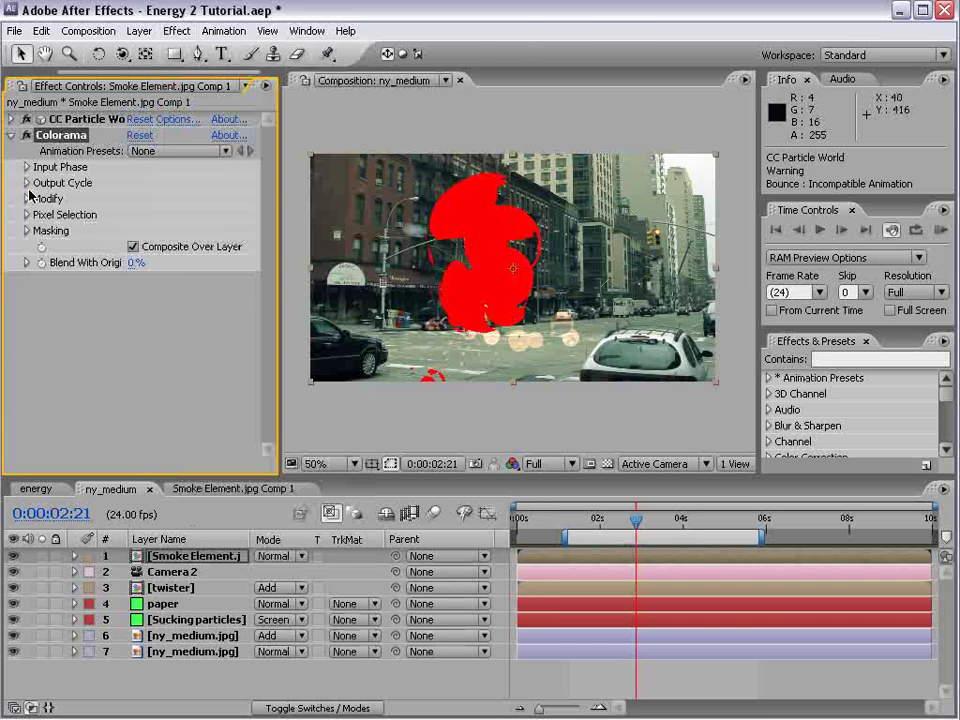
key("ctrl+s")
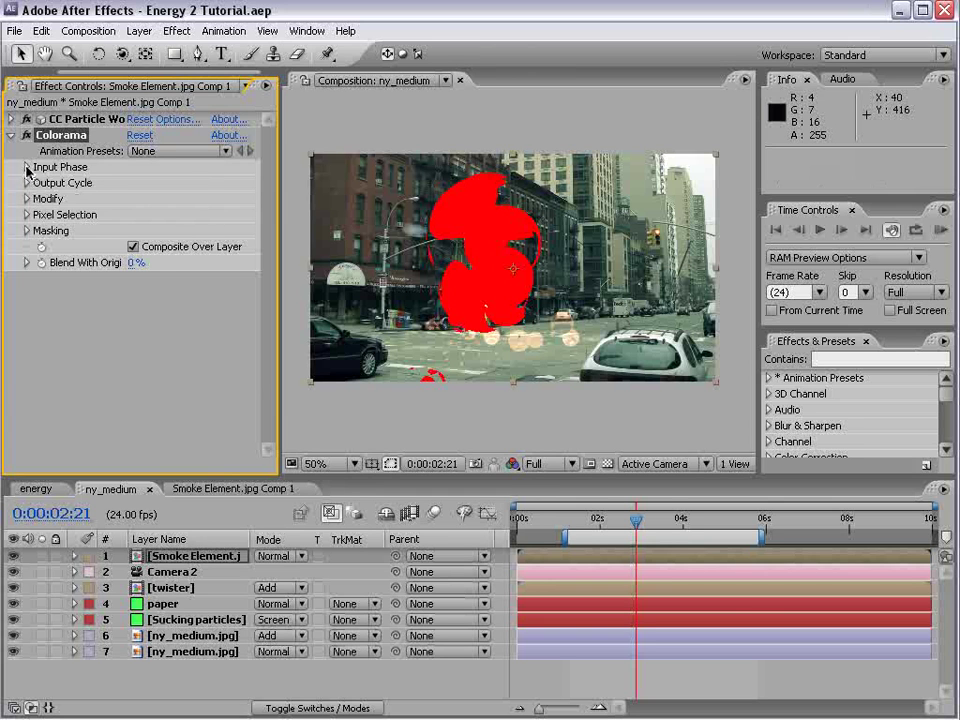
Set Colorama's output cycle to the Ramp Grey preset palette.
left_click(26, 167)
left_click(26, 167)
left_click(27, 183)
left_click(180, 196)
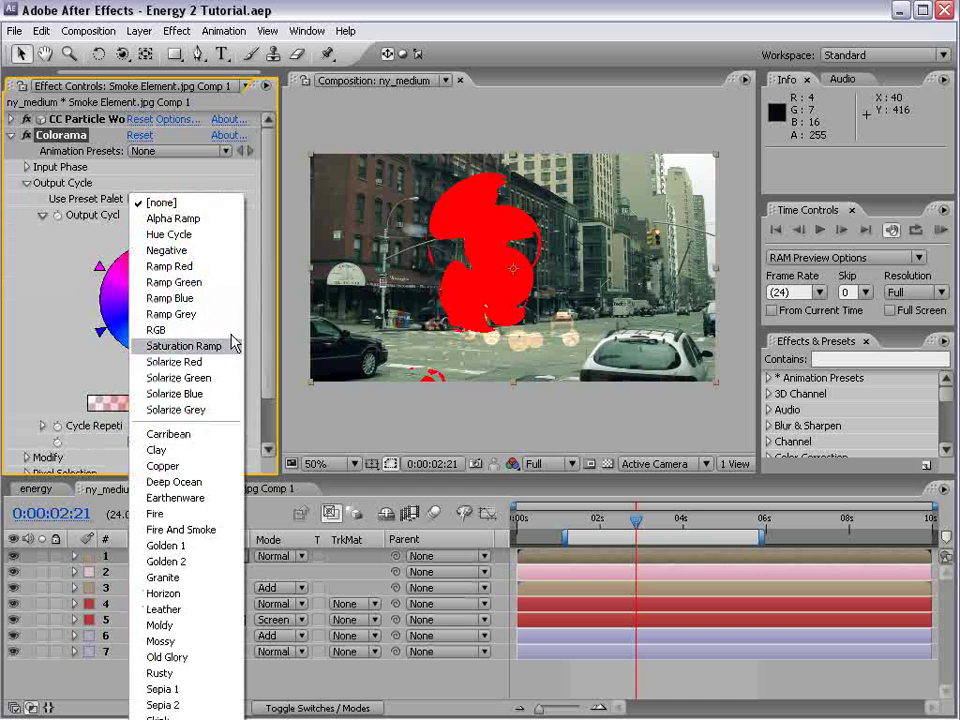
left_click(197, 315)
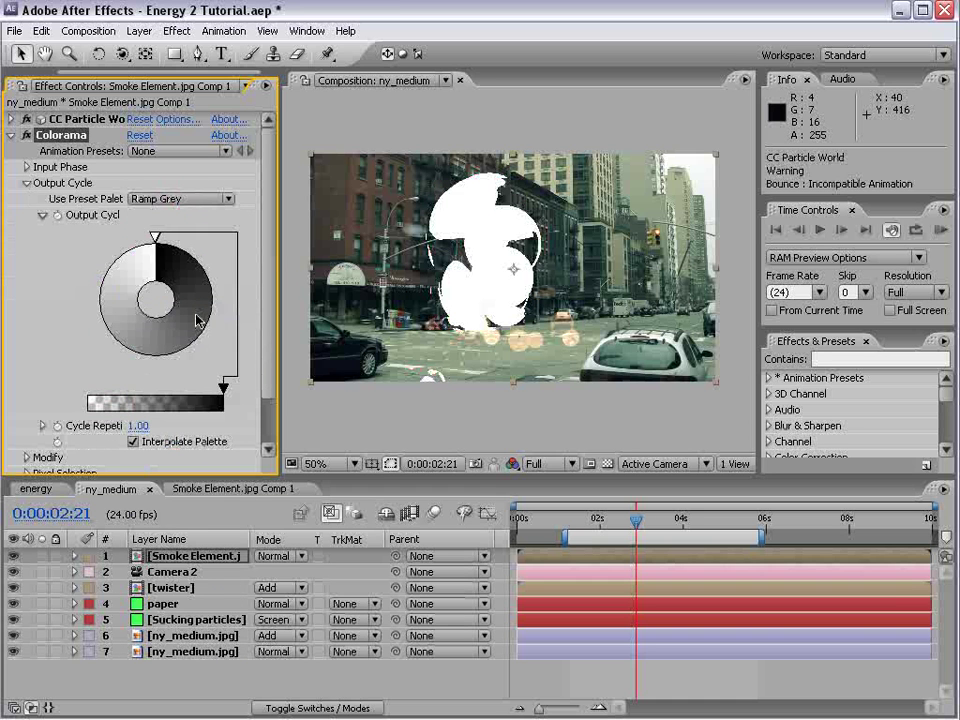
Take Colorama's input phase from Alpha and make the black end of its output cycle fully transparent.
left_click(165, 183)
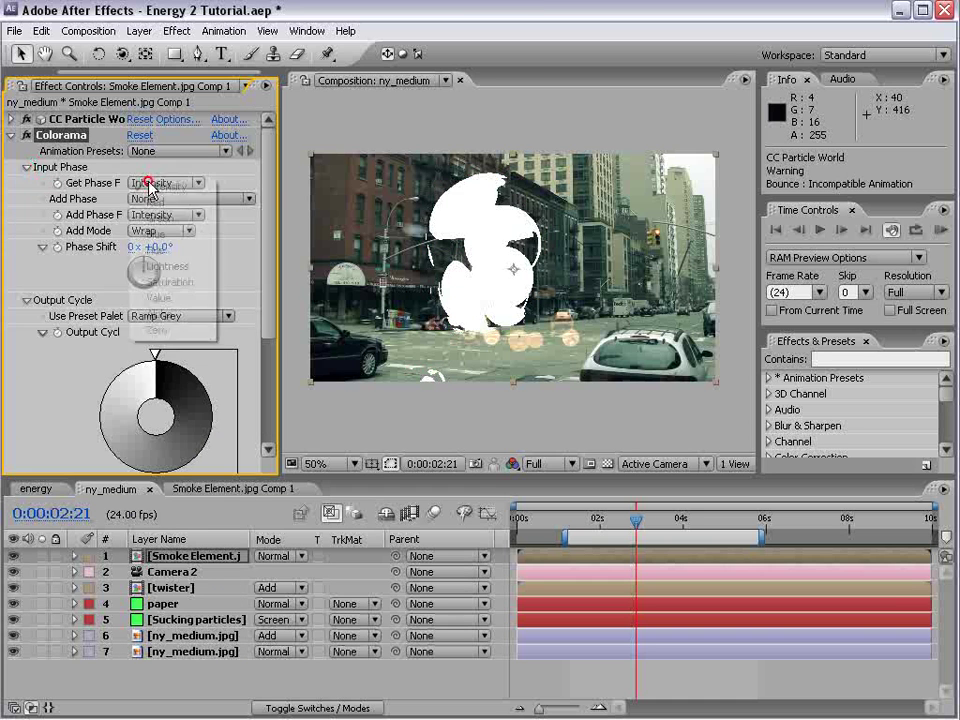
left_click(188, 320)
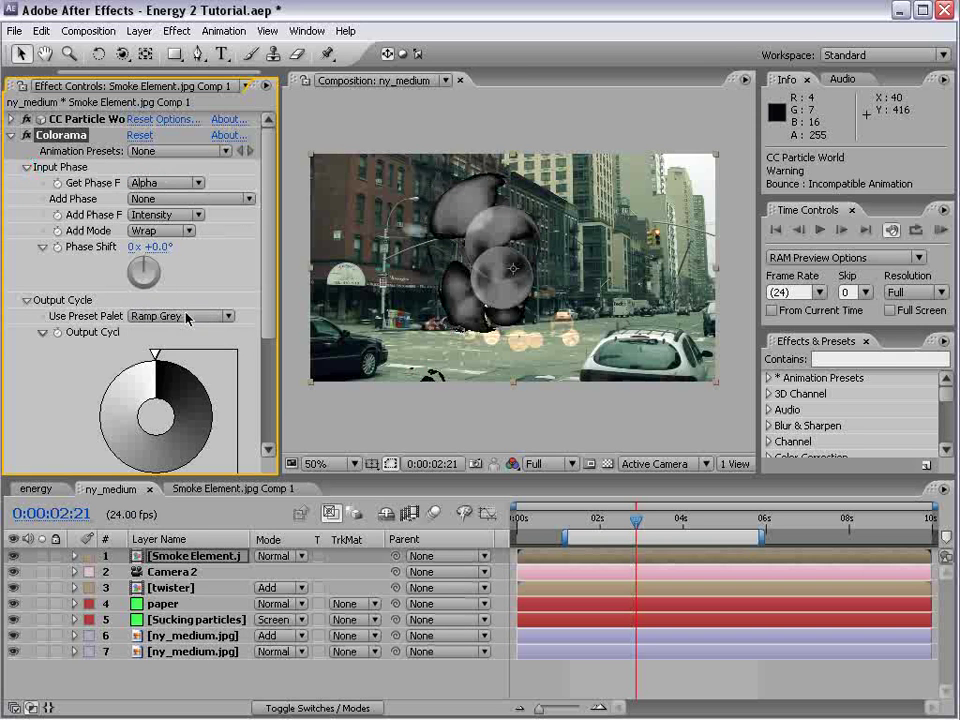
left_click(26, 168)
left_click_drag(229, 385, 44, 405)
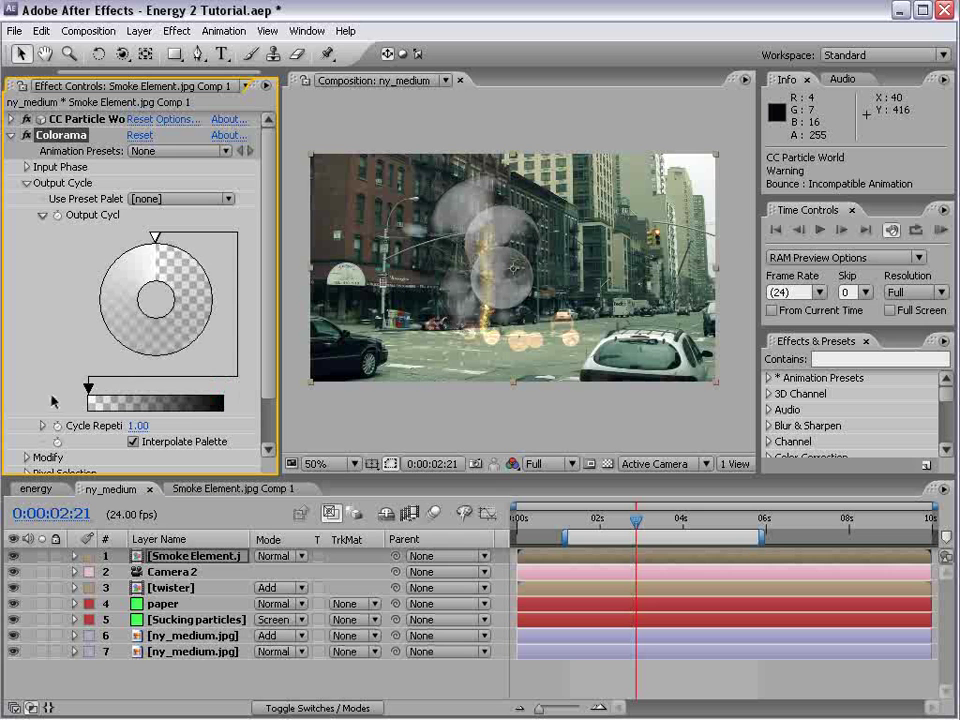
left_click(11, 135)
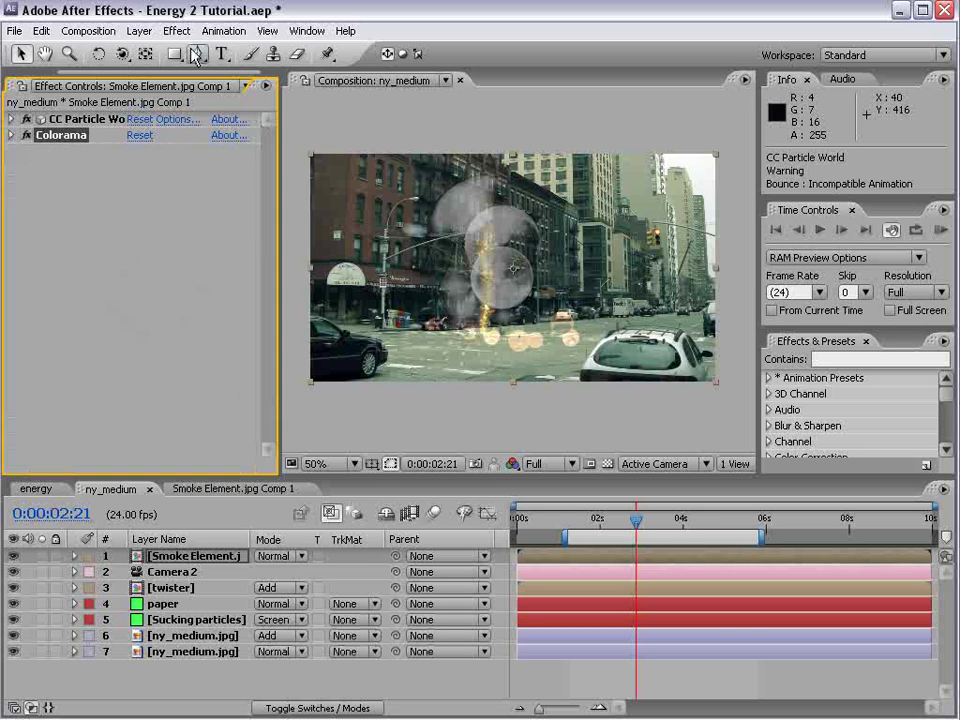
Apply Curves to the smoke layer, adjusting the red channel and lowering the blue channel to tint it warm.
left_click(176, 31)
mouse_move(230, 171)
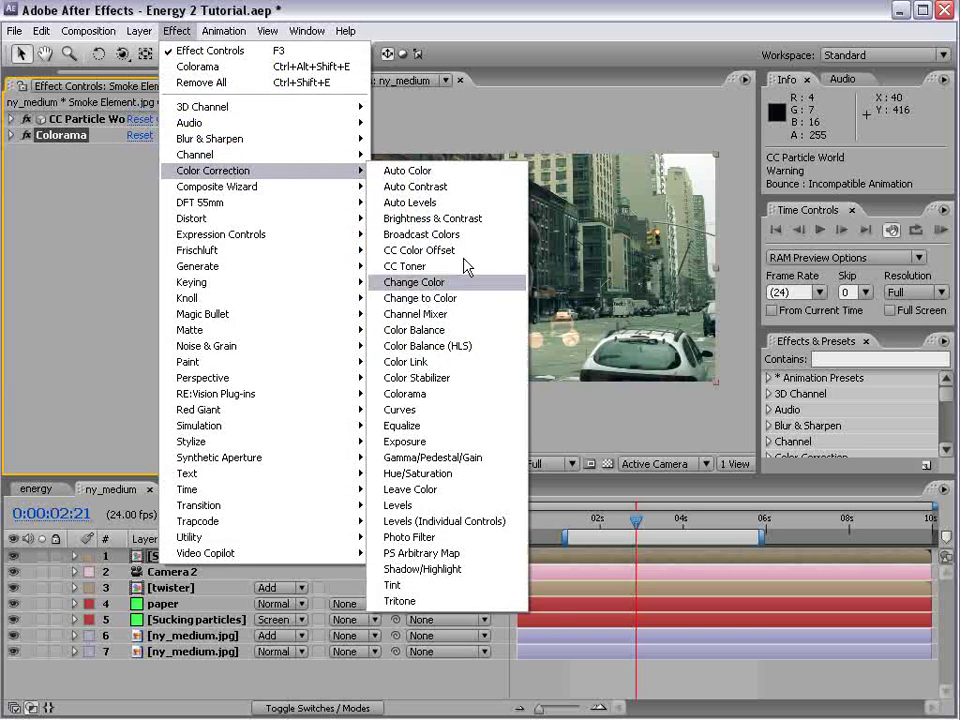
left_click(420, 409)
left_click(155, 183)
left_click(159, 206)
left_click_drag(118, 307, 150, 328)
left_click(176, 183)
left_click(152, 214)
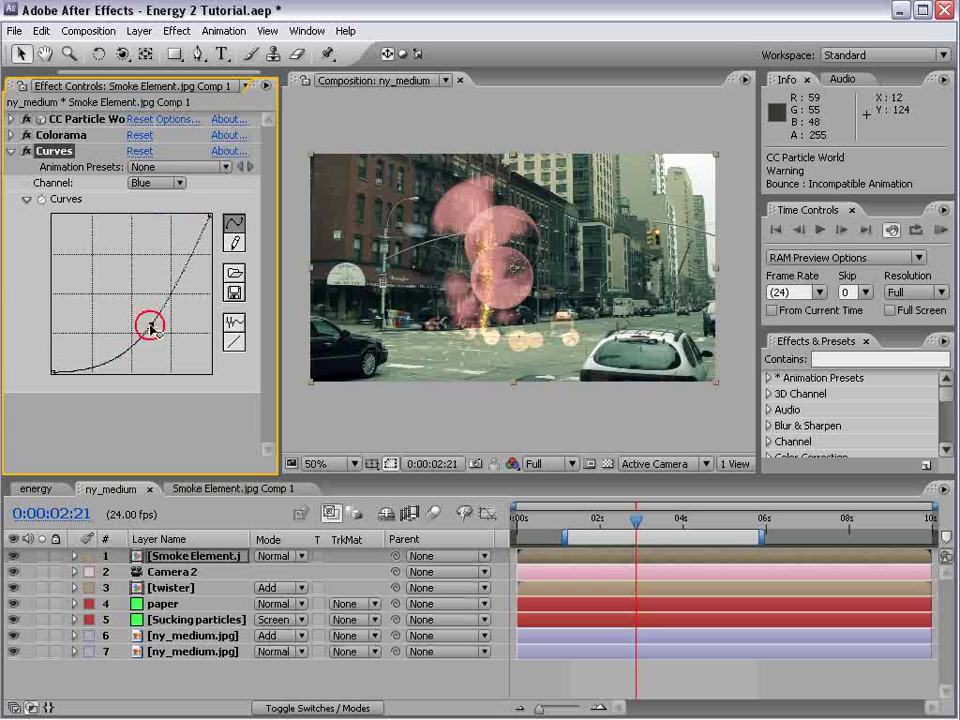
Compare the tinted smoke with Colorama switched off and back on.
left_click(25, 135)
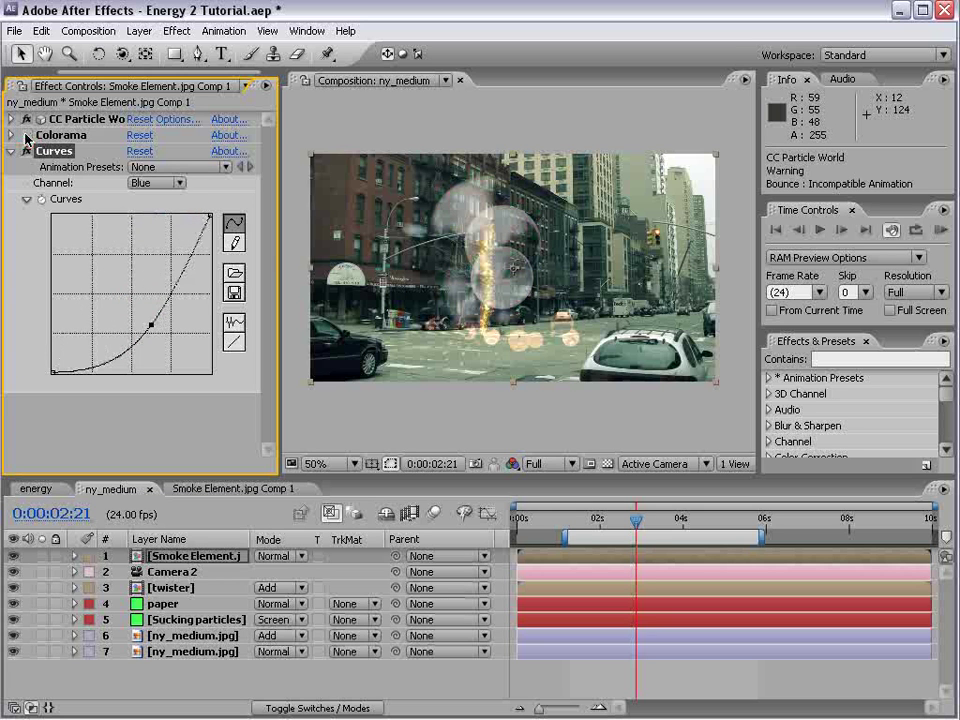
left_click(25, 136)
key("ctrl+z")
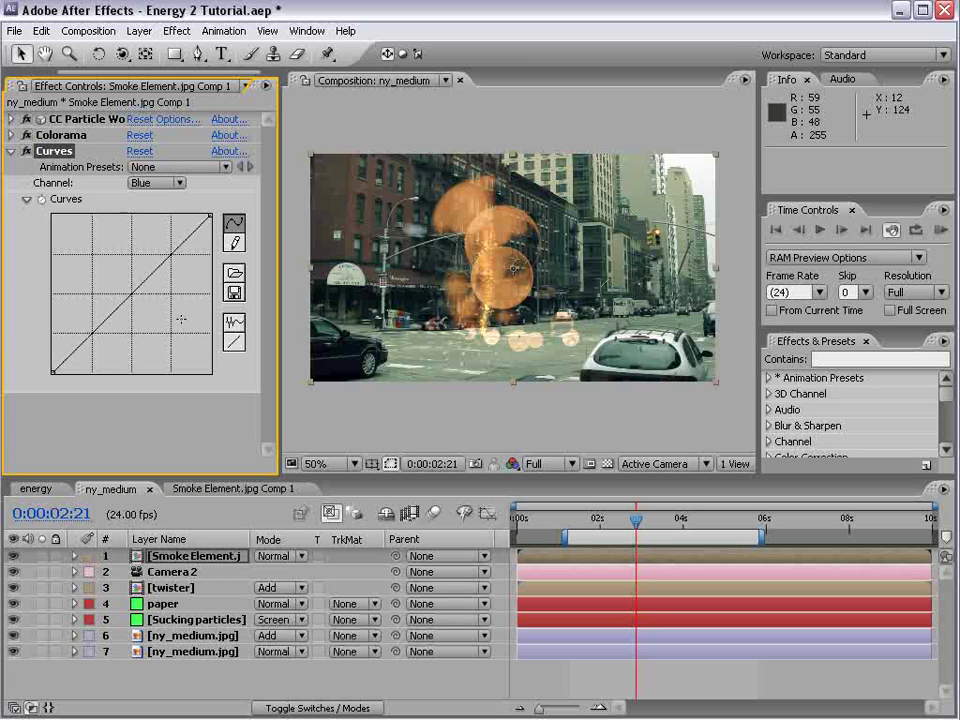
Shape the green channel curve into a steep S and set the smoke layer's blending mode to Add.
left_click(155, 183)
left_click(145, 135)
left_click(165, 185)
left_click(156, 216)
mouse_move(120, 321)
left_mouse_down()
mouse_move(108, 365)
mouse_move(105, 333)
left_mouse_up()
left_click_drag(148, 285, 147, 261)
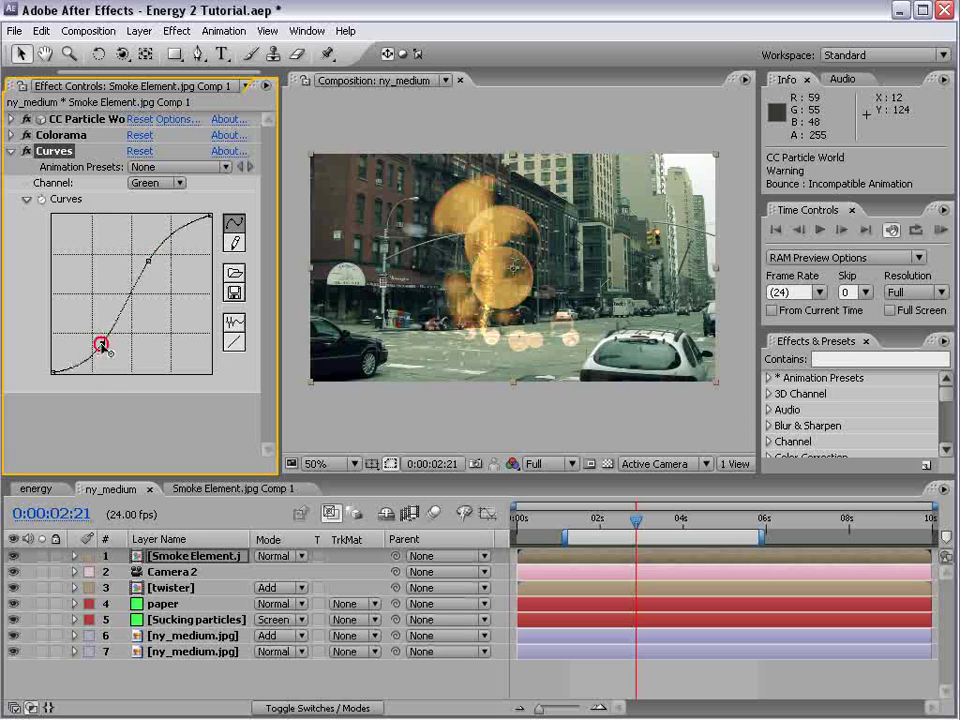
left_click_drag(104, 344, 109, 346)
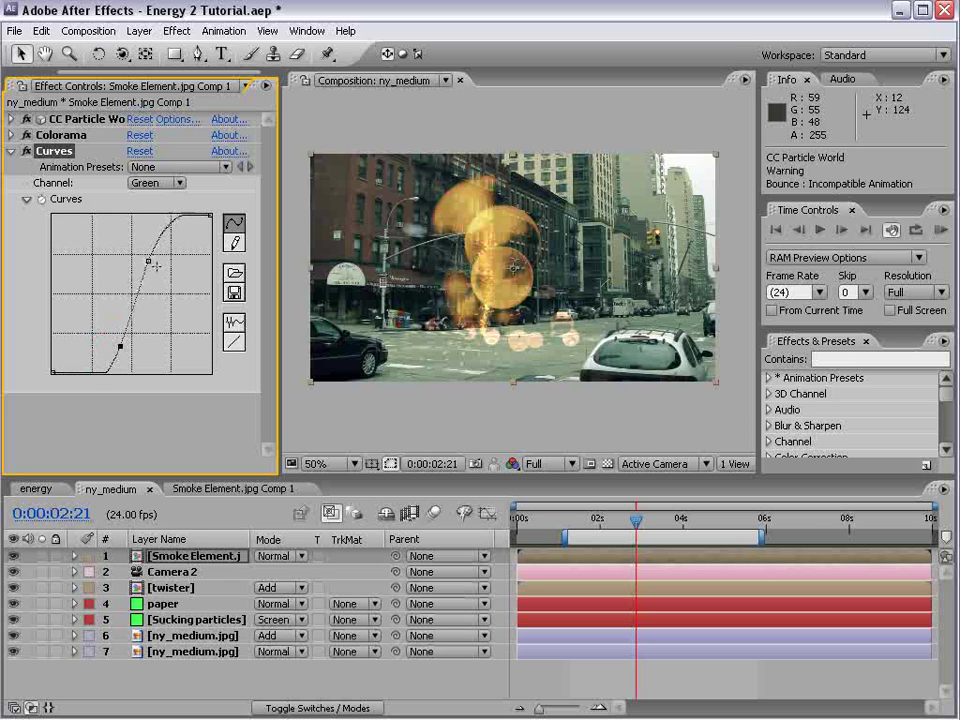
left_click_drag(158, 265, 156, 267)
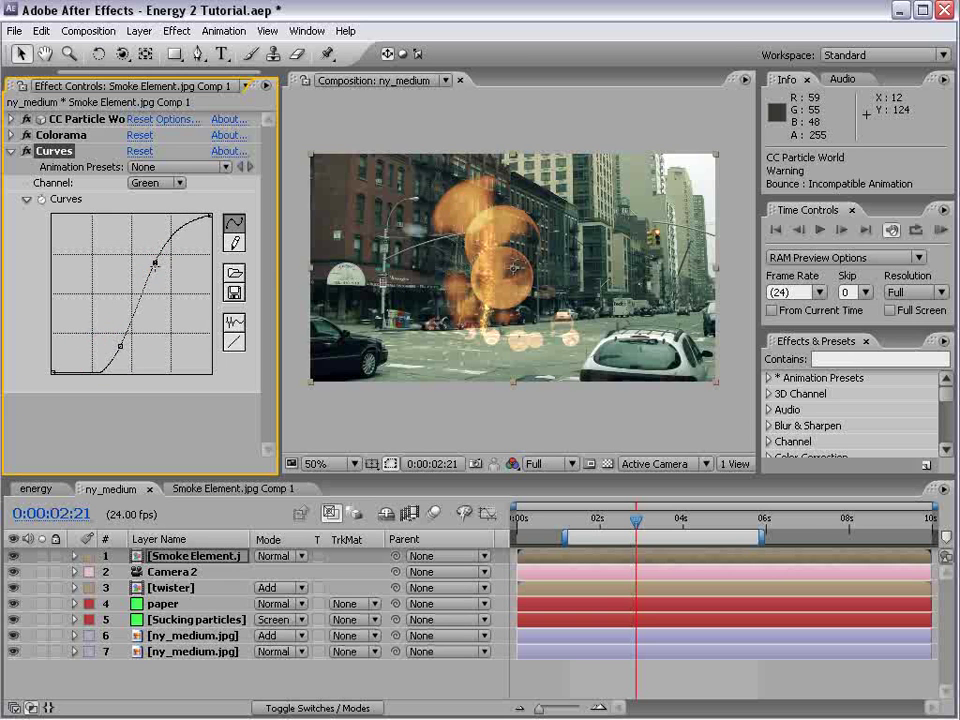
left_click(281, 566)
left_click(305, 712)
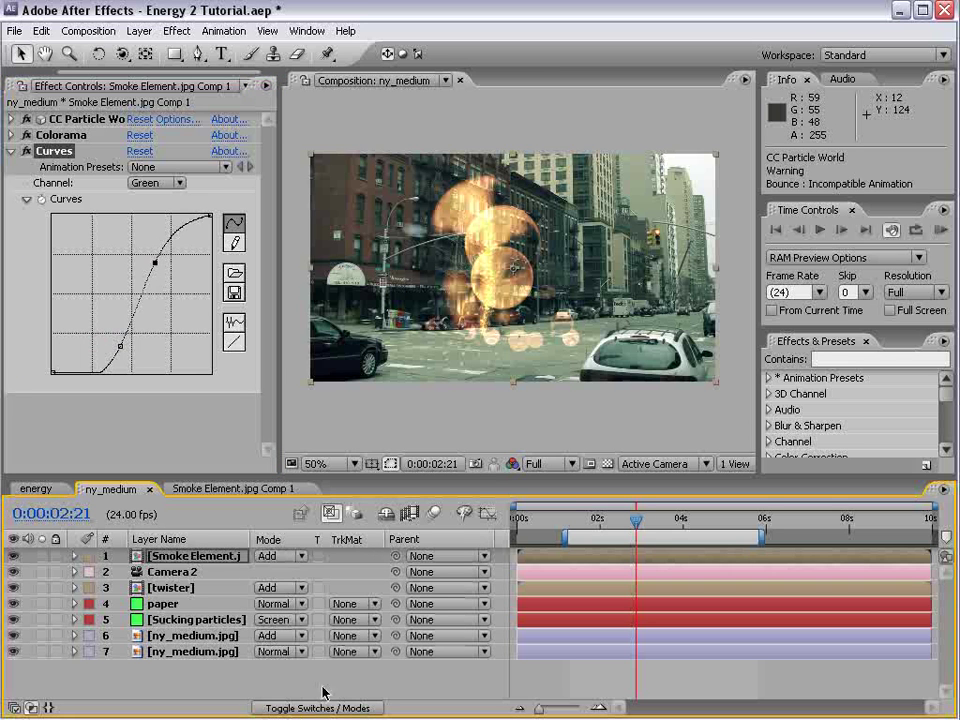
Lower the smoke layer's CC Particle World gravity to 0.380 and scrub through the animation to check it.
left_click(12, 118)
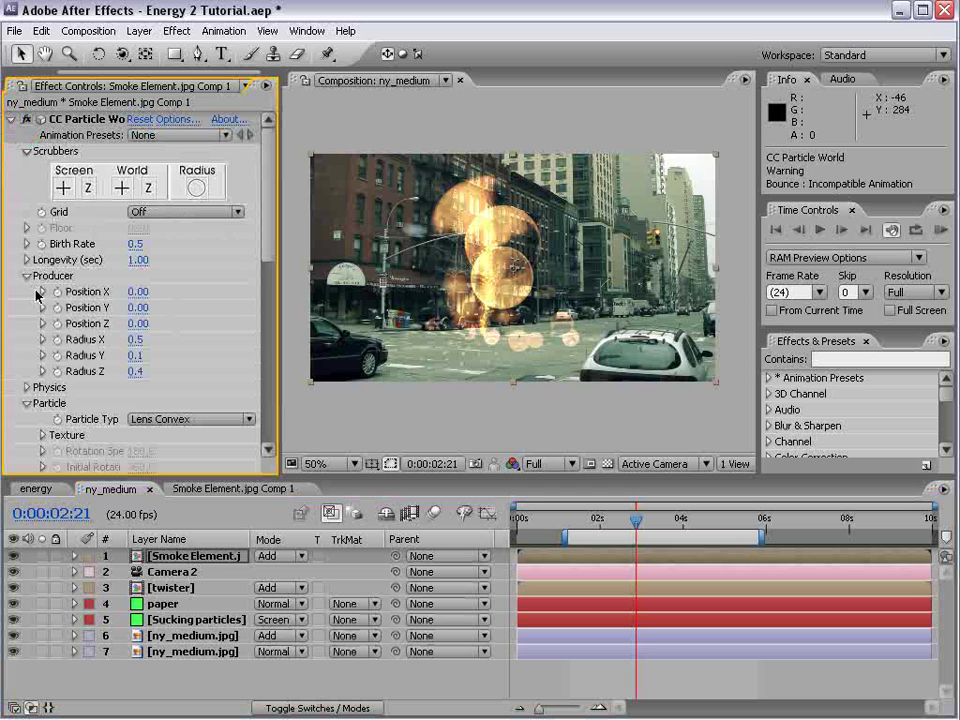
left_click(27, 388)
scroll(261, 240, "down", 4)
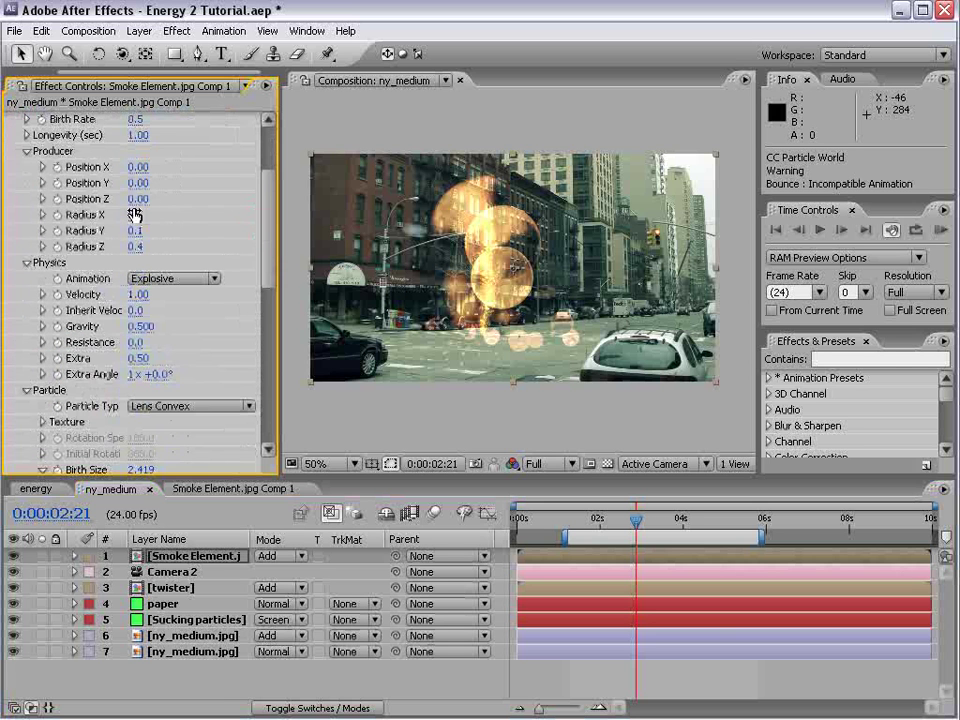
left_click_drag(140, 326, 134, 326)
left_click_drag(614, 521, 646, 521)
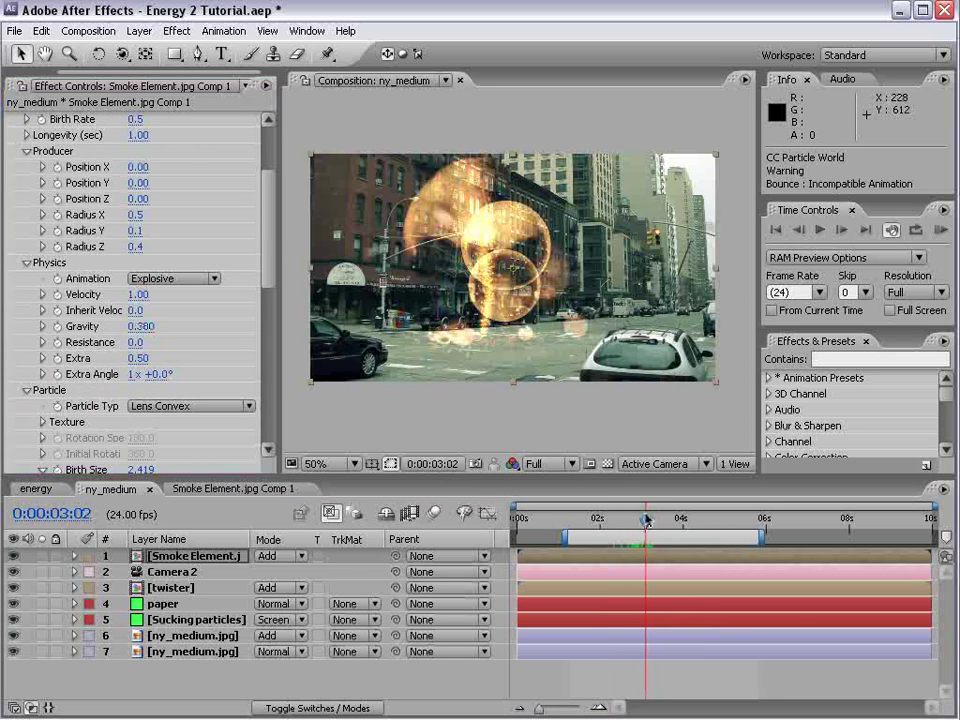
Scale down the smoke layer and move it toward the street to position 418, 341.
left_click_drag(554, 226, 528, 307)
key("ctrl+z")
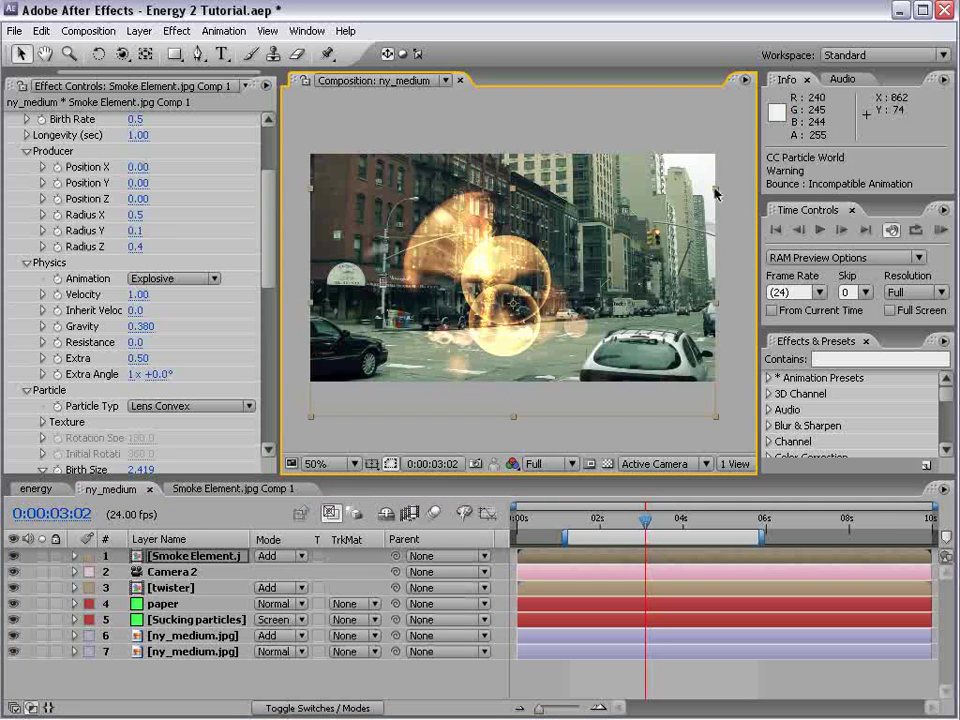
left_click_drag(558, 314, 551, 326)
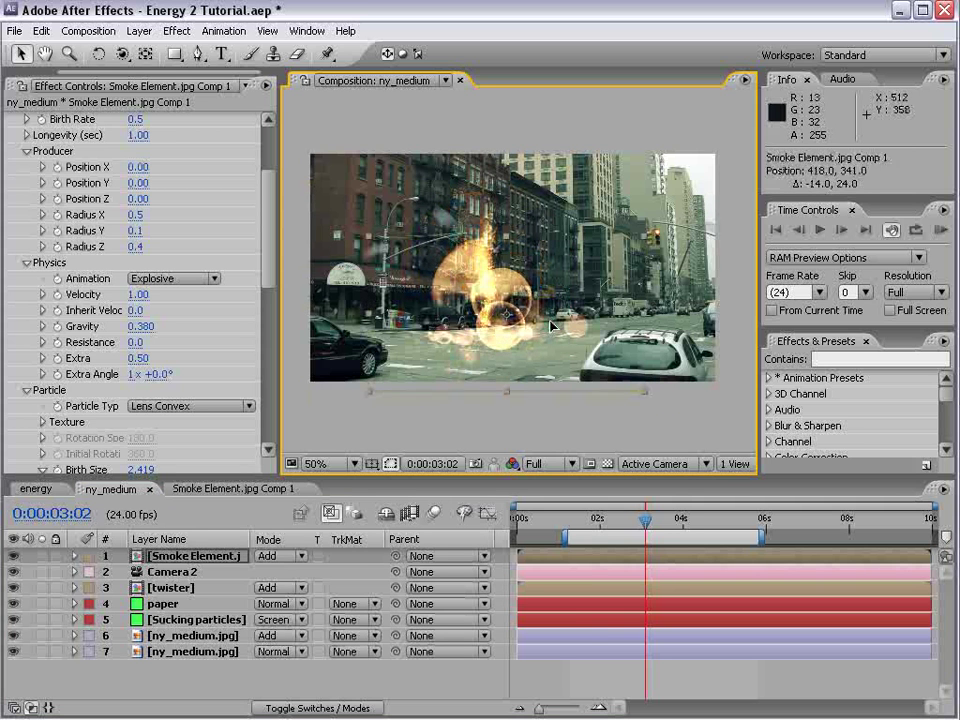
left_click_drag(598, 519, 656, 520)
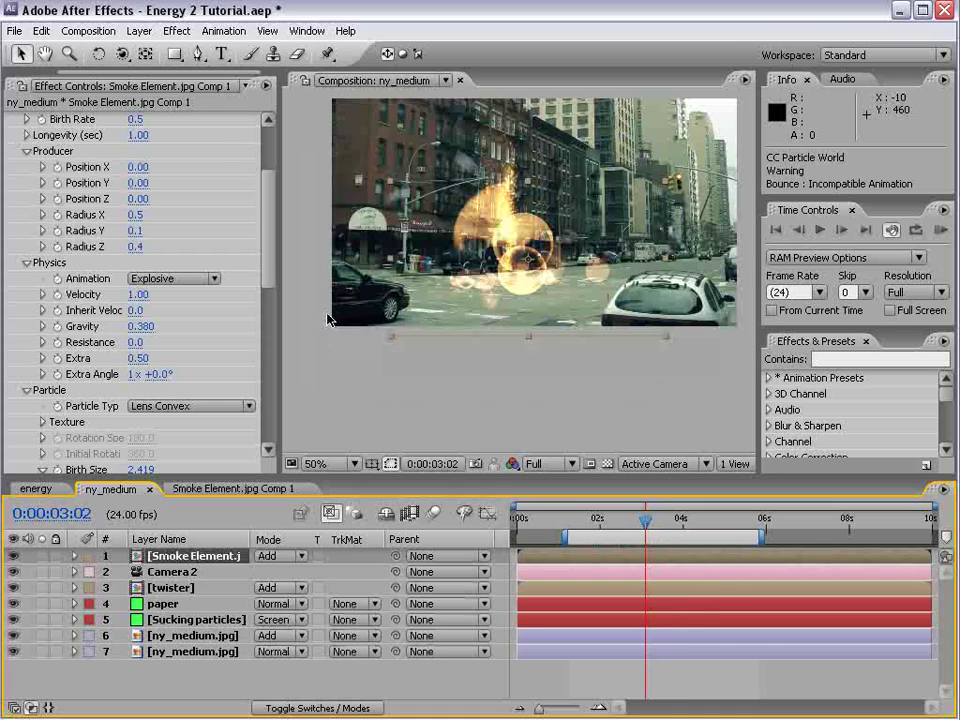
Create a comp-sized 864 × 486 solid coloured red (255, 76, 76).
left_click(138, 30)
mouse_move(154, 47)
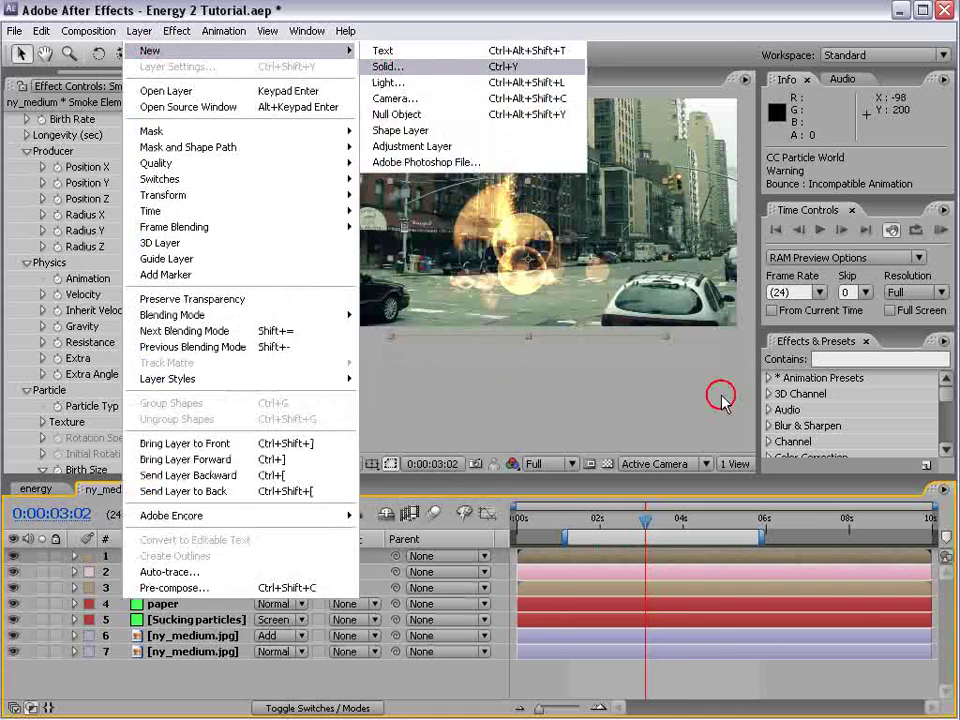
left_click(471, 64)
left_click(276, 581)
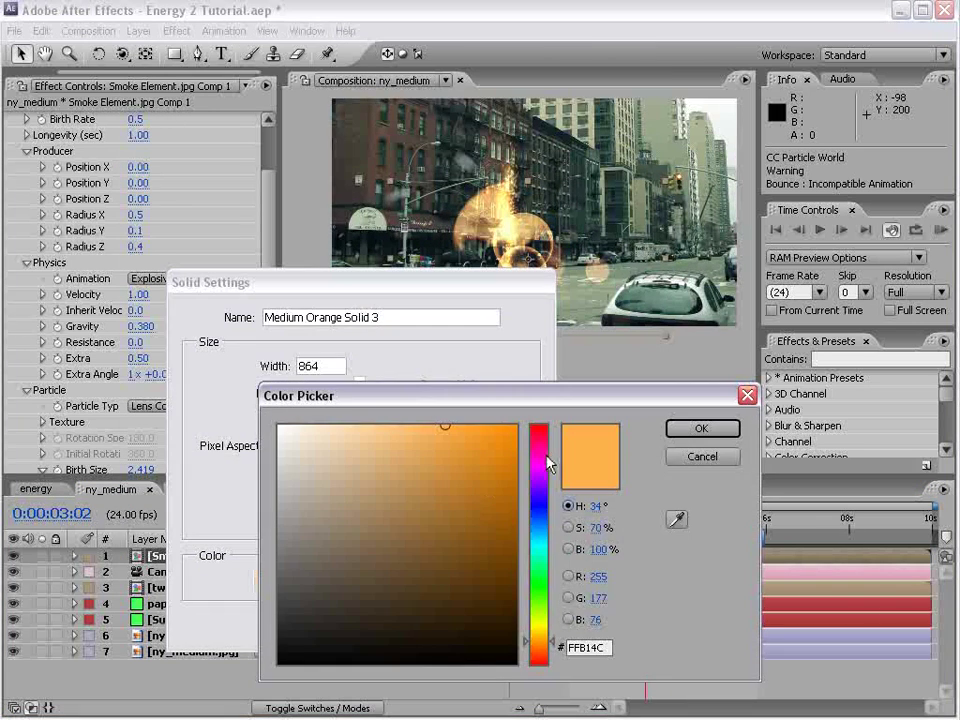
left_click_drag(548, 463, 601, 431)
left_click(701, 429)
left_click(388, 626)
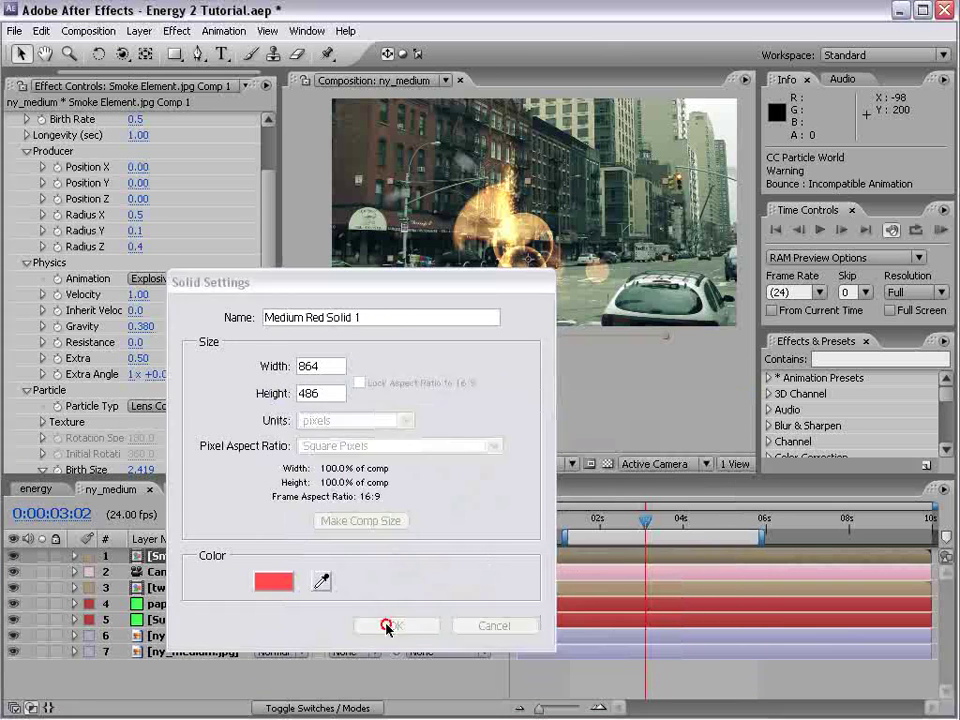
Hide the red solid and draw a closed Pen mask on it around the energy effect, with the lower edge along the street.
left_click(199, 55)
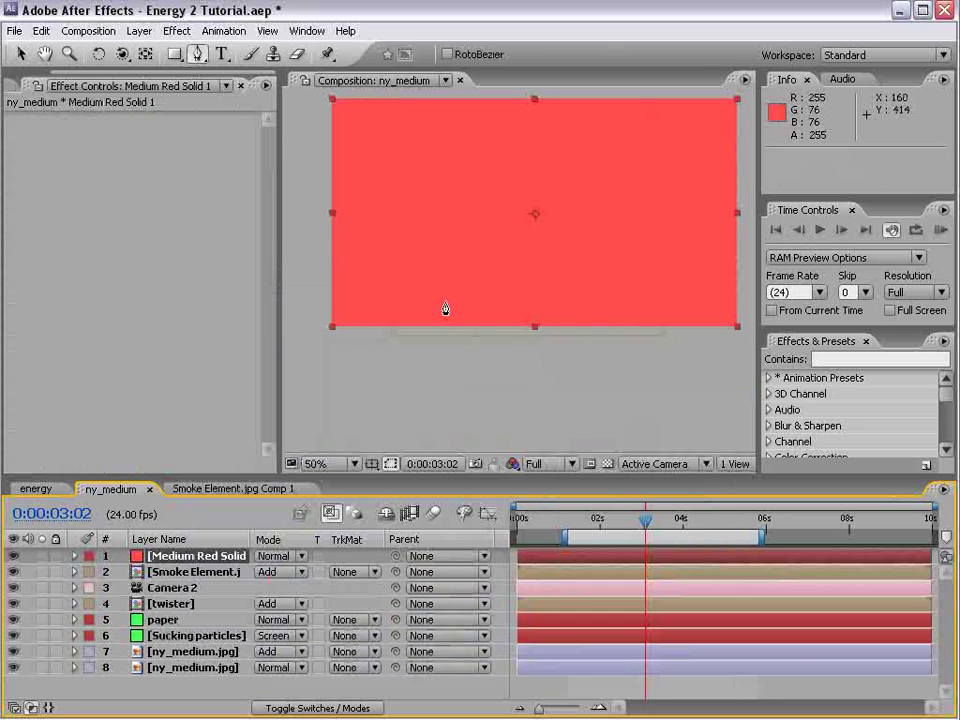
left_click(13, 556)
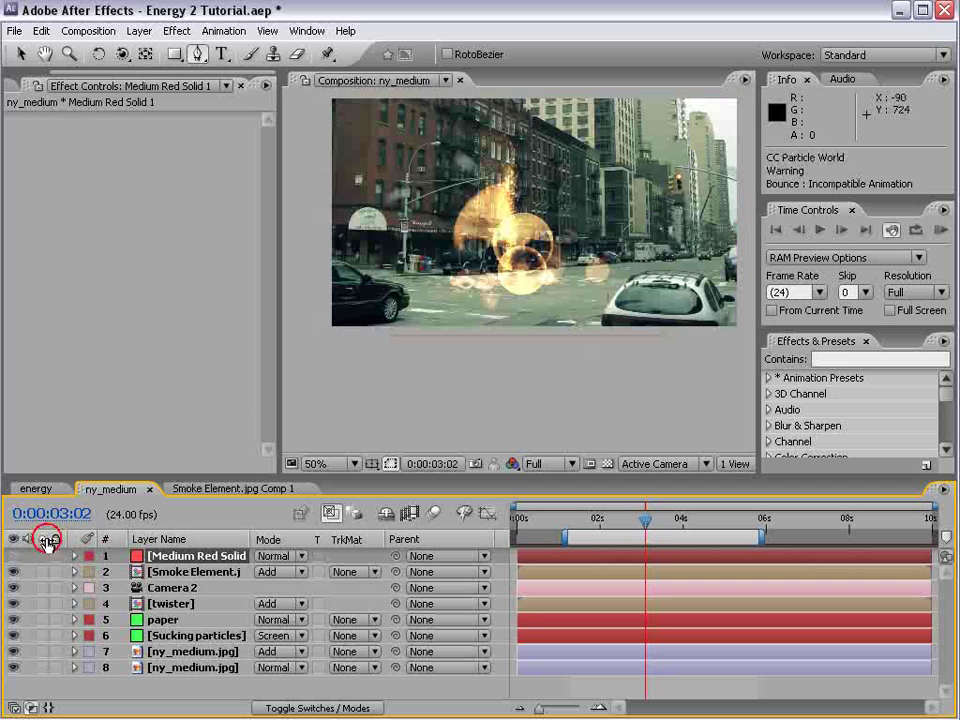
left_click(422, 272)
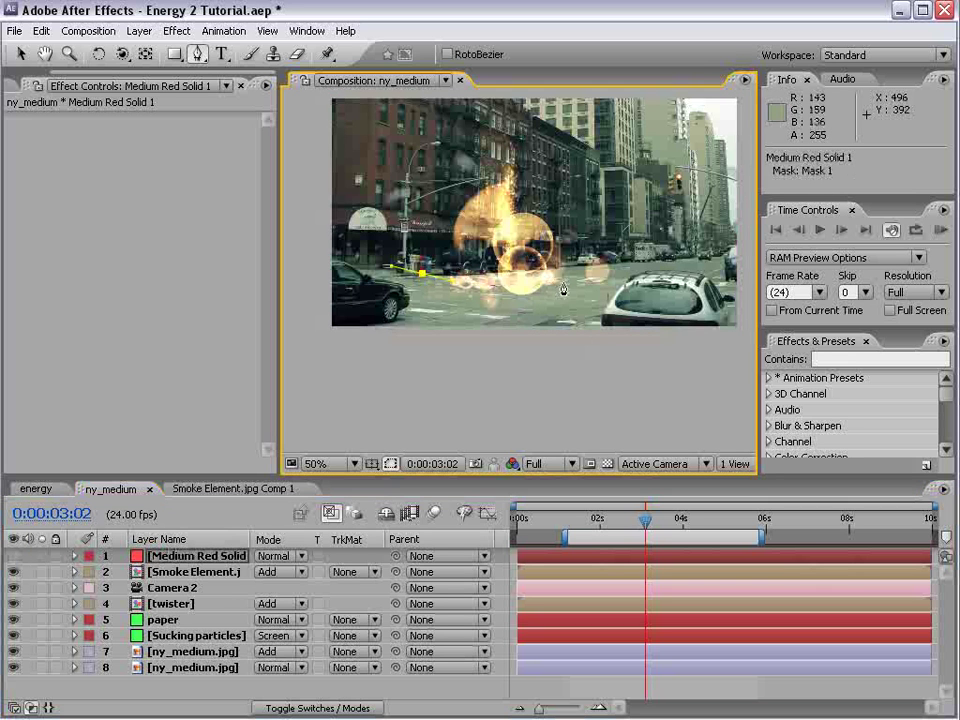
left_click(651, 270)
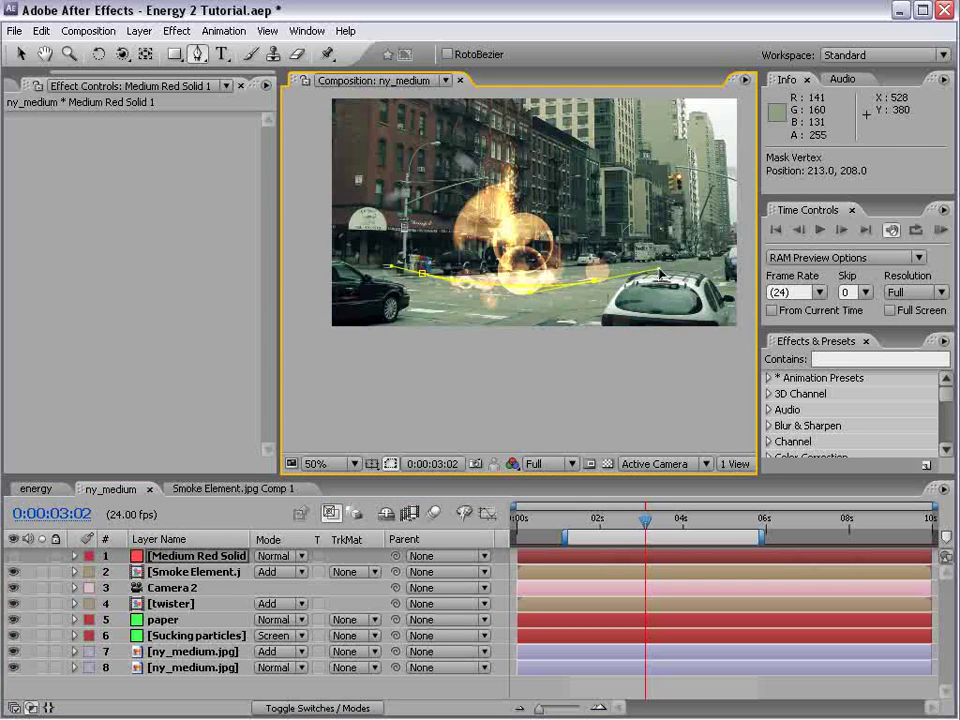
left_click(680, 228)
left_click(667, 131)
left_click(573, 91)
left_click(489, 100)
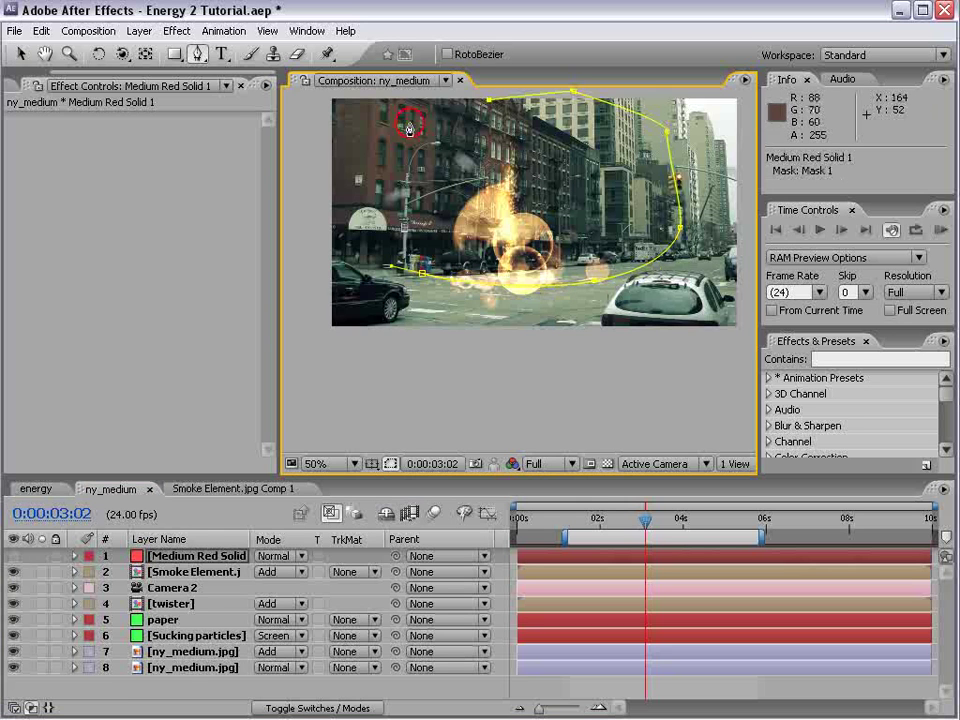
left_click(382, 249)
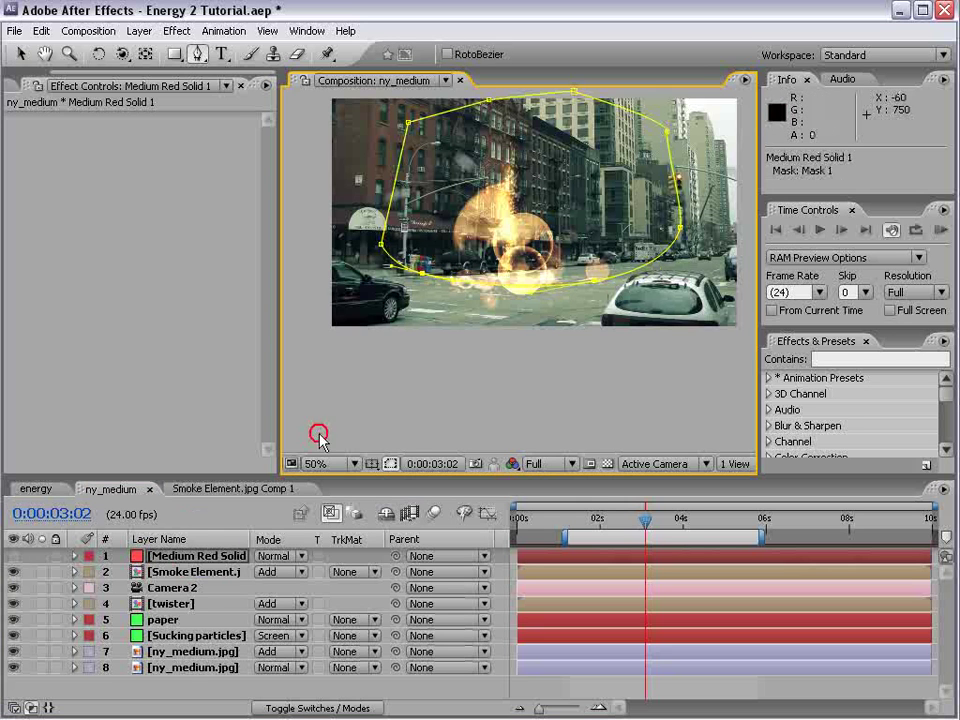
Feather the solid's mask by 11 pixels and assign the red solid as the smoke layer's alpha matte.
left_click(106, 573)
left_click(200, 556)
key("f")
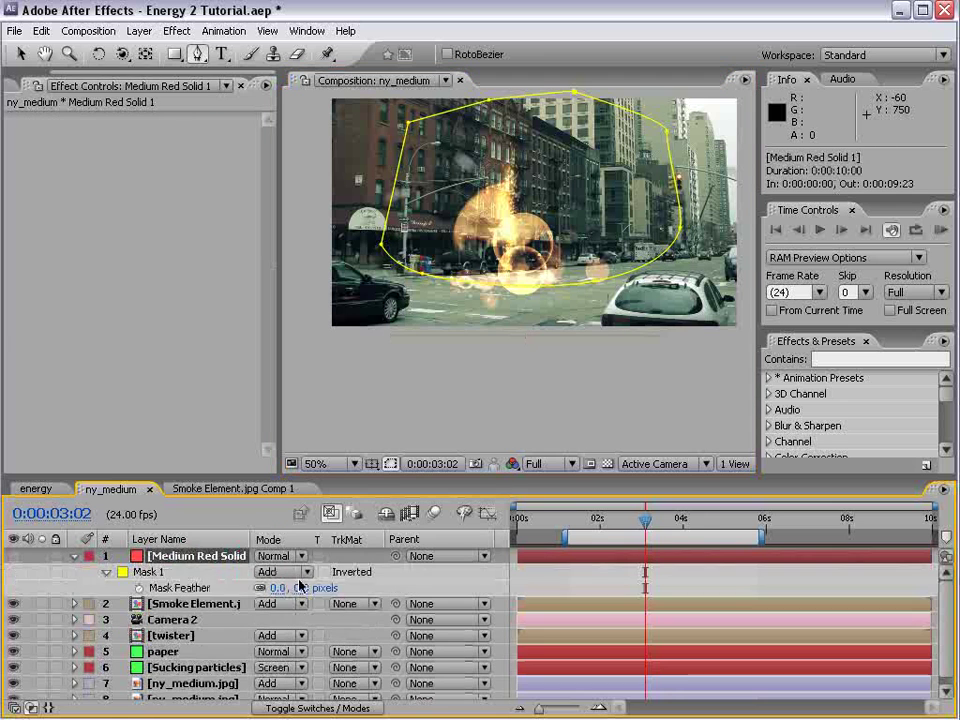
left_click(257, 605)
left_click(343, 605)
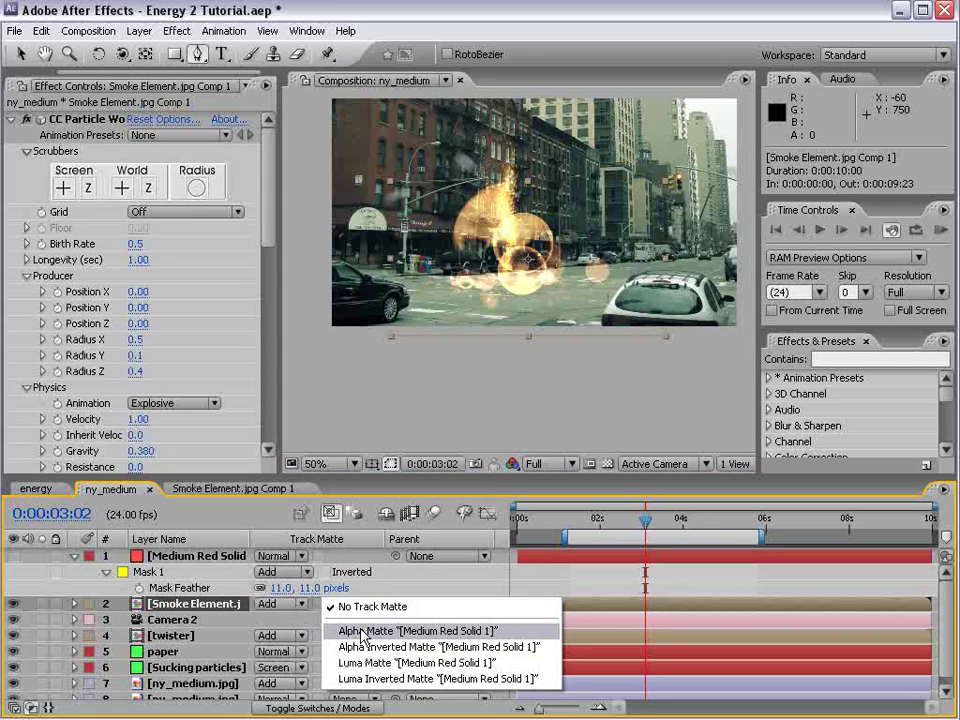
left_click(362, 632)
Refine the shape of the red solid's mask by adjusting its vertices and curve handles along the sides and street edge.
left_click(191, 586)
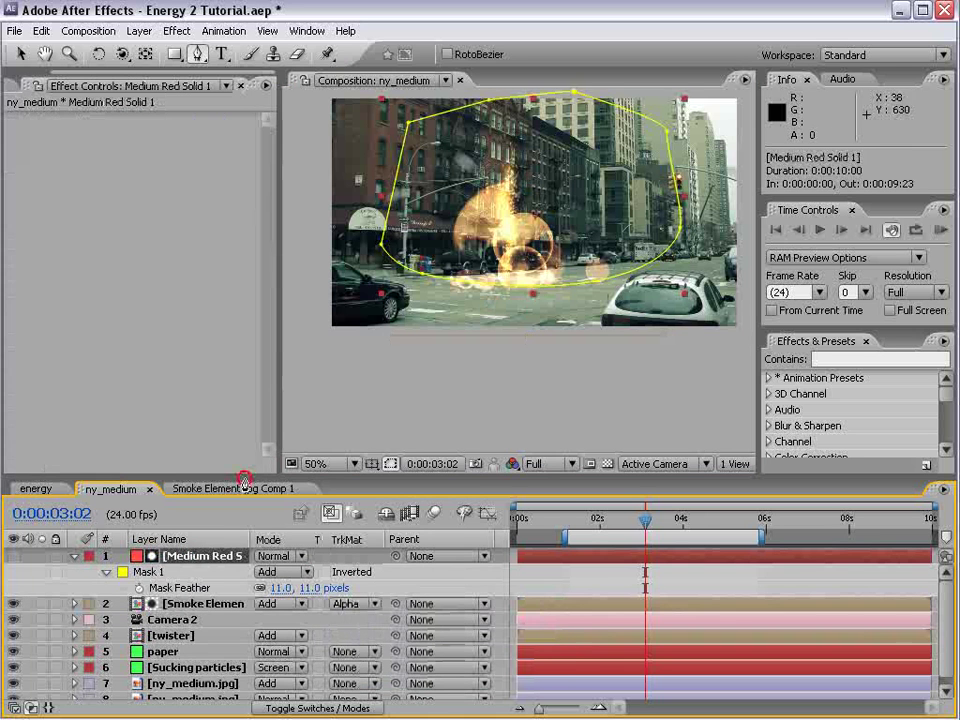
key("v")
scroll(604, 283, "up", 1)
left_click_drag(604, 283, 683, 258)
left_click(401, 251)
left_click_drag(403, 248, 368, 234)
left_click_drag(709, 284, 536, 315)
left_click_drag(712, 219, 702, 210)
left_click_drag(393, 337, 581, 381)
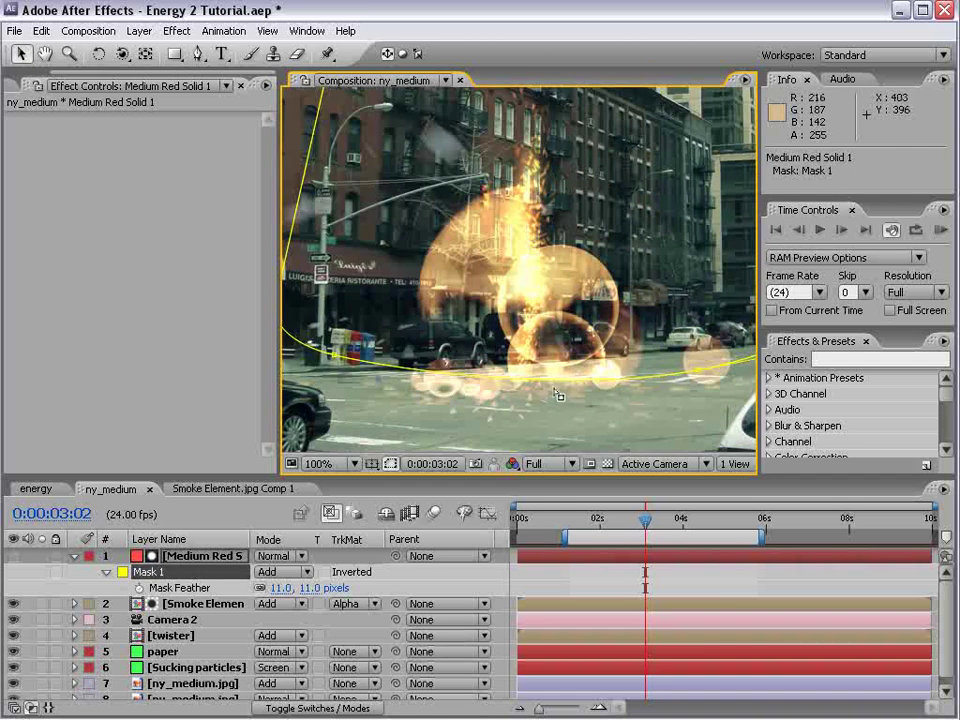
scroll(557, 392, "down", 1)
Change the mask outline colour to red.
left_click(122, 572)
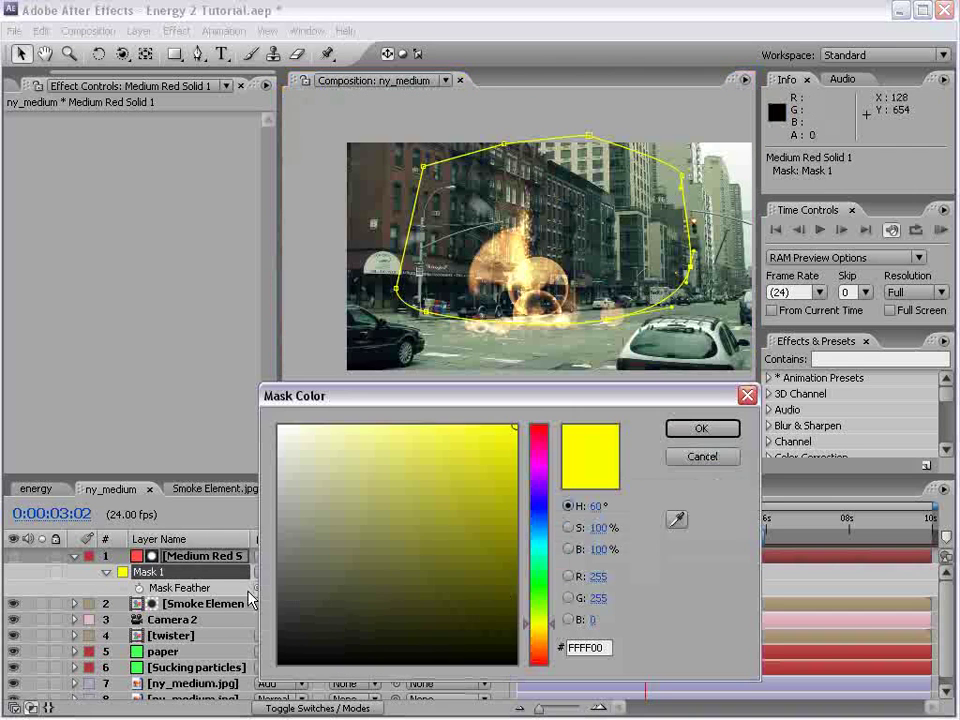
left_click_drag(536, 484, 538, 427)
left_click(700, 428)
Lower the mask's bottom edge slightly over the road by moving its vertex and curve, then deselect it.
scroll(640, 370, "up", 1)
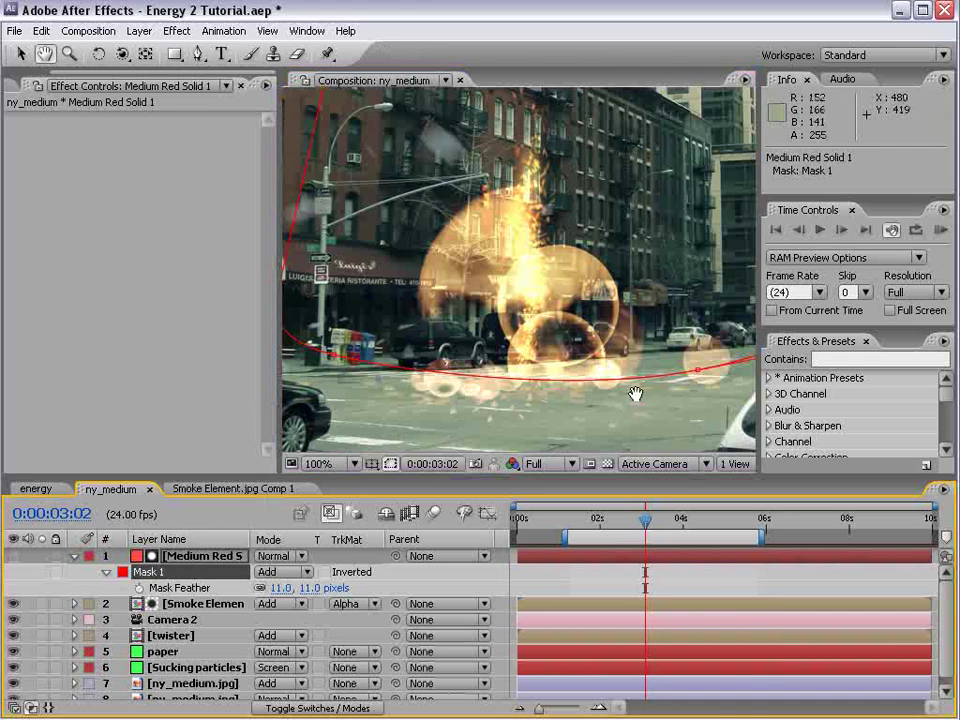
left_click_drag(697, 375, 671, 384)
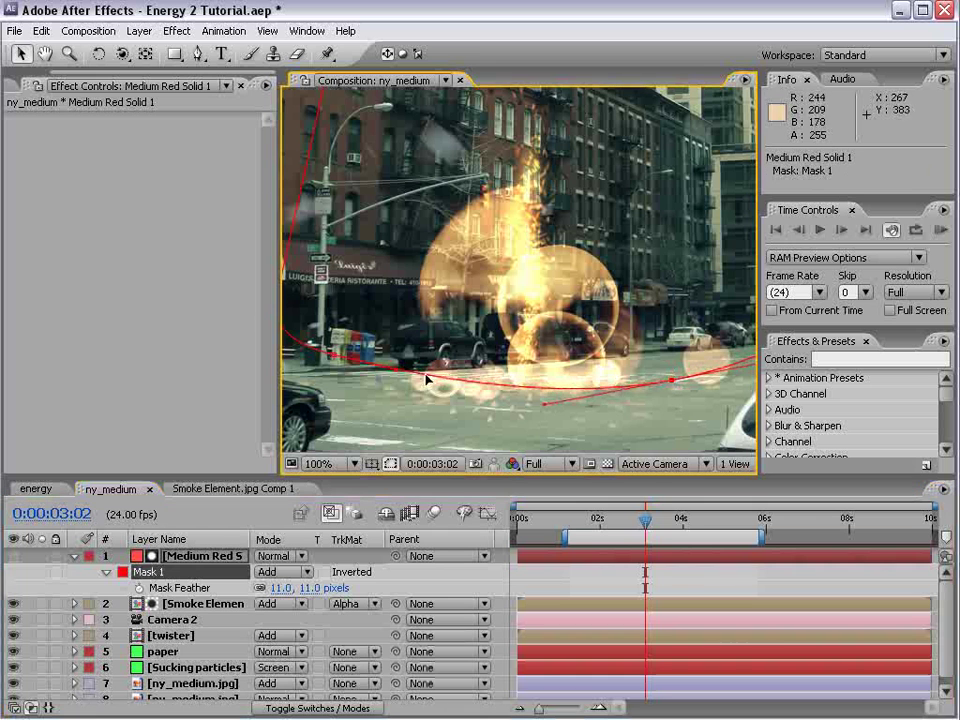
left_click_drag(395, 371, 399, 379)
left_click(533, 574)
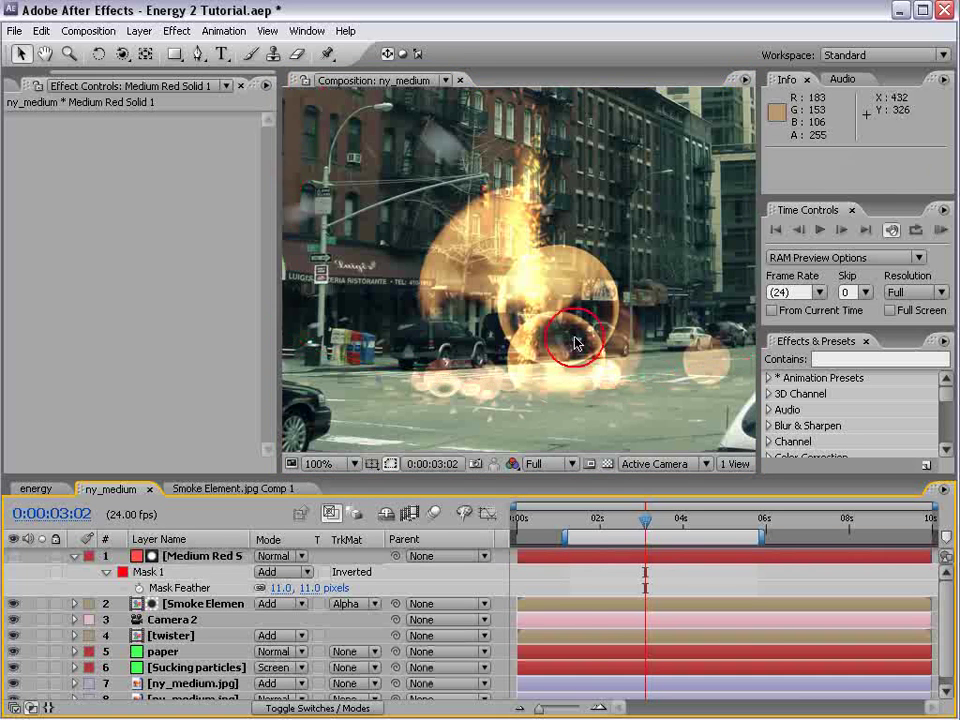
Scrub the timeline to 0:00:03:06 and examine the masked smoke up close.
scroll(590, 335, "down", 1)
key("space")
left_click_drag(640, 350, 636, 368)
left_click_drag(618, 530, 651, 522)
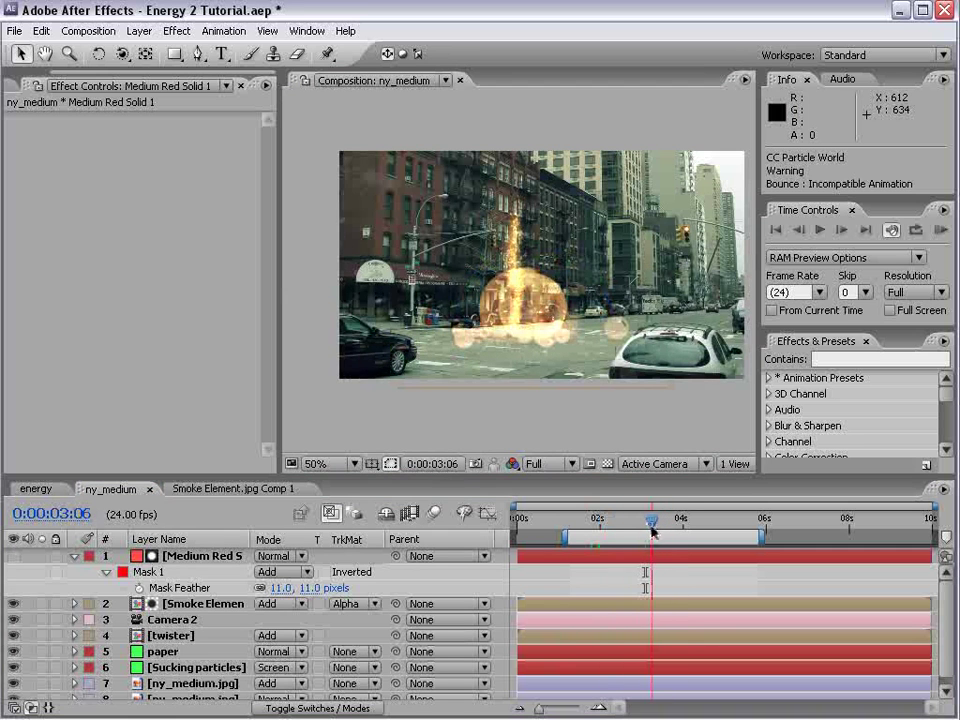
scroll(575, 316, "up", 1)
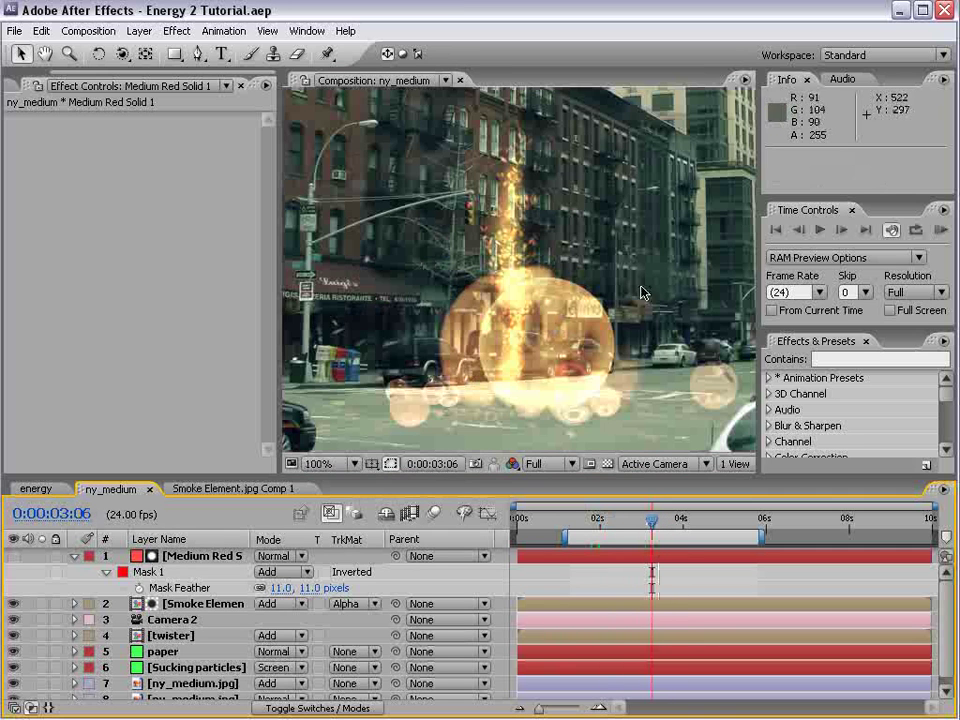
Pull down the lower part of the RGB curve in the smoke layer's Curves effect.
left_click(73, 557)
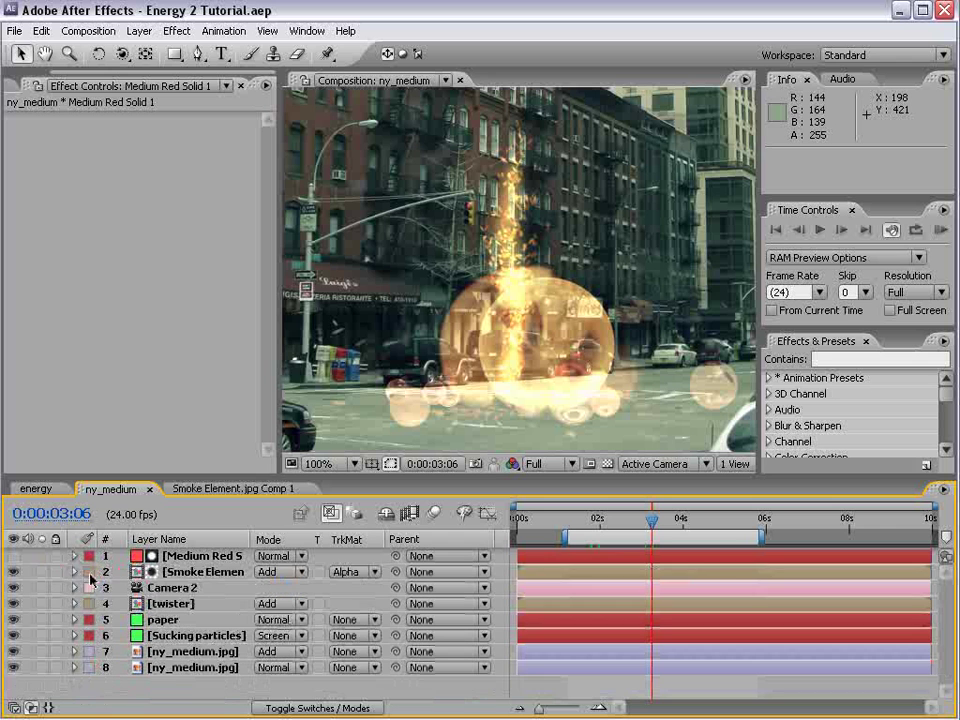
left_click(182, 558)
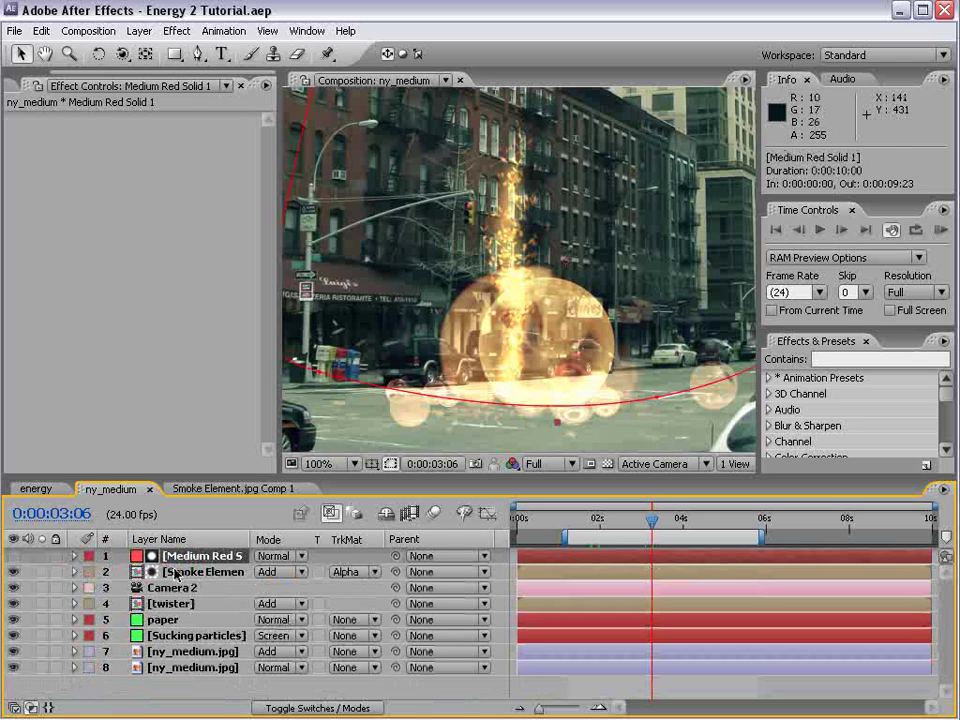
left_click(190, 572)
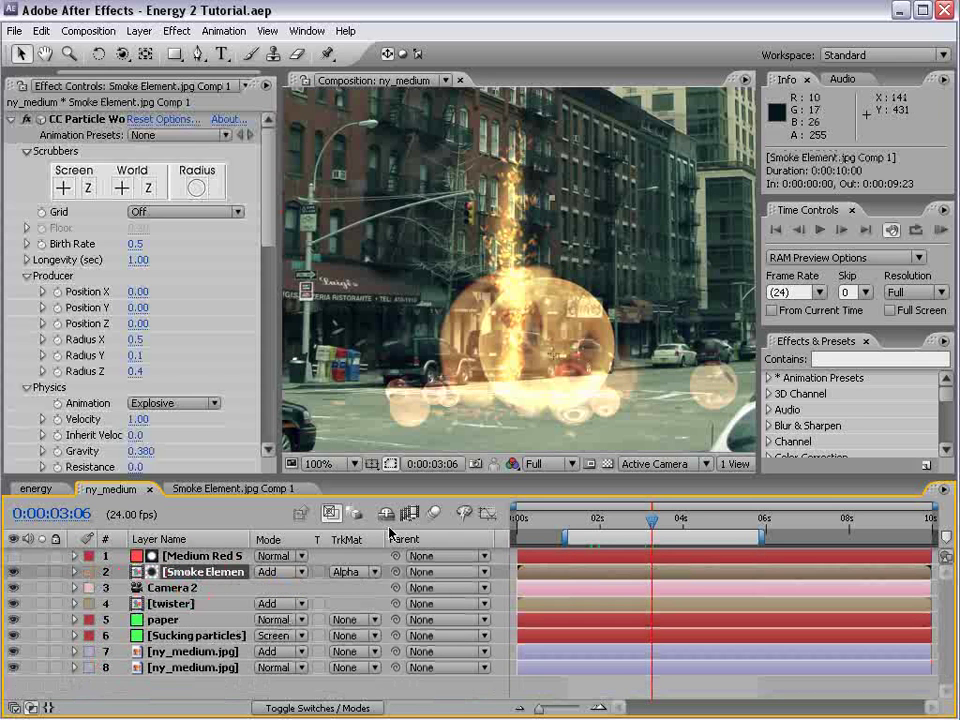
left_click(12, 119)
left_click(155, 183)
left_click(145, 149)
left_click_drag(110, 314, 105, 341)
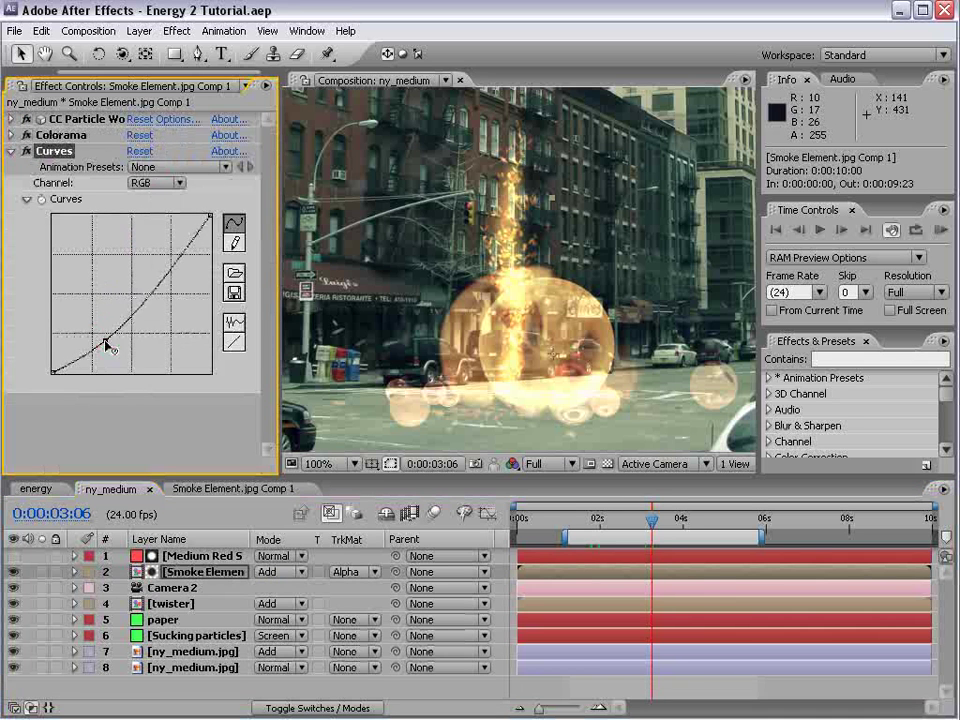
Shape the smoke layer's Alpha channel curve into a steep S and check the result at 0:00:02:09.
left_click(134, 186)
left_click(156, 251)
left_click_drag(86, 340, 101, 361)
left_click(137, 259)
left_click_drag(138, 259, 155, 261)
left_click_drag(101, 358, 123, 357)
left_click_drag(647, 522, 613, 530)
Apply CC Vector Blur to the smoke layer with an amount of 9.0 and preview it at 0:00:03:06.
left_click(186, 30)
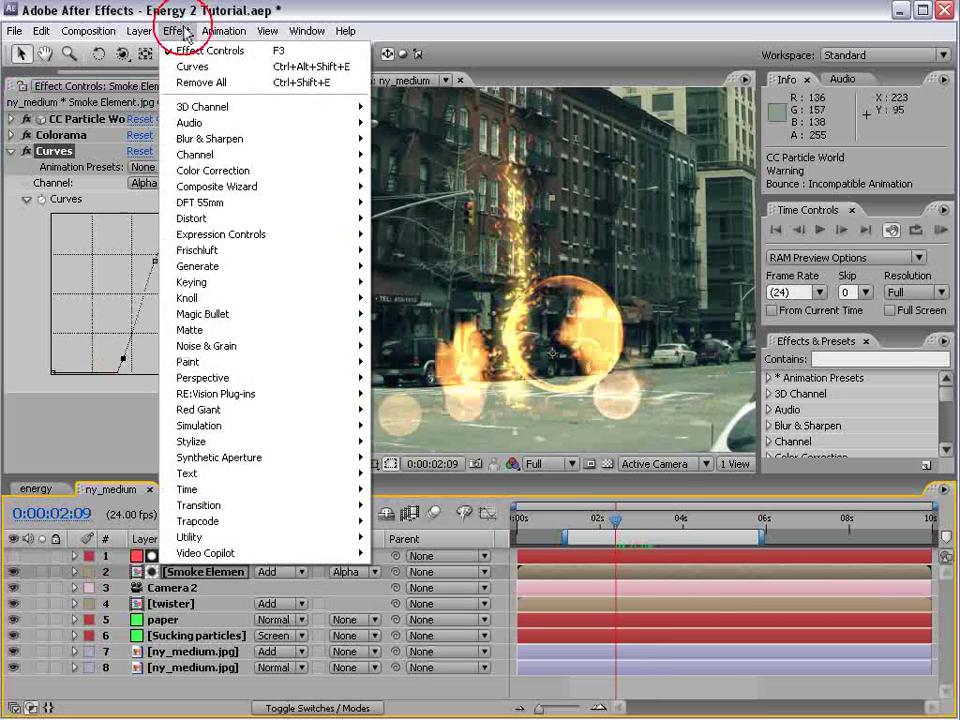
mouse_move(210, 138)
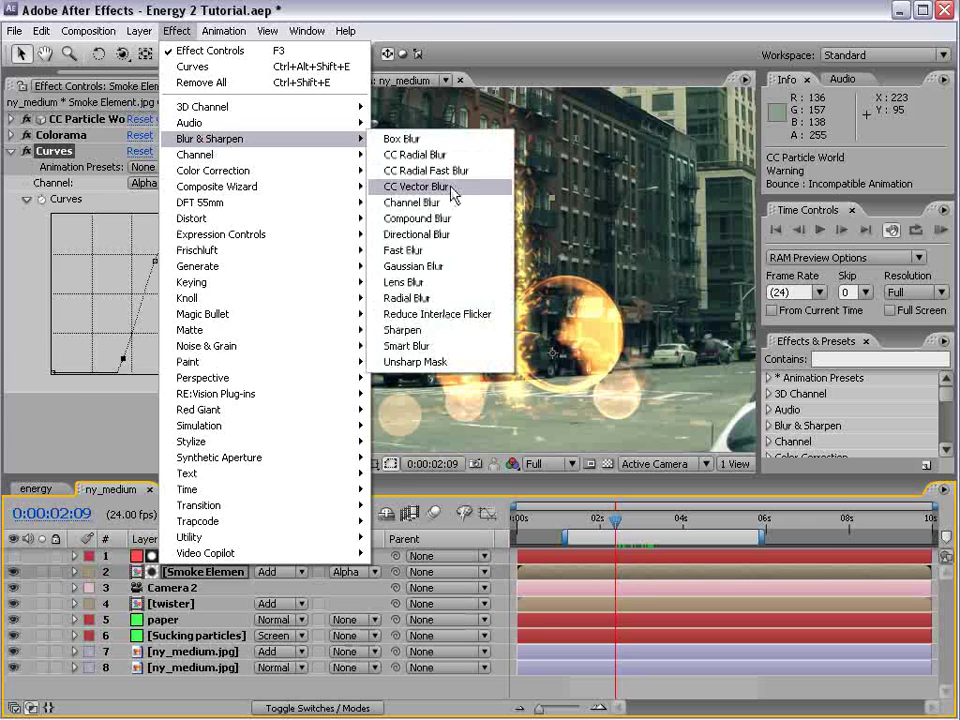
left_click(450, 187)
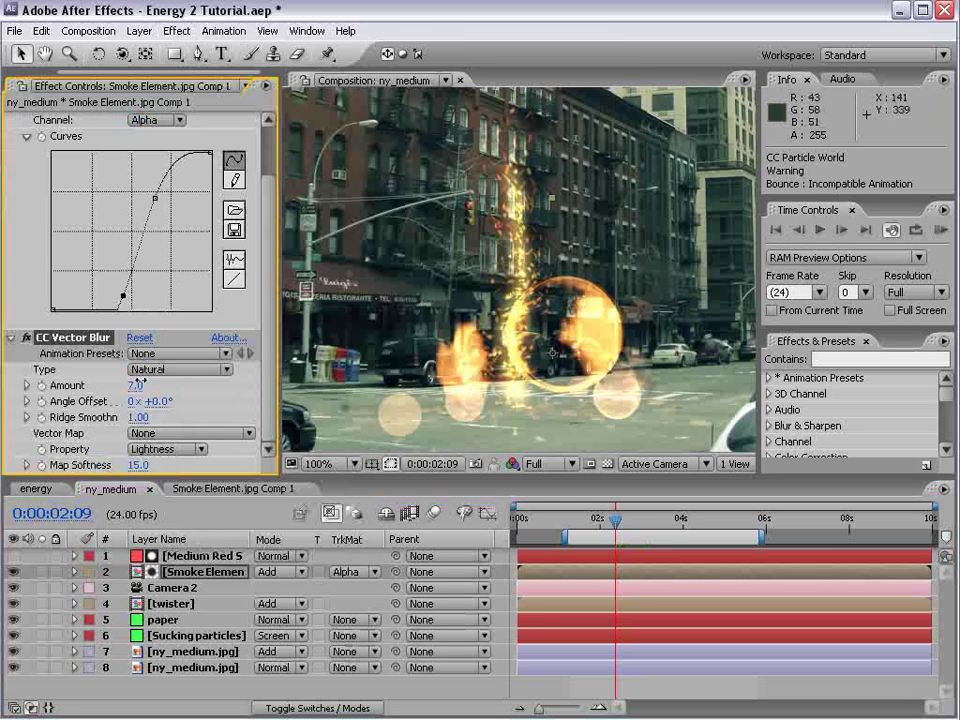
left_click_drag(135, 384, 139, 385)
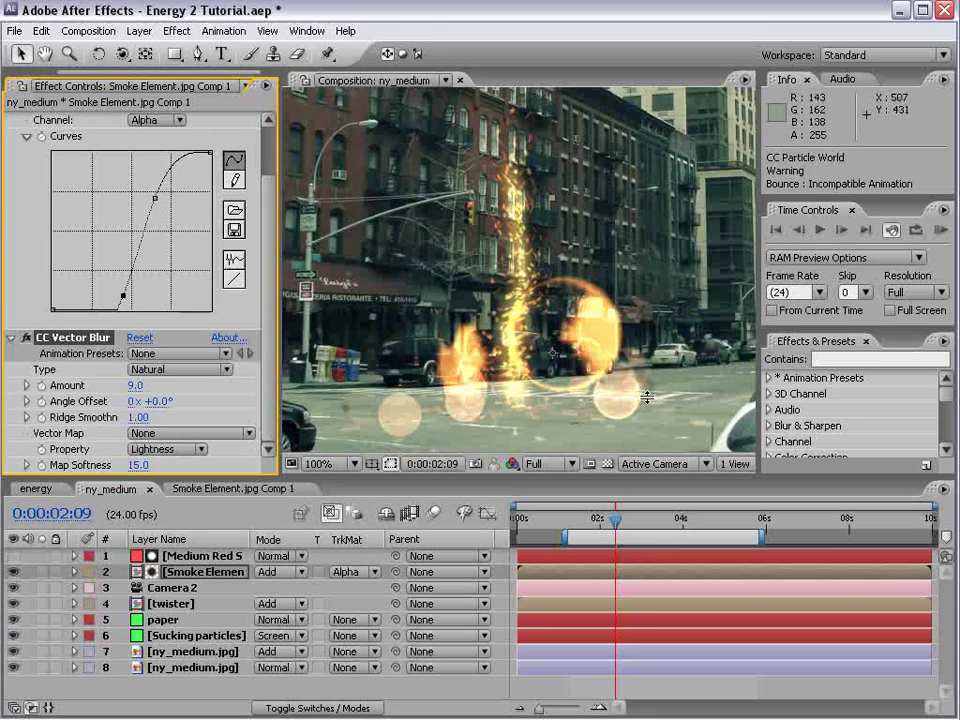
mouse_move(636, 523)
left_mouse_down()
mouse_move(693, 521)
mouse_move(652, 521)
left_mouse_up()
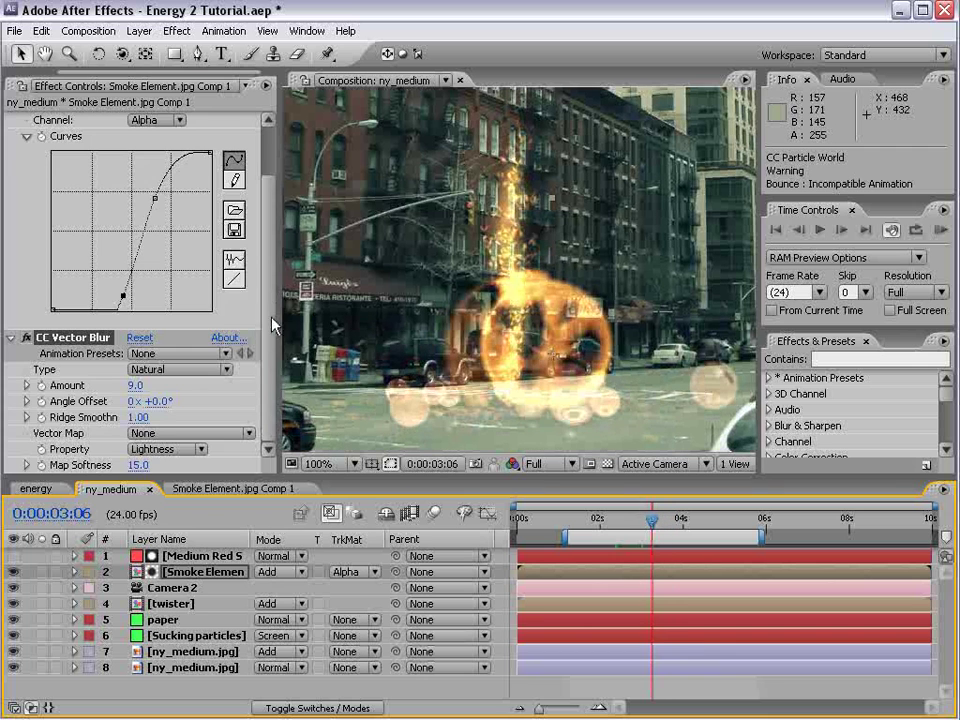
In the smoke layer's CC Particle World, set Birth Rate to 2.0 and both Radius X and Radius Z to 0.6.
scroll(140, 250, "up", 3)
left_click(10, 151)
left_click(10, 118)
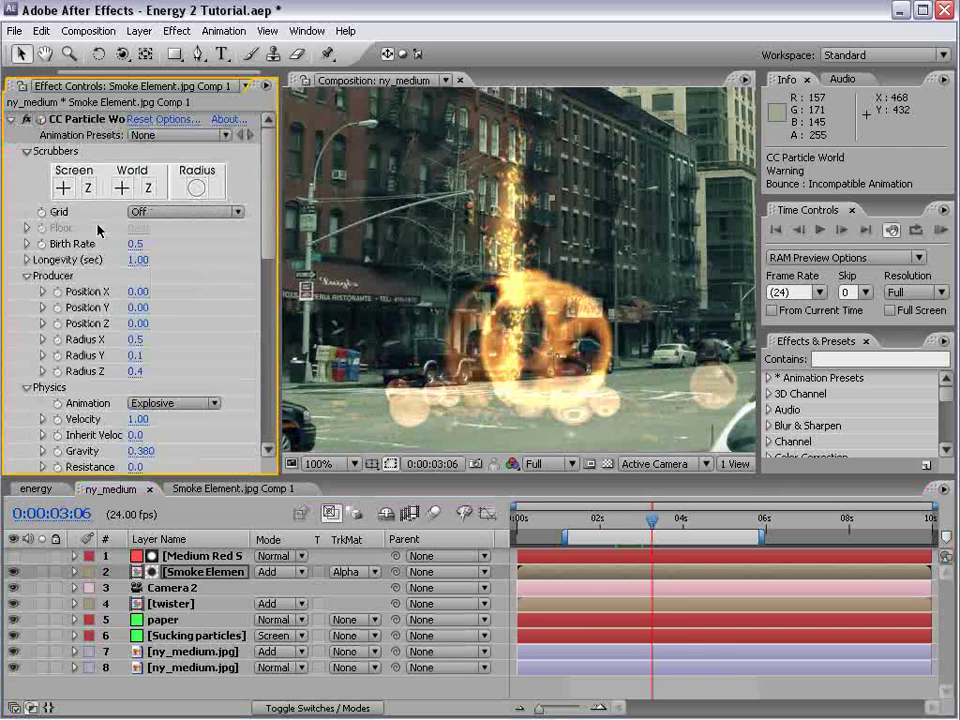
left_click_drag(137, 245, 138, 245)
left_click_drag(604, 518, 660, 519)
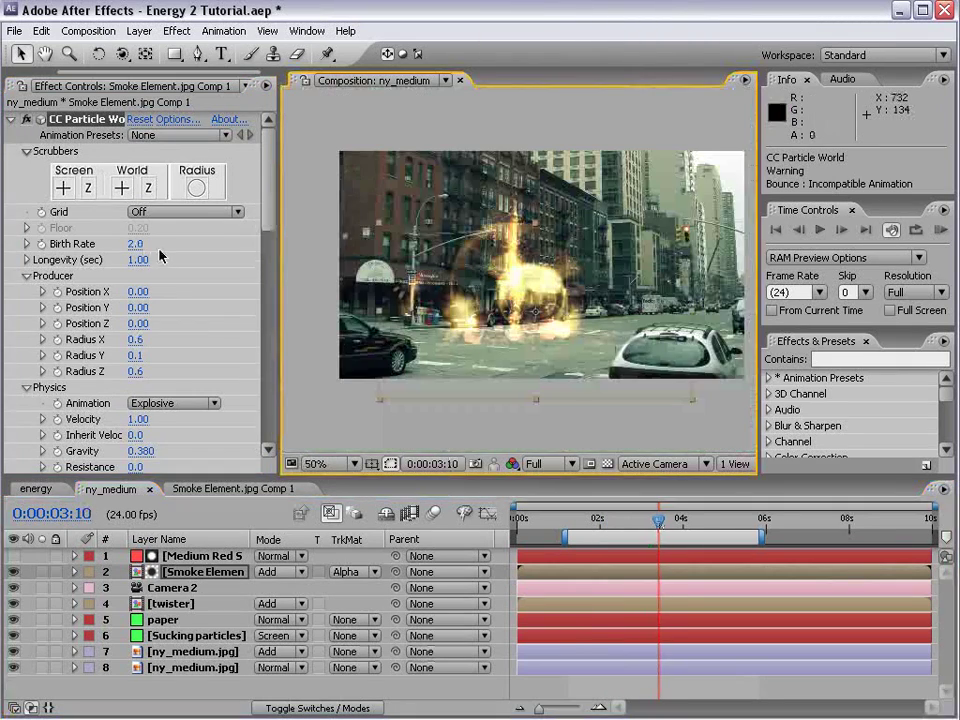
Shorten the smoke particles' Longevity to 0.73 seconds, check the motion around 0:00:03:07, and save the project.
left_click_drag(137, 259, 120, 261)
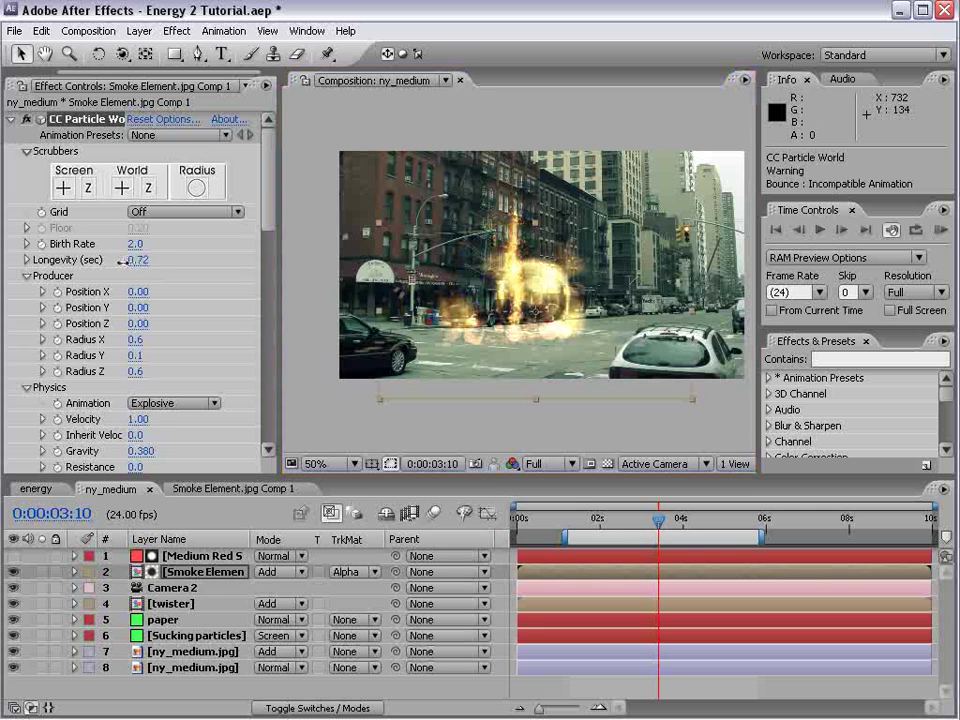
mouse_move(623, 519)
left_mouse_down()
mouse_move(609, 519)
mouse_move(631, 515)
left_mouse_up()
scroll(596, 363, "up", 2)
scroll(596, 363, "down", 2)
left_click_drag(645, 527, 655, 519)
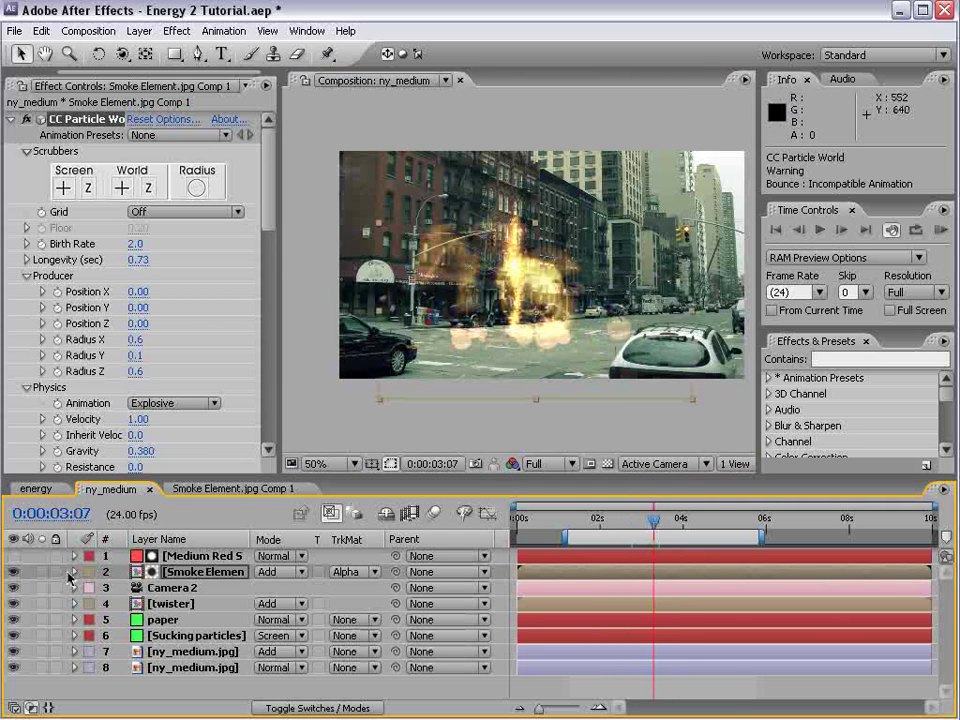
key("ctrl+s")
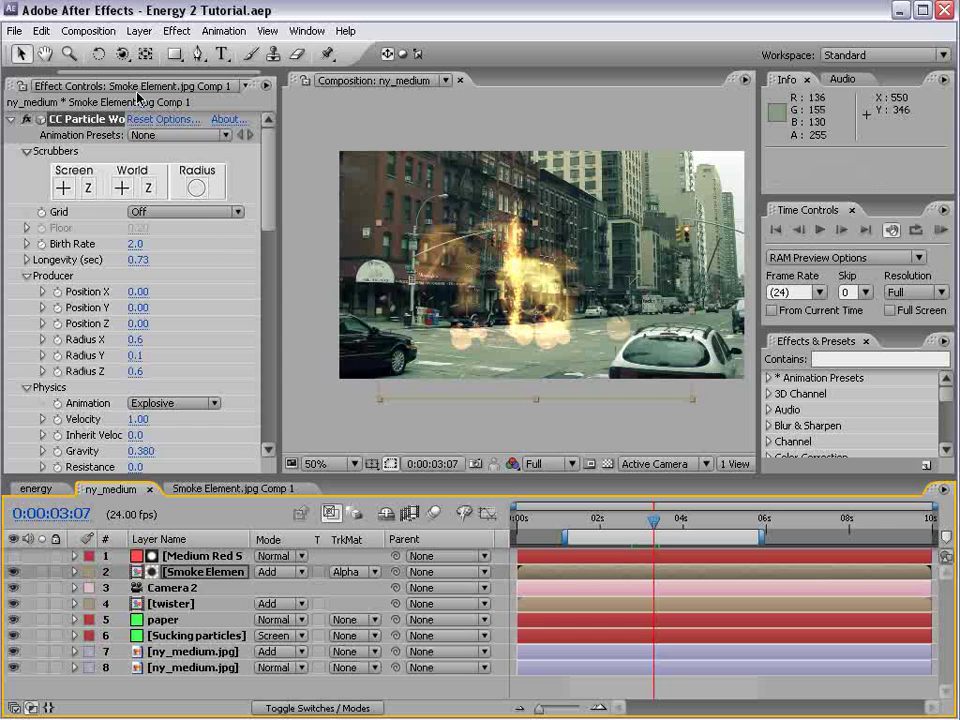
Create a new orange solid of 864 by 486 pixels in the ny_medium composition.
left_click(141, 31)
mouse_move(160, 53)
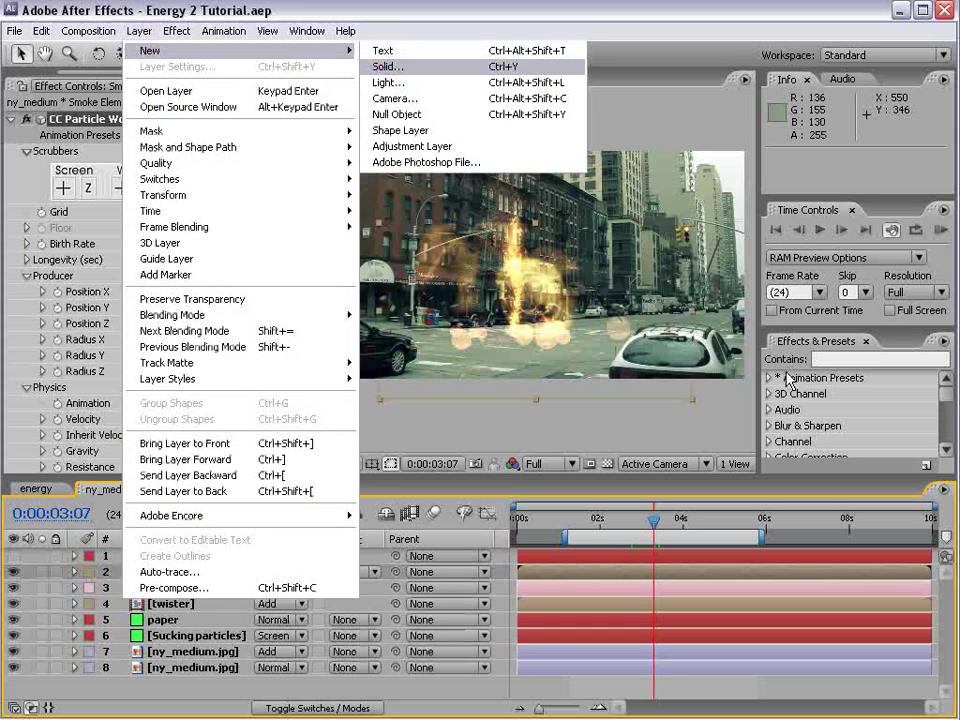
left_click(395, 66)
left_click(268, 581)
left_click_drag(539, 660, 542, 640)
left_click(703, 429)
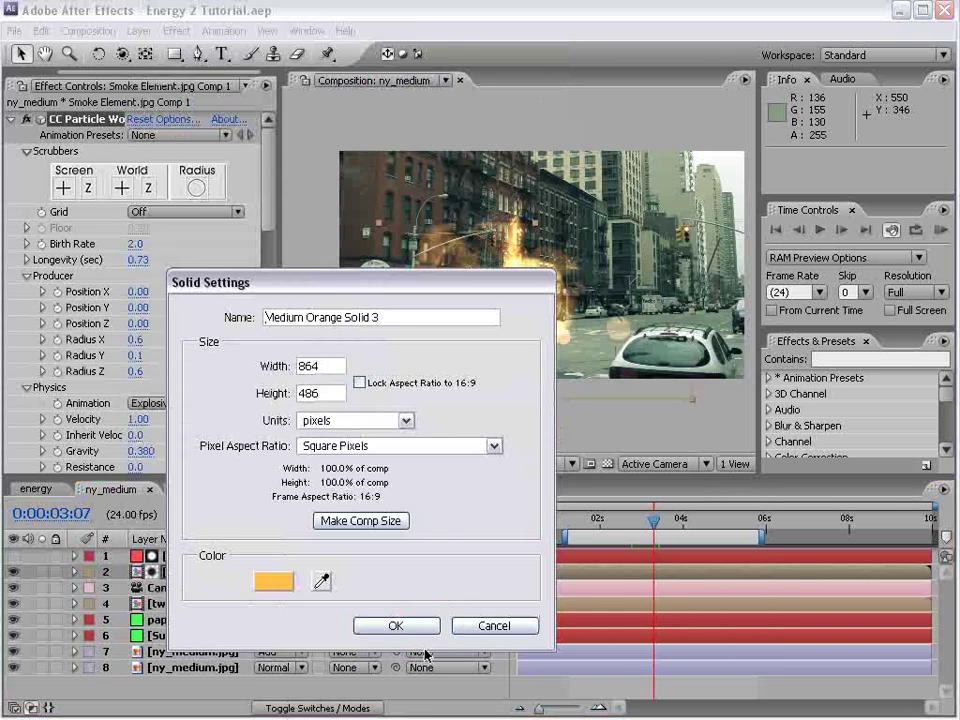
left_click(392, 624)
Draw a circular mask outward from the centre of the orange solid.
left_click(175, 56)
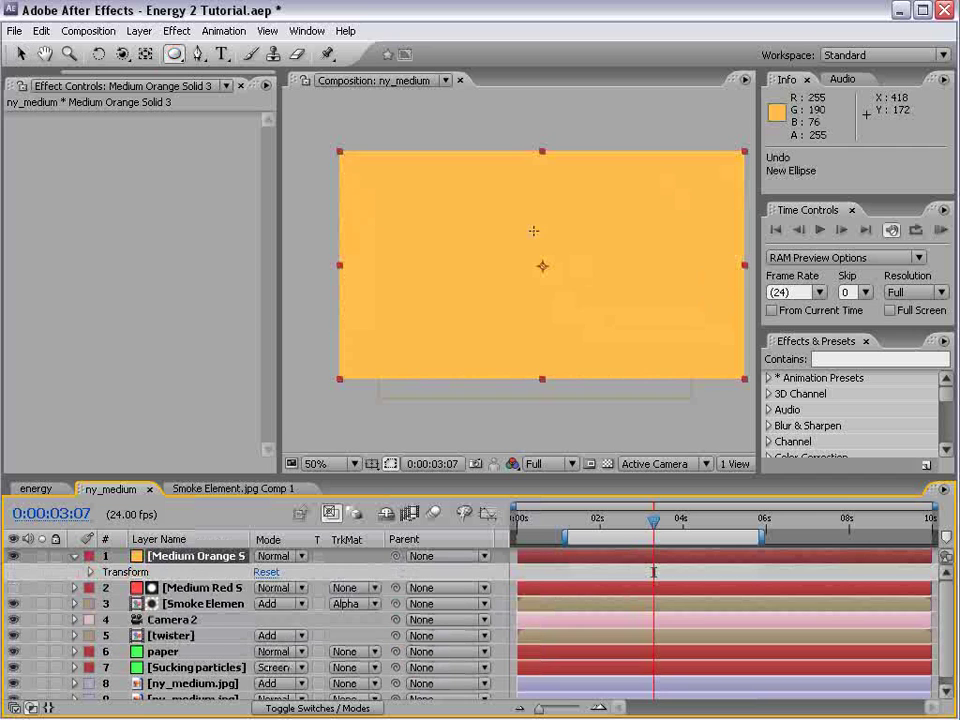
left_click_drag(540, 266, 437, 157)
mouse_move(647, 356)
left_mouse_down()
mouse_move(658, 358)
mouse_move(635, 358)
left_mouse_up()
Give the orange solid's mask a feather of 113 pixels and an expansion of -42 pixels.
key("f")
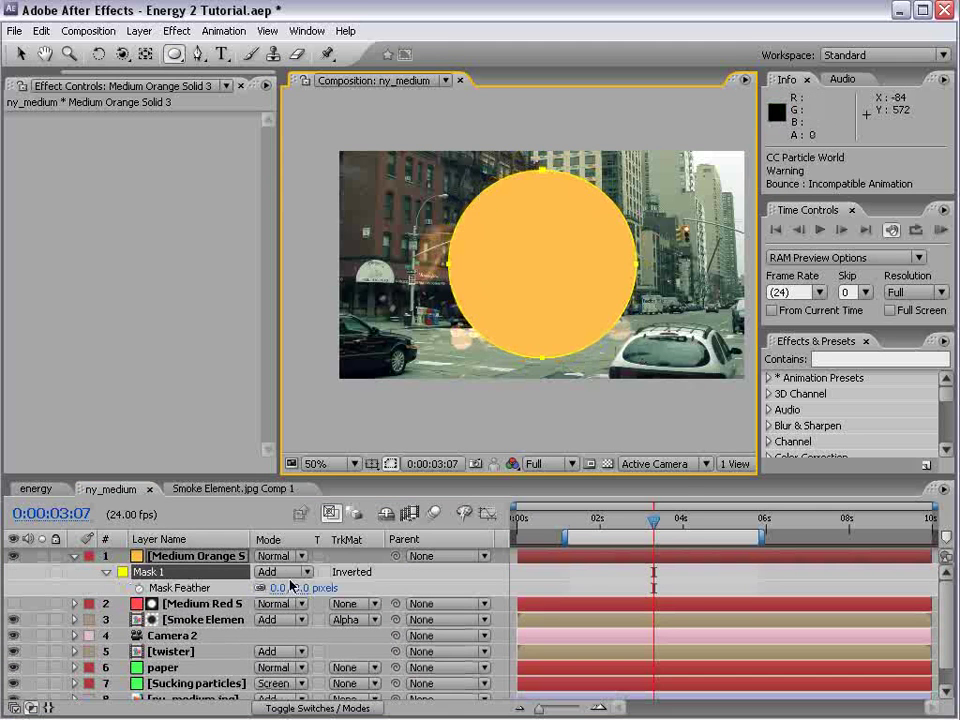
left_click_drag(300, 583, 413, 586)
key("m")
key("m")
left_click_drag(262, 636, 220, 636)
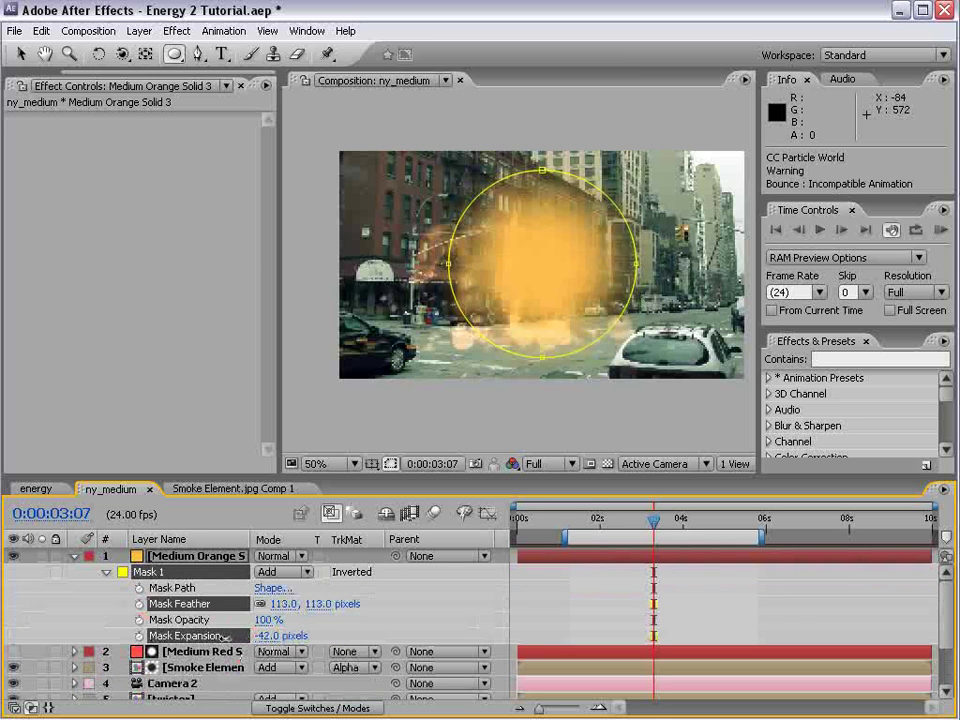
Blend the orange solid additively over the scene and make it a 3D layer.
left_click(280, 555)
left_click(281, 712)
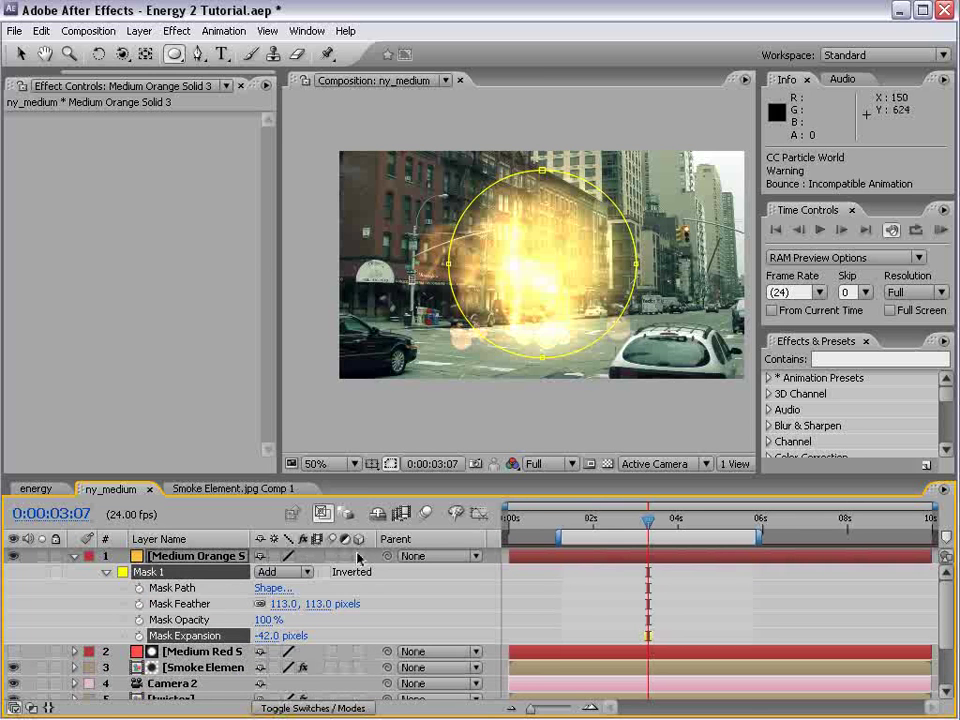
key("F4")
left_click(358, 556)
left_click(287, 556)
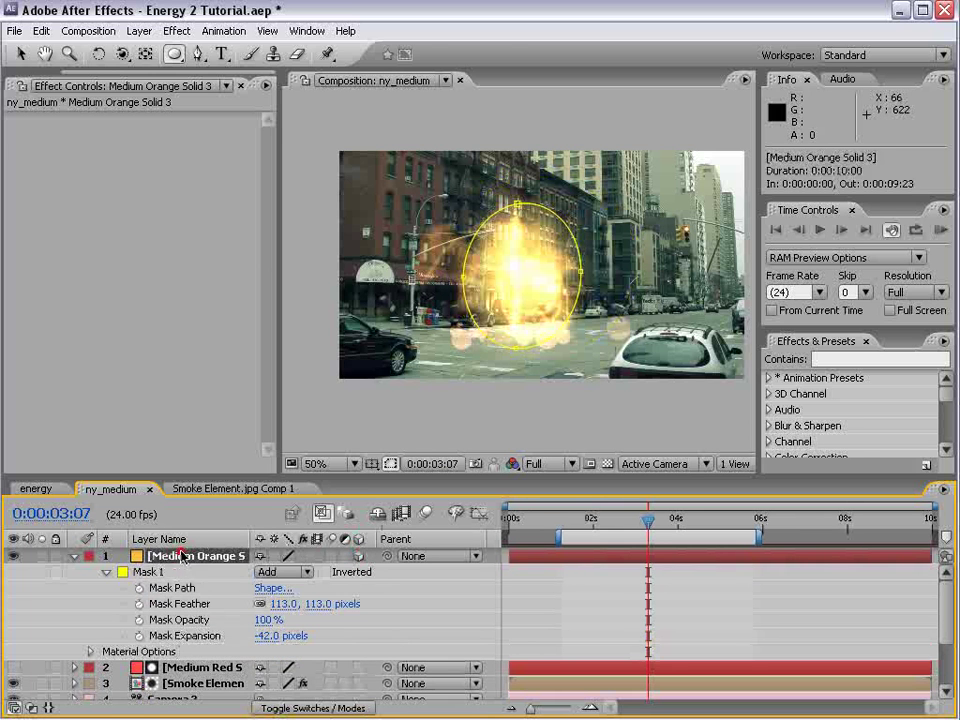
Rotate the orange solid to lie flat and lower it onto the street beneath the twister.
key("w")
left_click_drag(525, 276, 530, 230)
key("v")
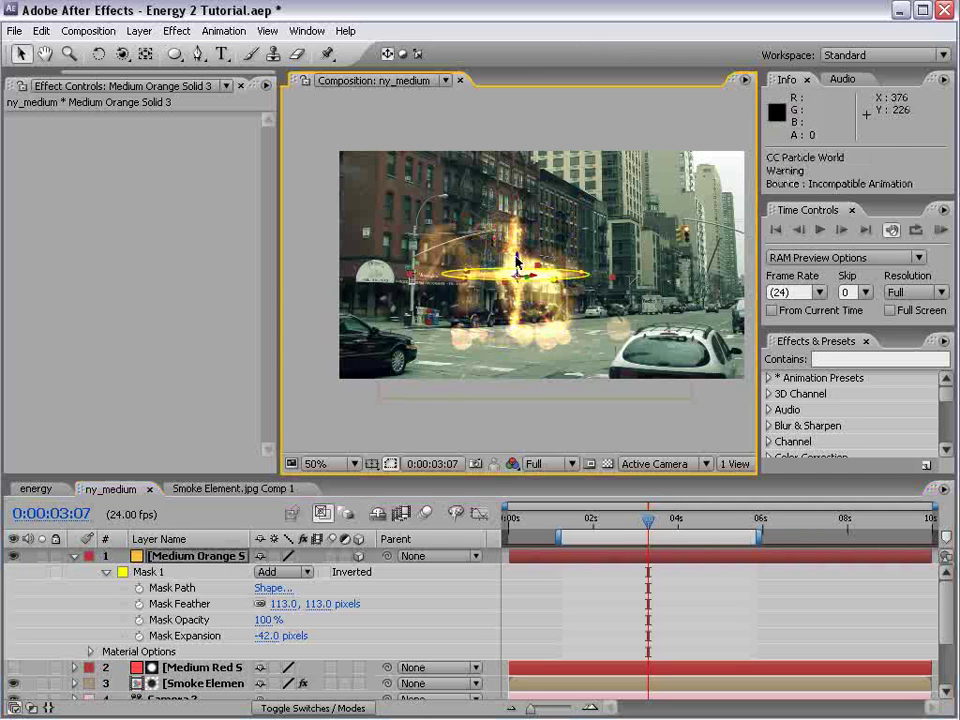
left_click_drag(520, 285, 520, 341)
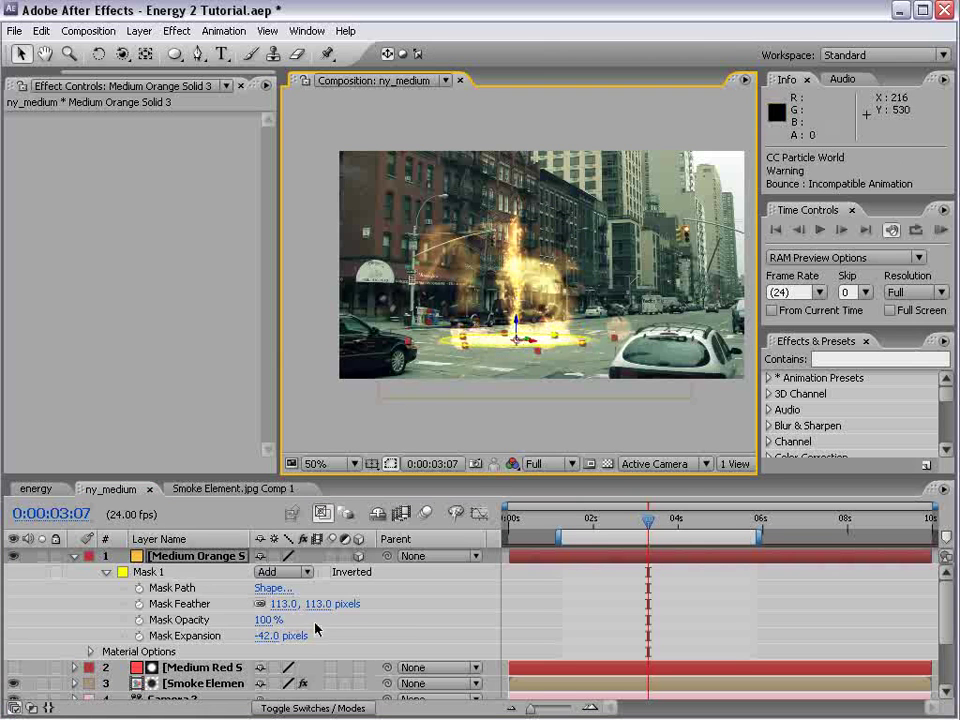
Try a Mask Feather of 437 pixels on the street glow, and fine-tune its mask expansion and feather downward.
left_click_drag(332, 602, 363, 594)
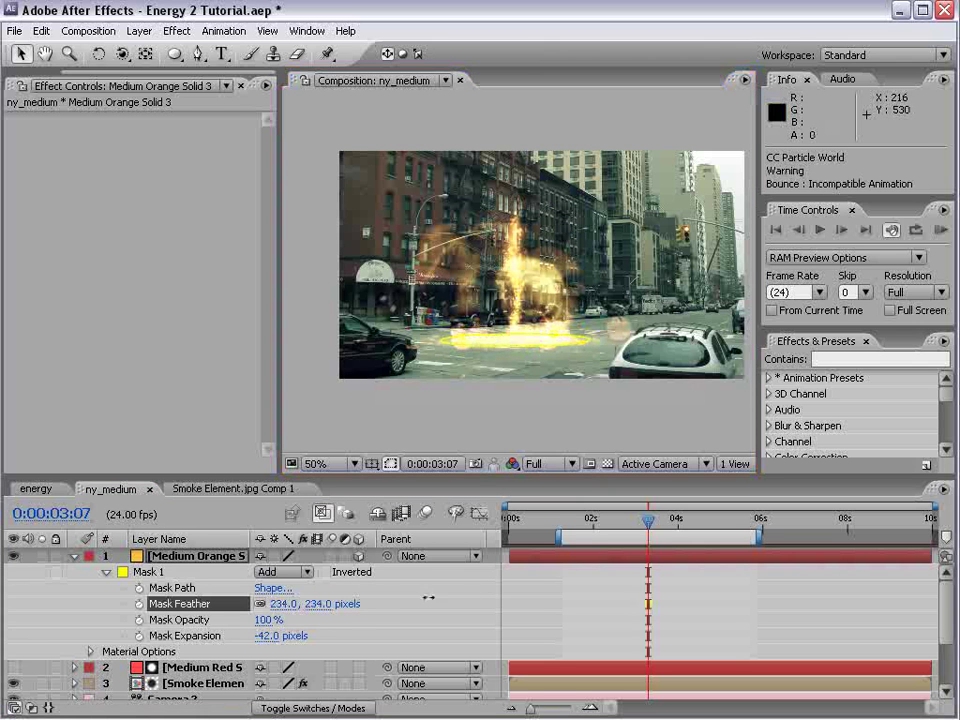
scroll(551, 394, "up", 1)
key("space")
left_click_drag(551, 394, 575, 259)
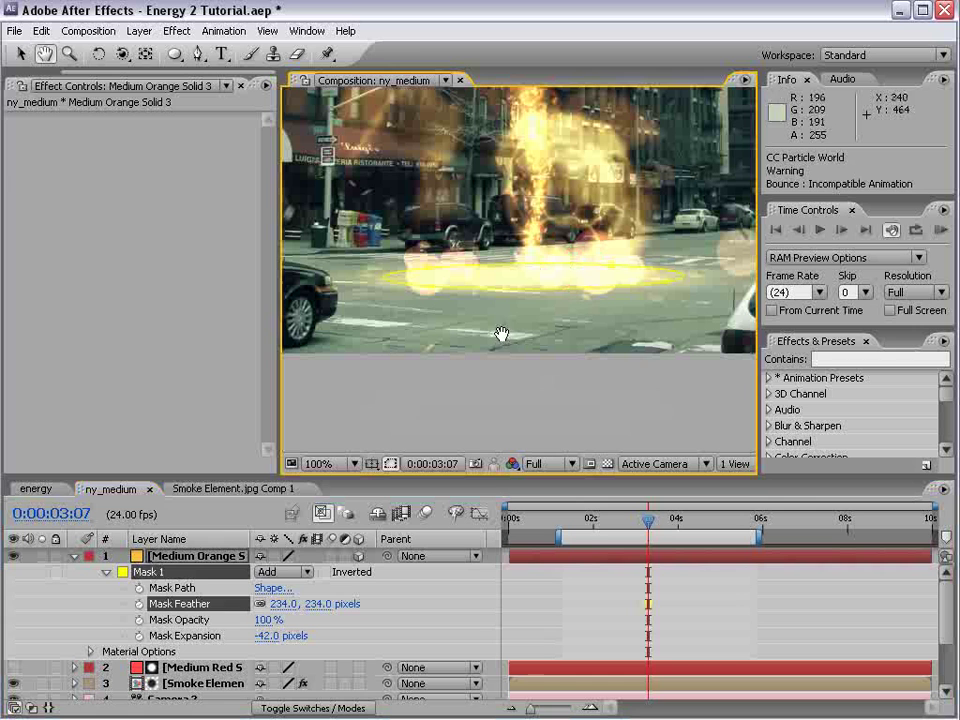
left_click(201, 558)
left_click_drag(320, 612, 500, 597)
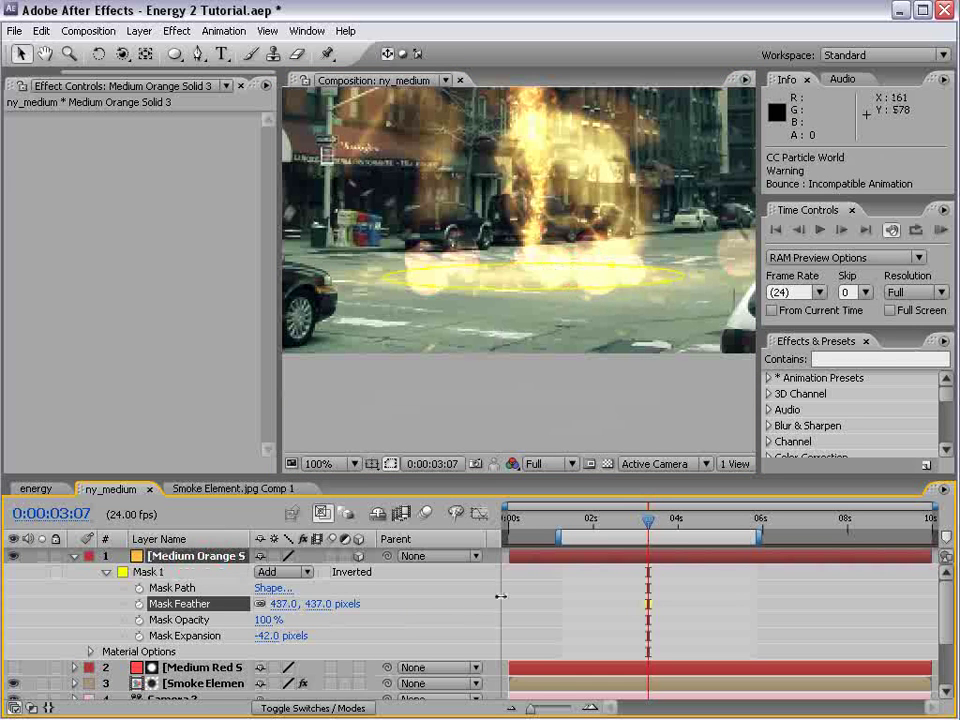
left_click_drag(270, 636, 229, 648)
left_click_drag(328, 607, 237, 608)
Scale the orange glow layer to 168% and reveal its Opacity property while checking the glow in the full frame.
key("s")
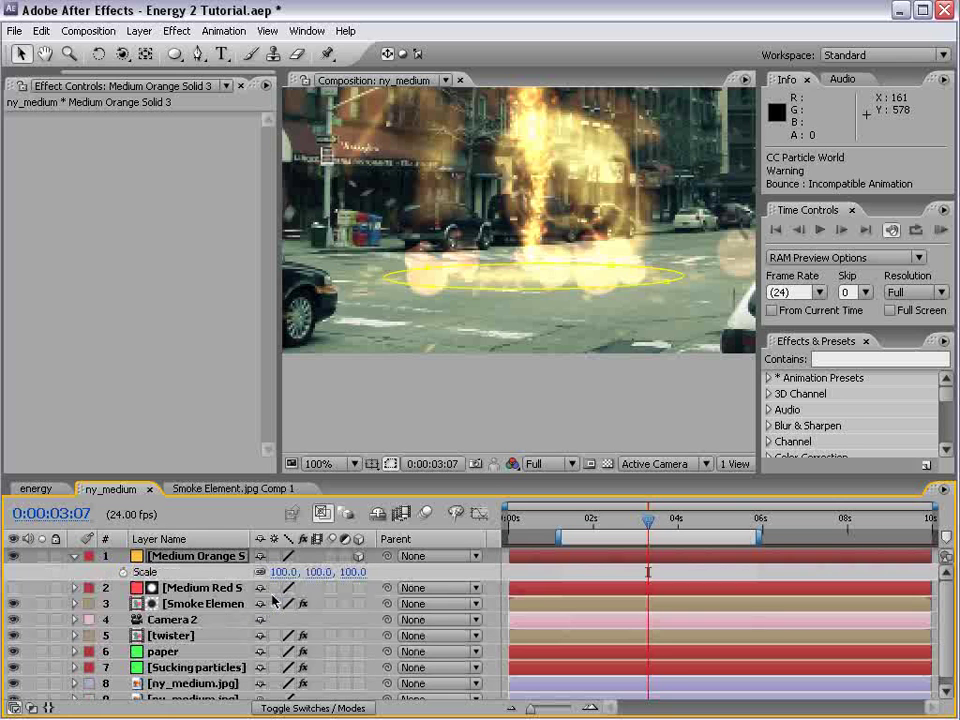
left_click_drag(321, 572, 381, 556)
left_click(567, 379)
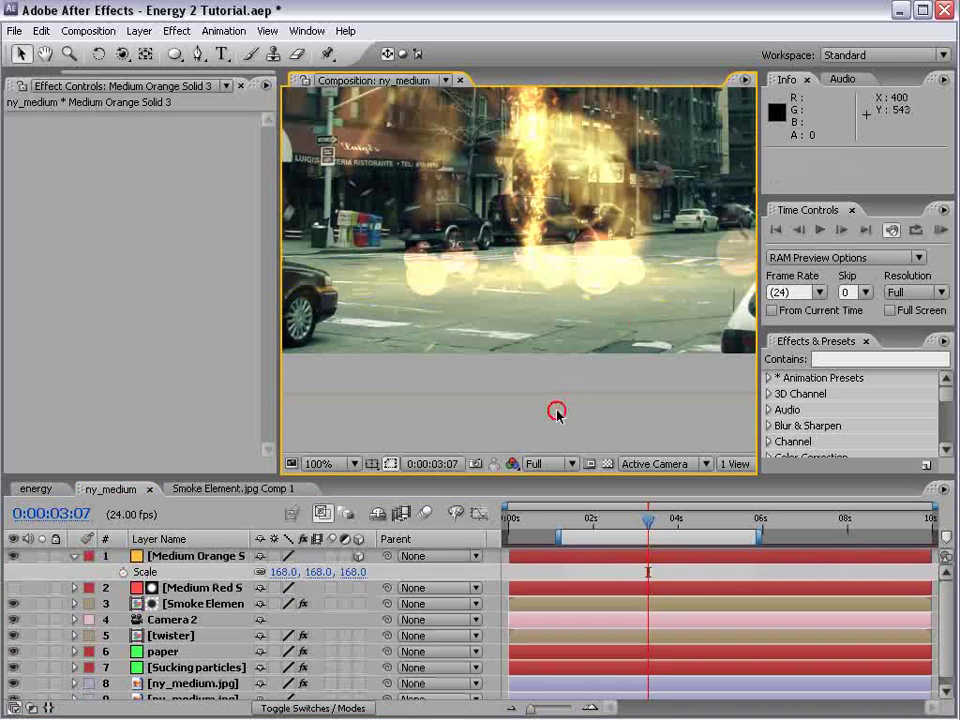
scroll(571, 366, "down", 2)
left_click(231, 557)
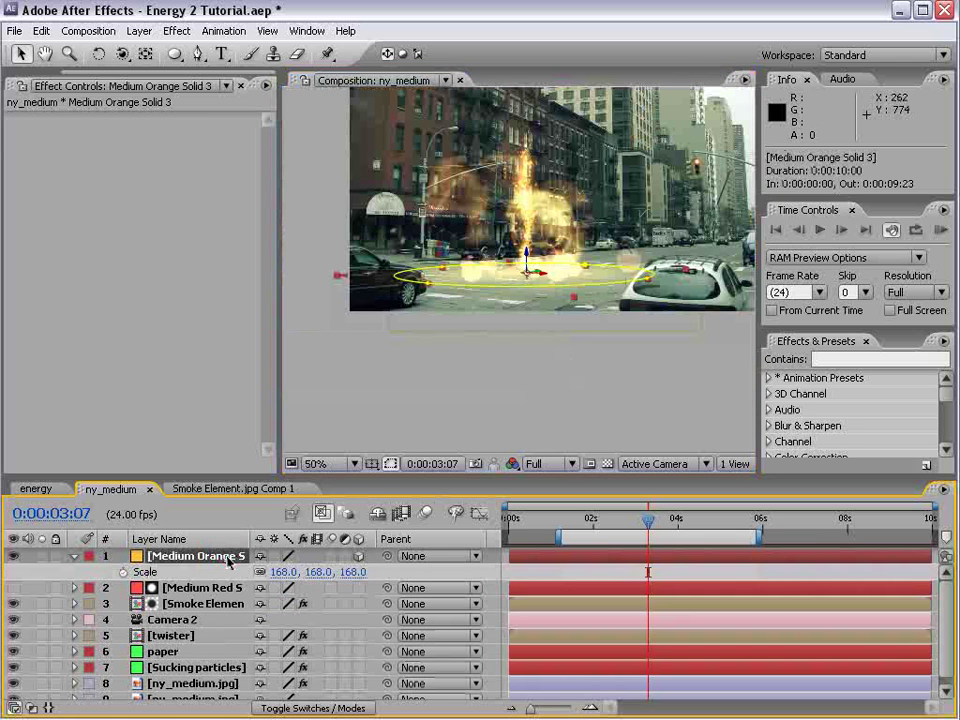
key("t")
left_click(512, 395)
key("space")
left_click_drag(582, 242, 621, 313)
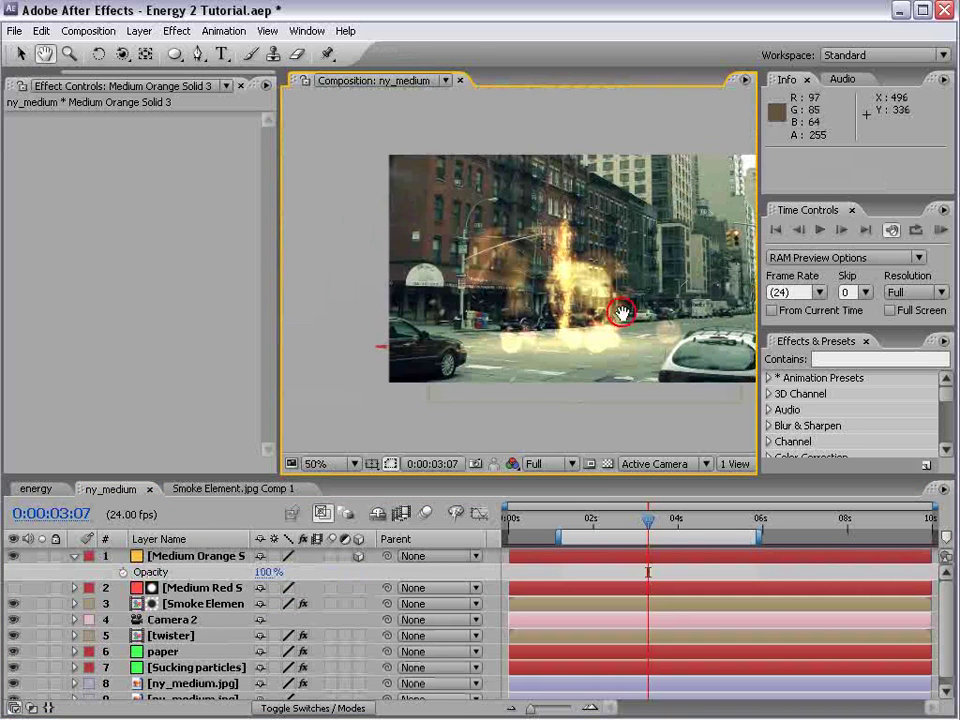
Duplicate the orange glow layer and scale the copy to 79%.
left_click(203, 558)
key("ctrl+d")
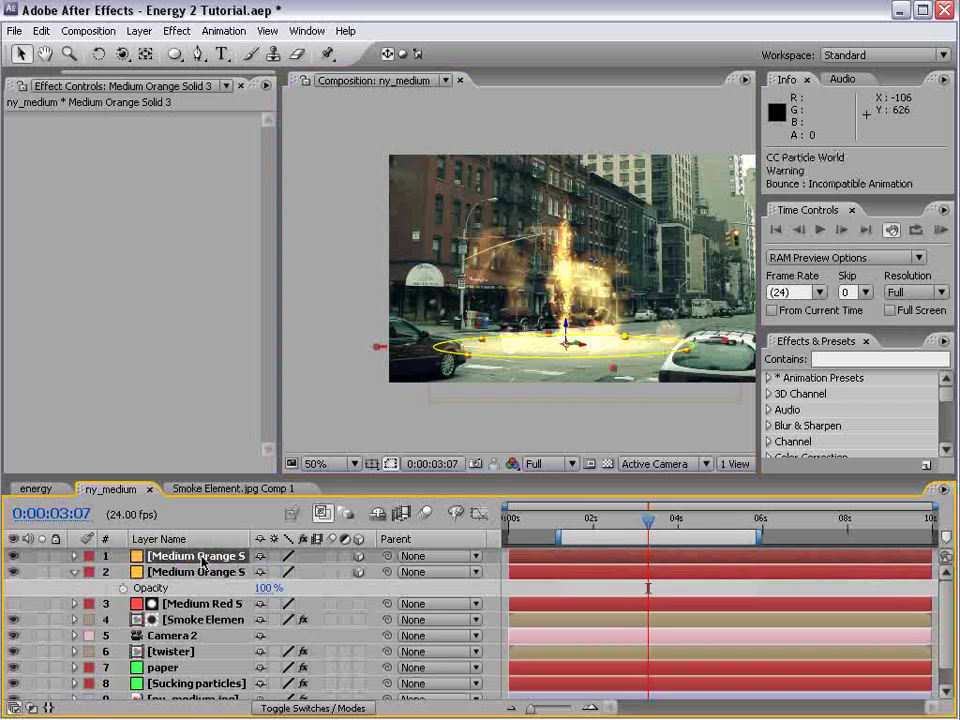
key("s")
left_click_drag(280, 572, 262, 590)
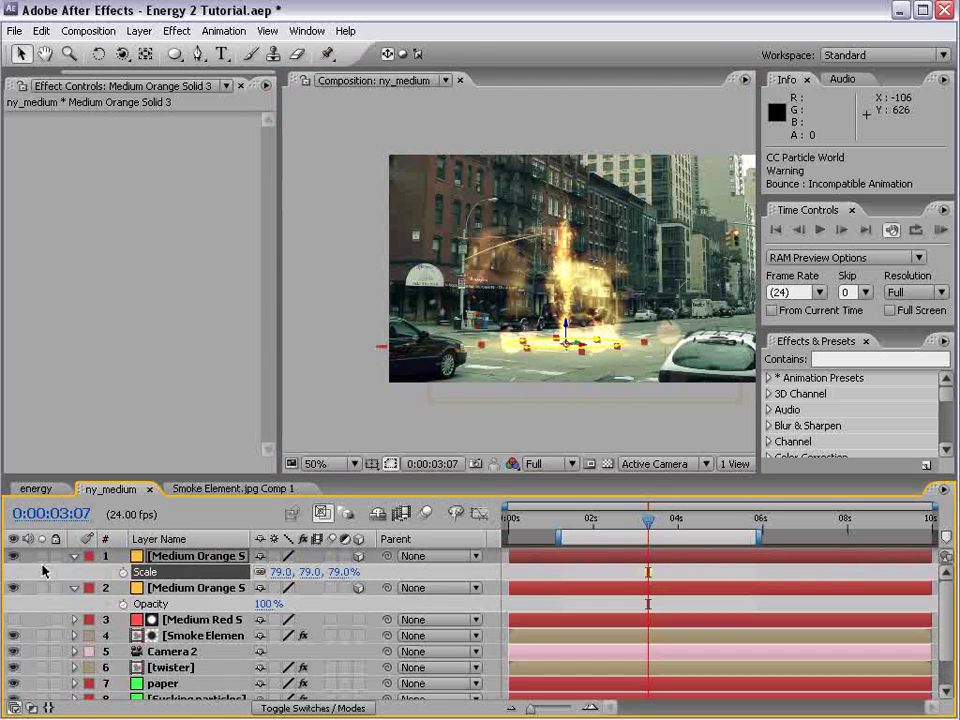
Solo both orange glow layers and examine them alone at 0:00:02:04, toggling the larger glow's visibility.
left_click(43, 589)
left_click(557, 407)
key("grave")
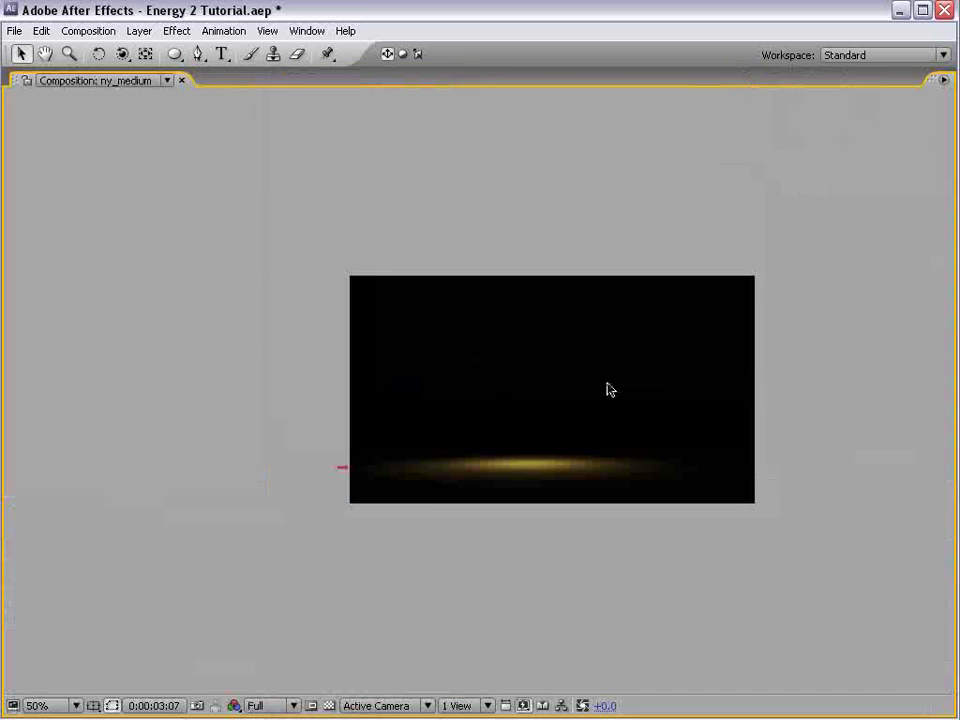
key("grave")
scroll(572, 291, "up", 2)
left_click(596, 519)
left_click_drag(596, 519, 600, 519)
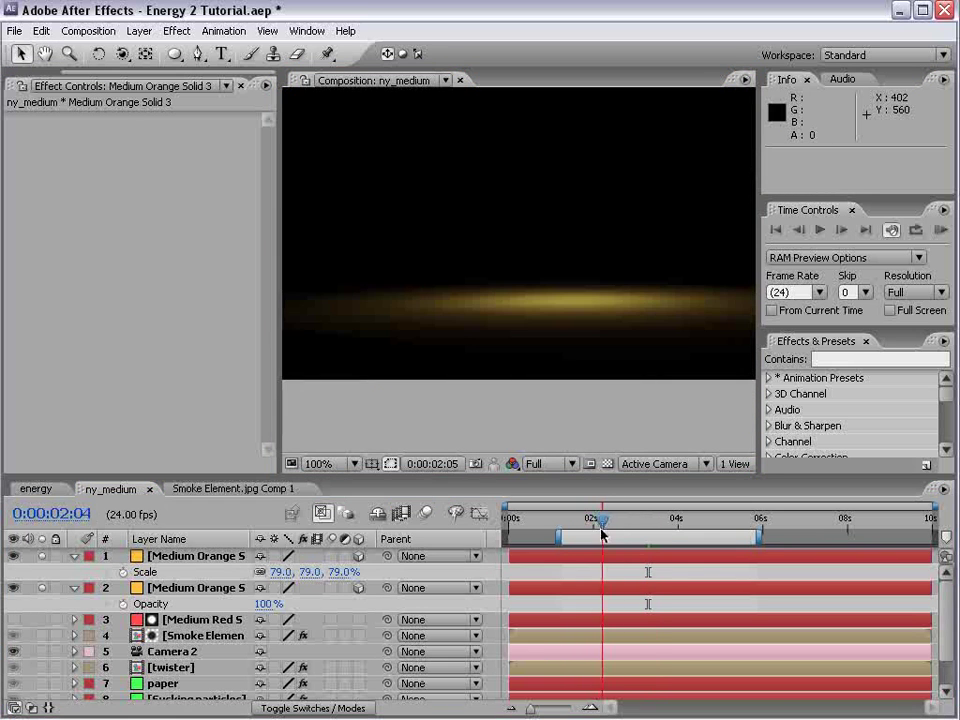
left_click(14, 590)
left_click(14, 589)
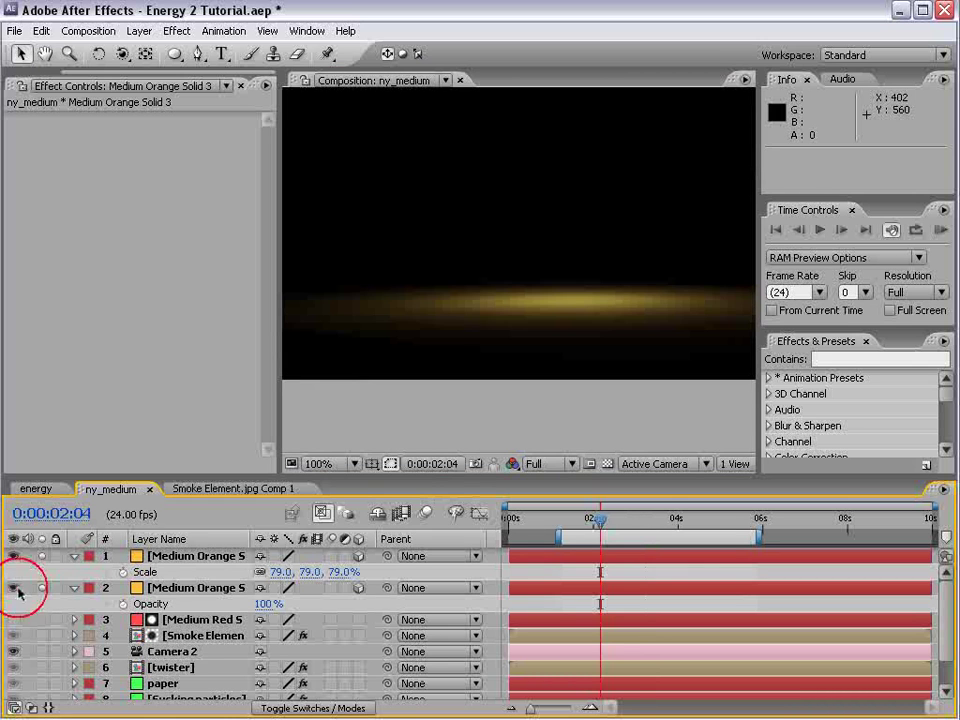
Add the expression wiggle(8,30) to the larger orange glow layer's Opacity.
left_click(199, 589)
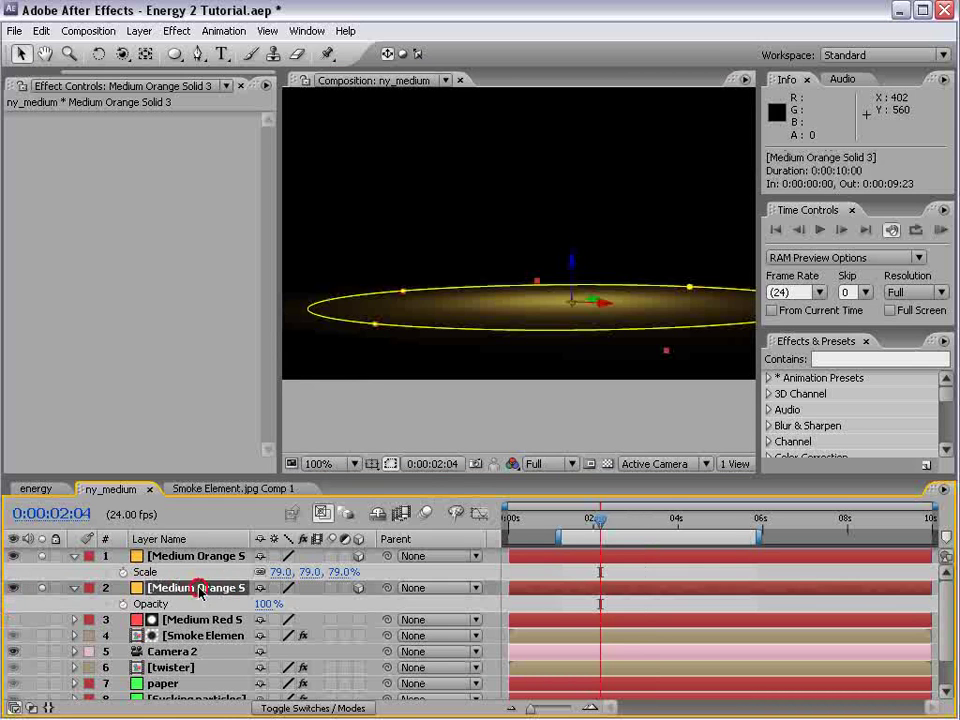
left_click(123, 604, "alt")
type("wiggle(")
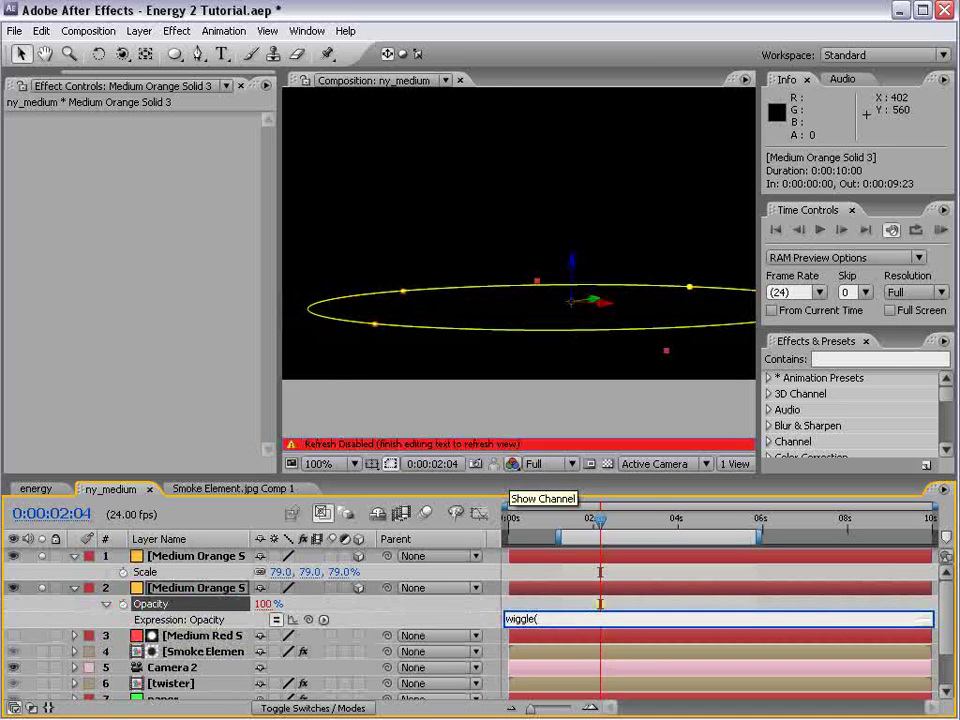
type("8,30")
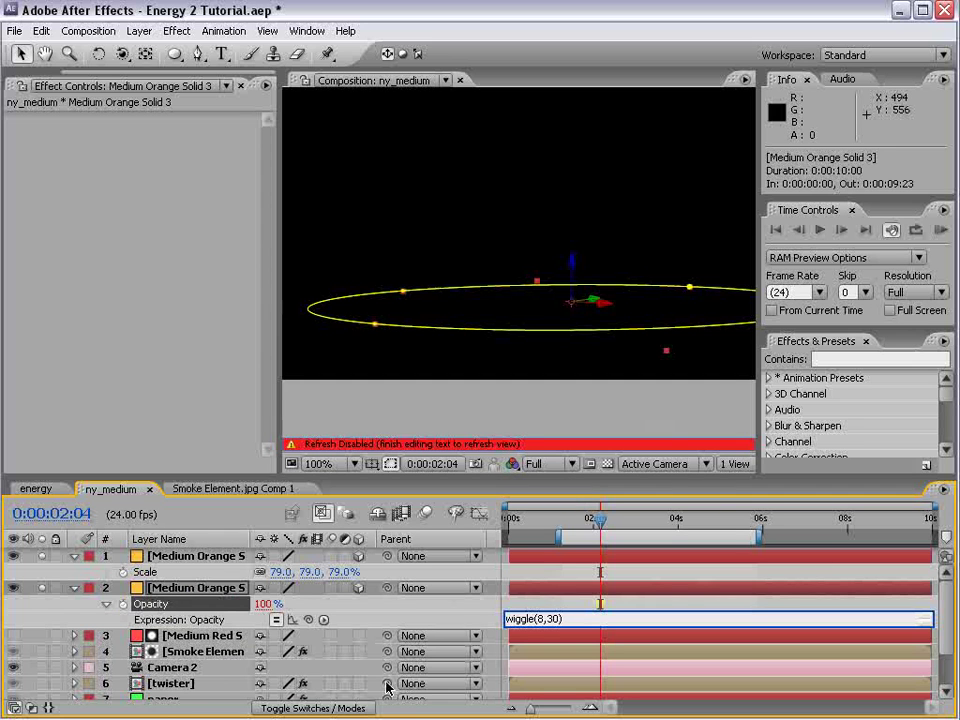
left_click(512, 603)
Change the larger glow's Opacity expression to wiggle(12,30) and preview the flicker.
left_click_drag(584, 524, 613, 527)
left_click(549, 614)
double_click(540, 618)
type("12")
key("KP_Enter")
key("KP_0")
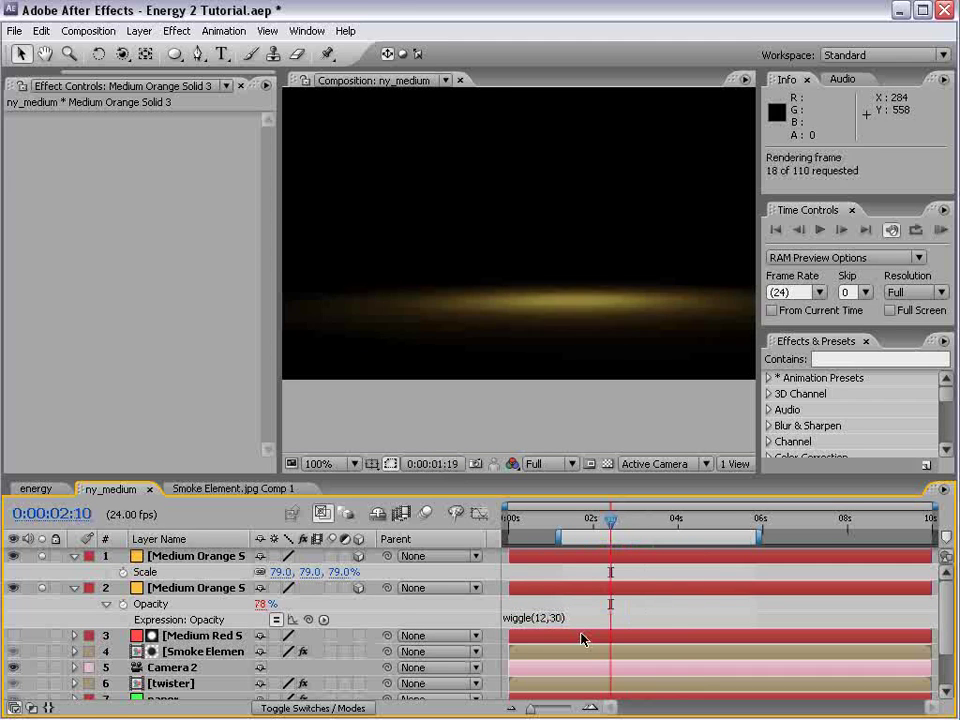
Turn off solo for both glow layers and inspect the complete composite enlarged at 0:00:02:10.
left_click(43, 557)
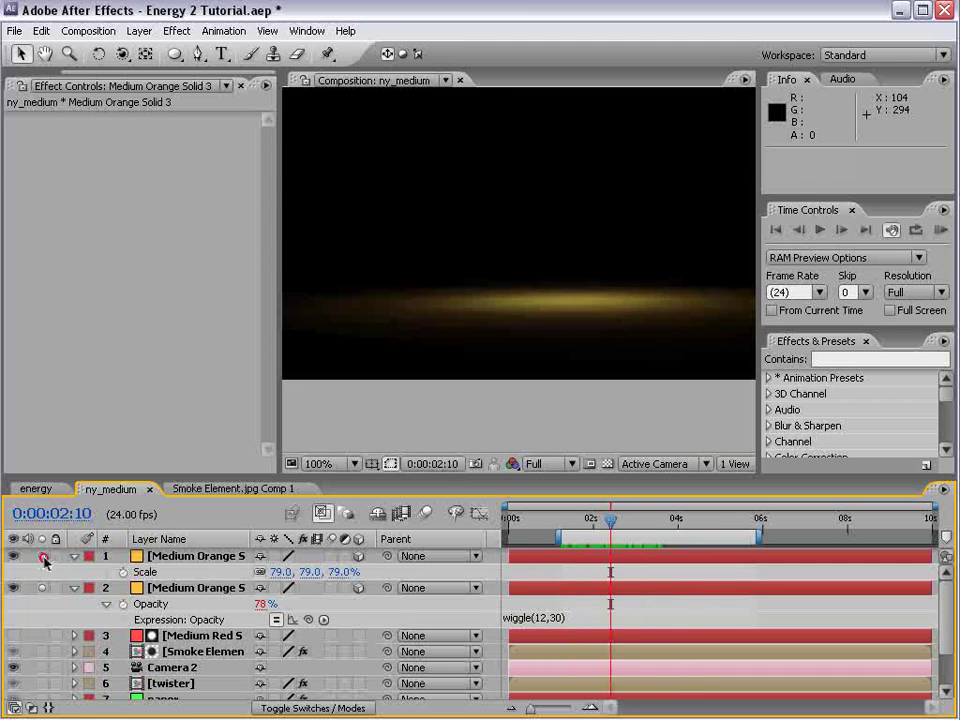
left_click(42, 556)
key("grave")
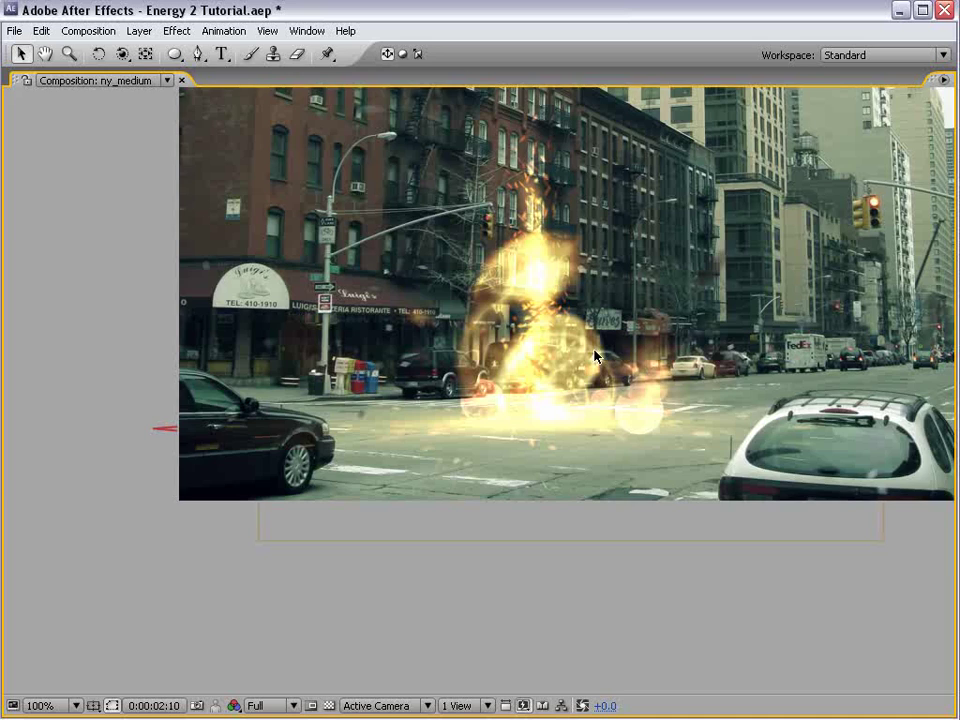
key("grave")
scroll(590, 345, "down", 2)
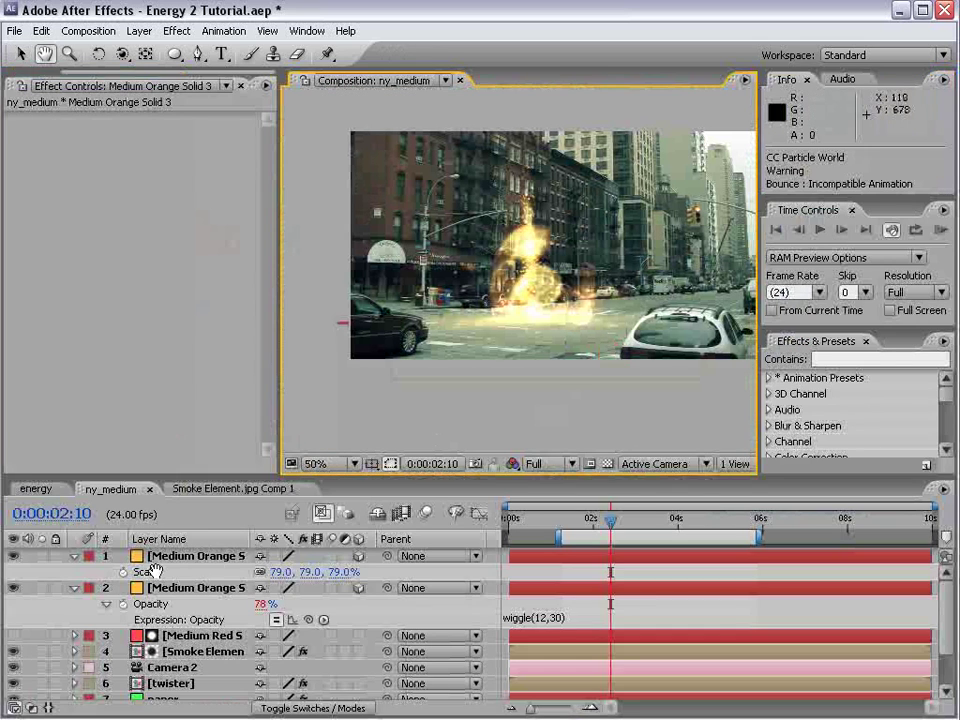
Apply the Curves effect to the bottom ny_medium.jpg layer and darken its midtones by pulling down the RGB curve.
left_click(71, 590)
scroll(231, 555, "down", 1)
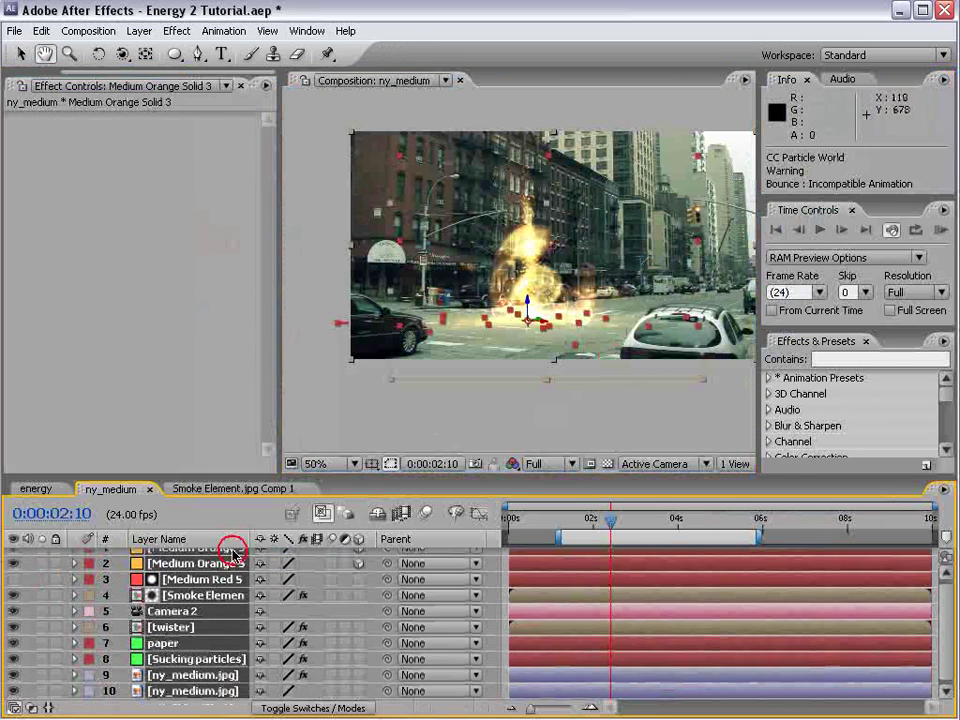
left_click(527, 674, "ctrl")
left_click(179, 675)
left_click(178, 687)
left_click(176, 31)
mouse_move(279, 174)
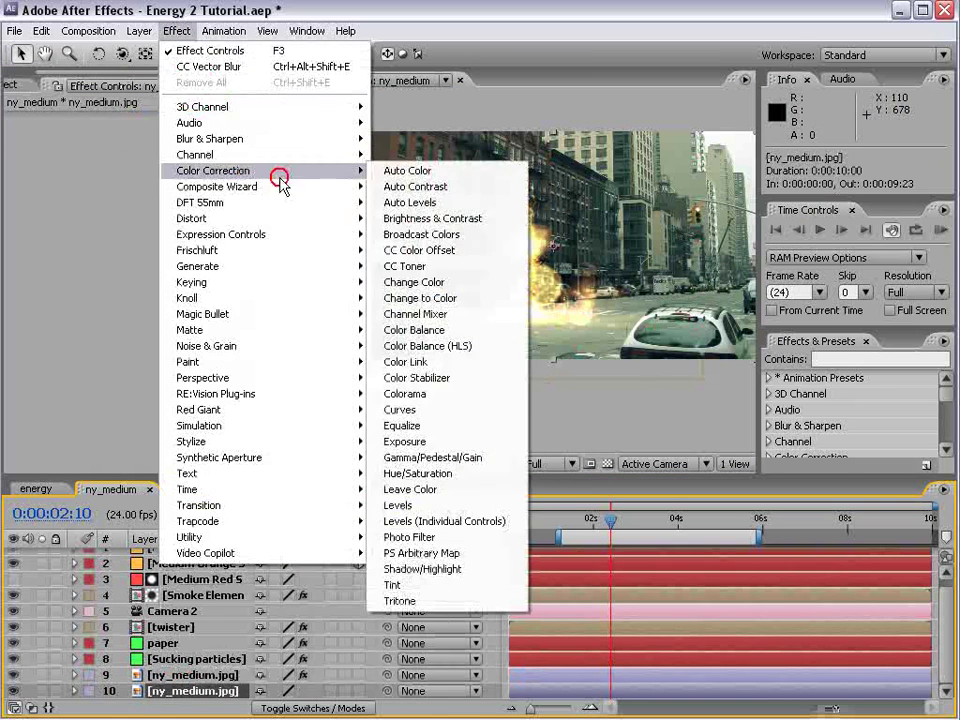
left_click(419, 410)
mouse_move(135, 260)
left_mouse_down()
mouse_move(151, 281)
mouse_move(146, 271)
left_mouse_up()
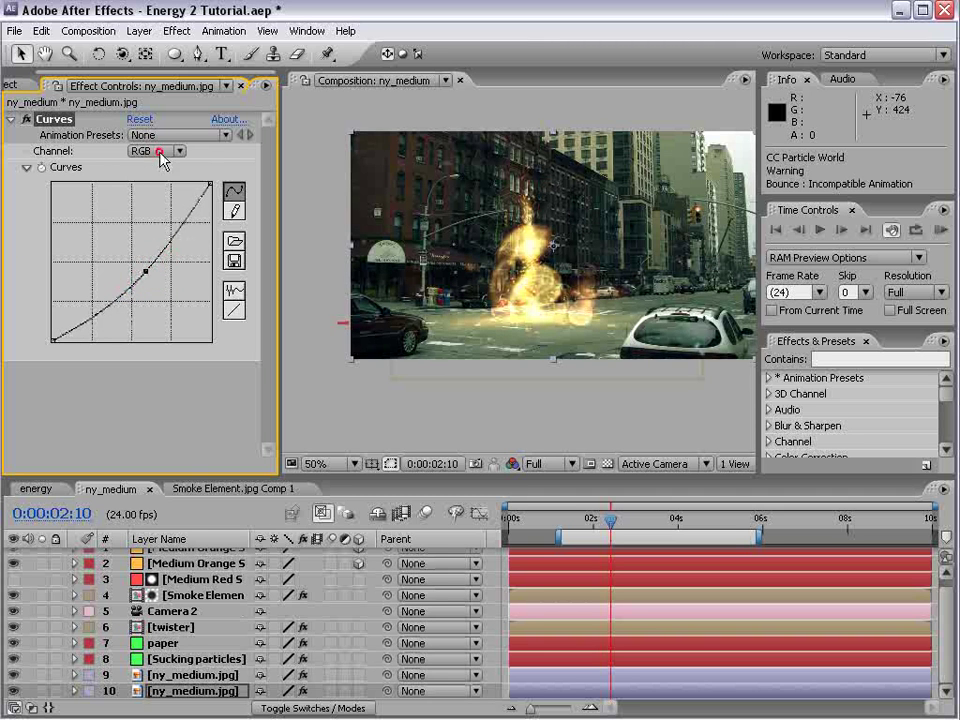
Shift the photo toward teal by adjusting the Red curve and raising the Blue curve's midtones.
left_click(161, 152)
left_click(153, 170)
mouse_move(130, 272)
left_mouse_down()
mouse_move(116, 268)
mouse_move(118, 258)
left_mouse_up()
left_click(161, 151)
left_click(150, 184)
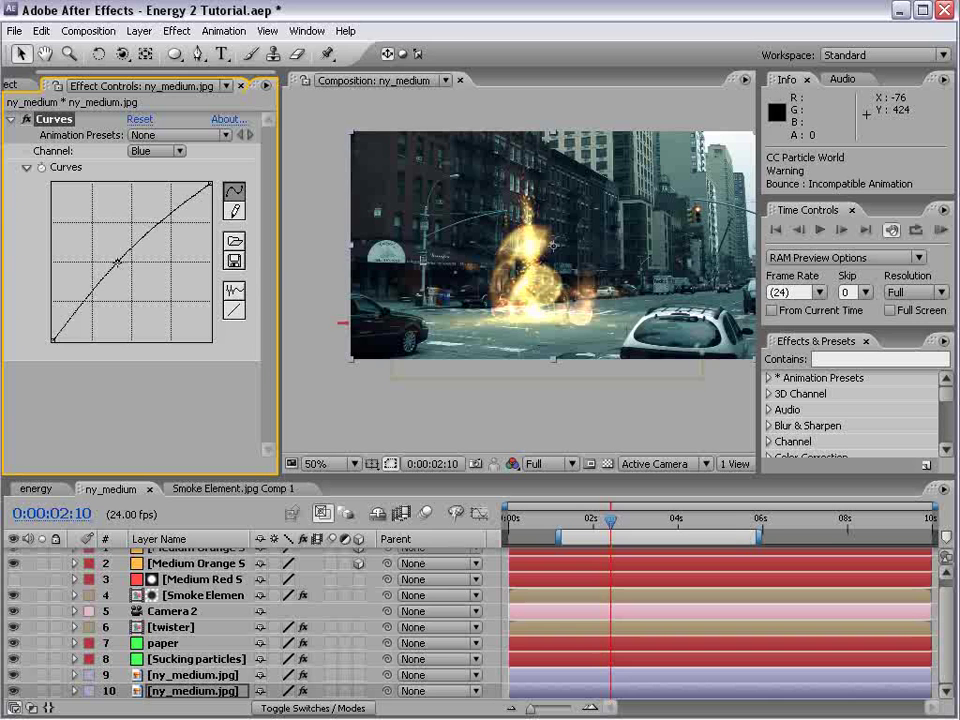
left_click_drag(648, 322, 610, 327)
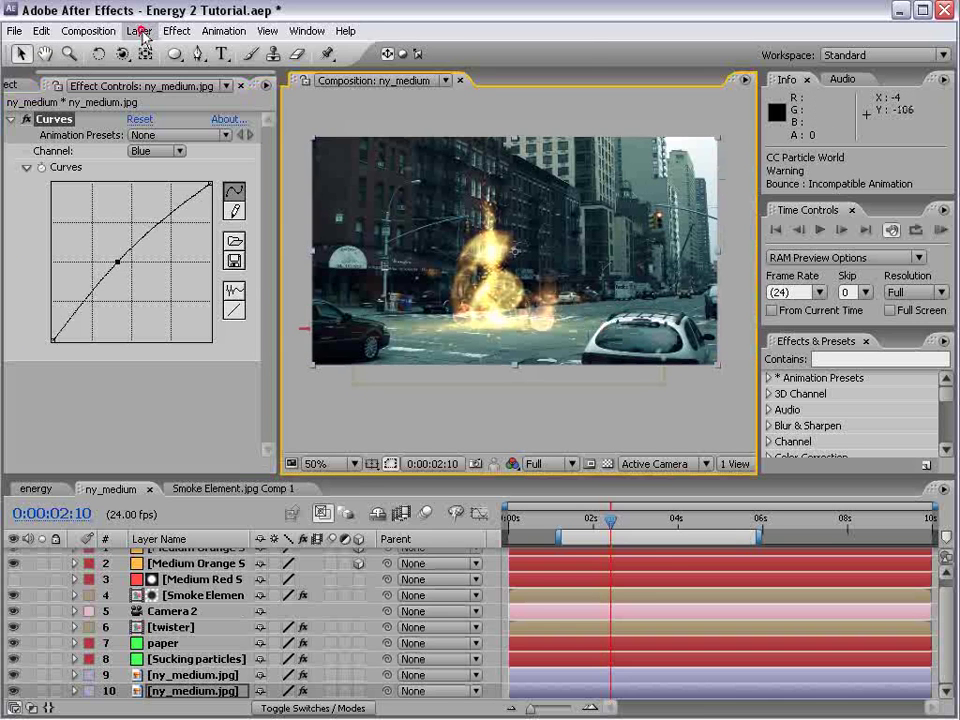
Create a black solid of 864 by 486 pixels.
left_click(140, 32)
mouse_move(152, 50)
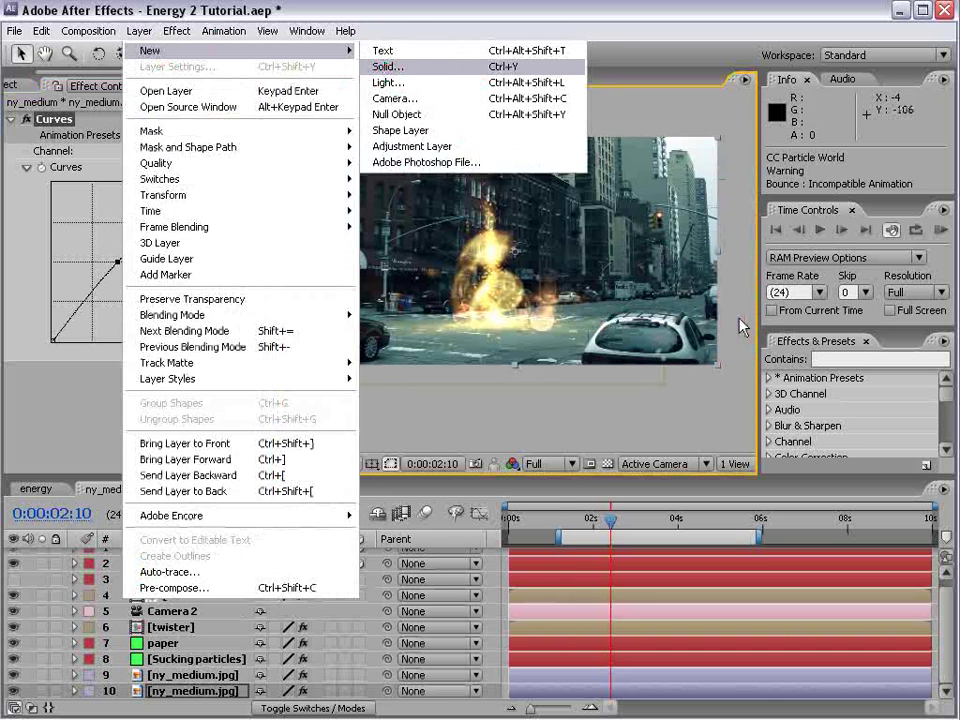
key("Return")
left_click(272, 580)
type("000000")
left_click(702, 428)
left_click(408, 625)
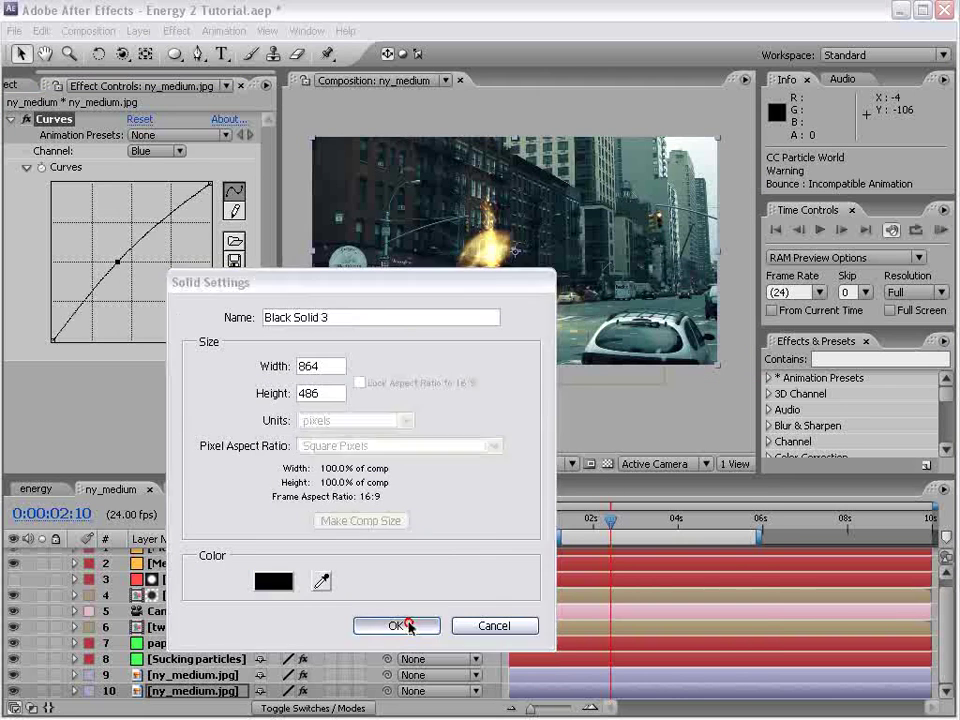
Add a full-frame elliptical mask to the black solid, set it to Subtract, and feather it 177 pixels.
double_click(175, 54)
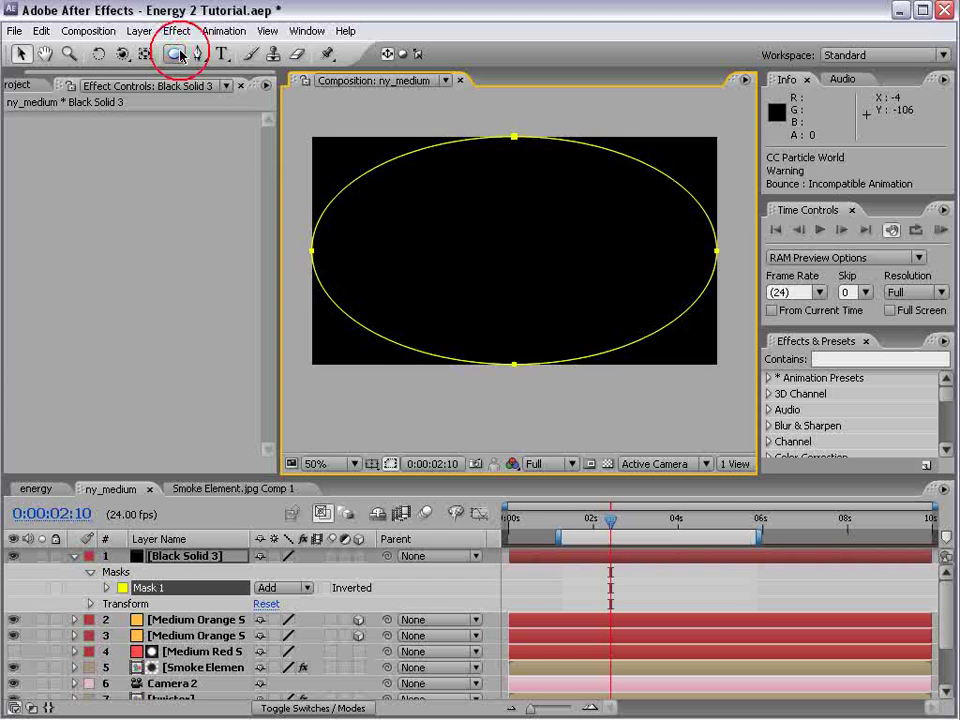
left_click(273, 591)
left_click(290, 604)
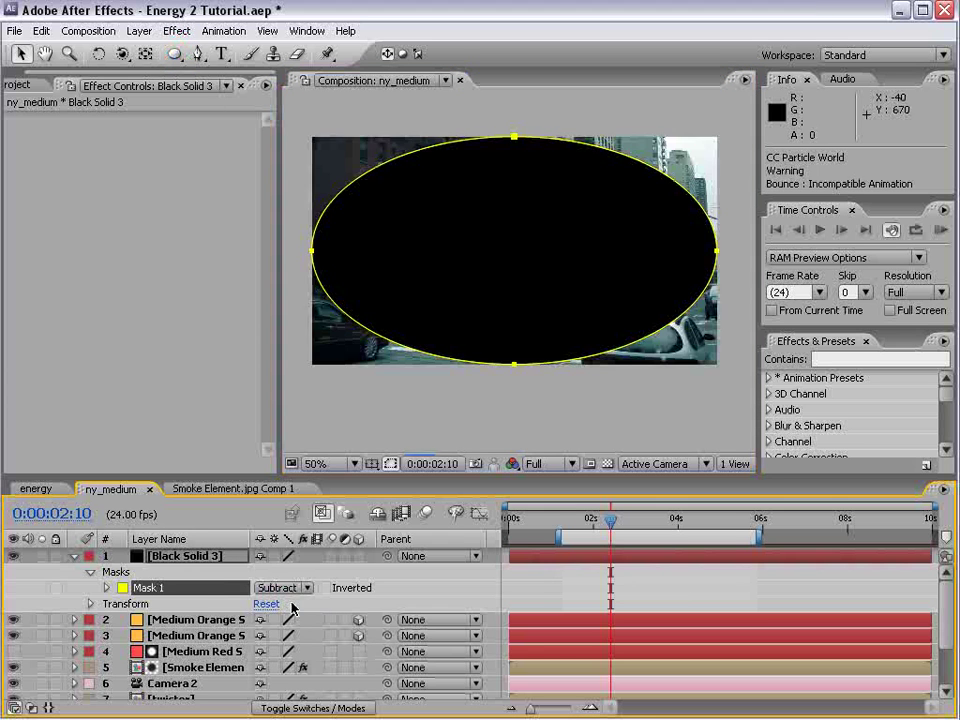
key("f")
left_click_drag(307, 591, 410, 591)
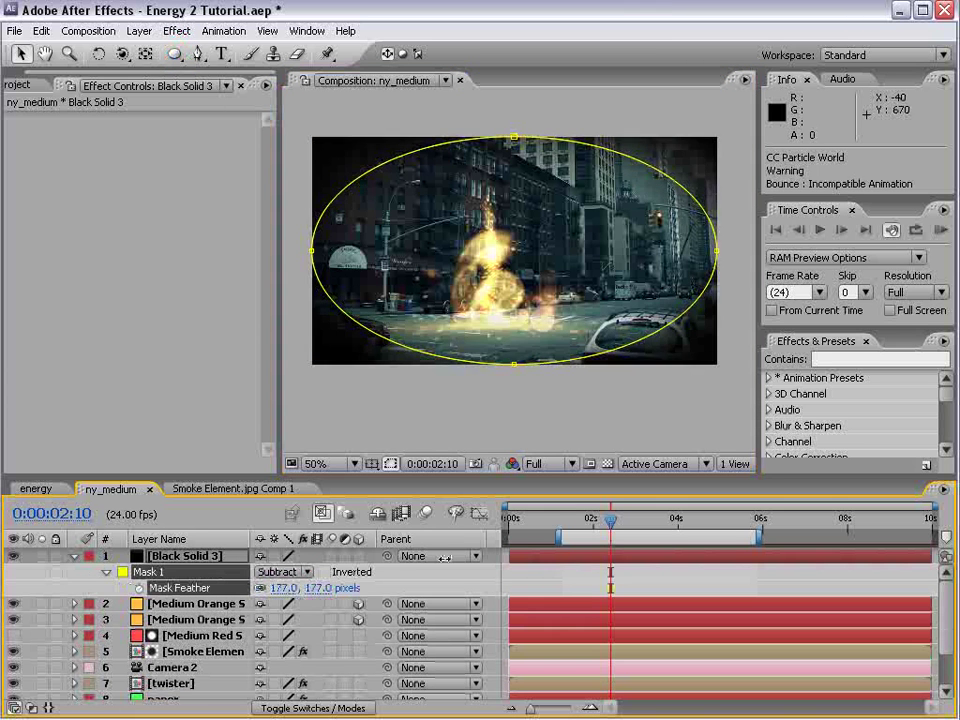
Set the vignette solid's blending mode to Classic Color Burn and its Opacity to 14%.
key("F4")
left_click(274, 557)
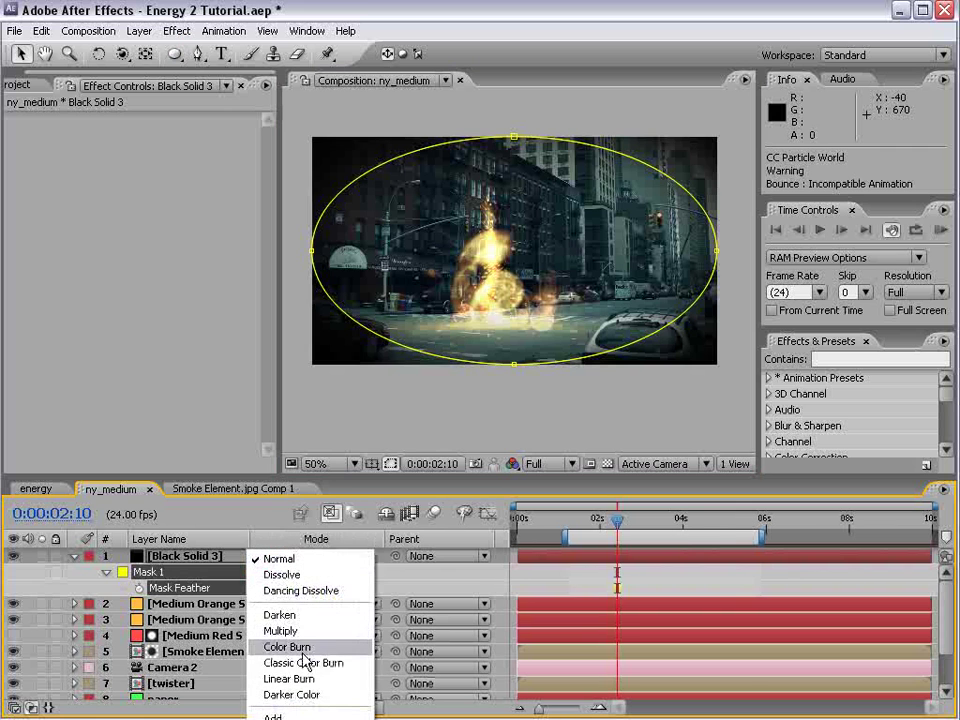
left_click(300, 663)
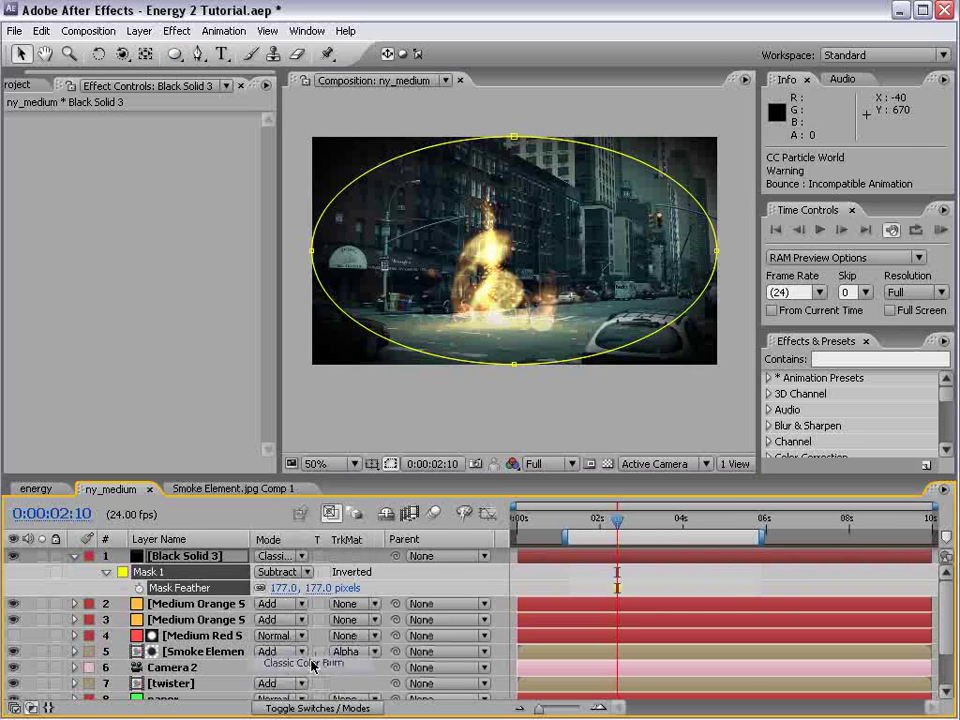
key("t")
left_click_drag(268, 572, 109, 578)
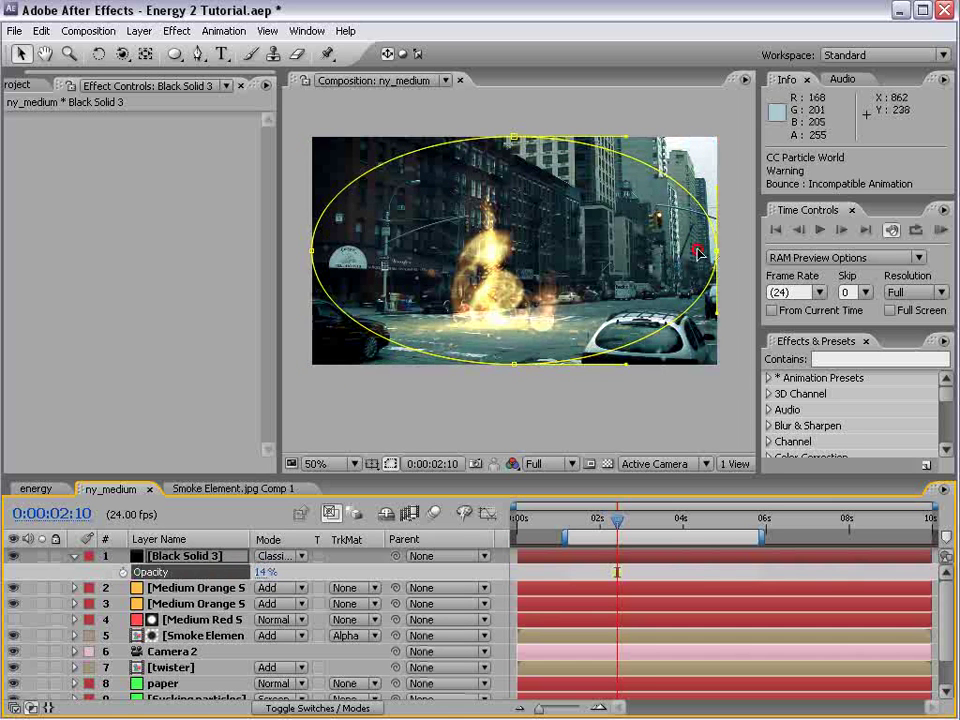
Move the right-hand point of the vignette mask inward and inspect the enlarged composite.
left_click_drag(716, 250, 683, 253)
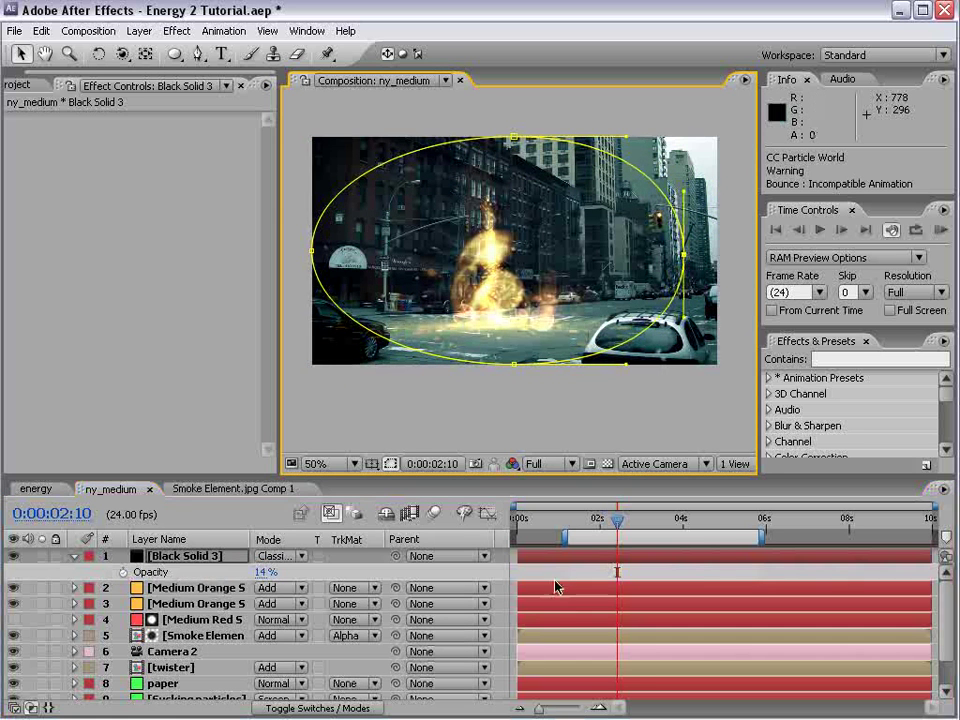
left_click(484, 405)
key("grave")
scroll(417, 456, "up", 2)
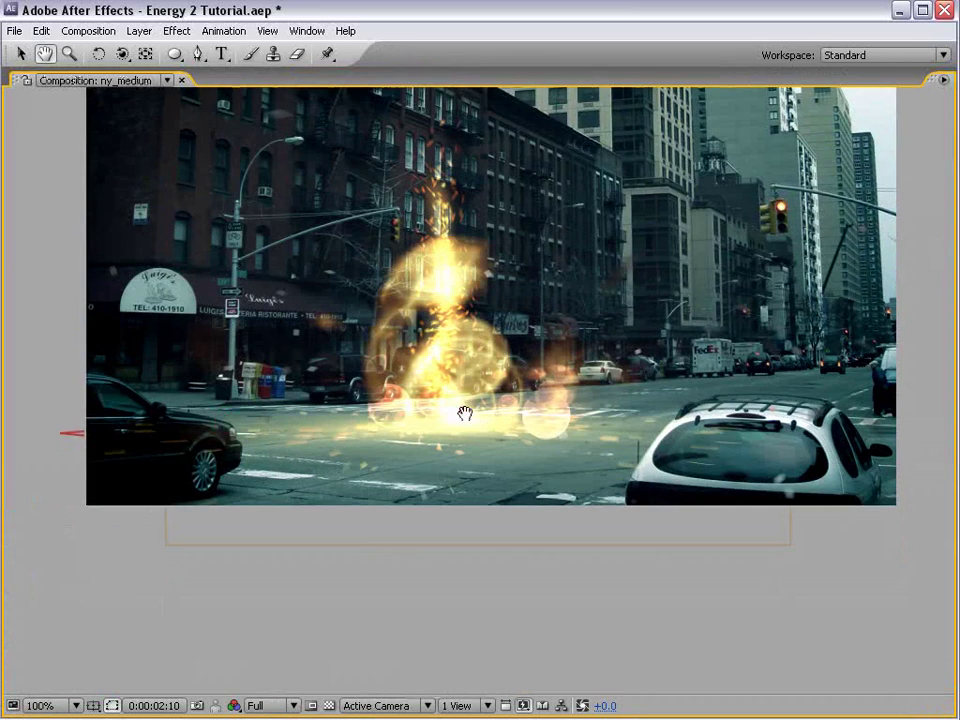
key("grave")
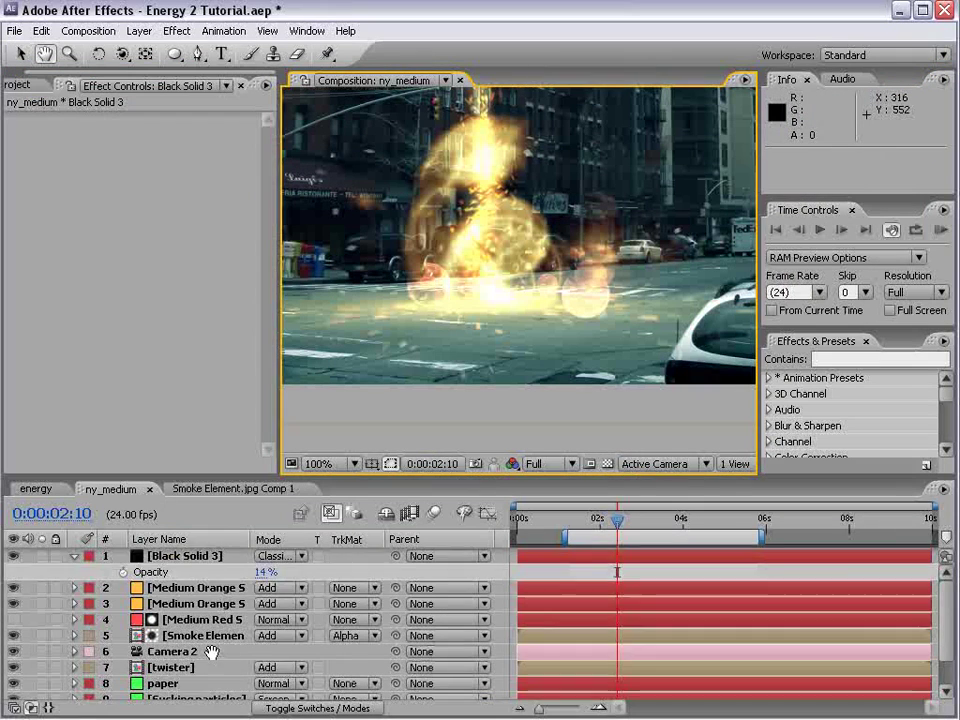
Place a copy of the color-corrected ny_medium.jpg layer at the top of the layer stack.
scroll(210, 651, "down", 2)
left_click(200, 691)
left_click_drag(213, 692, 208, 555)
key("grave")
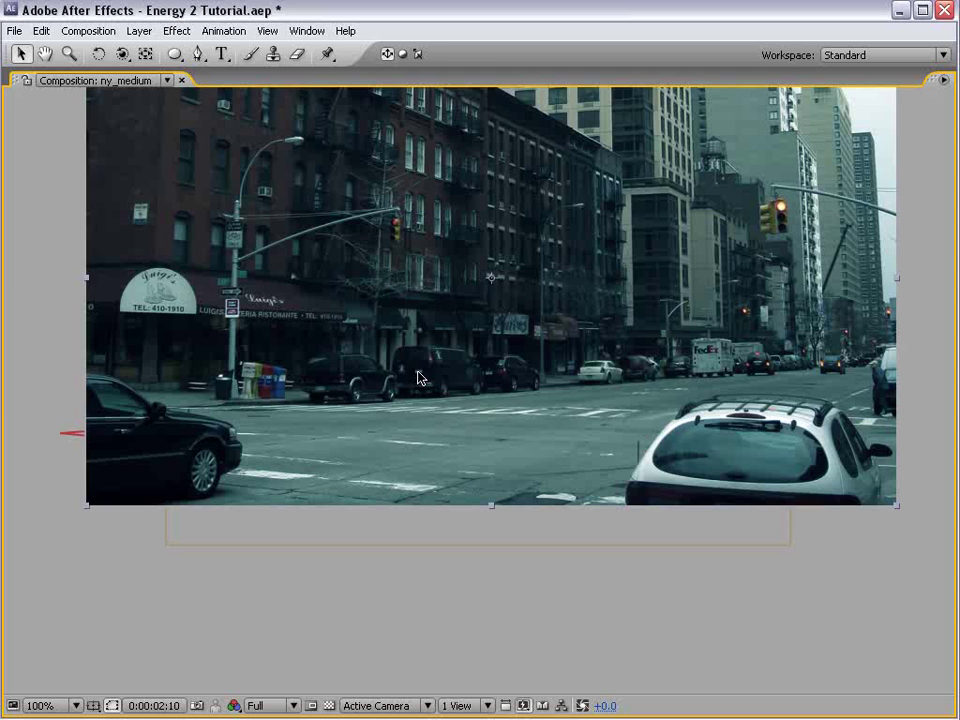
Draw a closed Pen mask around the black car at the left edge of the top photo layer.
left_click(199, 56)
left_click_drag(137, 403, 351, 377)
scroll(309, 437, "up", 1)
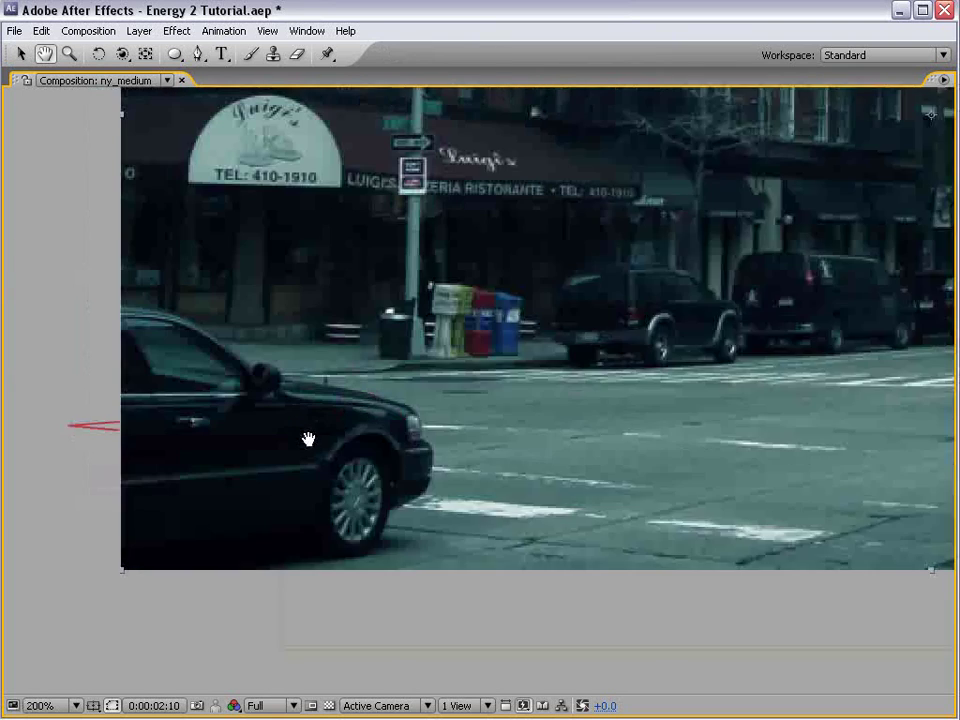
left_click_drag(277, 423, 427, 437)
left_click_drag(332, 334, 377, 362)
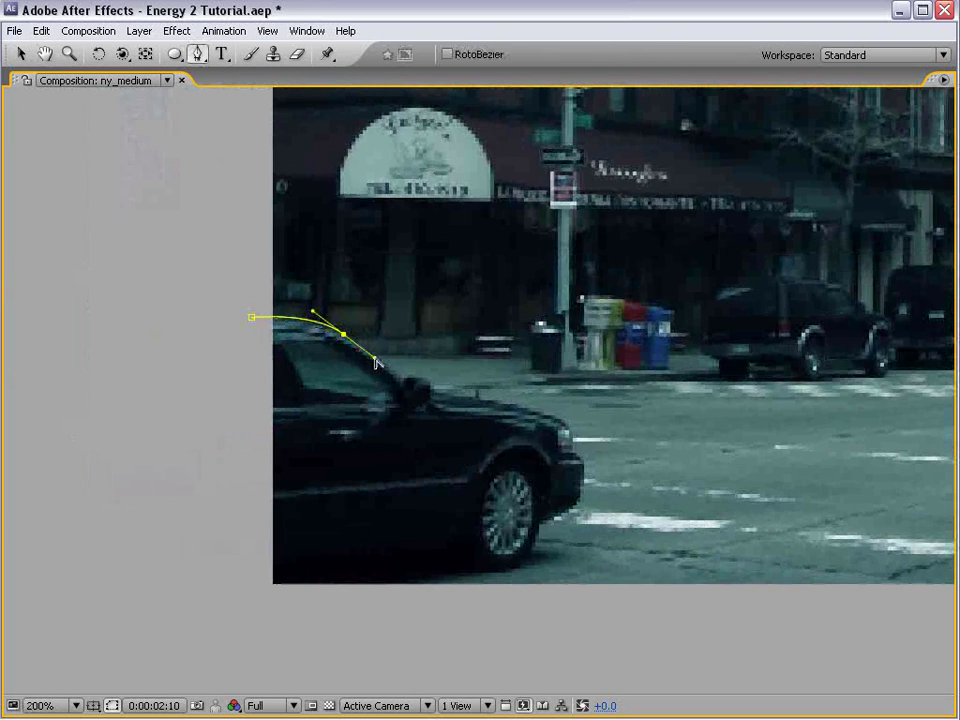
left_click(520, 406)
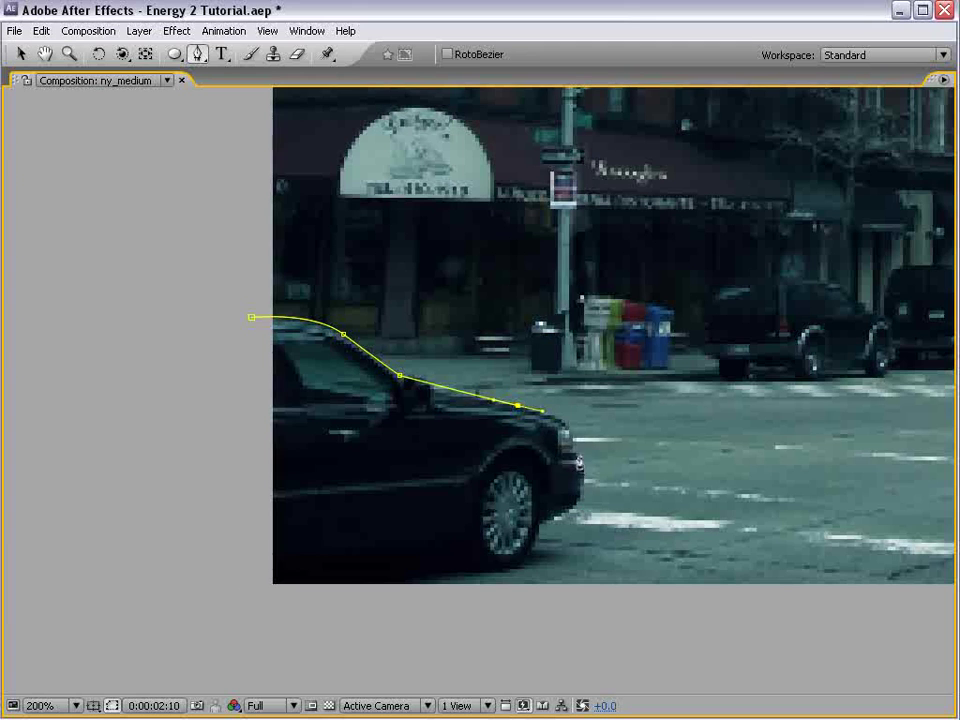
left_click(565, 425)
left_click(577, 449)
left_click(583, 486)
left_click(566, 515)
left_click(545, 531)
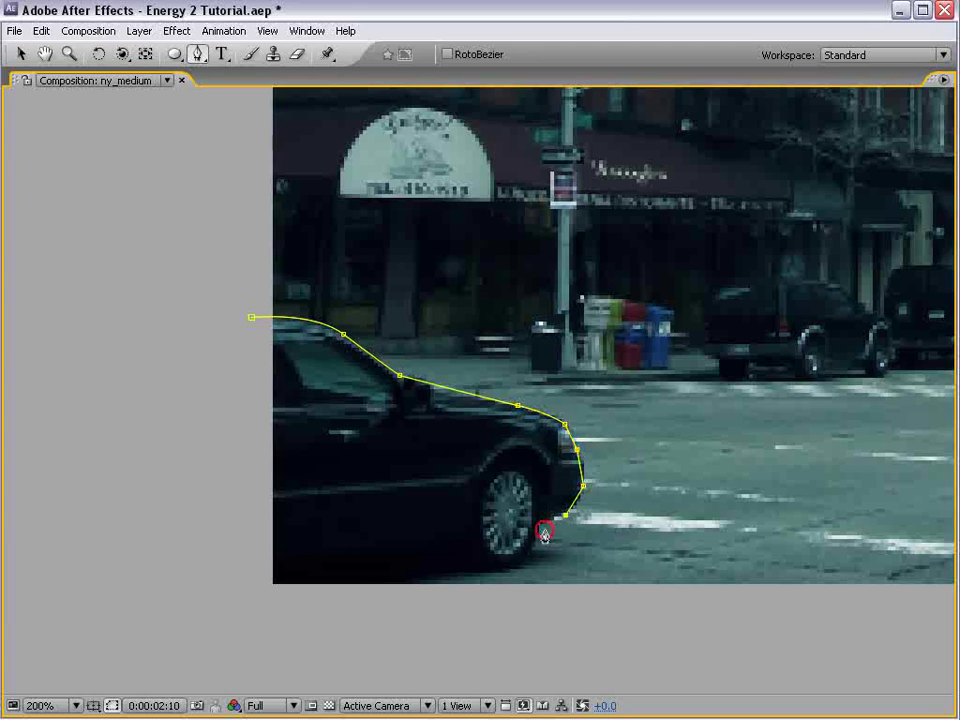
left_click(278, 619)
left_click(172, 616)
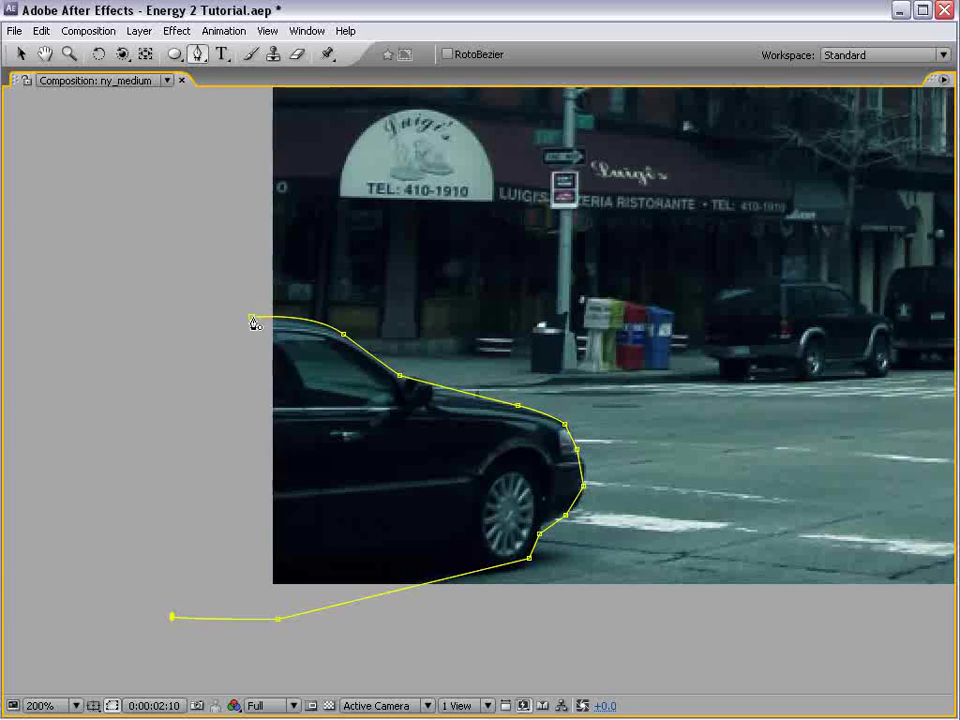
left_click(252, 317)
Draw a second closed Pen mask around the white car in the right foreground of the top photo layer.
key("h")
left_click_drag(795, 460, 381, 427)
left_click_drag(749, 431, 236, 474)
key("g")
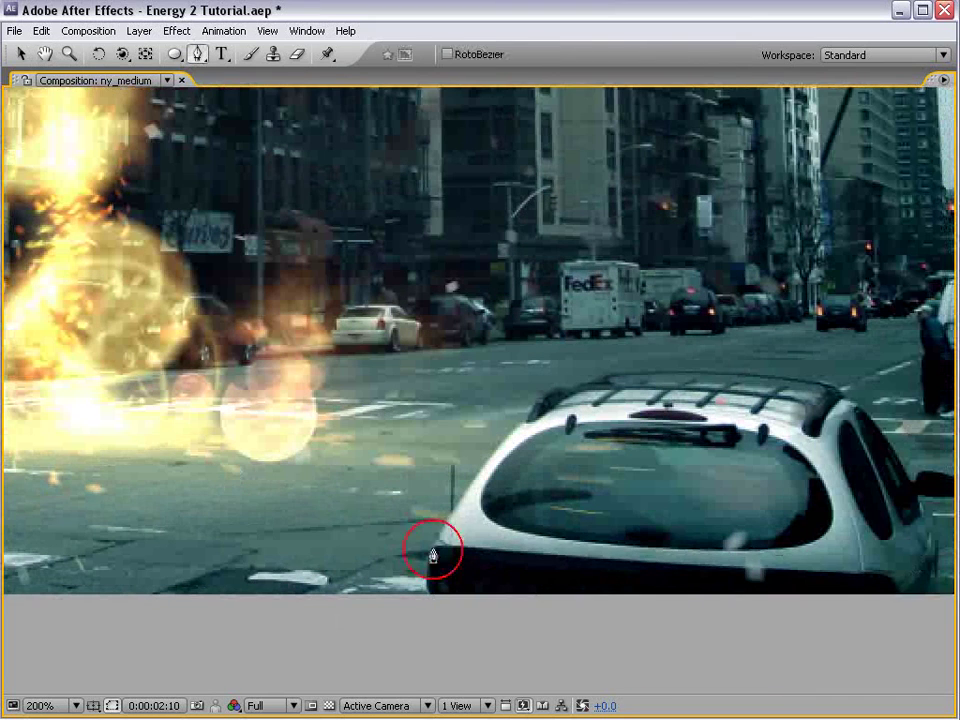
left_click(554, 390)
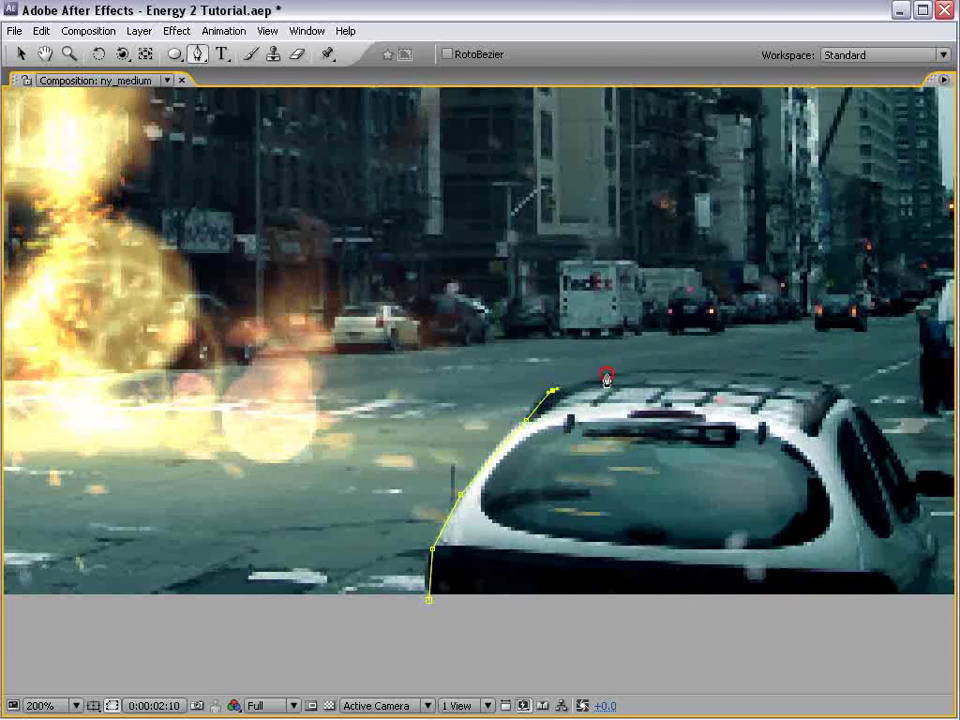
key("space")
left_click_drag(889, 513, 628, 478)
left_click(662, 625)
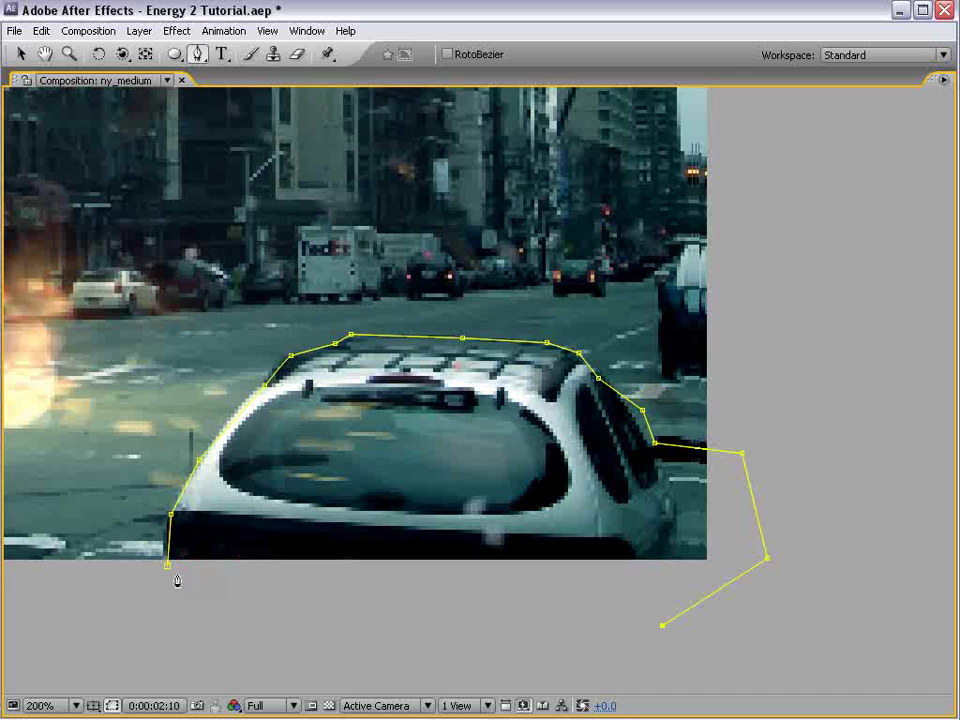
left_click(167, 566)
key("v")
key("space")
scroll(260, 405, "down", 1)
left_click_drag(243, 403, 624, 390)
left_click(379, 565)
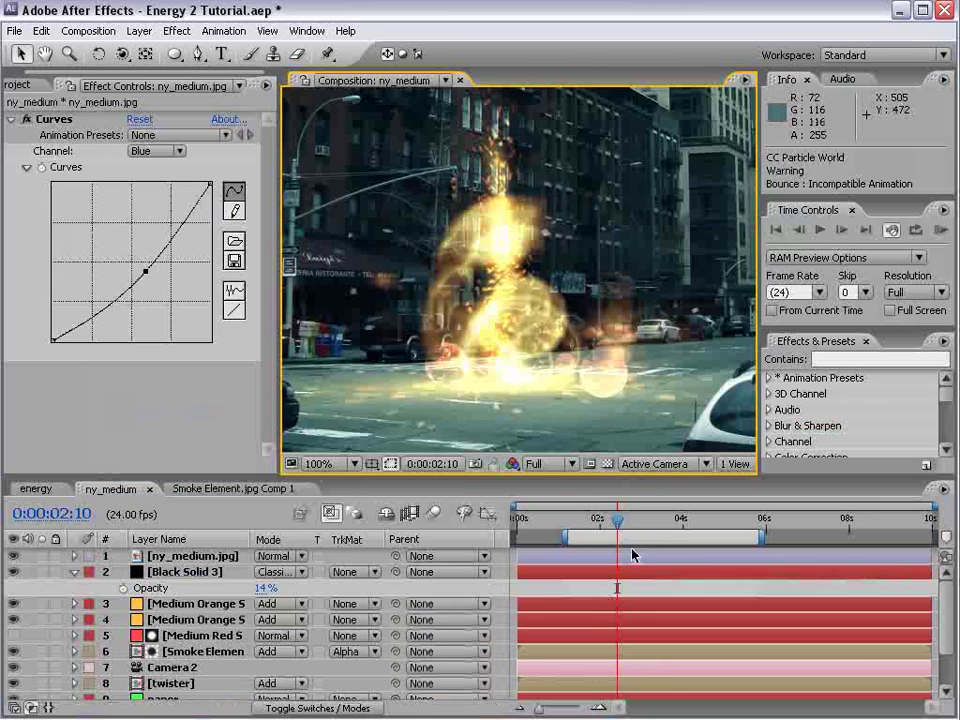
Reposition the smoke element layer slightly lower and to the left, toward the ground, at 0:00:03:01.
left_click_drag(622, 521, 643, 520)
key("comma")
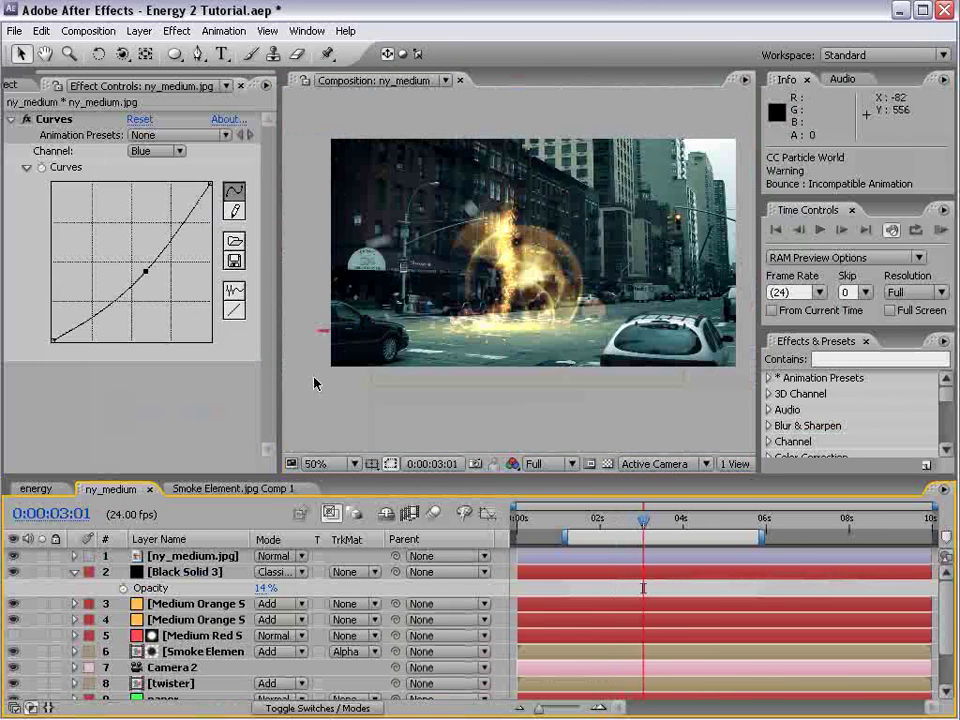
left_click(163, 652)
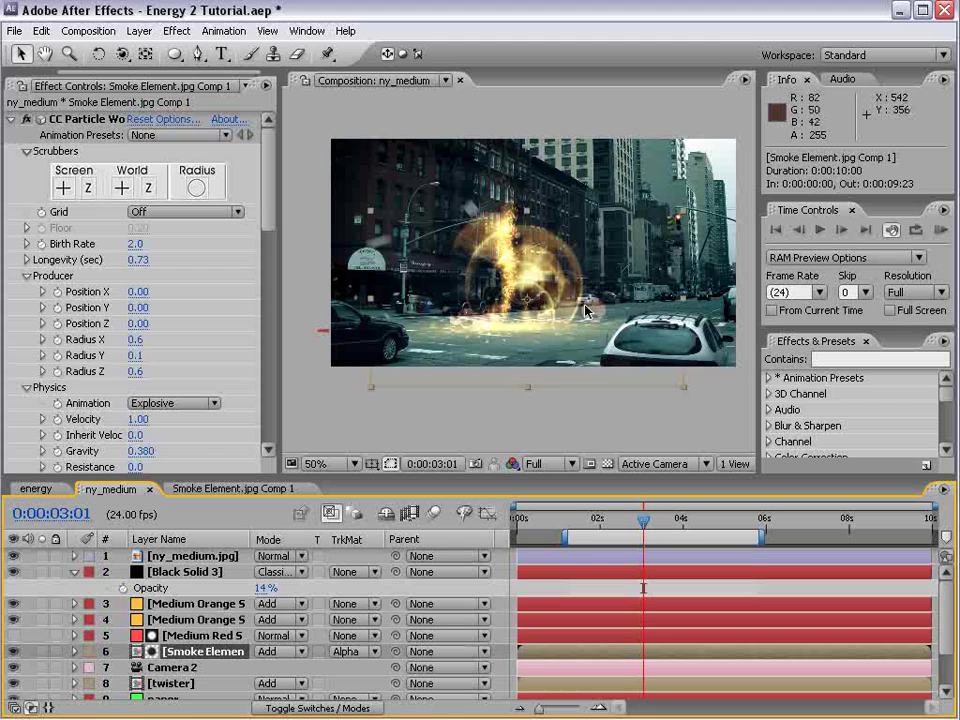
left_click_drag(557, 325, 580, 336)
Steepen the Alpha curve in the smoke layer's Curves effect into a high-contrast S-shape and scrub through to 0:00:03:13.
left_click_drag(269, 188, 276, 388)
left_click(160, 171)
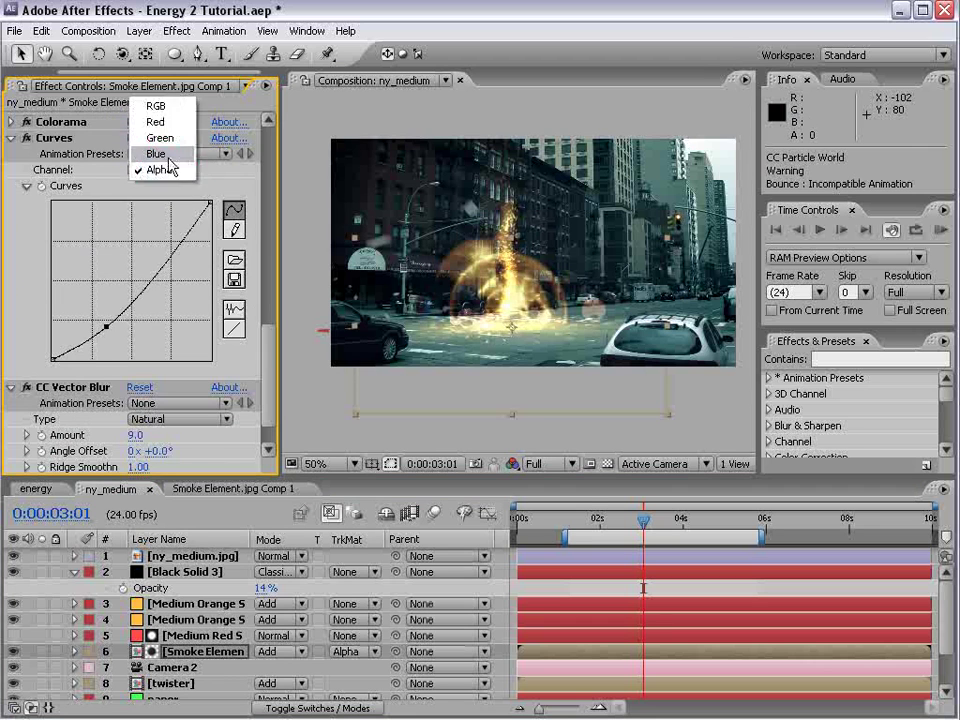
left_click(169, 156)
left_click(159, 170)
left_click(160, 185)
left_click_drag(183, 264, 172, 245)
left_click_drag(585, 508, 662, 508)
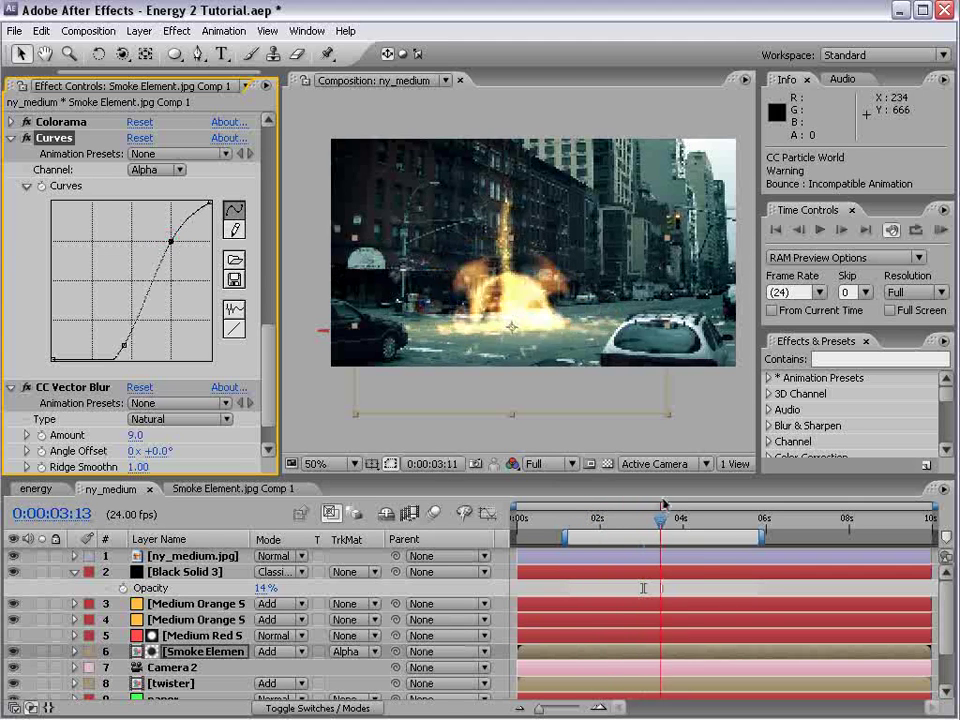
key("h")
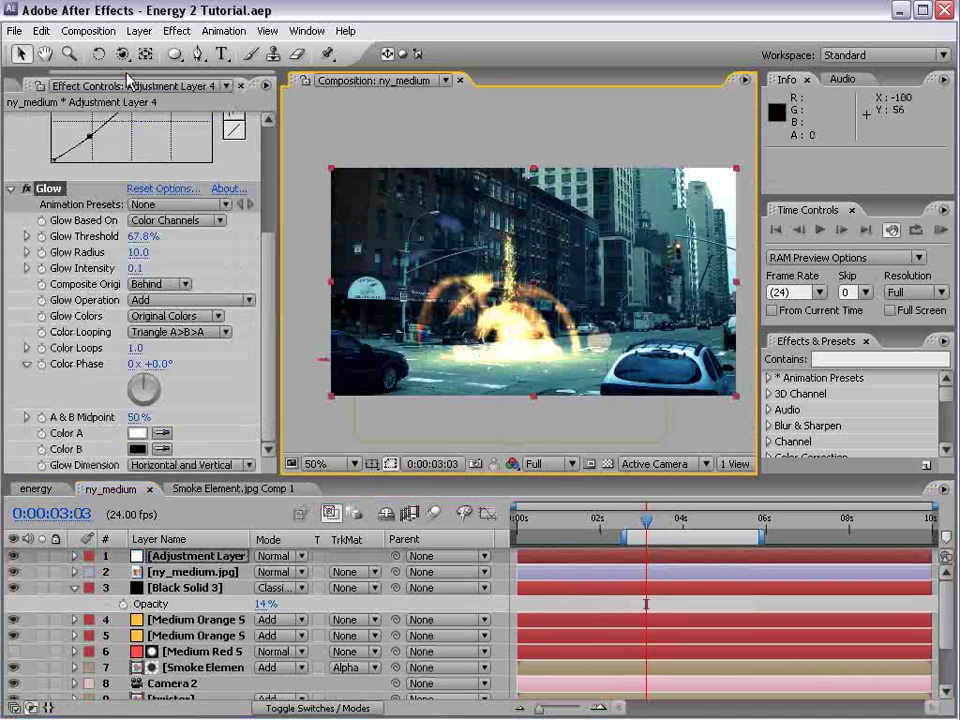
Nest ny_medium in a new composition and save the project with that composition's work area starting at 0:00:02:14.
left_click(35, 85)
left_click_drag(66, 248, 62, 465)
left_click_drag(630, 527, 623, 553)
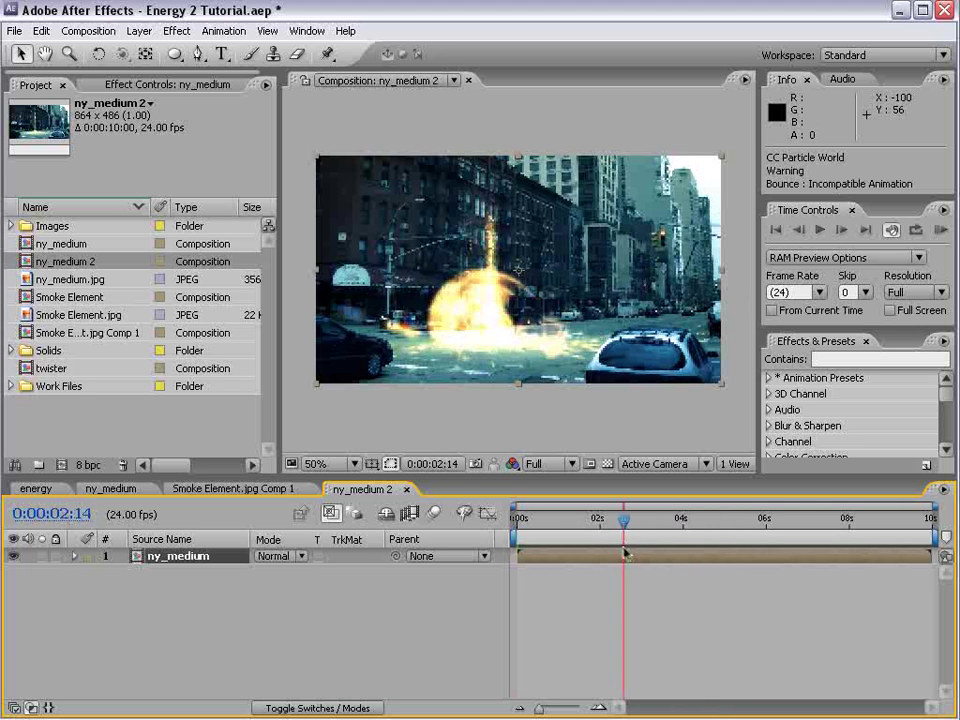
key("b")
key("ctrl+s")
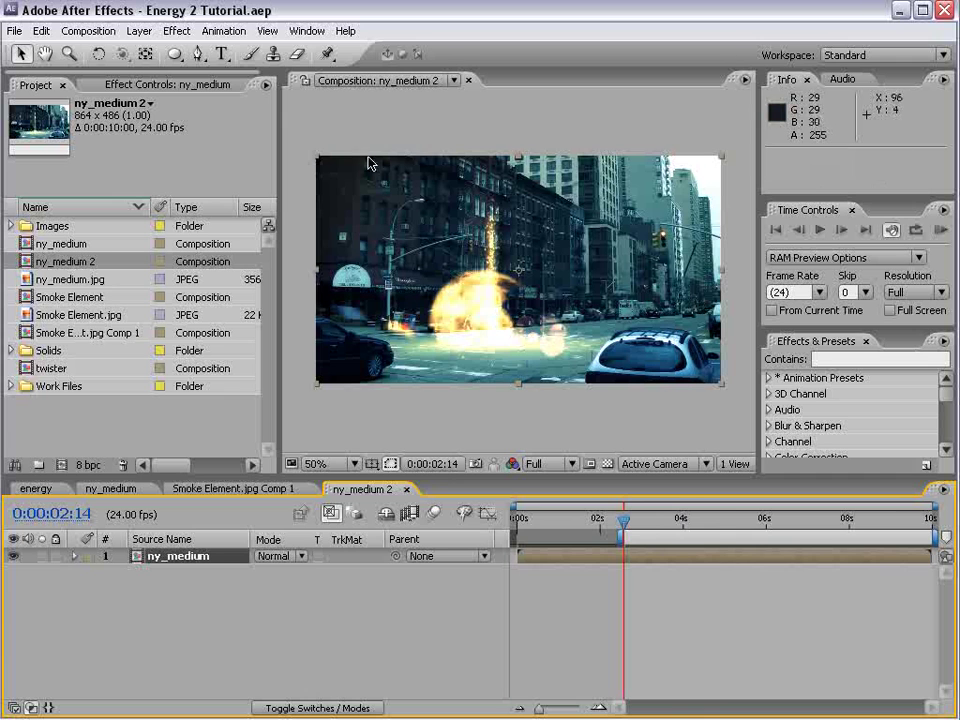
Add the expression wiggle(8,10) to the ny_medium layer's Position and set the RAM preview resolution to Half.
left_click(184, 563)
key("p")
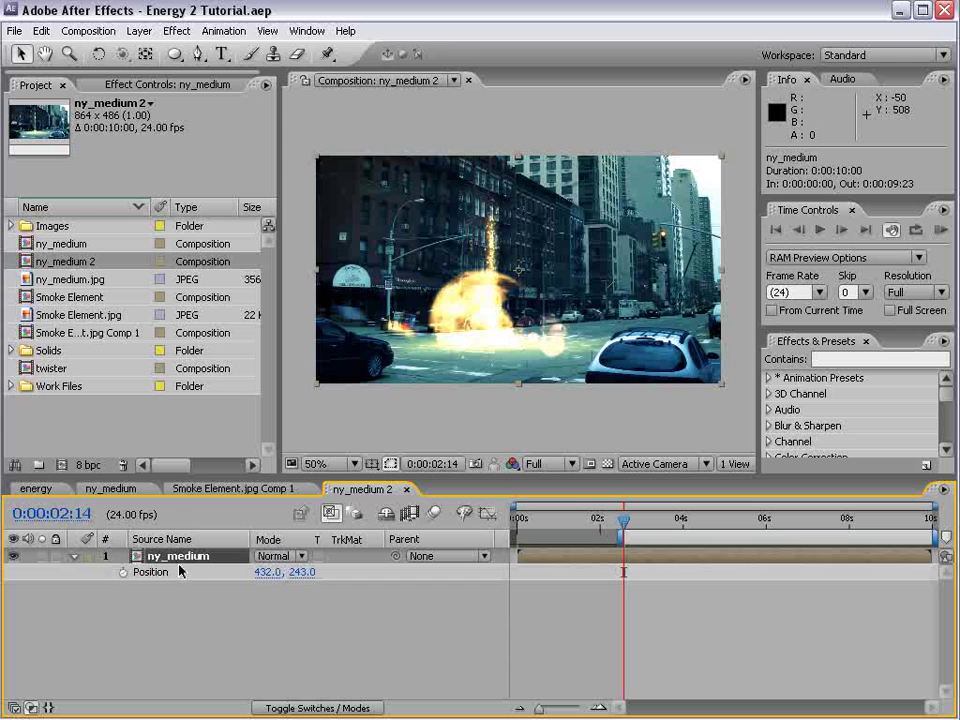
left_click(122, 572, "alt")
type("wiggle(8,10")
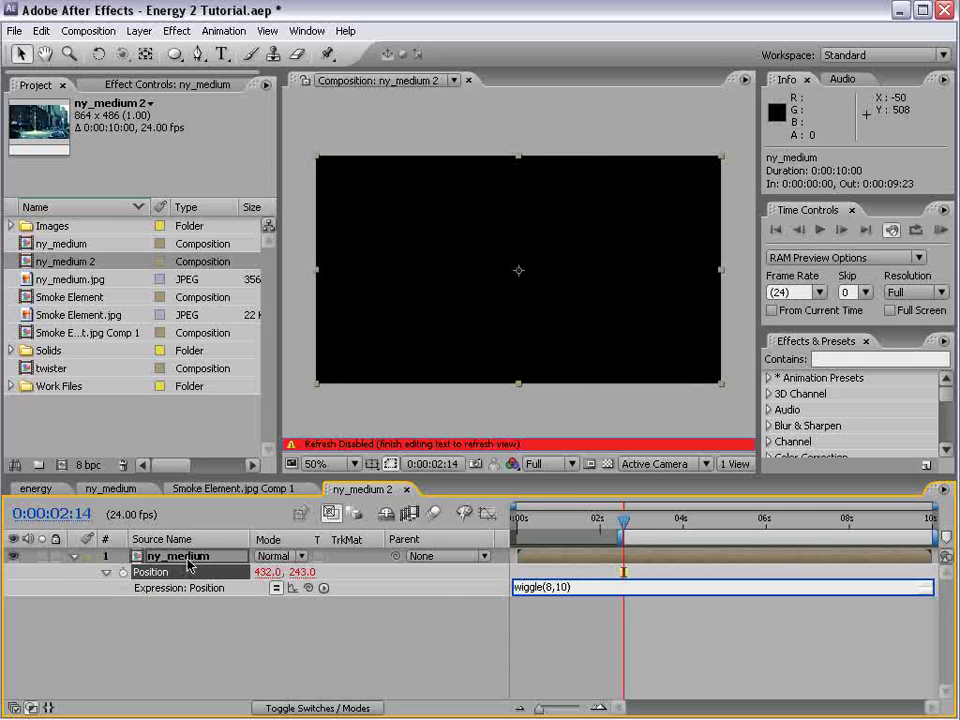
left_click(731, 681)
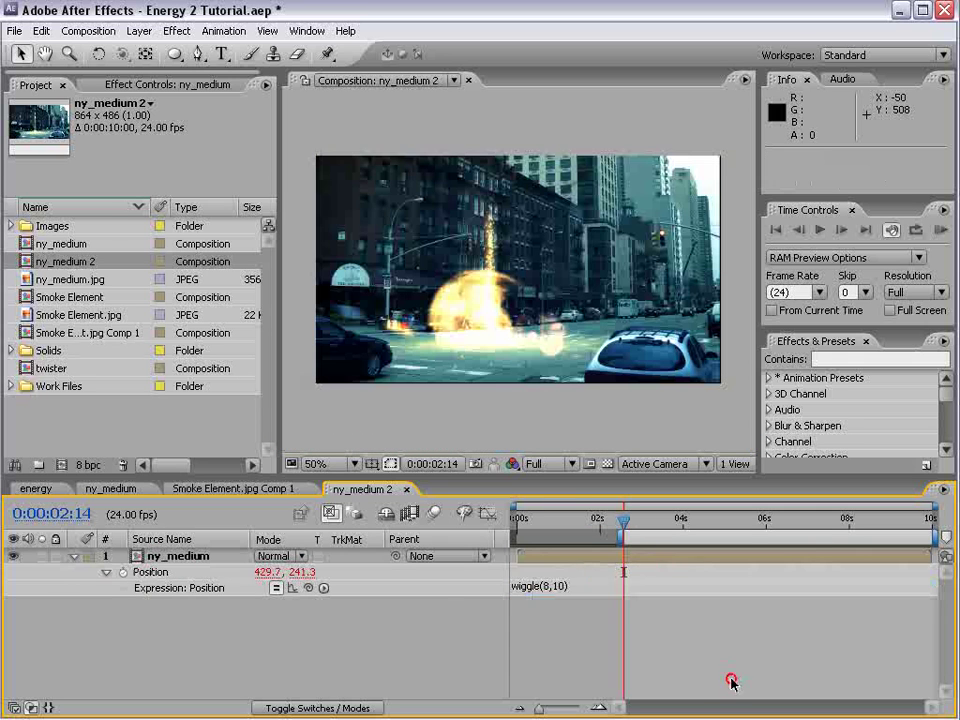
left_click(897, 293)
left_click(911, 351)
Search the effects for "motion" and apply Motion Tile to the ny_medium layer with Mirror Edges enabled.
left_click(850, 359)
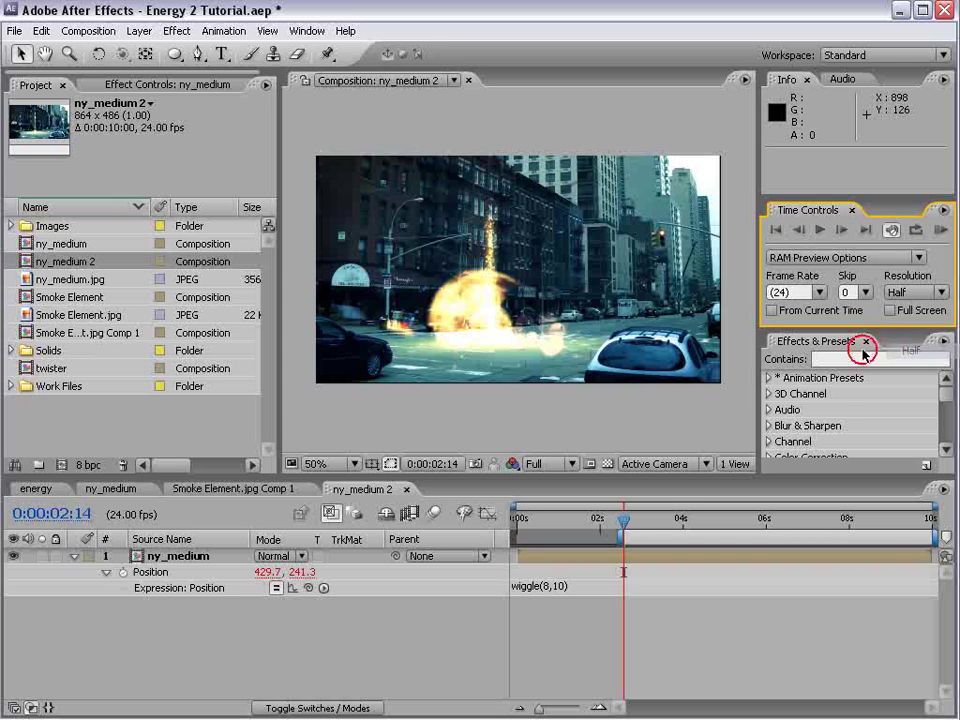
type("motio")
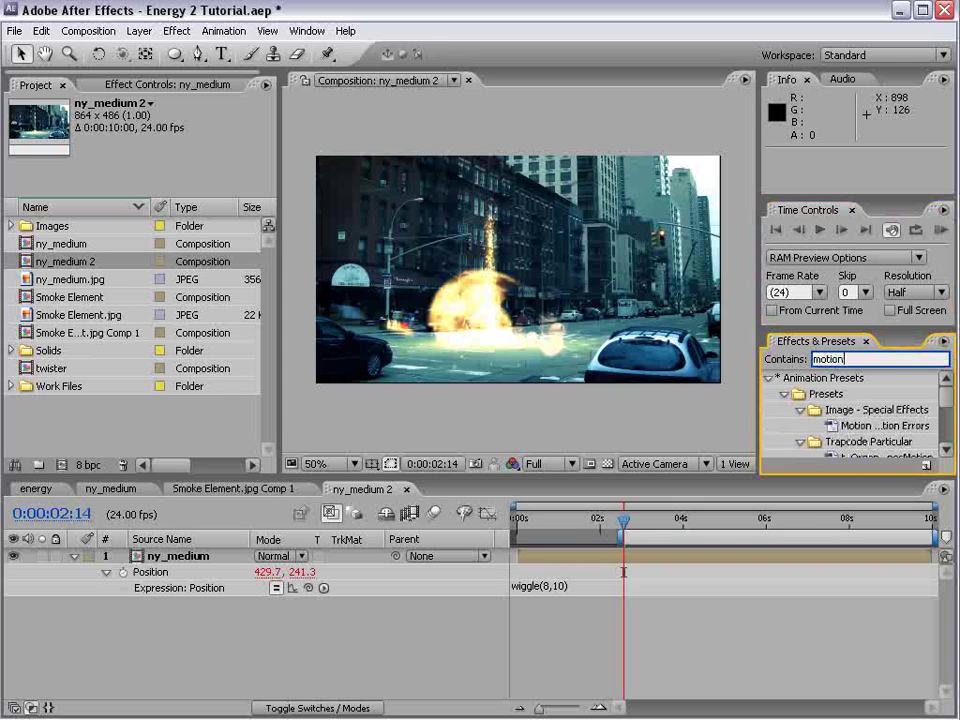
type("n")
left_click_drag(837, 331, 838, 224)
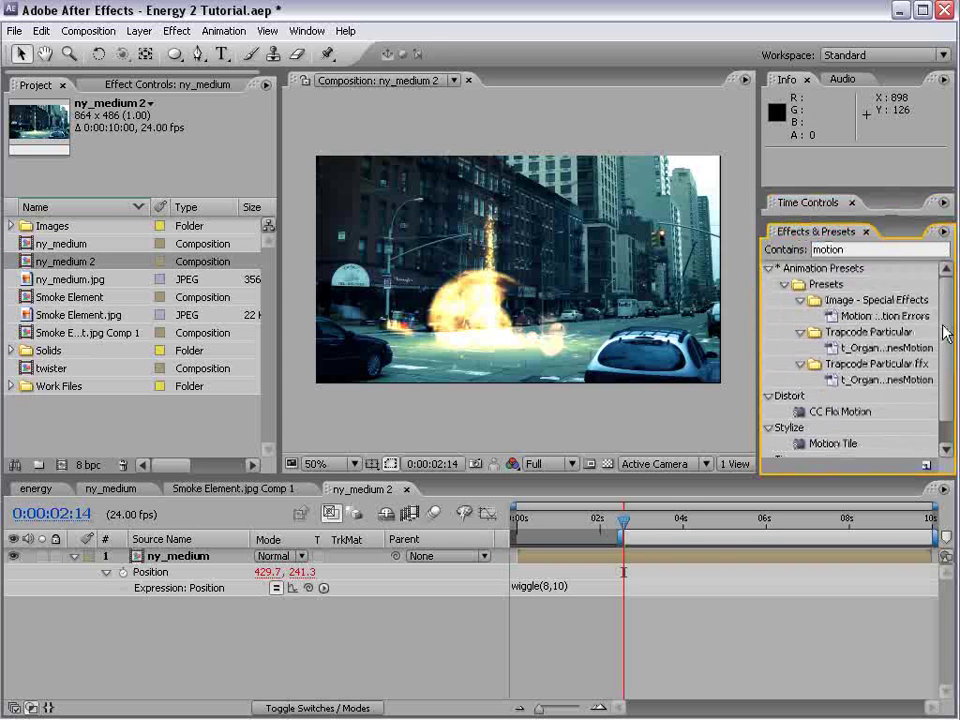
scroll(944, 333, "down", 2)
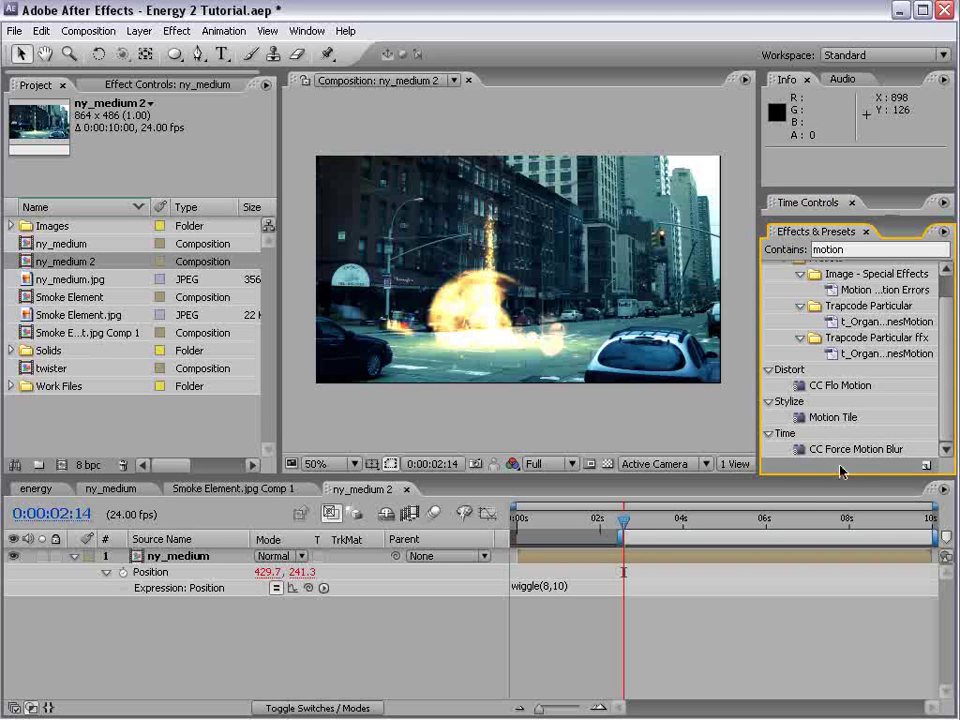
left_click_drag(848, 420, 686, 560)
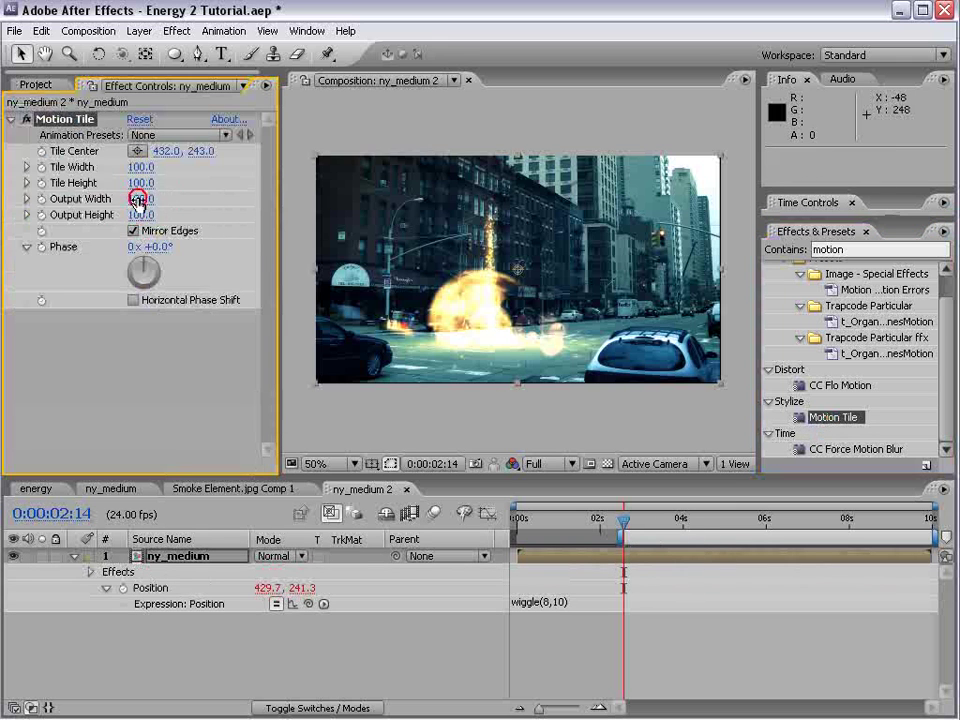
Set Motion Tile's Output Width and Output Height to 110 and preview the camera shake.
key("Tab")
type("110")
key("Return")
left_click(674, 656)
key("KP_0")
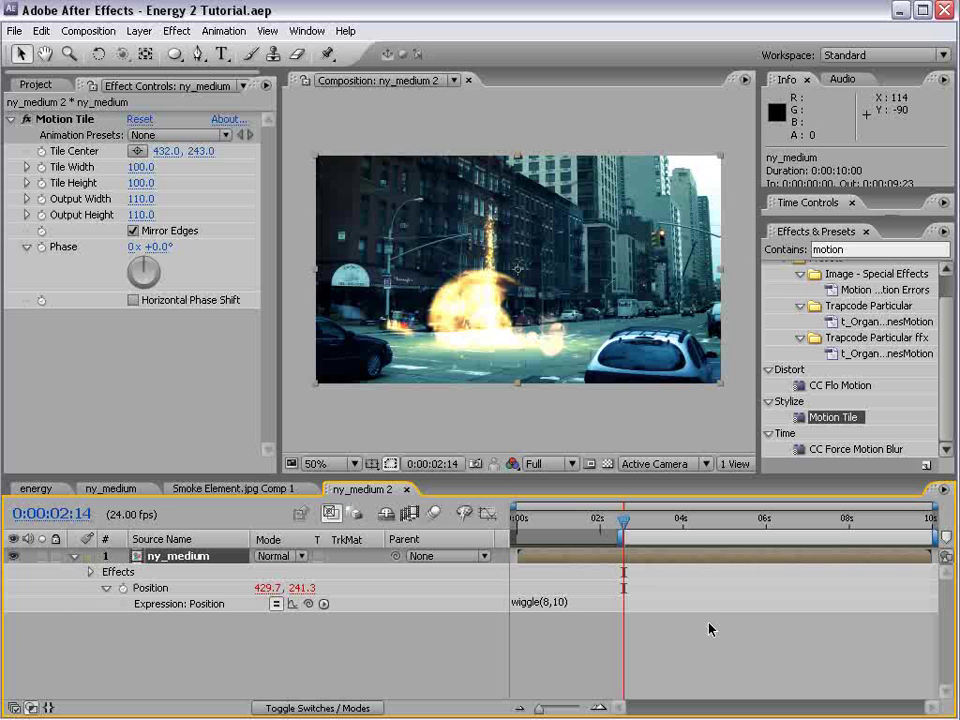
Apply the Video Copilot Twitch effect to the ny_medium layer and enable its Color and Light operators.
left_click(176, 30)
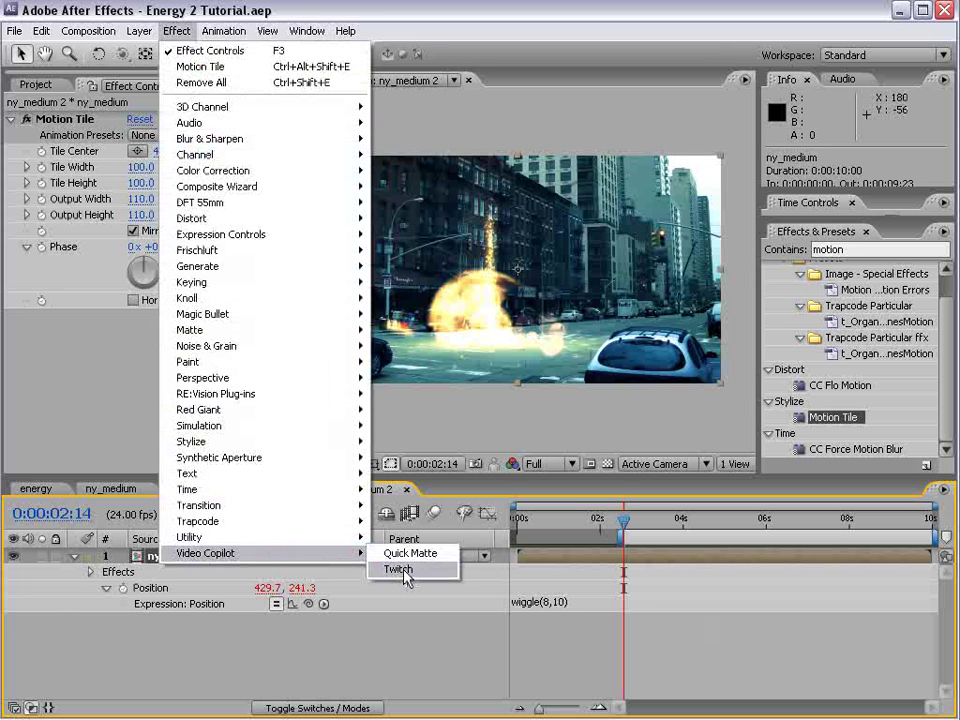
left_click(406, 570)
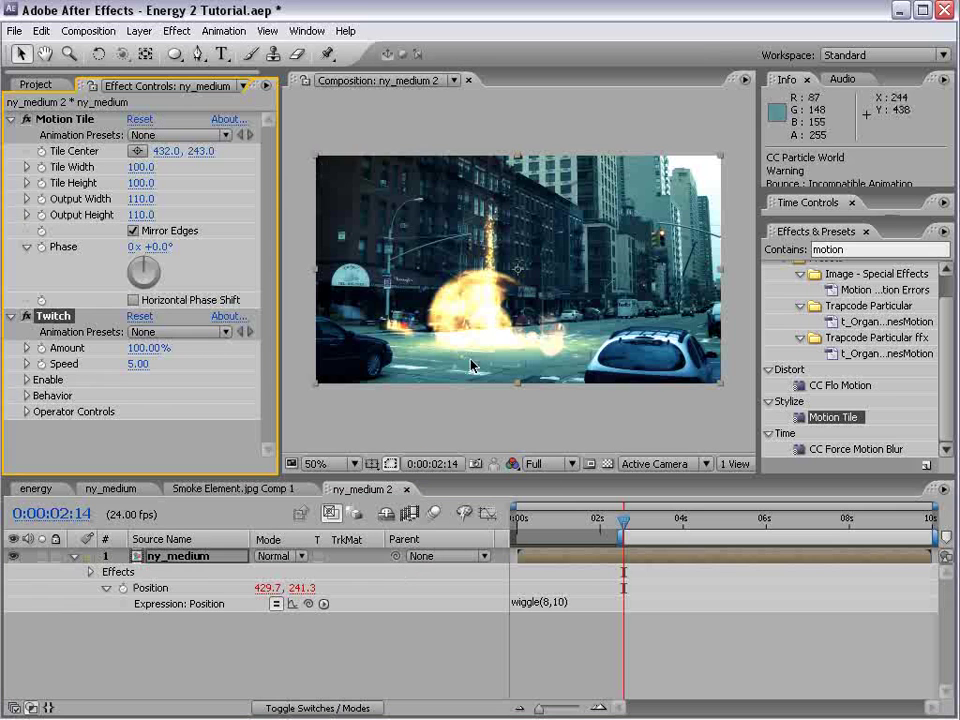
left_click(25, 380)
left_click(133, 418)
left_click(133, 401)
Set the "Color Ra" value to 21 in the Color operator controls of the Twitch effect.
left_click_drag(269, 364, 269, 376)
left_click(26, 455)
scroll(80, 420, "down", 3)
scroll(96, 402, "down", 1)
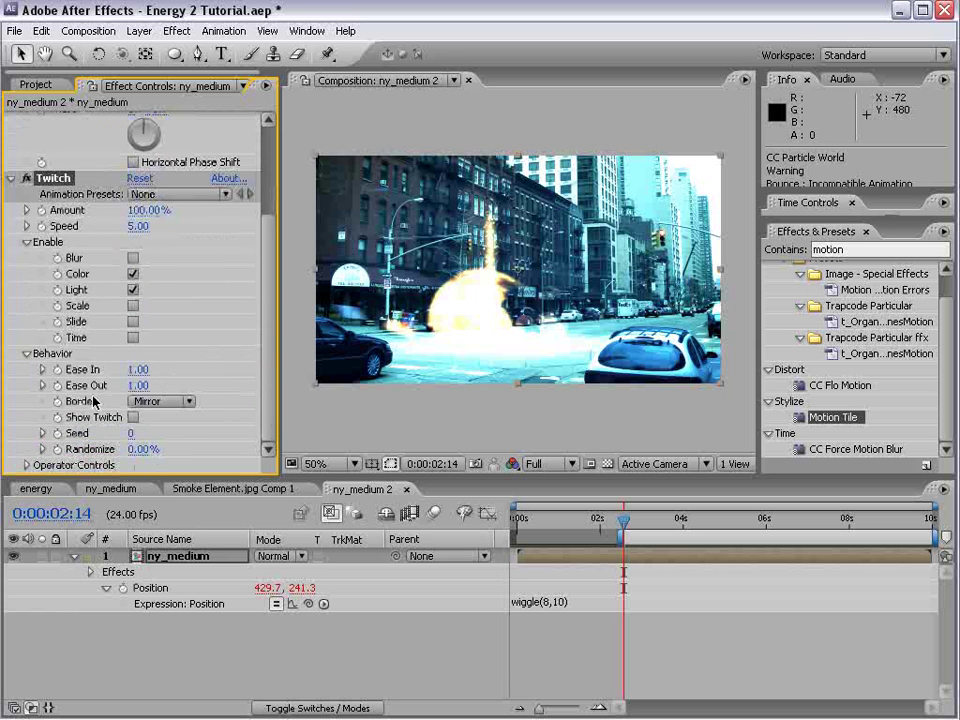
left_click(26, 464)
scroll(27, 468, "down", 3)
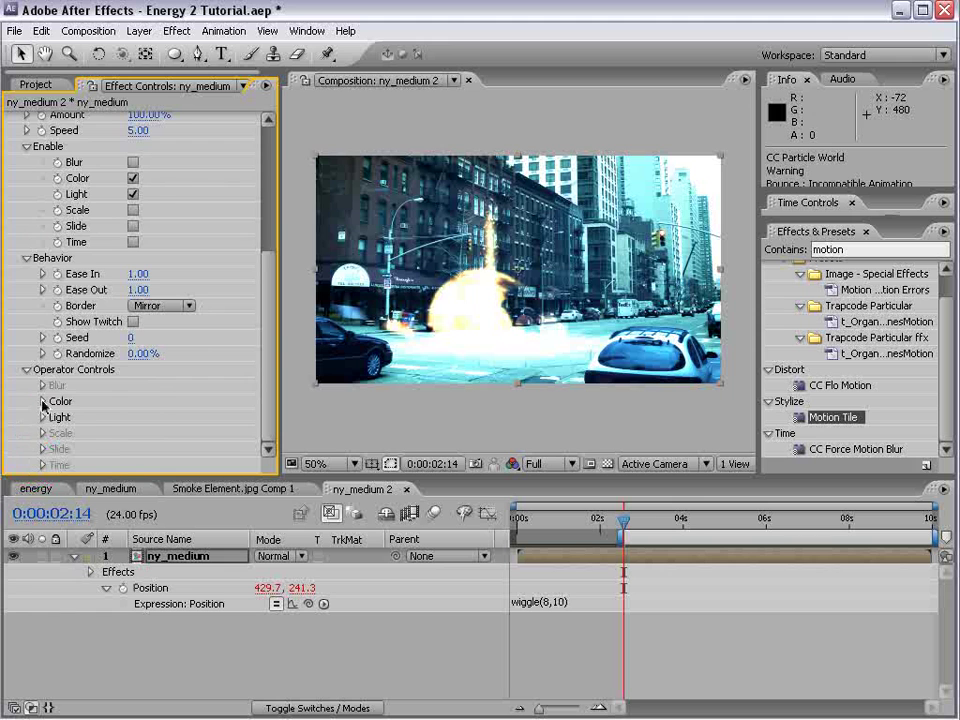
left_click(42, 401)
scroll(40, 401, "down", 1)
scroll(262, 447, "down", 3)
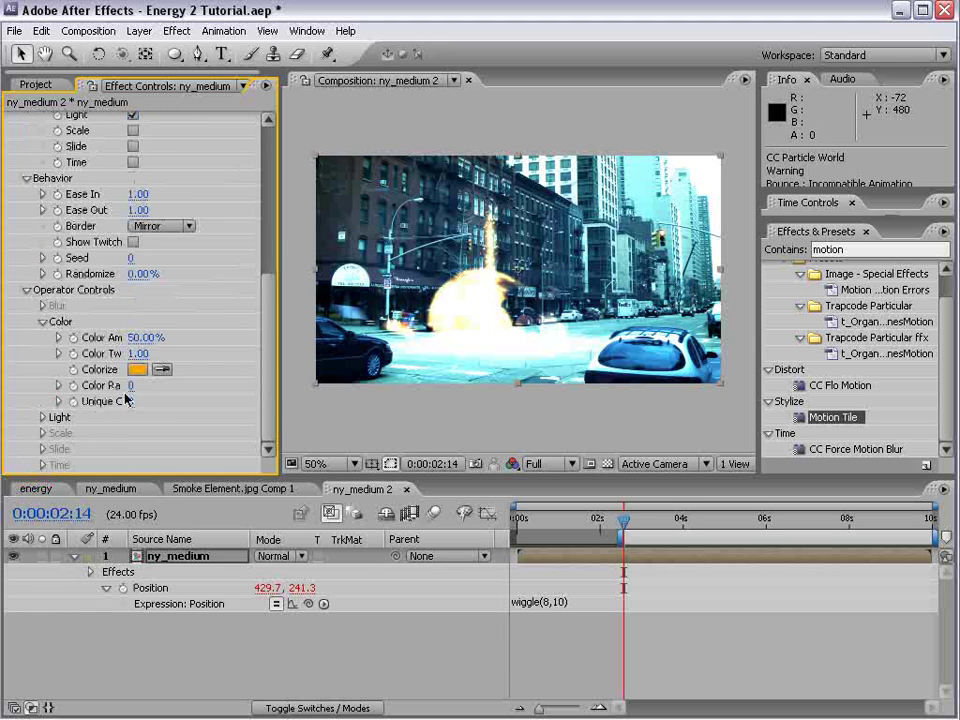
left_click(58, 401)
left_click_drag(131, 385, 151, 384)
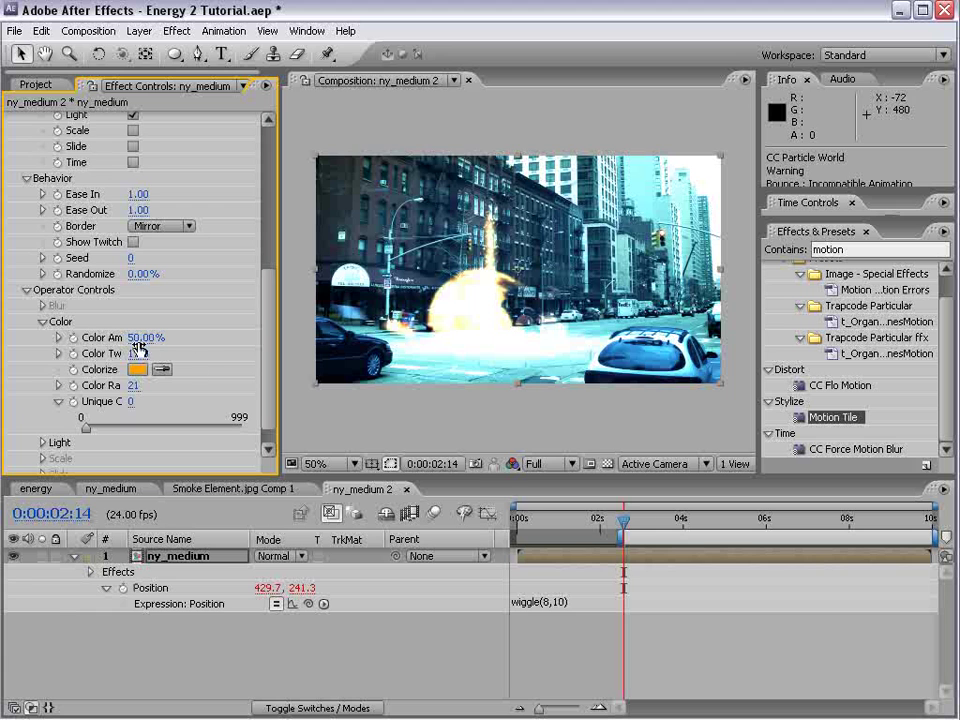
Increase Twitch's color amount at 0:00:03:03, preview the animation, and scrub to 0:00:04:22 to check the flicker.
left_click_drag(623, 519, 646, 519)
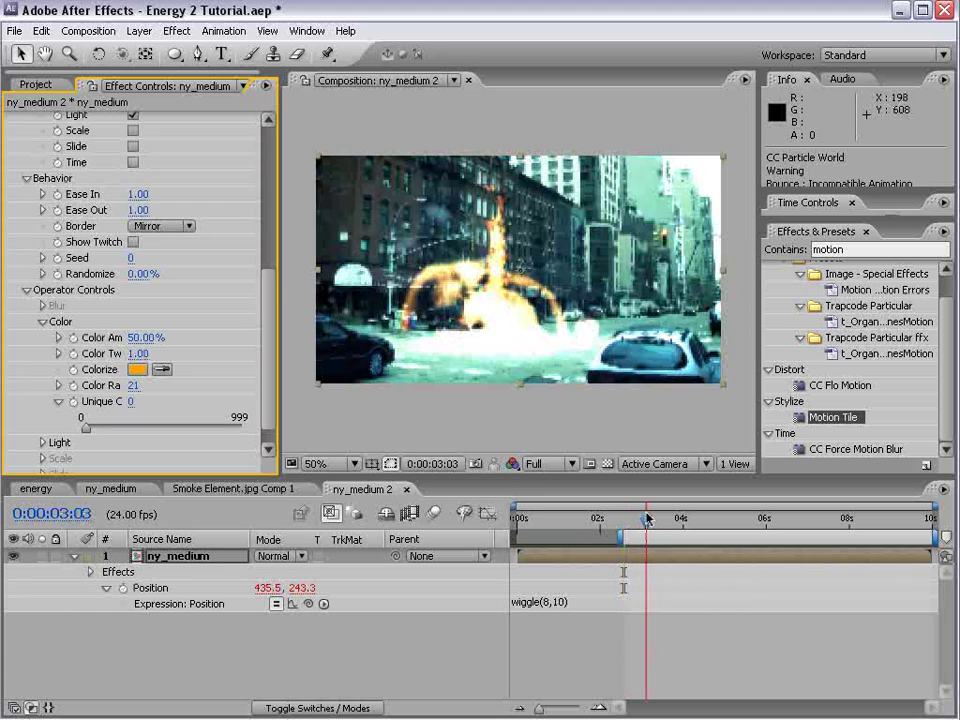
left_click_drag(140, 337, 217, 325)
key("KP_0")
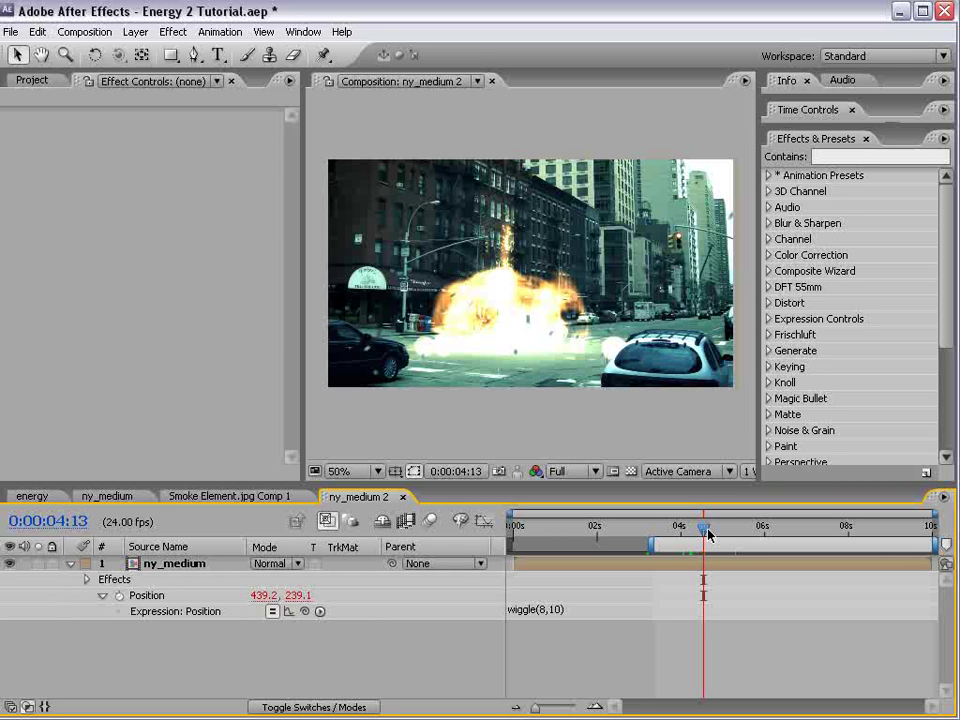
left_click_drag(707, 535, 724, 537)
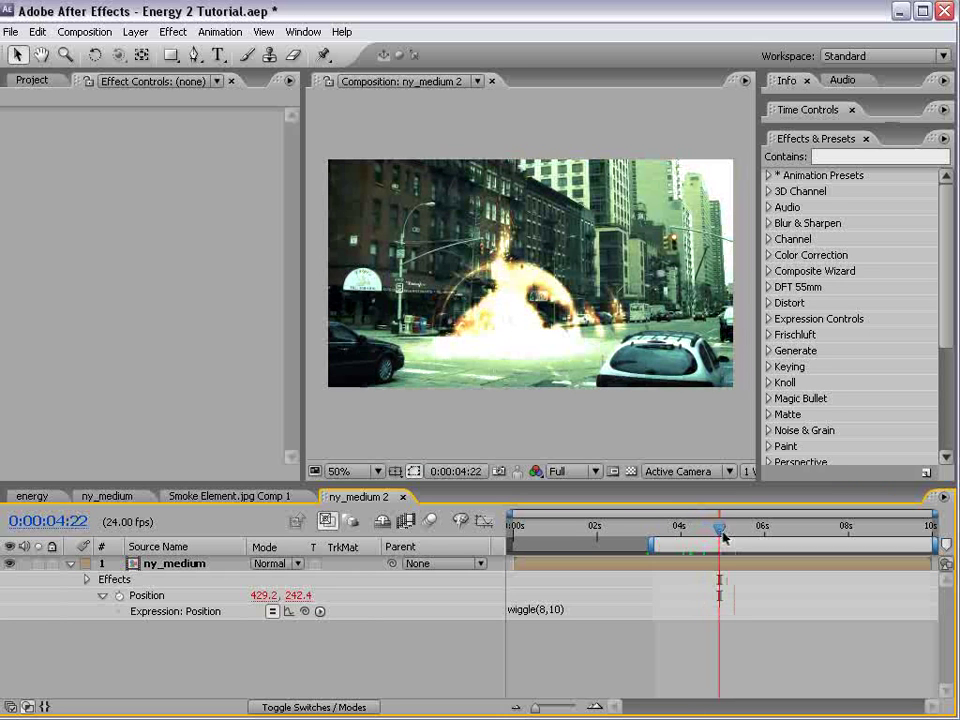